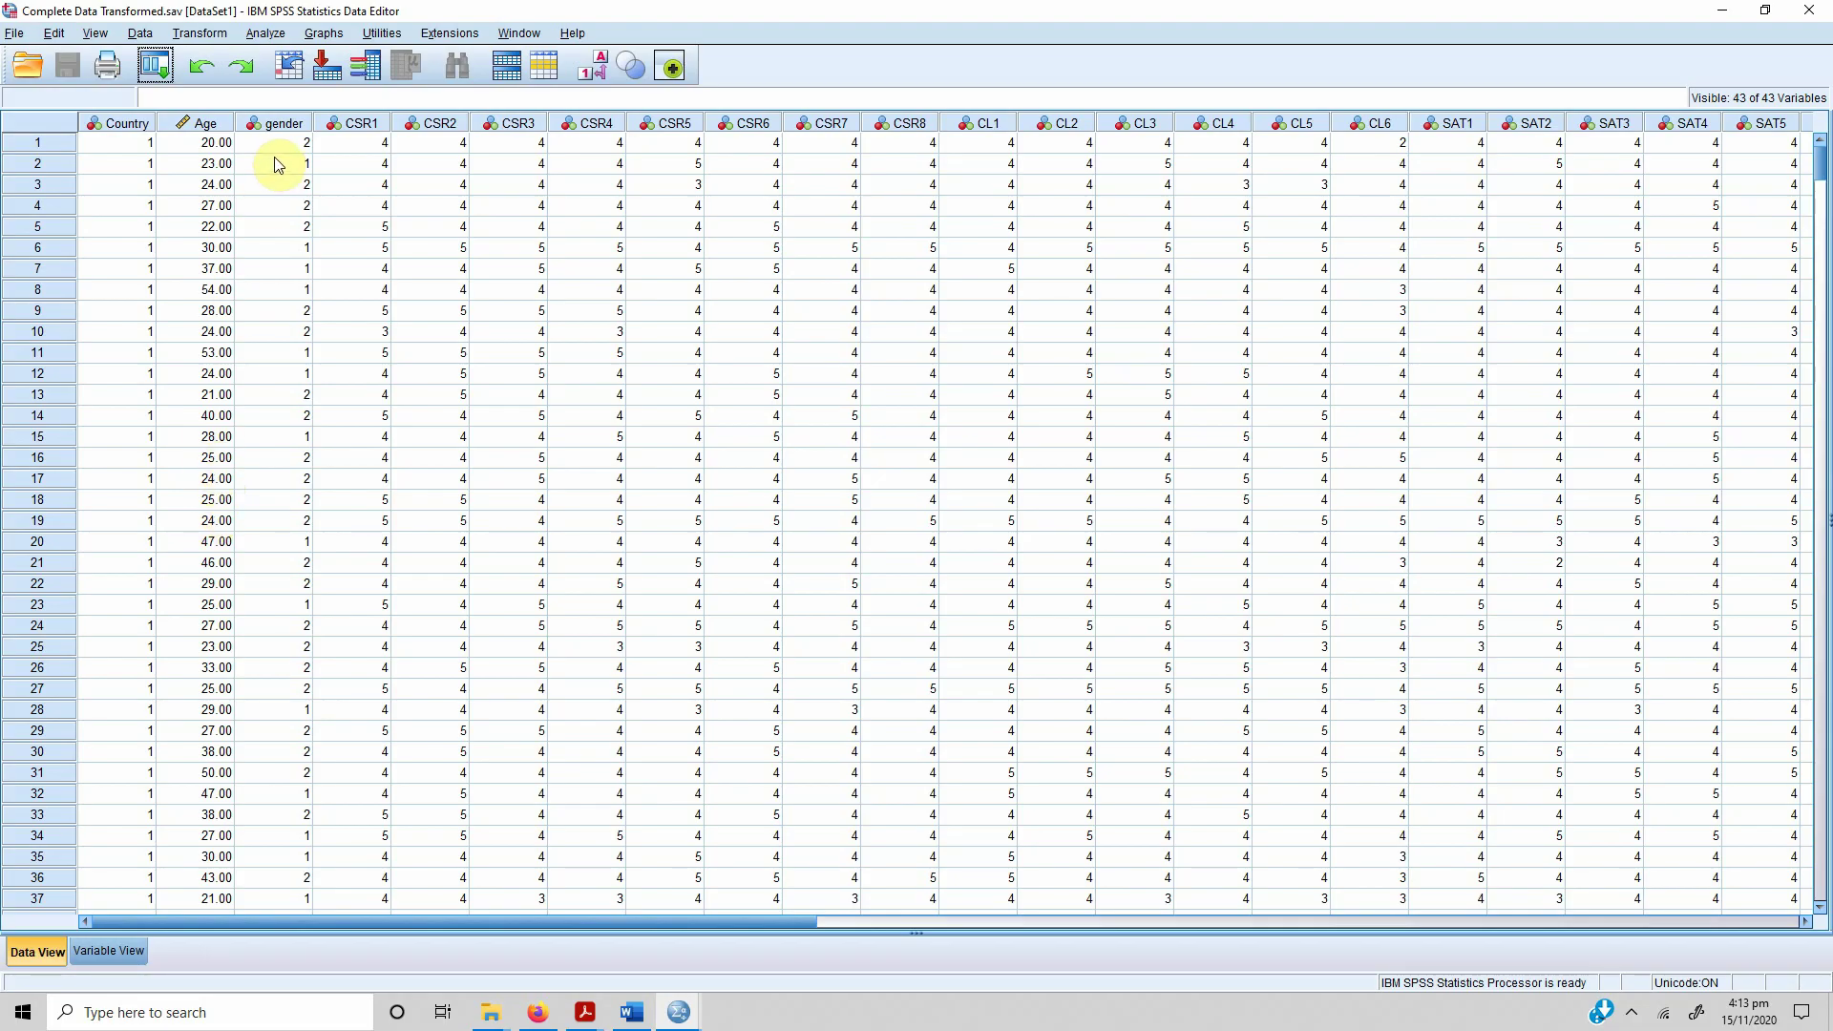
- Start a Frequencies analysis from the descriptive statistics and add gender as the variable to analyze
click(259, 34)
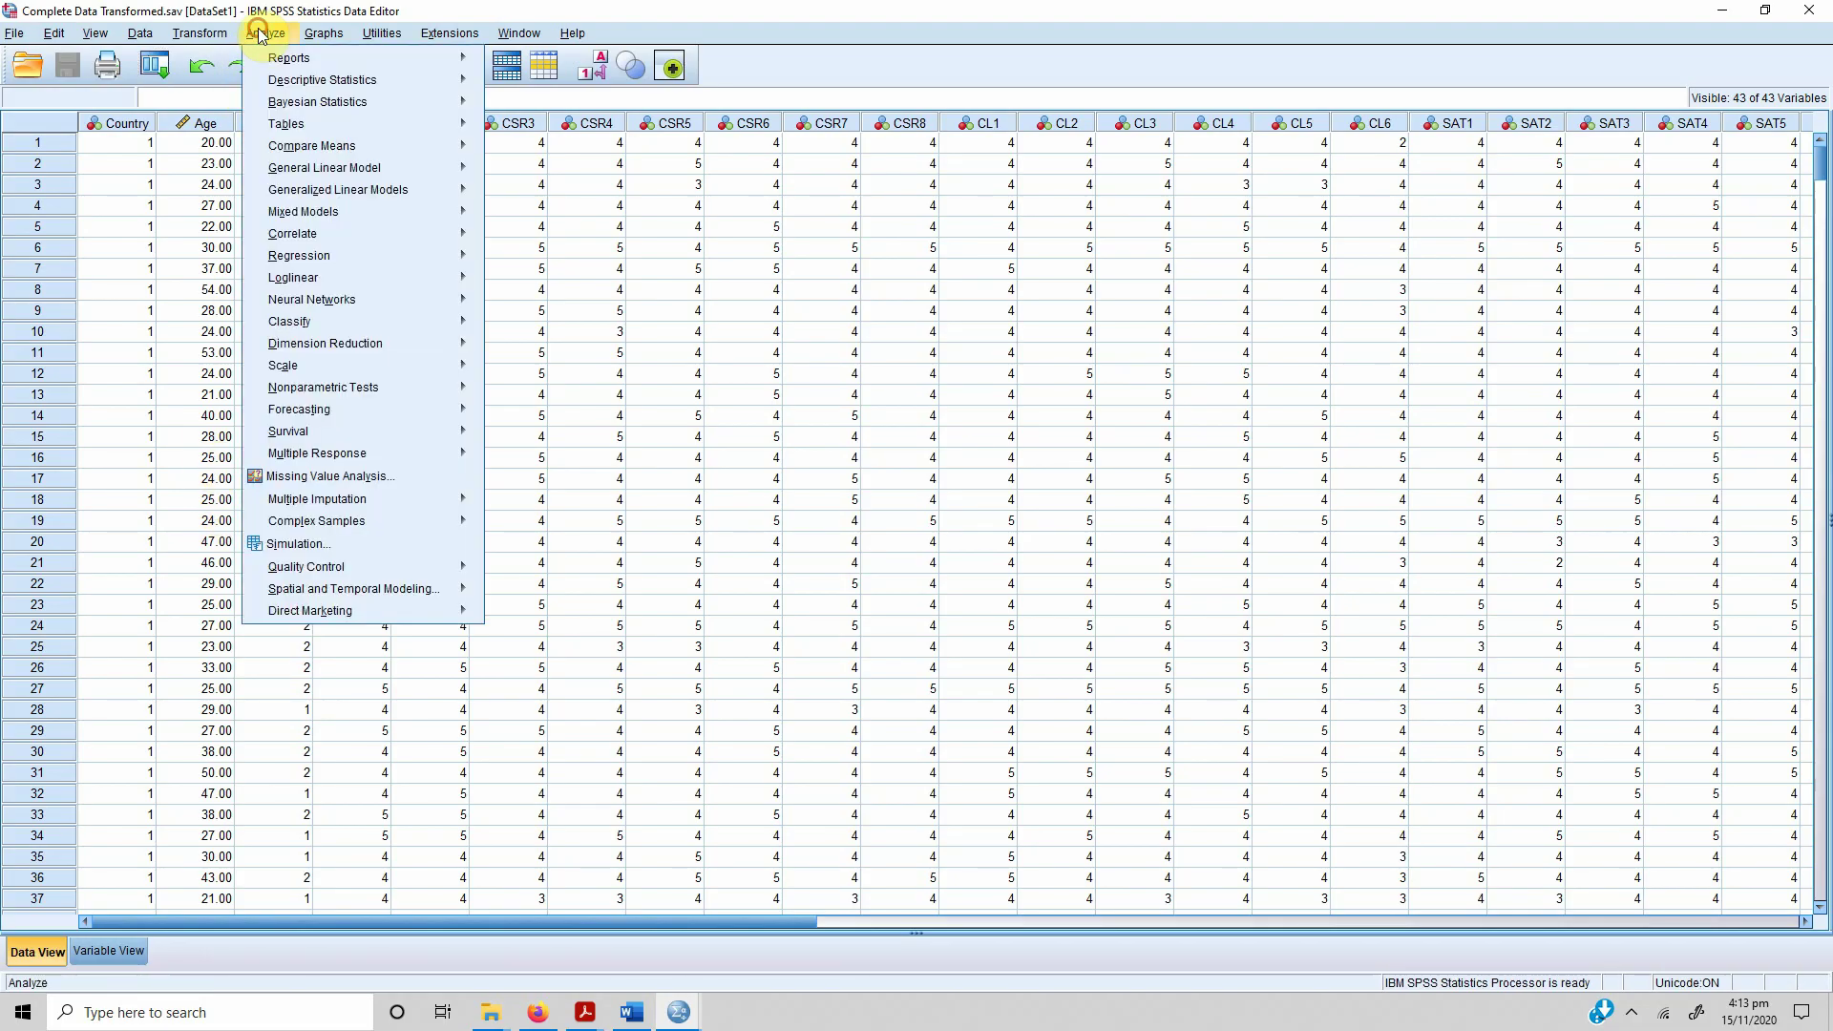
mouse_move(383, 81)
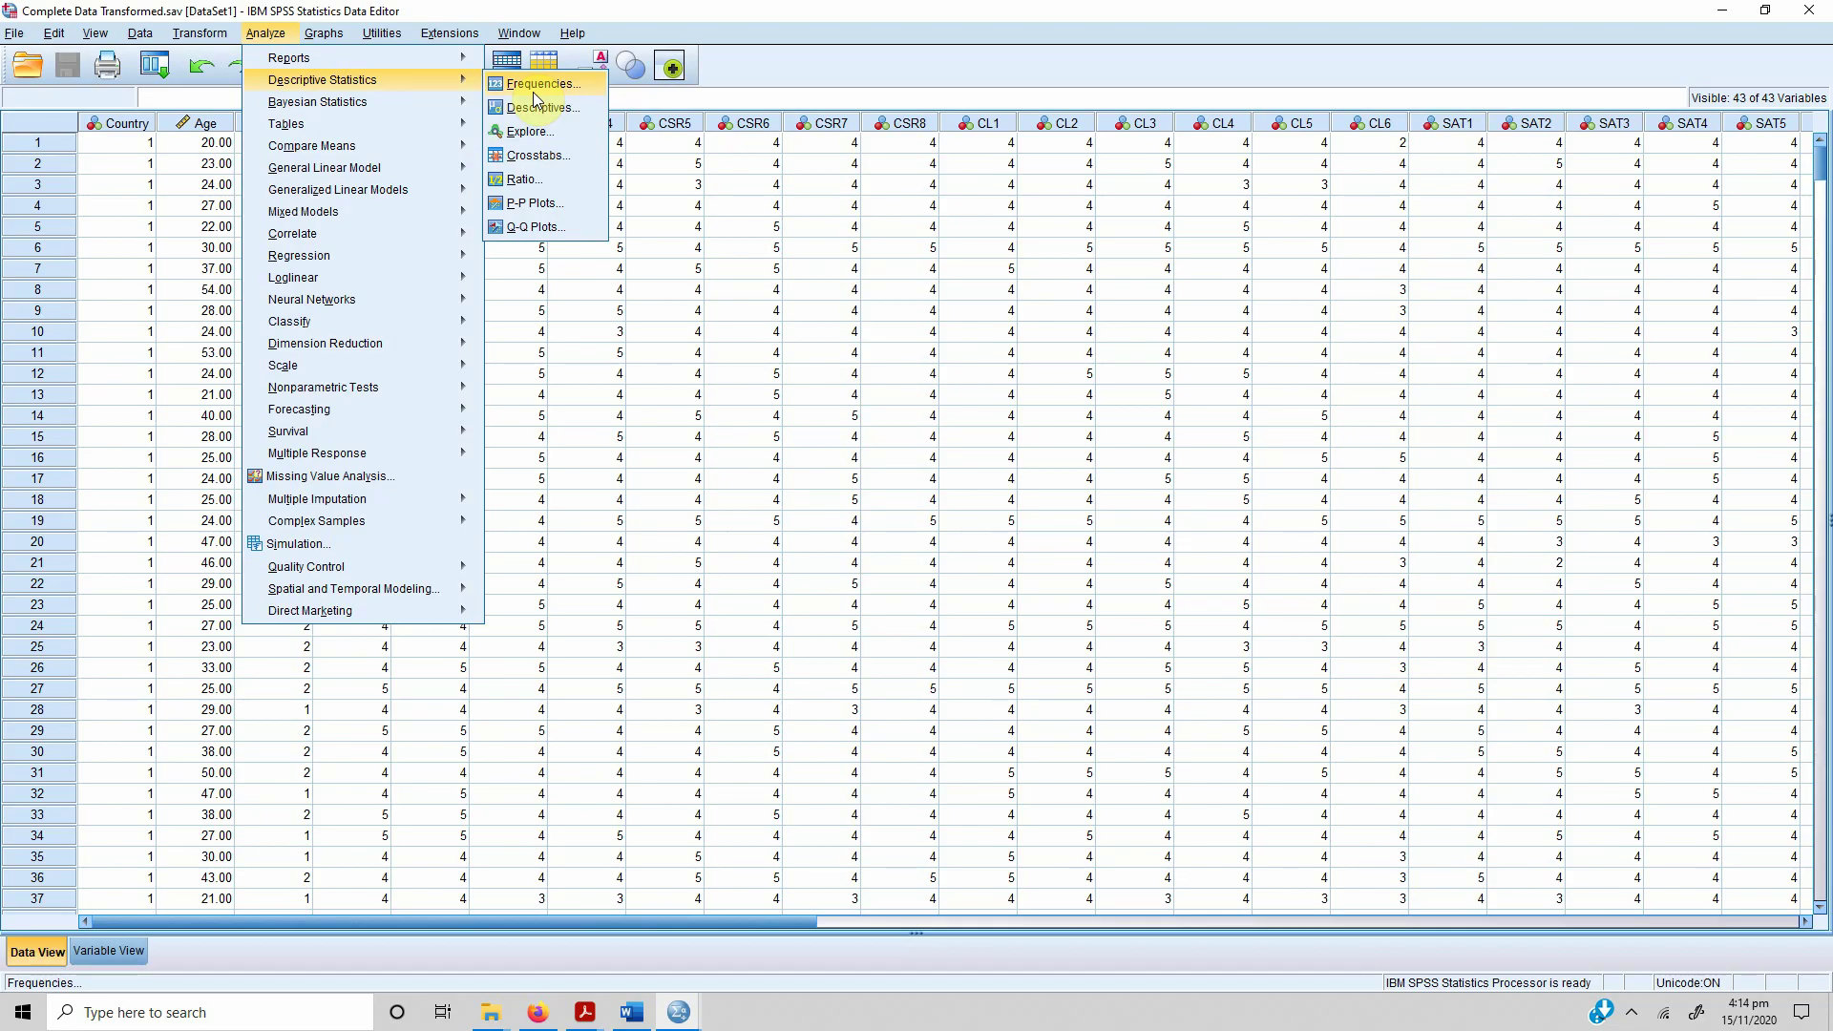
click(426, 84)
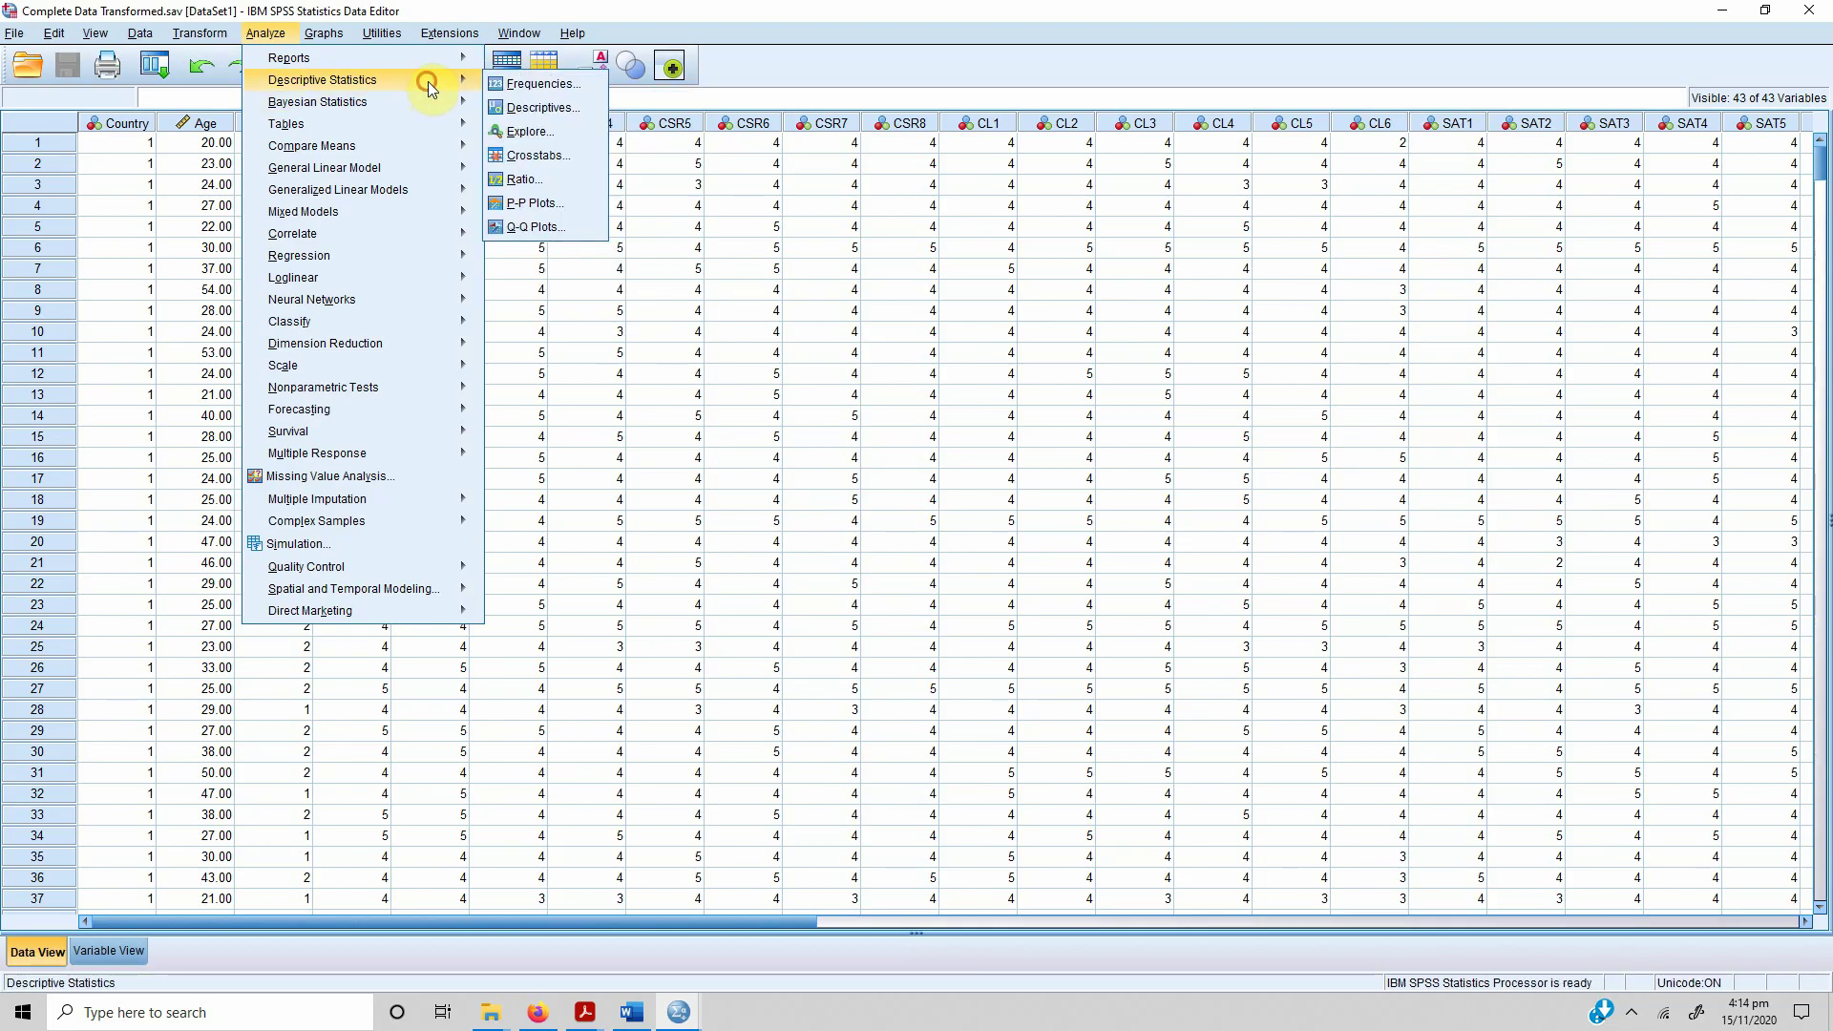
click(542, 85)
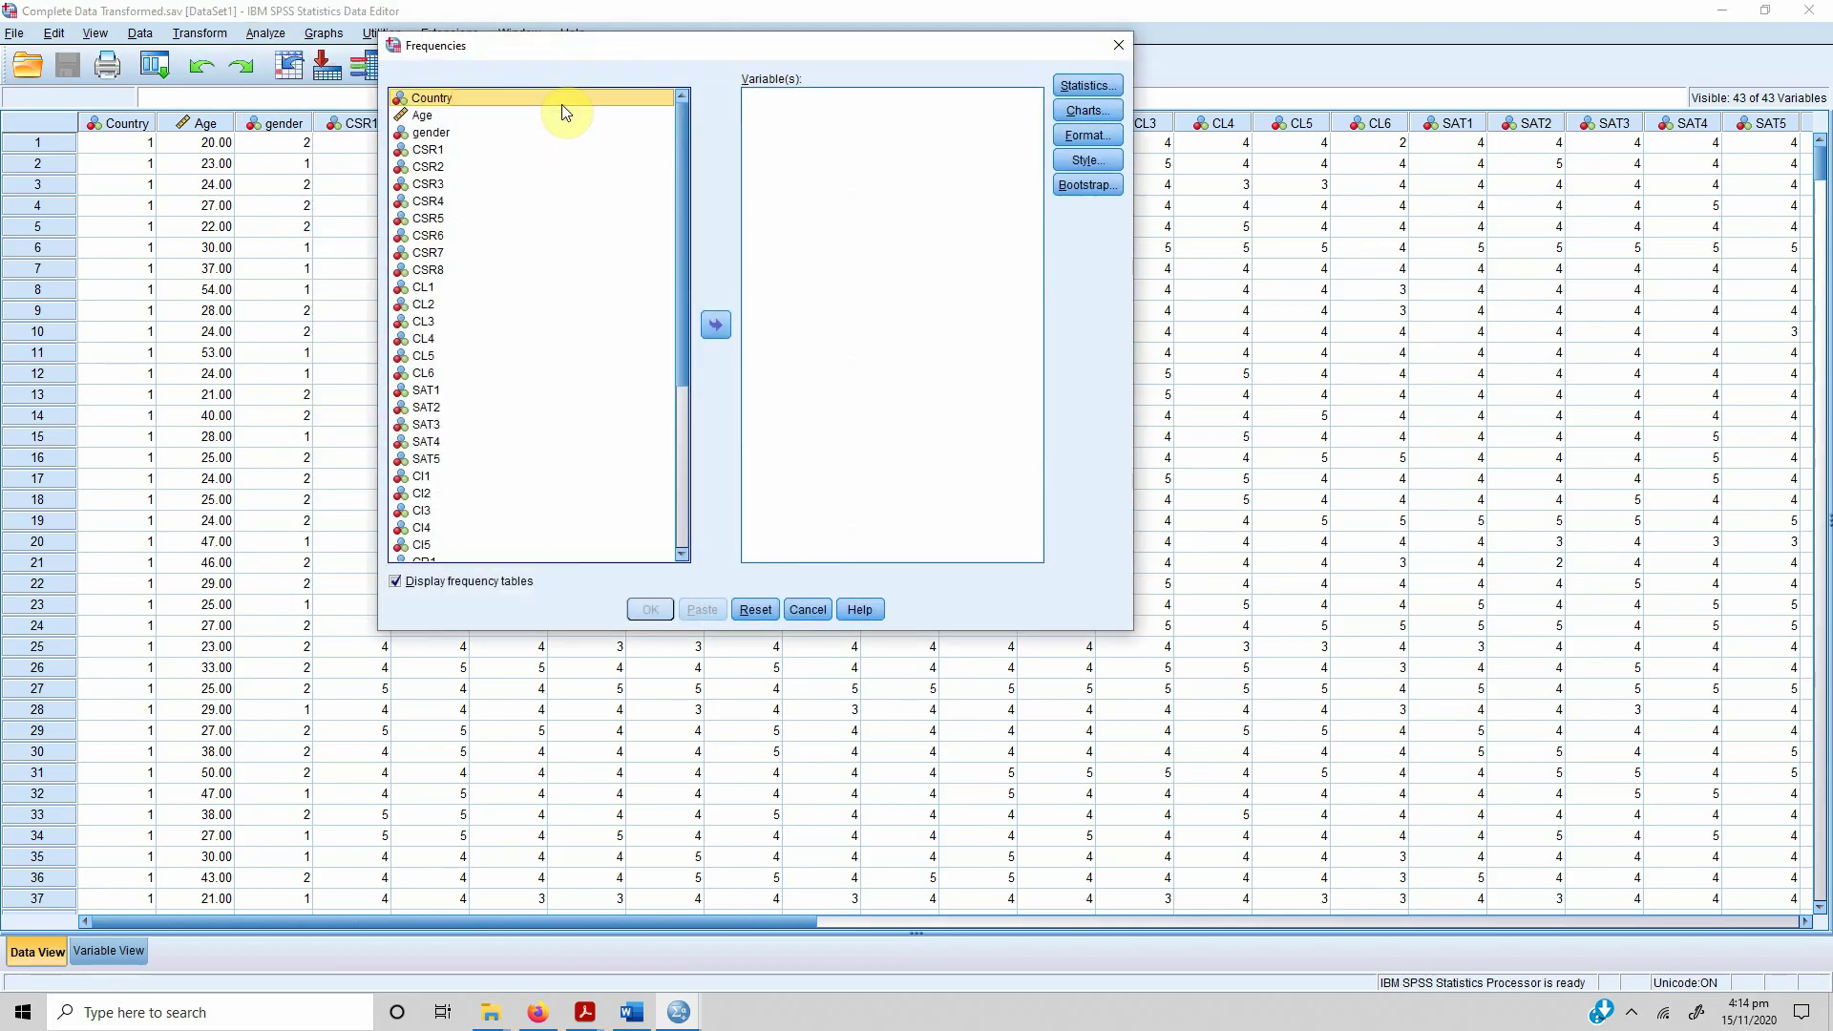
click(441, 134)
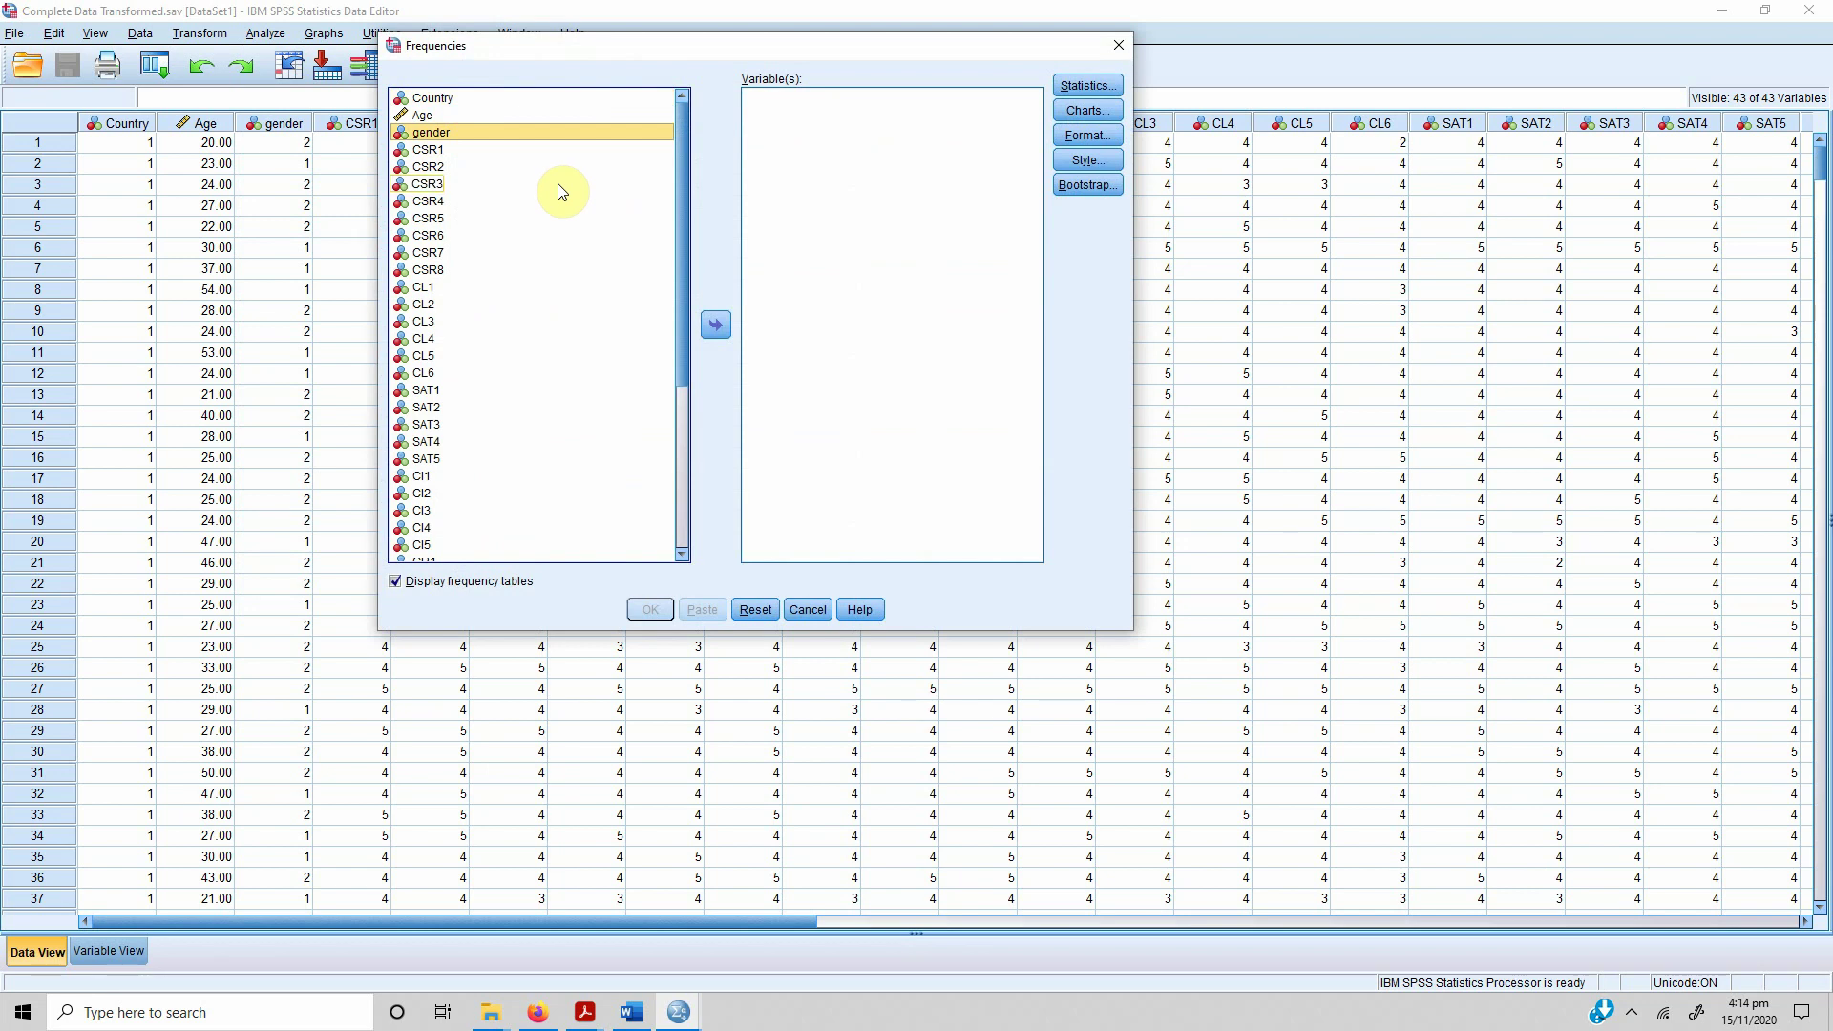
click(716, 326)
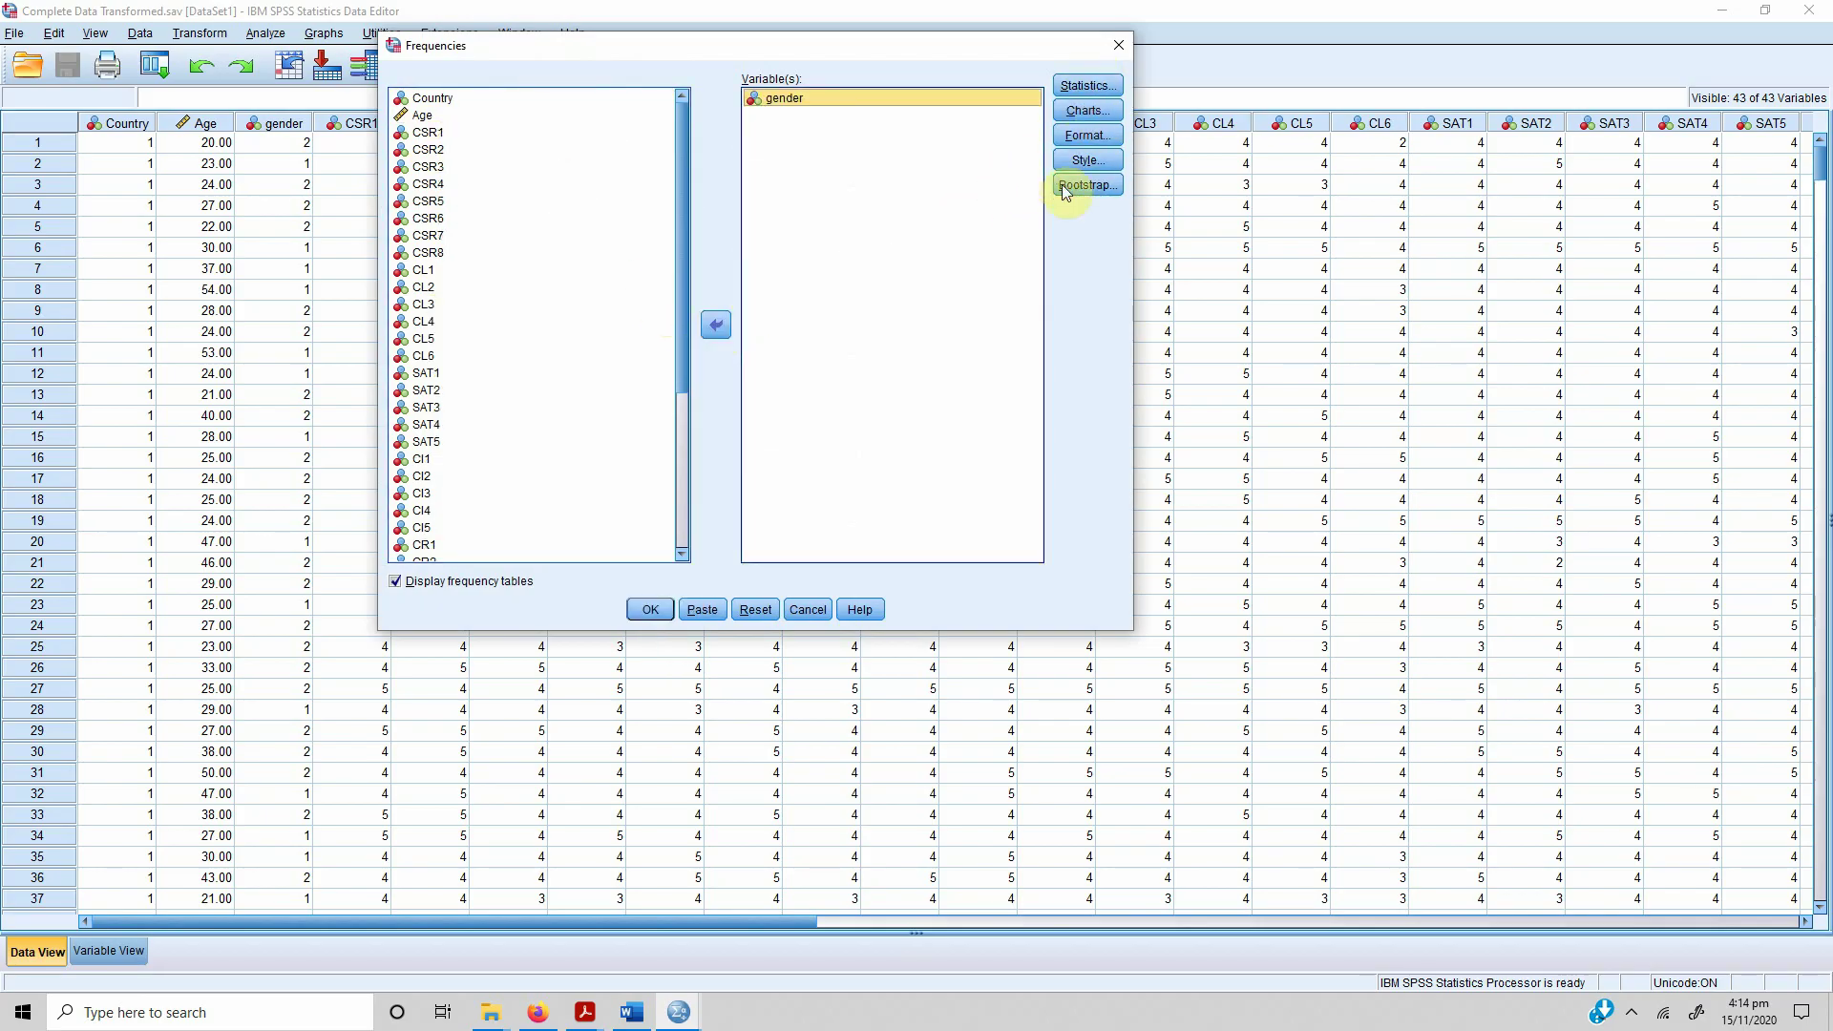
- Include the mode, minimum and maximum in the statistics for the gender frequencies
click(1091, 86)
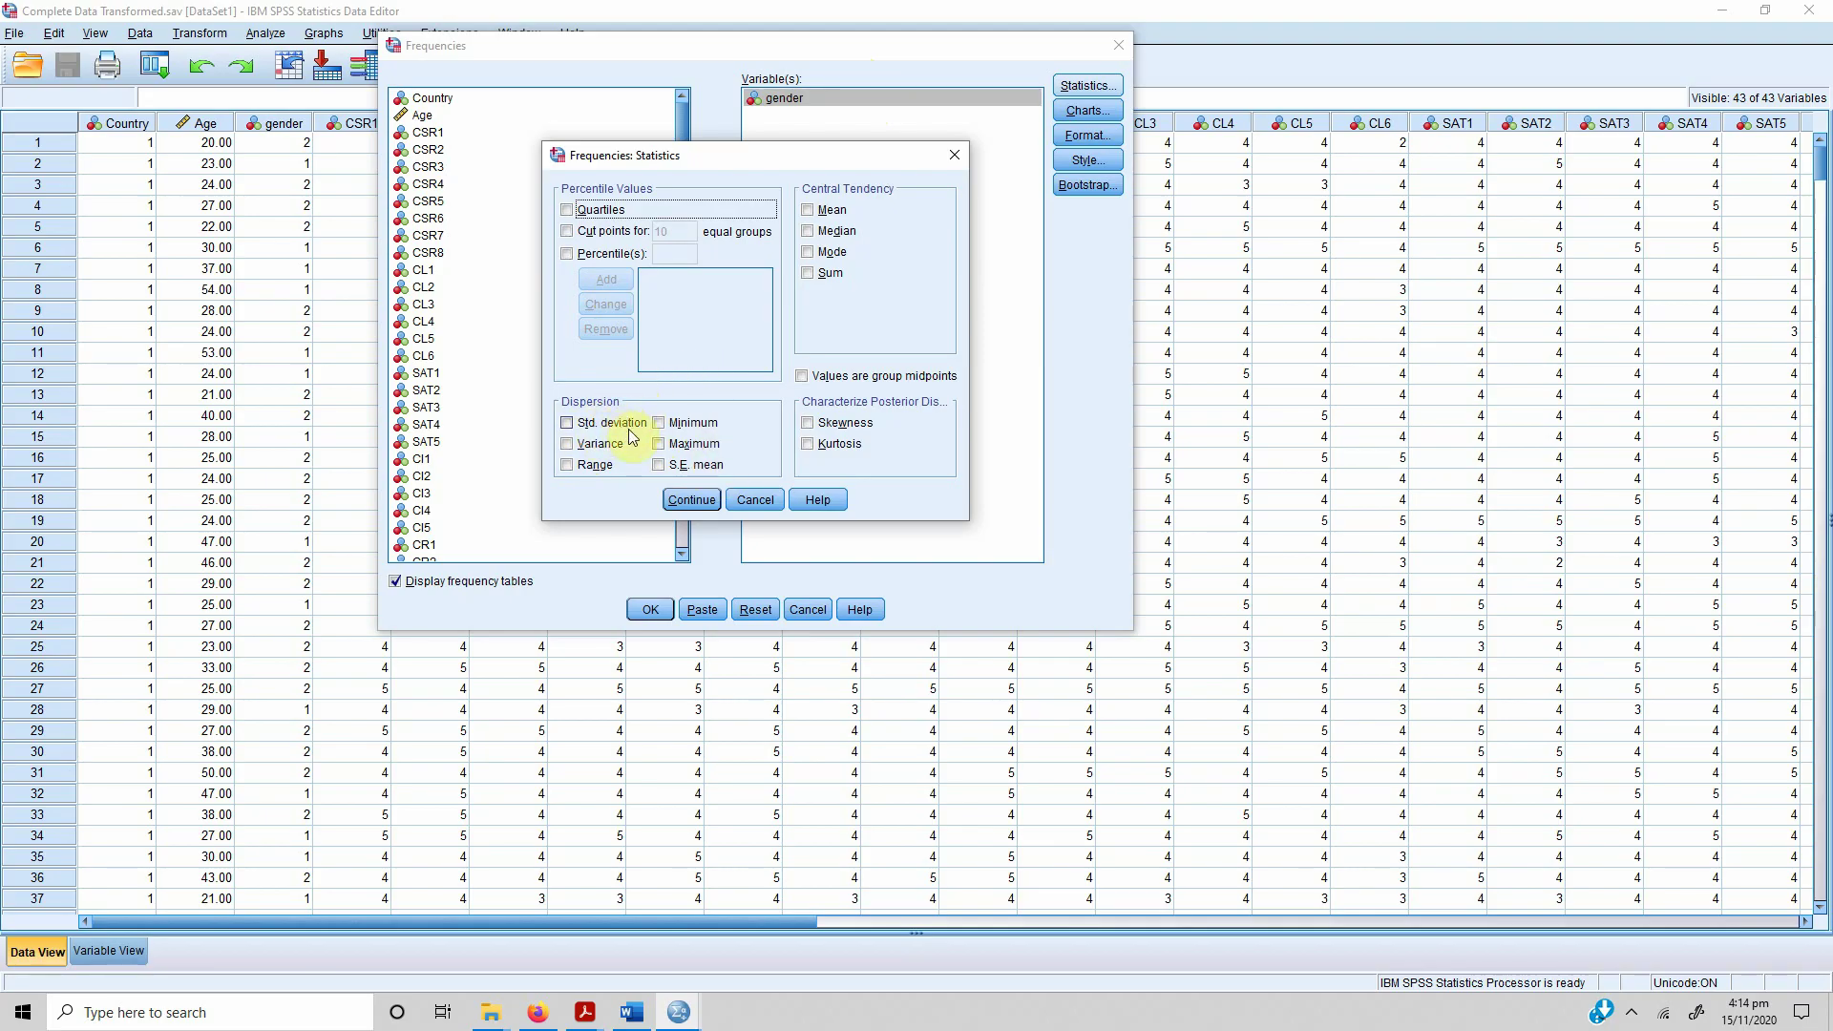
click(812, 254)
click(695, 422)
click(694, 445)
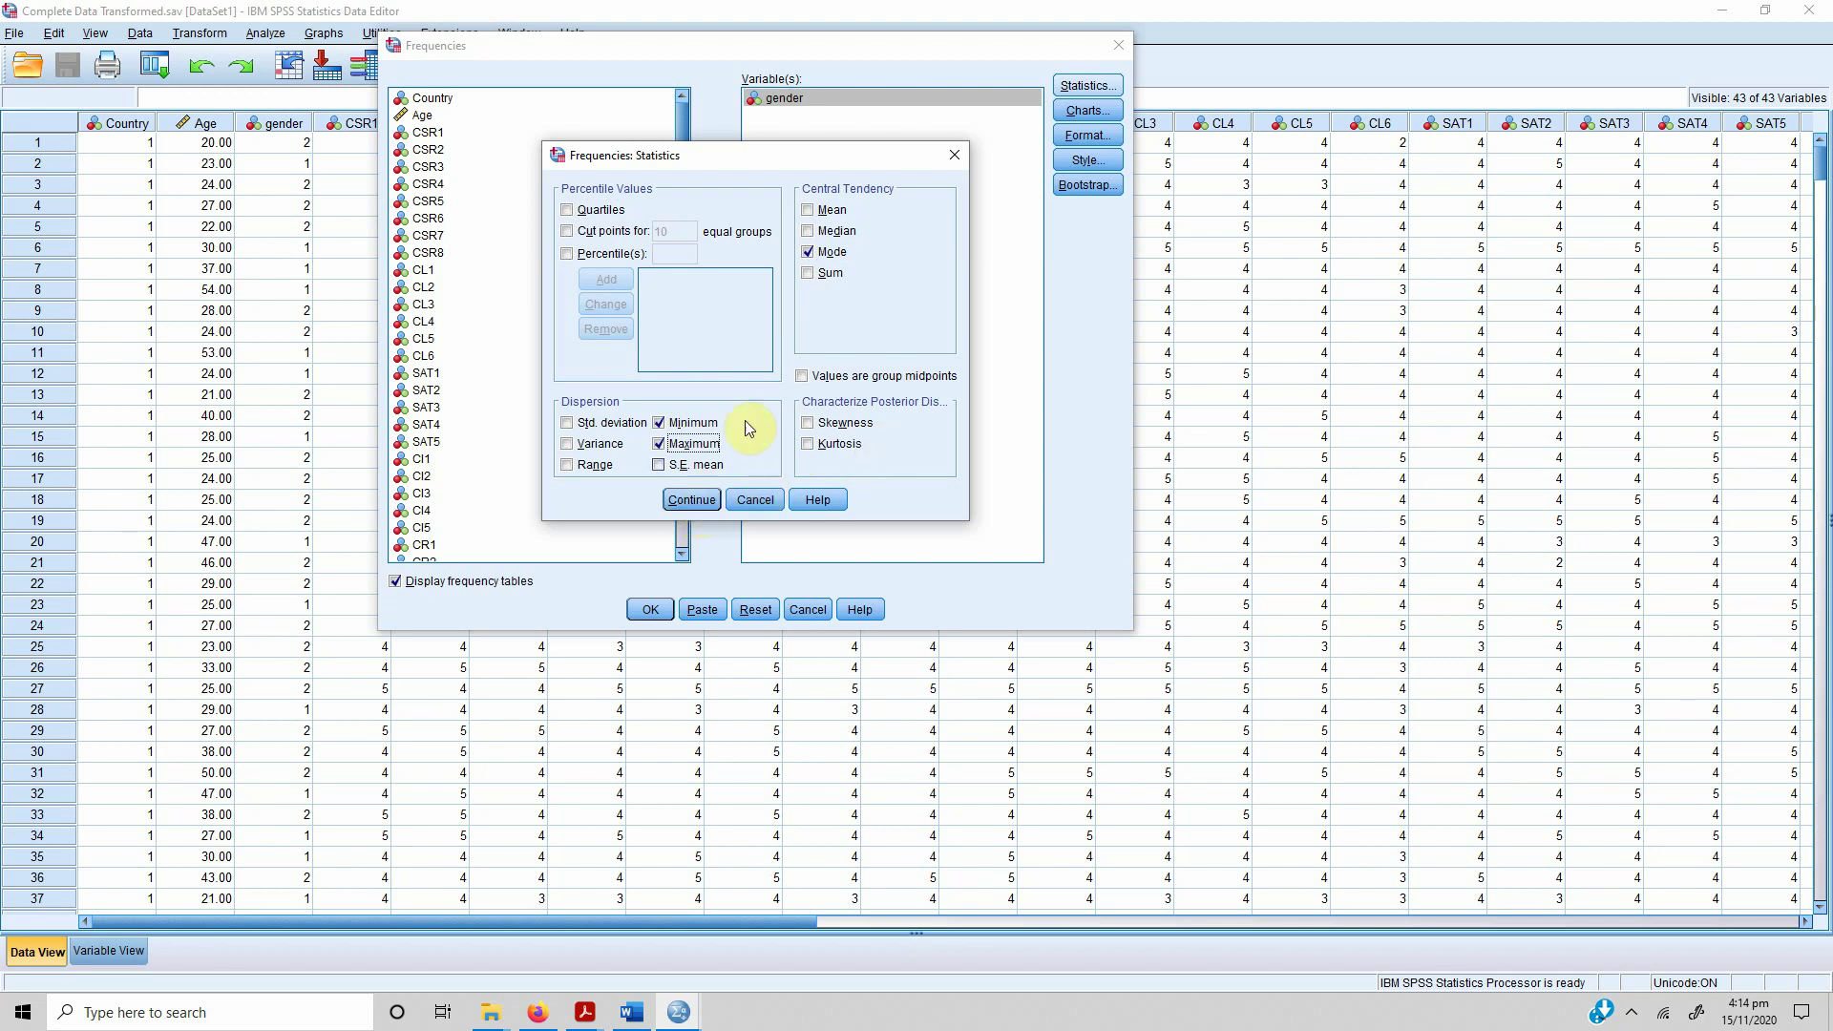
click(706, 497)
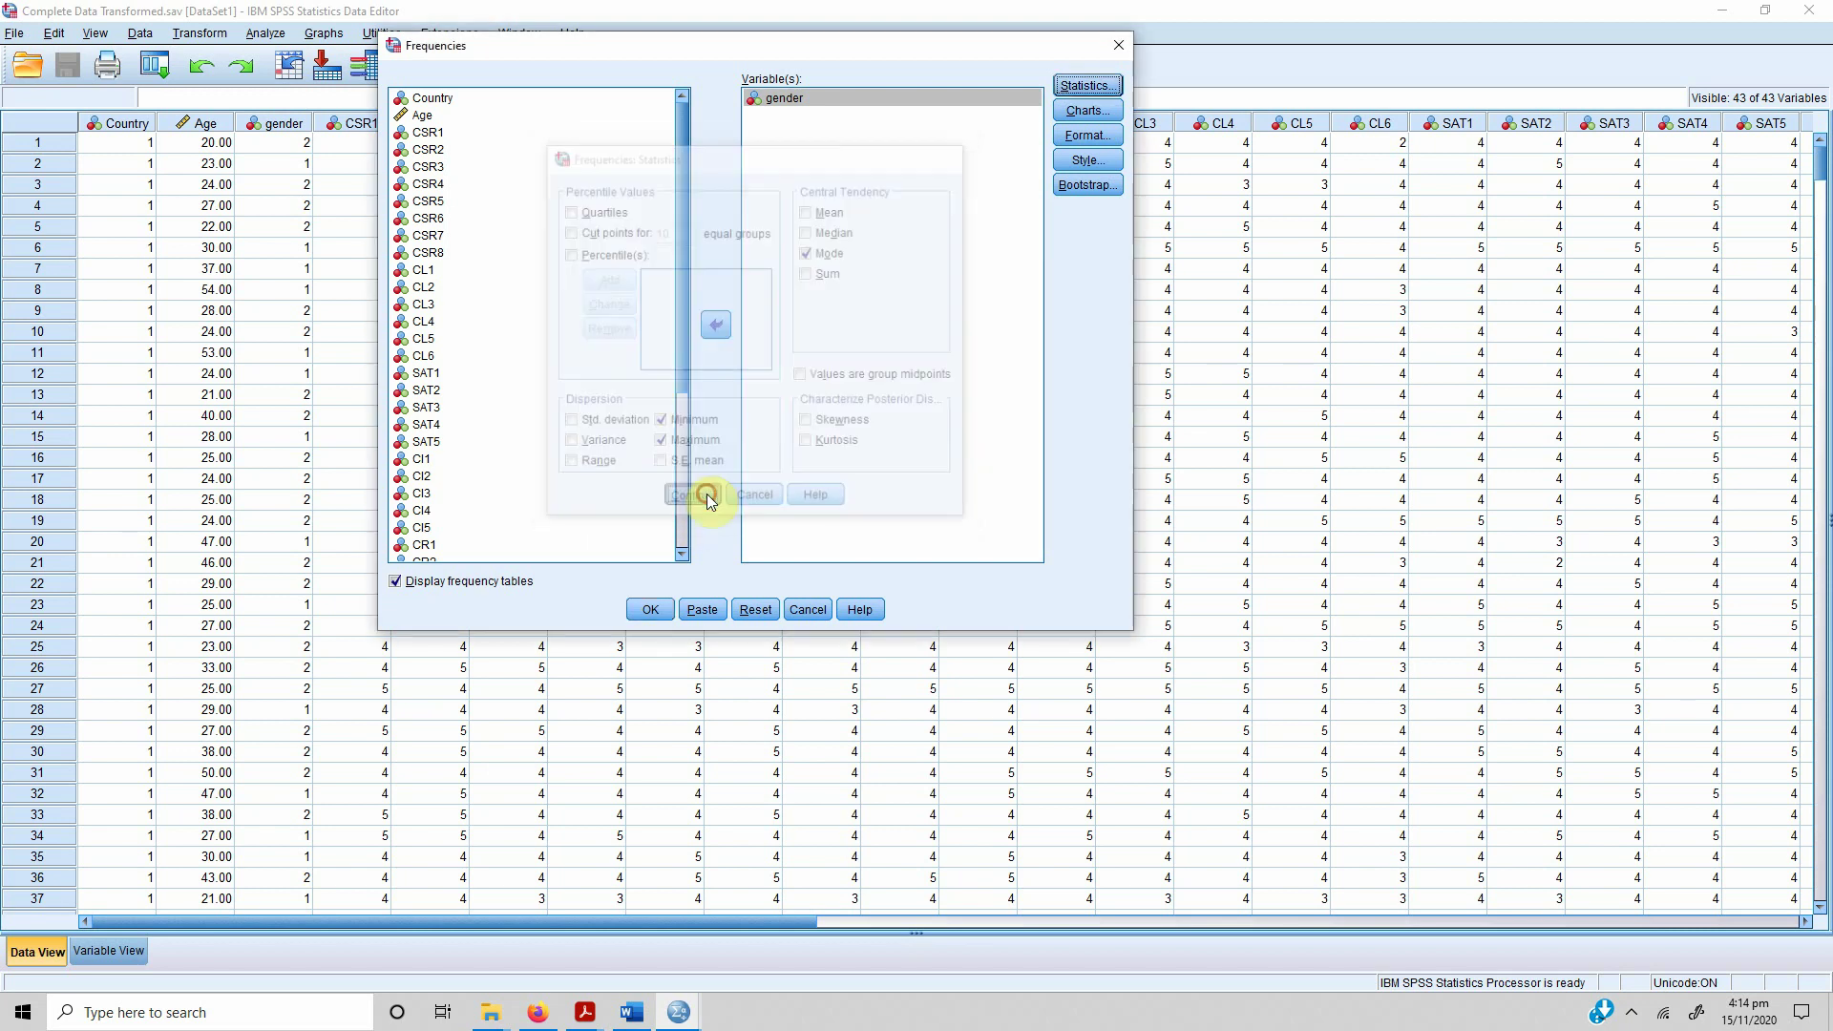
- Request bar charts for the gender frequencies
click(1088, 110)
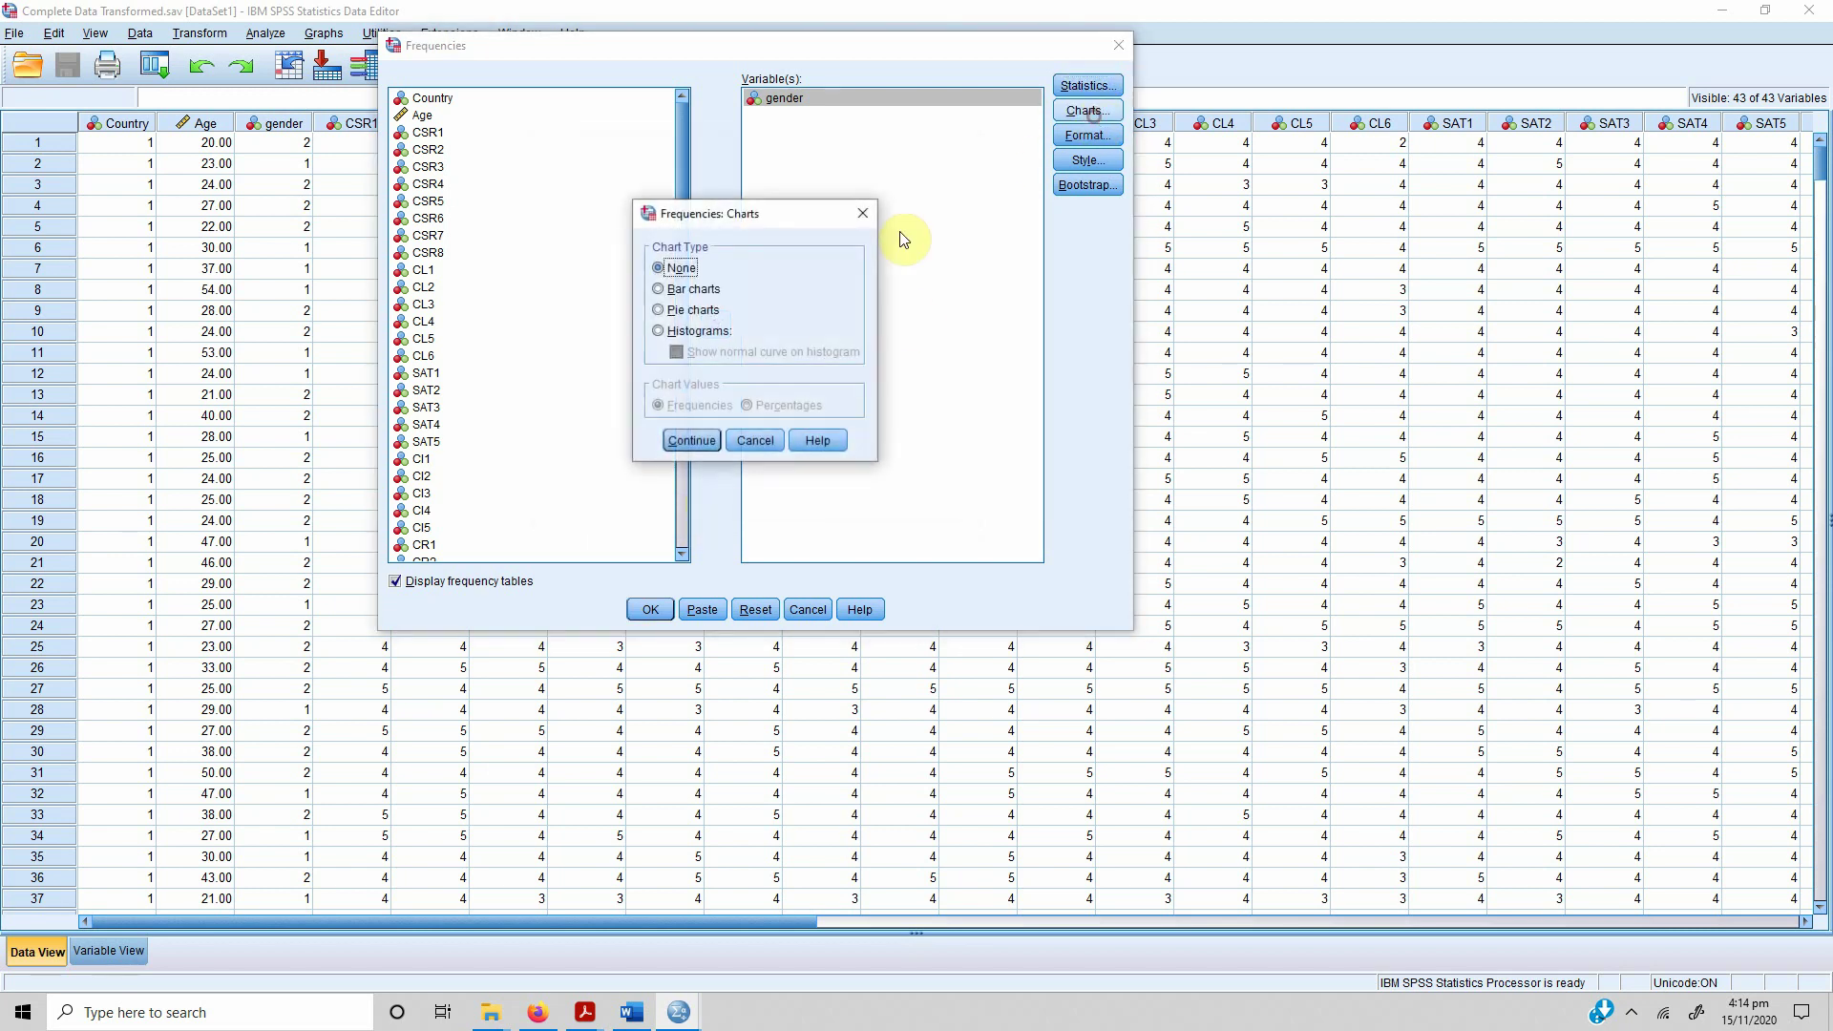
click(686, 288)
click(689, 442)
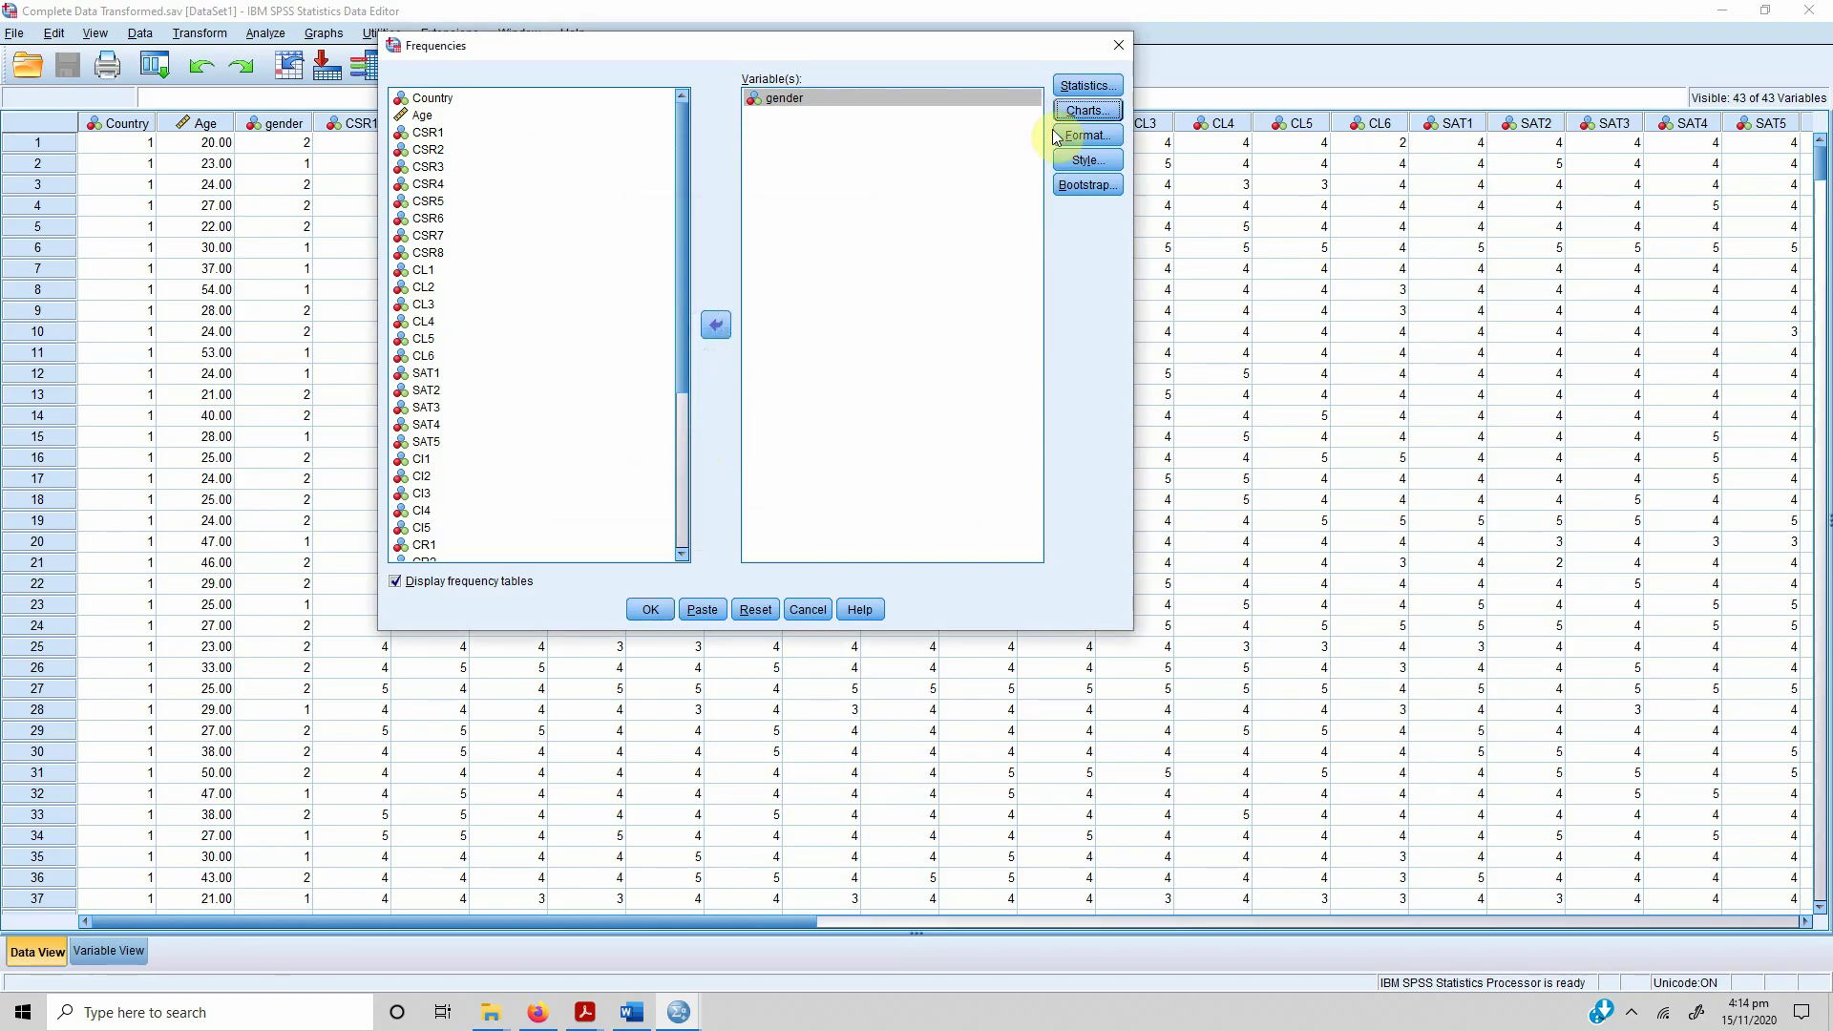
- Review the format and table style options, keeping their defaults, and run the gender frequencies analysis
click(1087, 135)
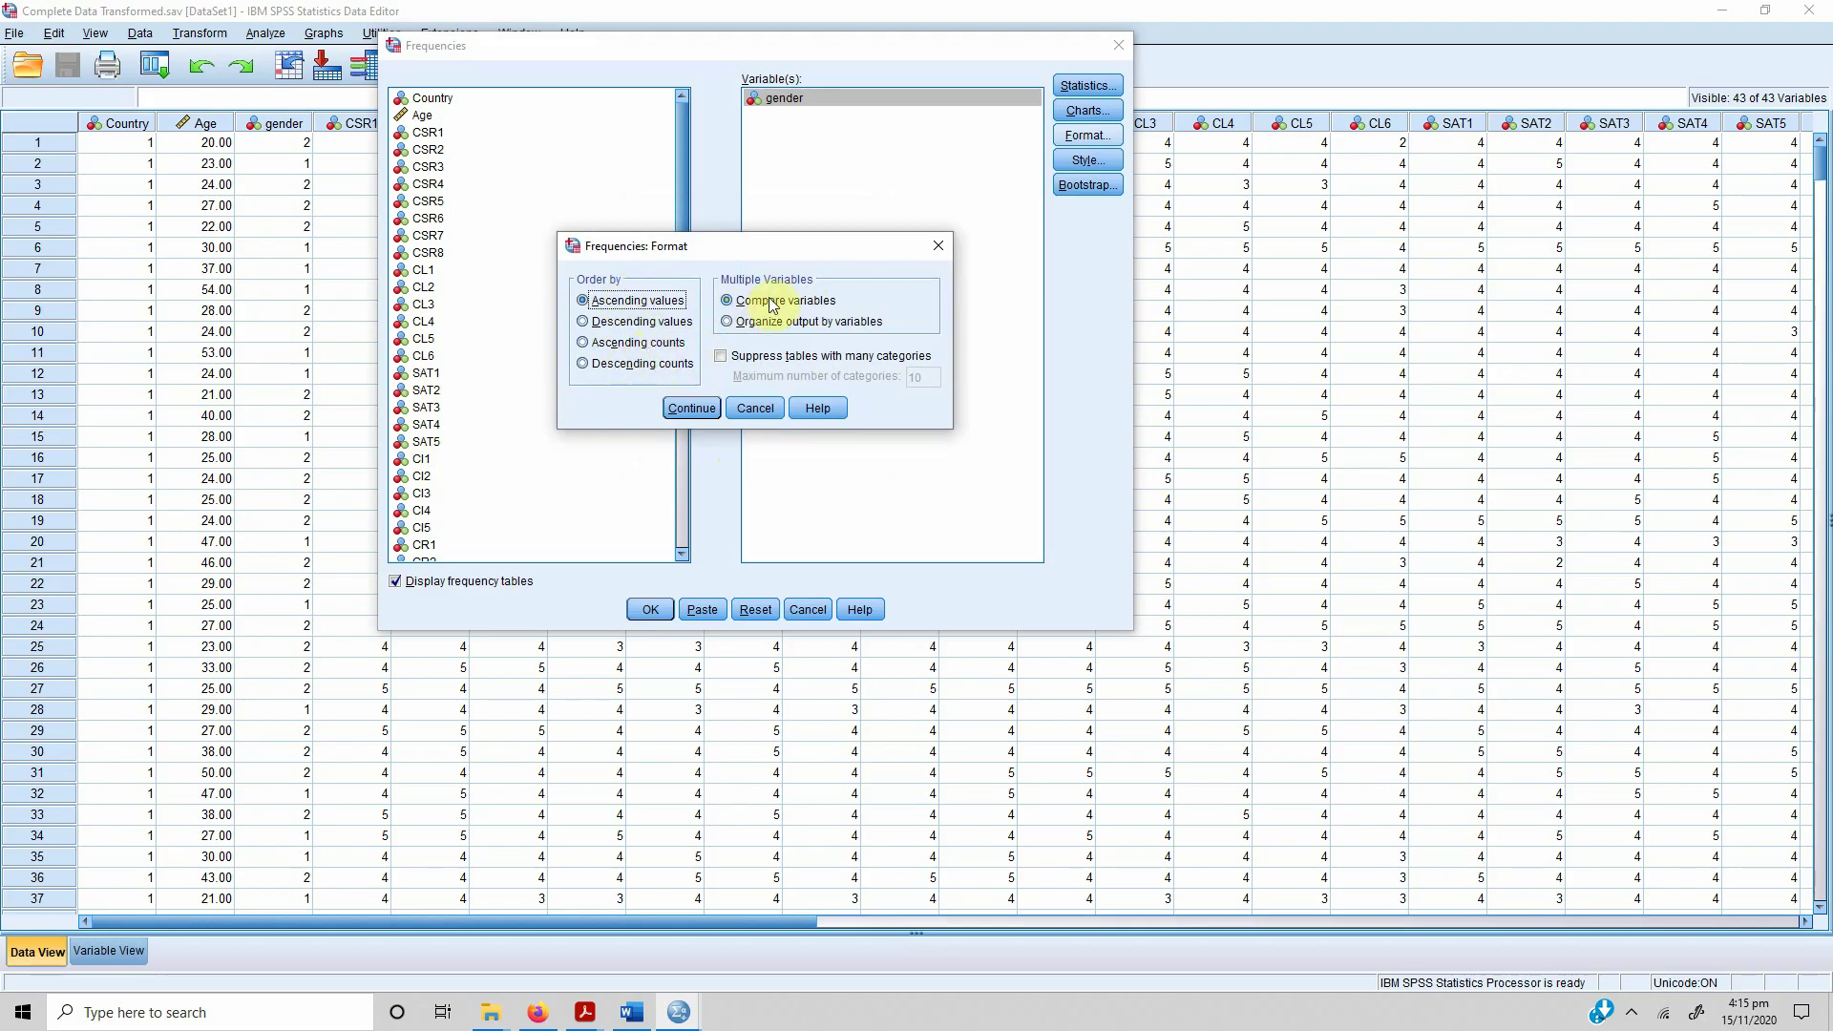
click(695, 409)
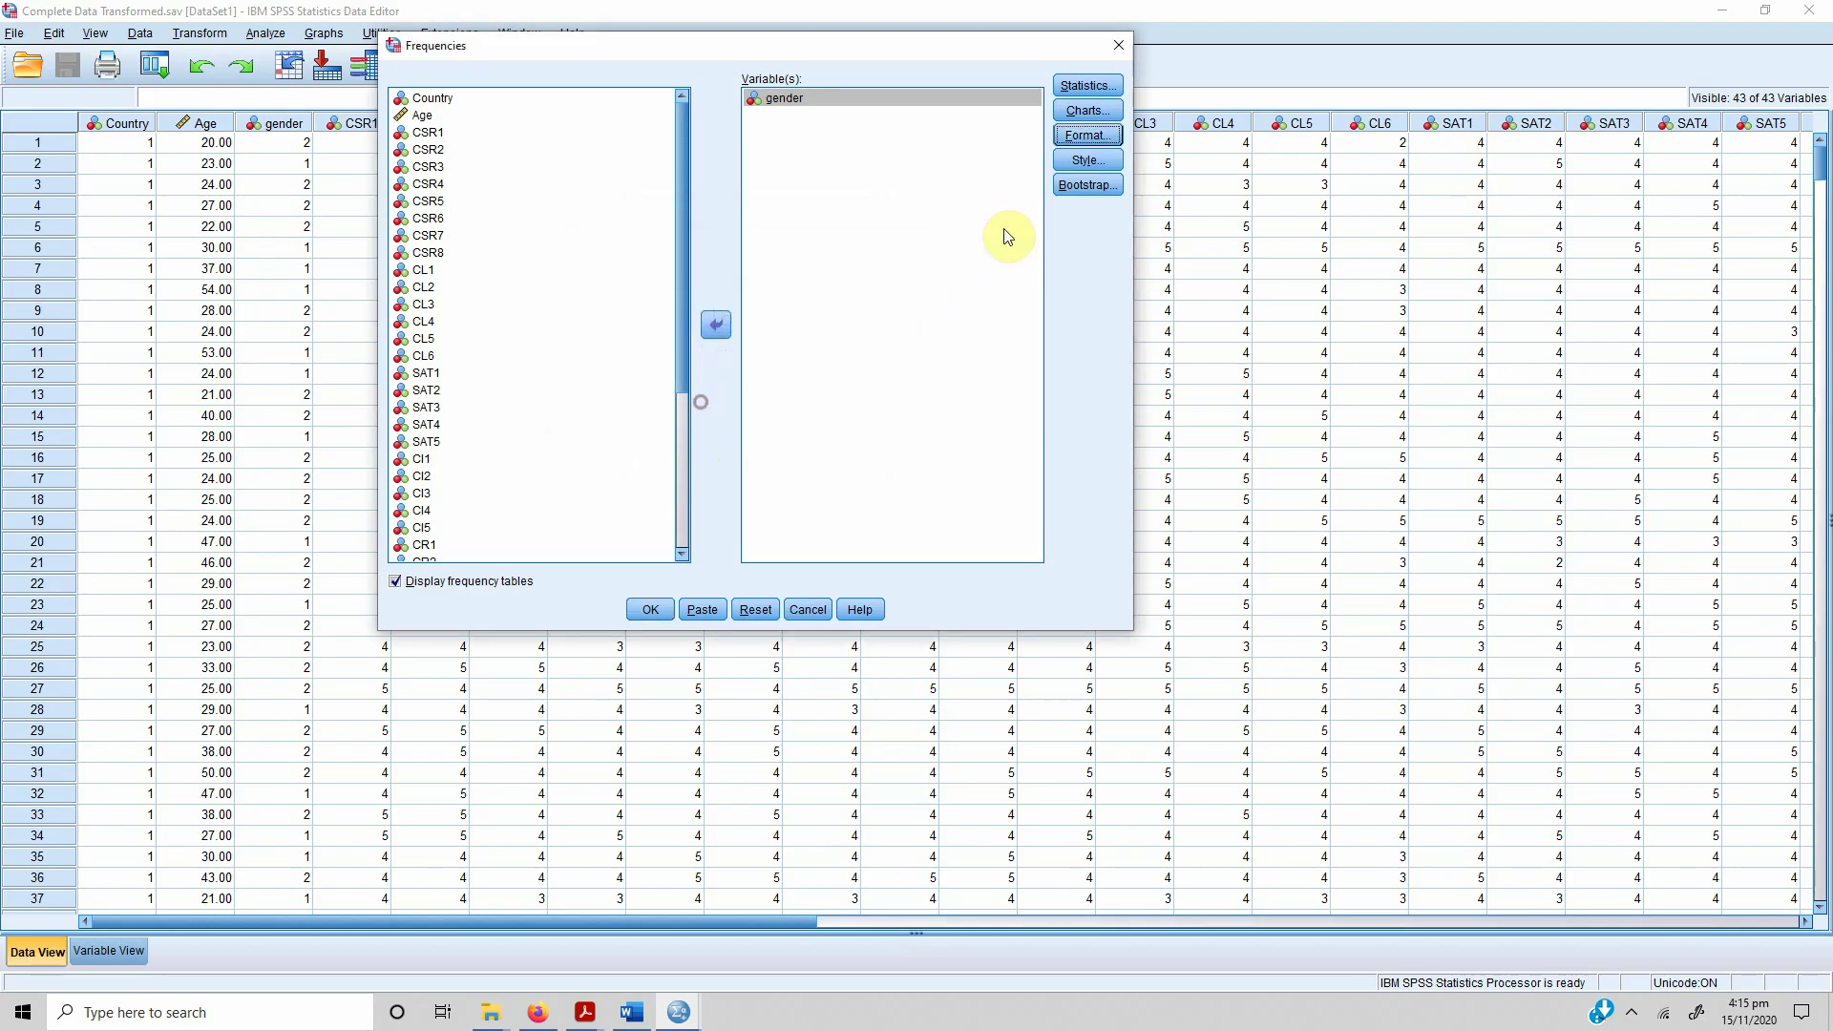
click(1088, 159)
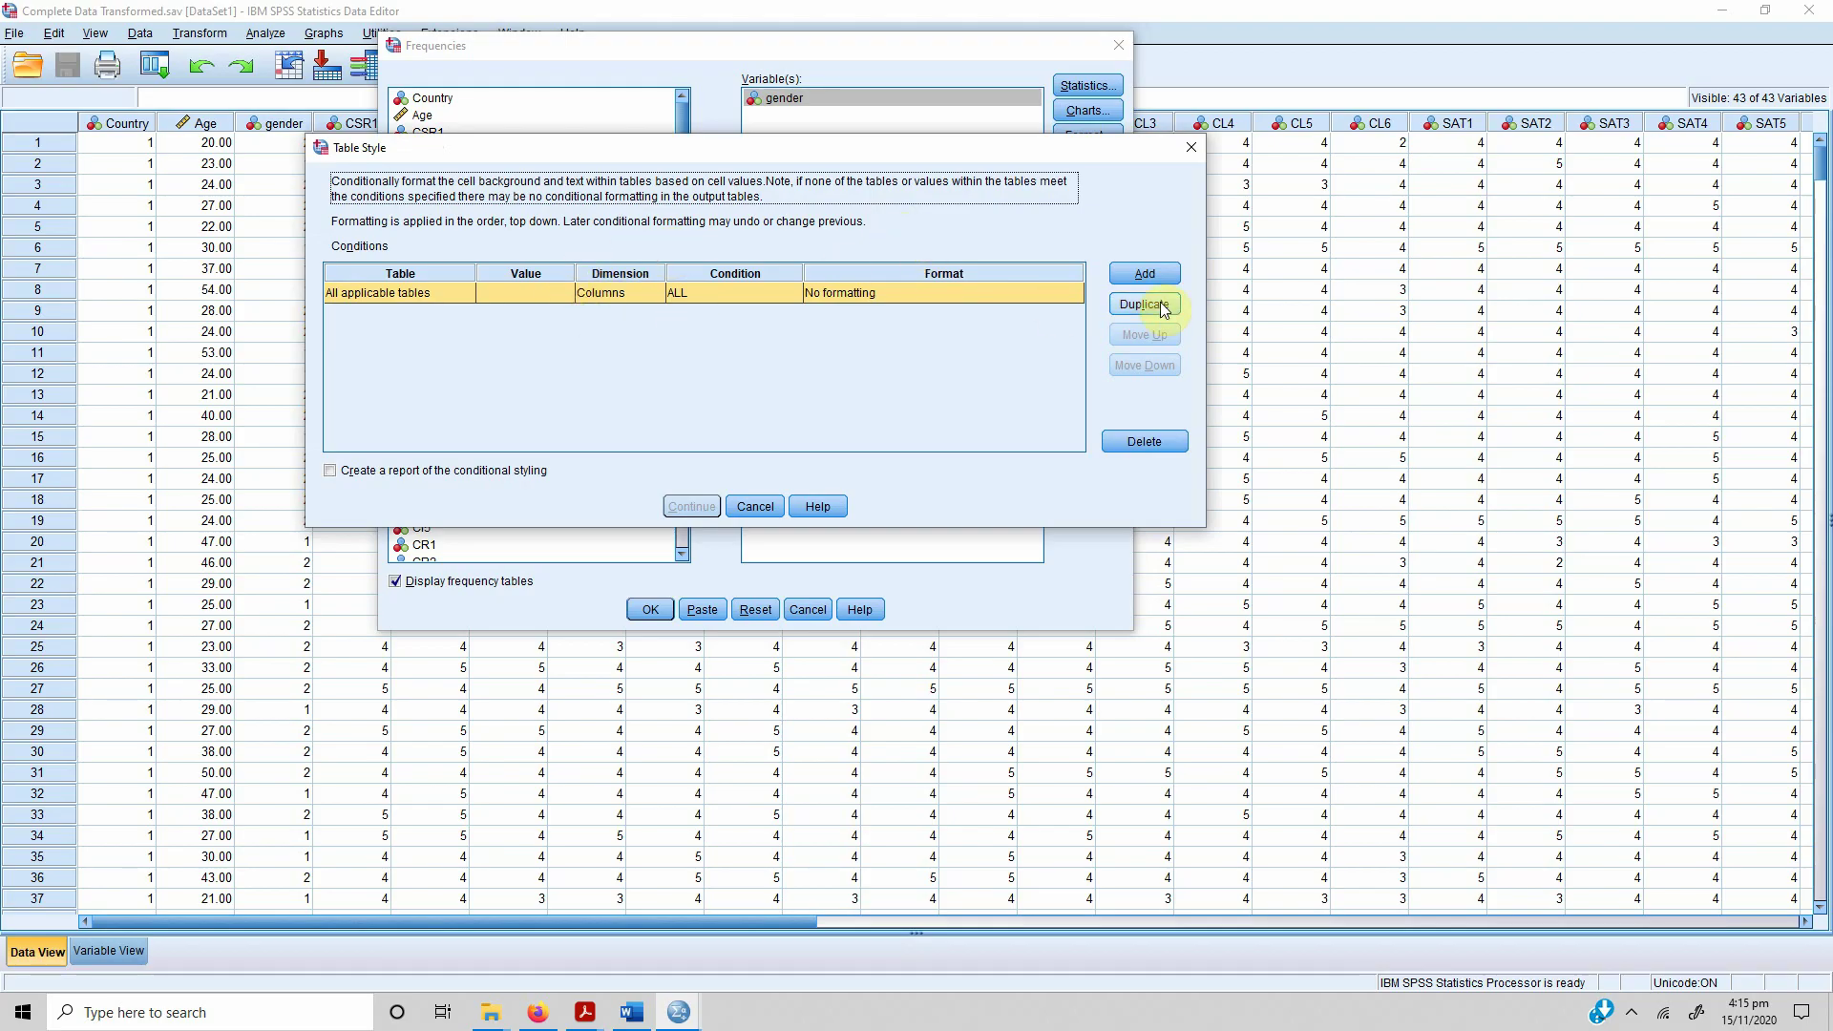
click(1194, 150)
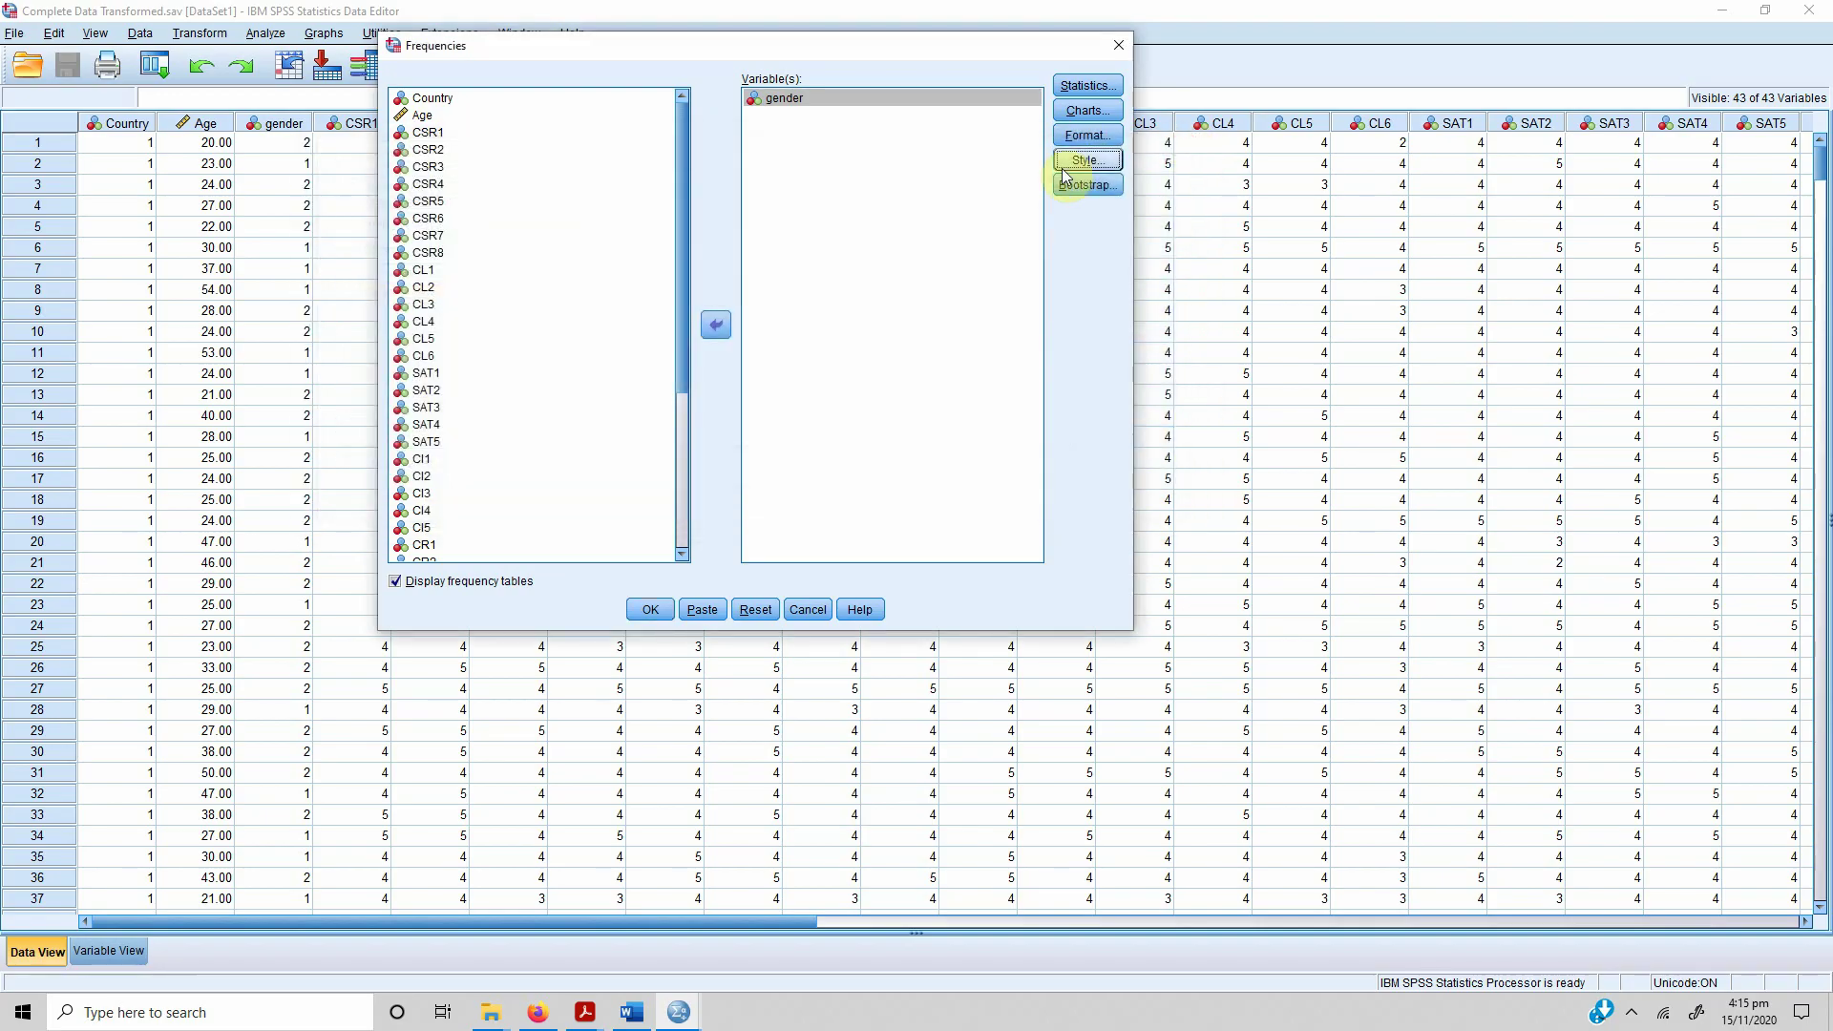
click(651, 609)
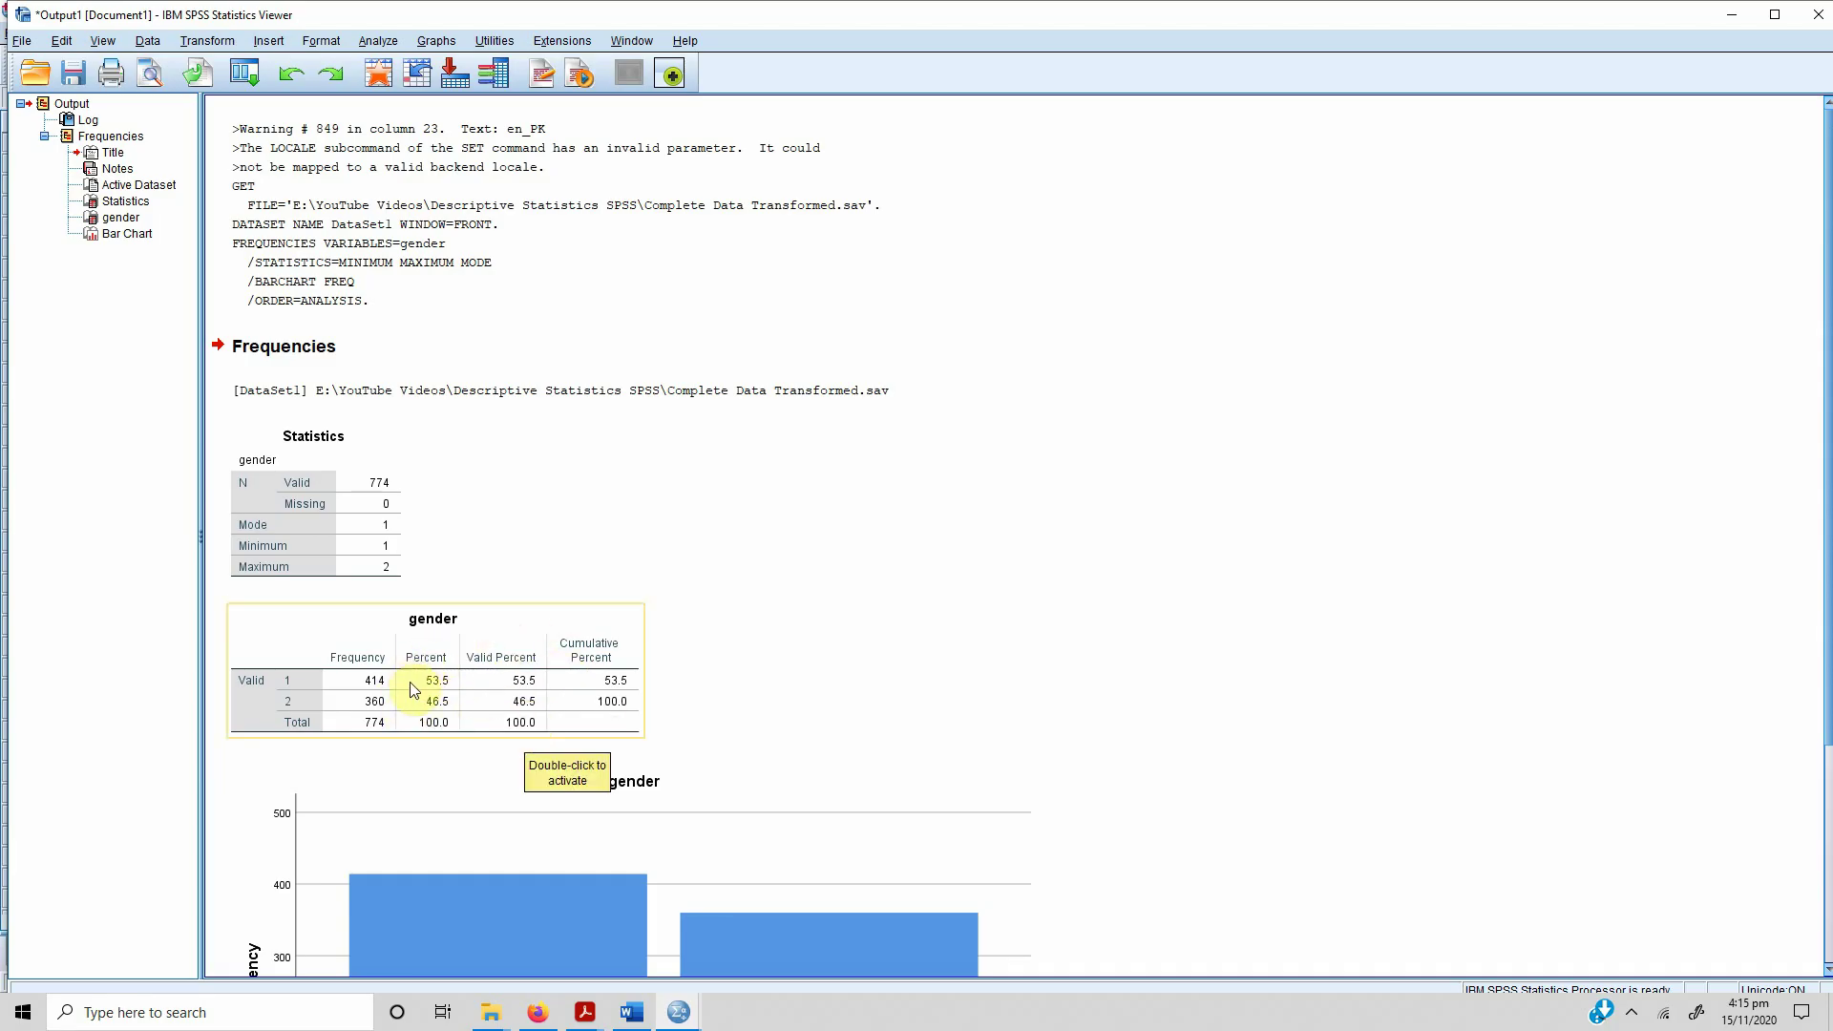
- Return to the Complete Data Transformed dataset and delete the gender value of case 1
click(678, 1012)
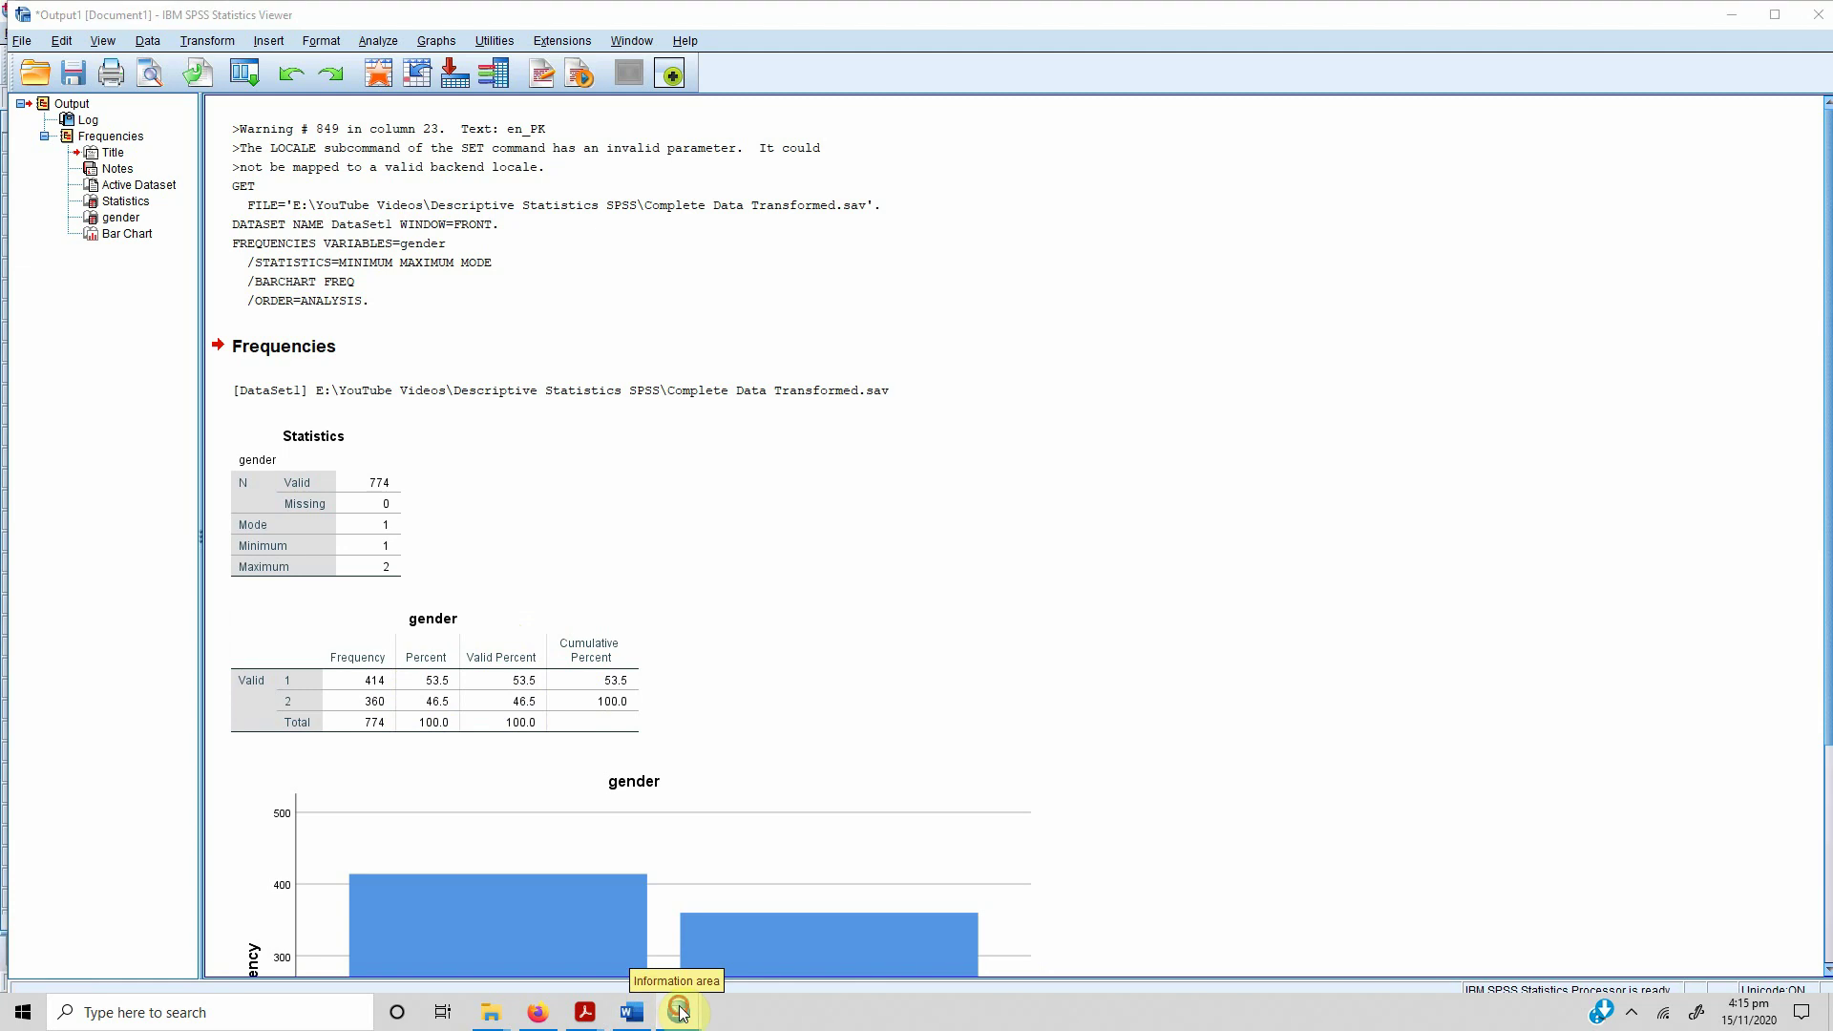
click(707, 943)
click(282, 124)
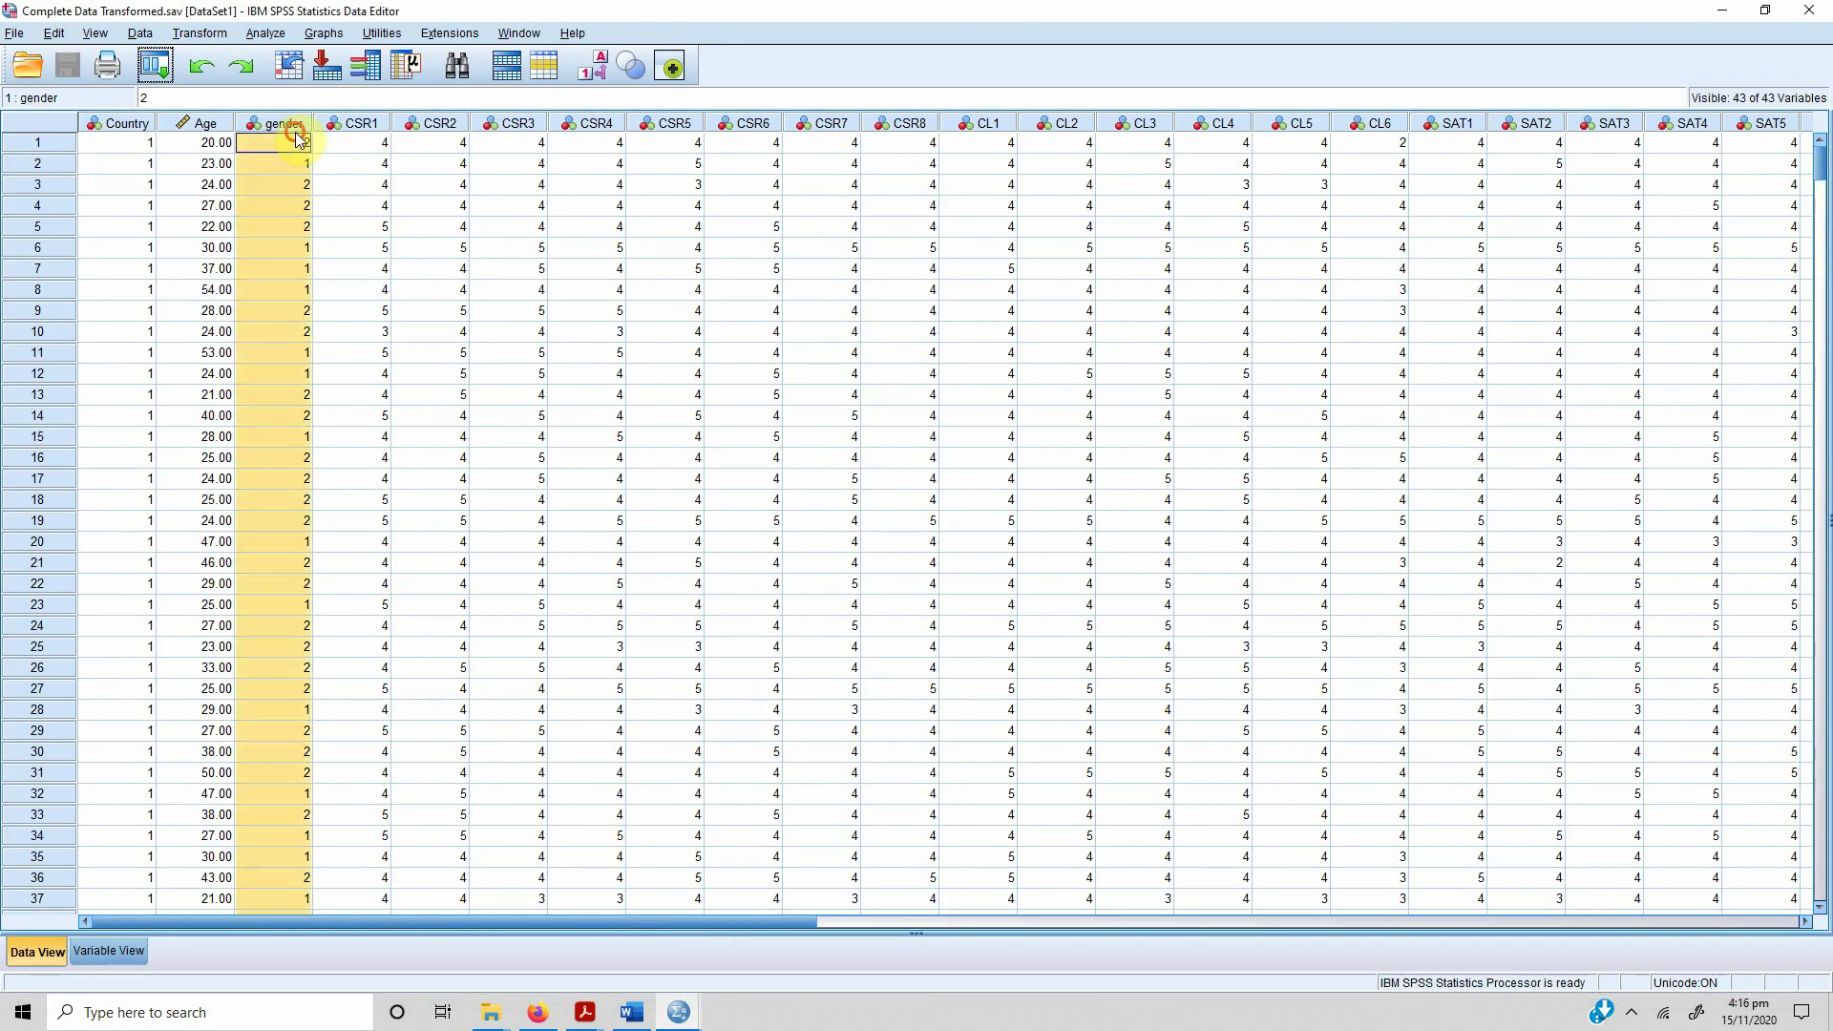
click(286, 143)
key(Delete)
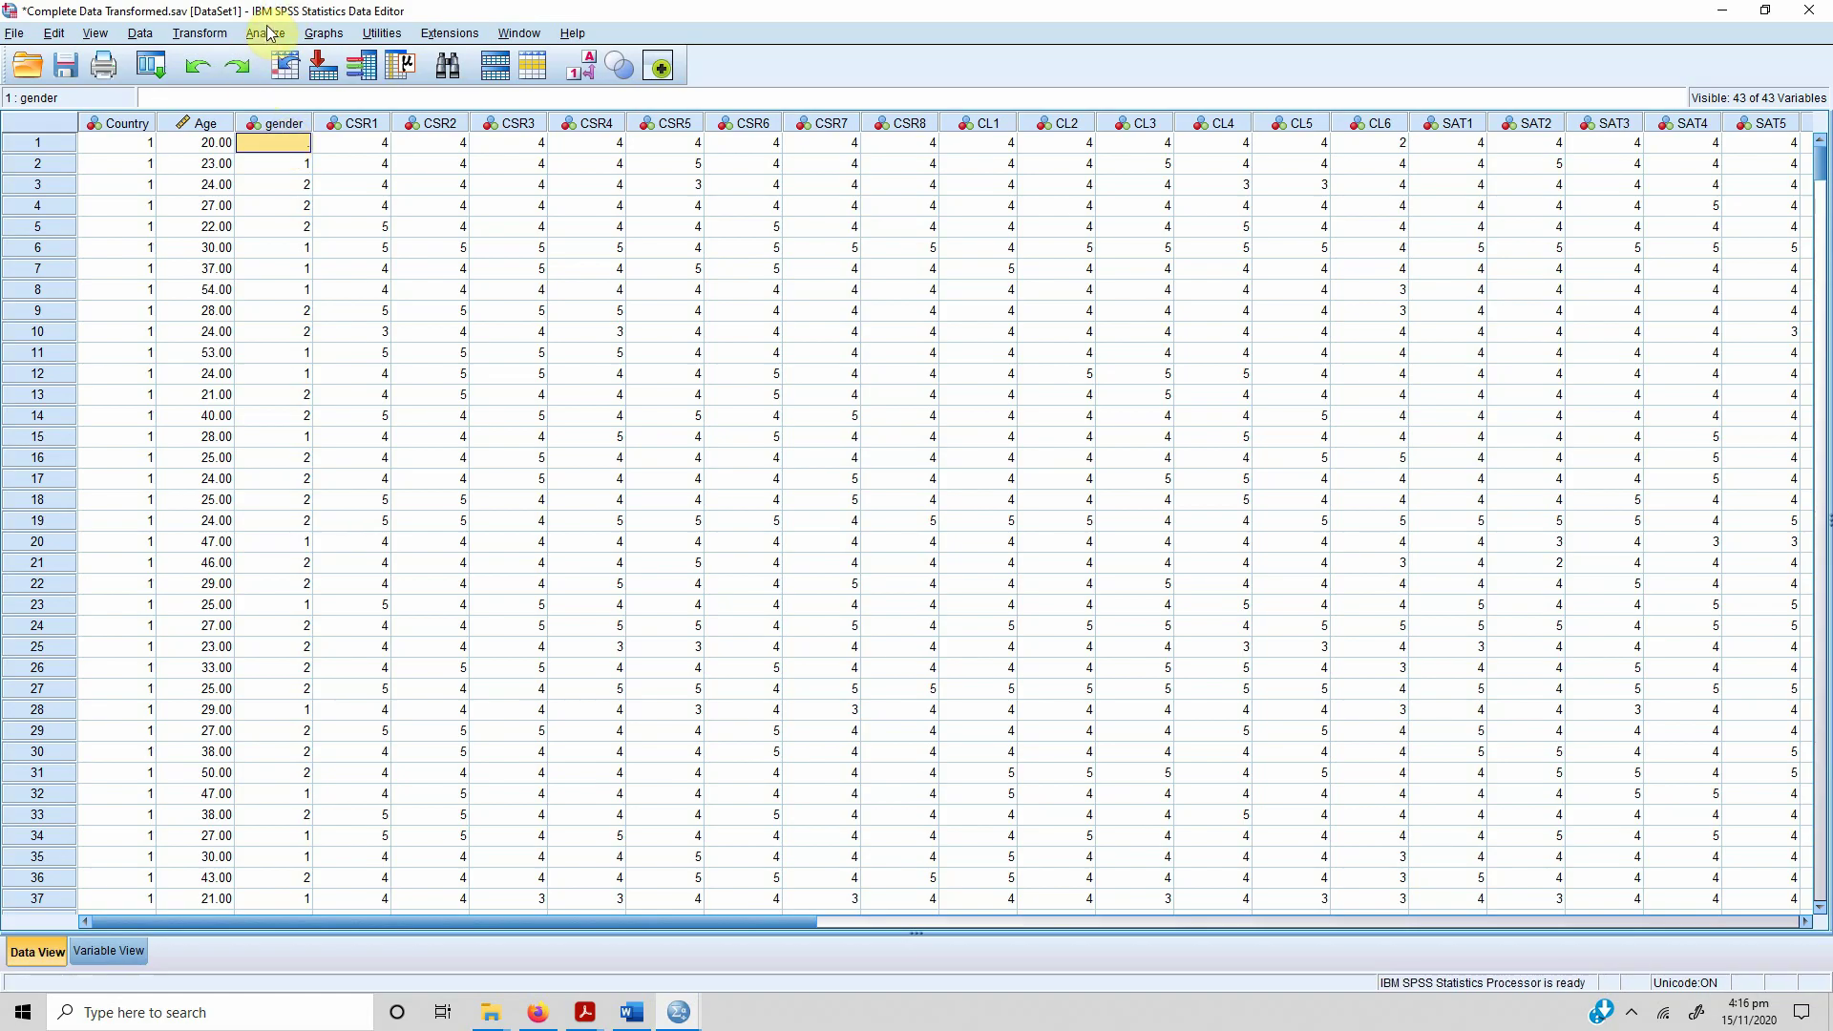
- Rerun the Frequencies analysis for gender with the same settings
click(267, 33)
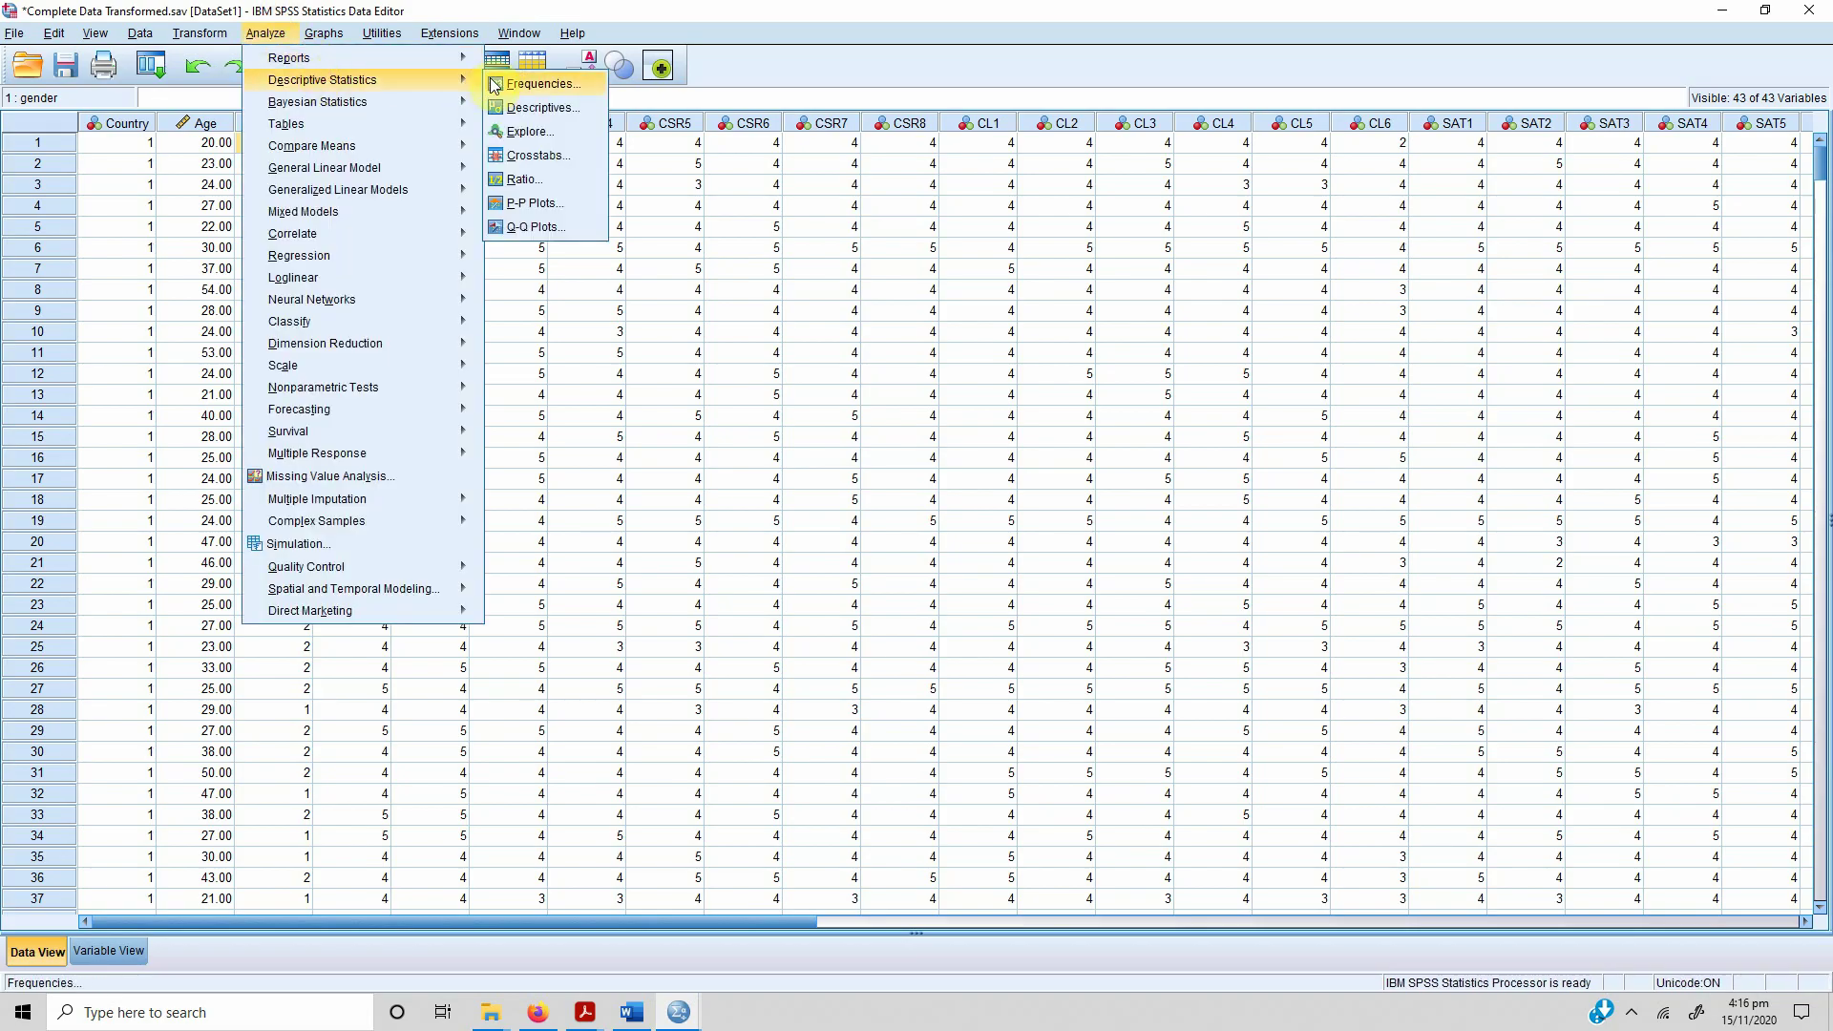
click(495, 84)
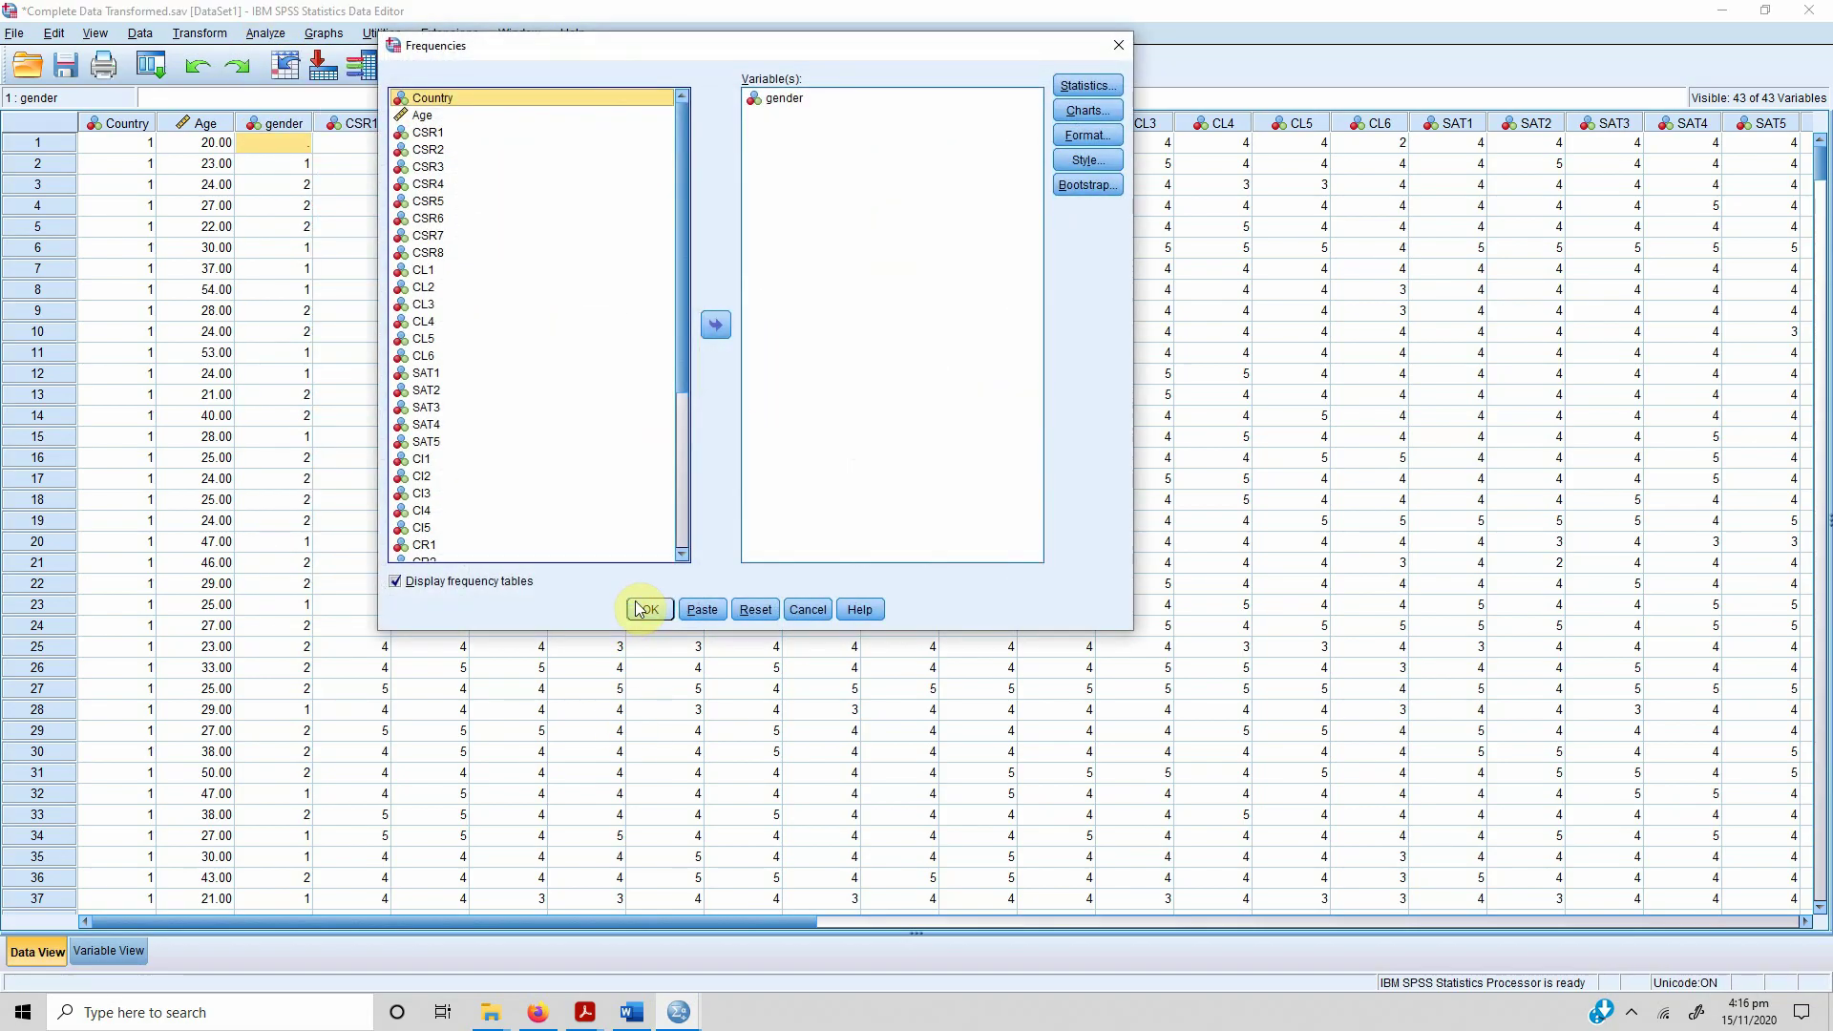
click(645, 609)
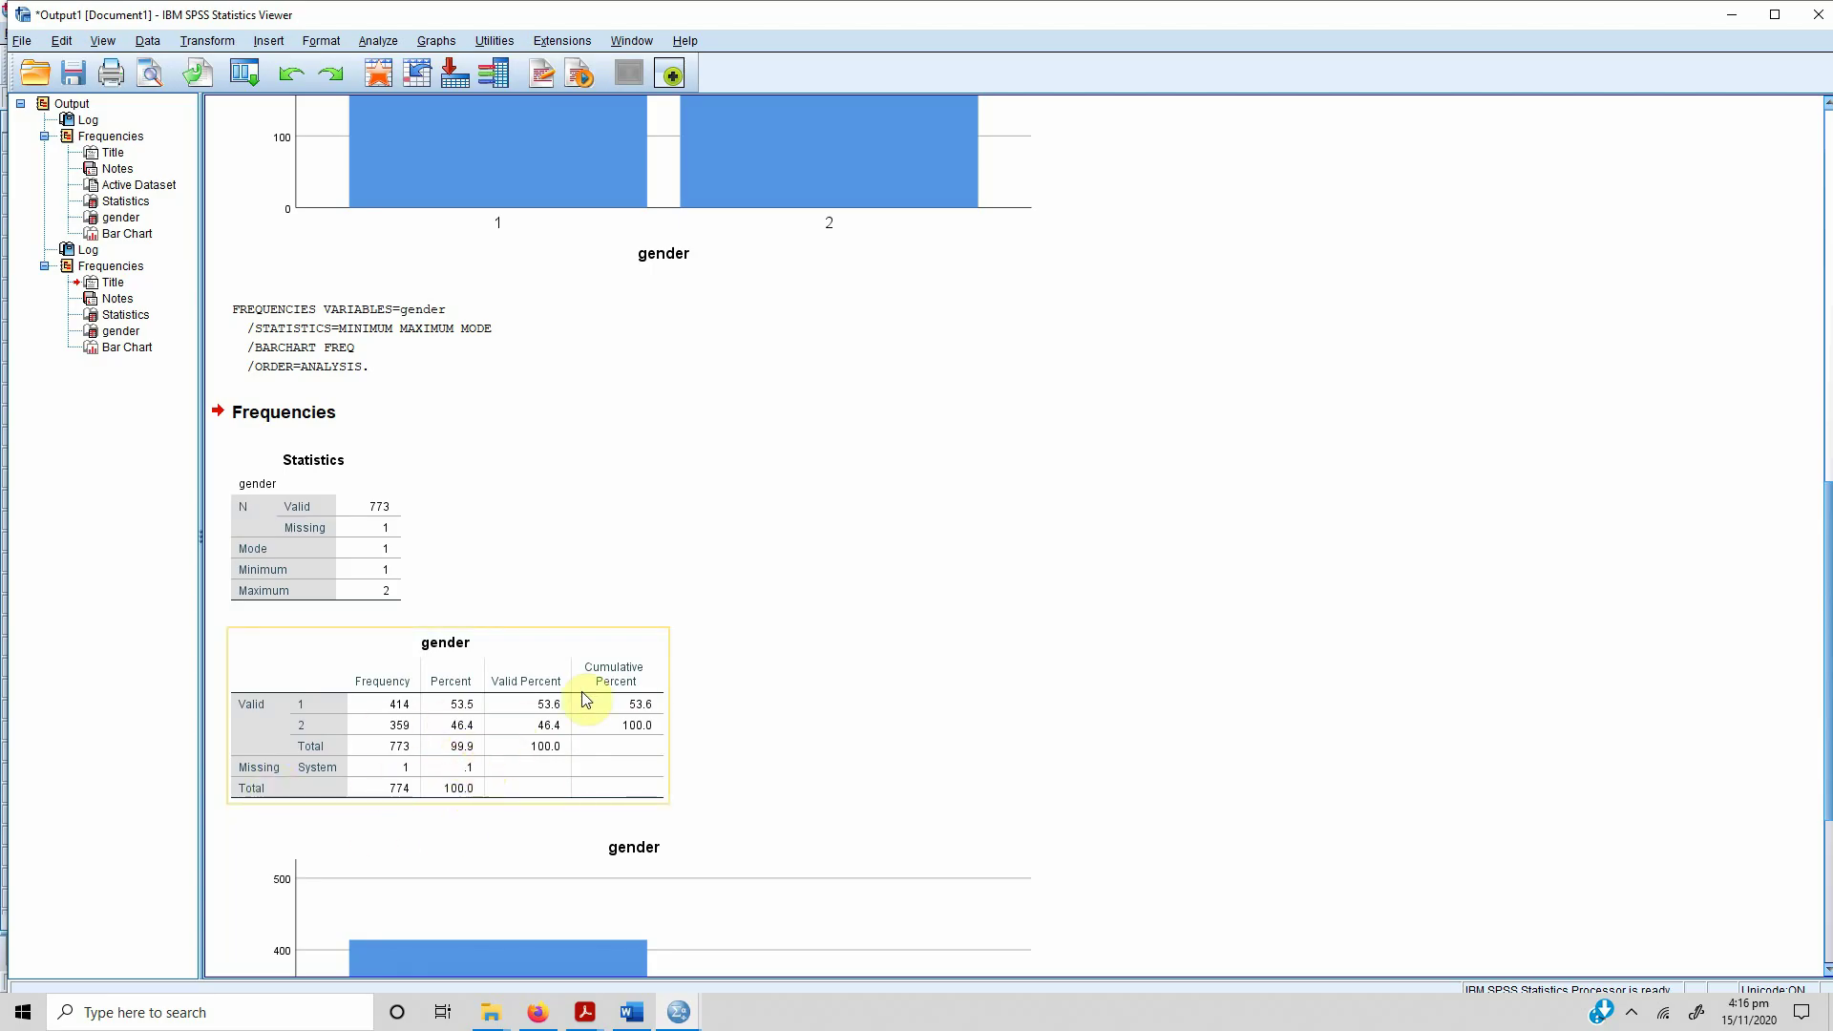
- Examine the gender statistics, frequency table and bar chart of the first Frequencies run in the output
scroll(615, 676, down, 4)
scroll(618, 676, down, 9)
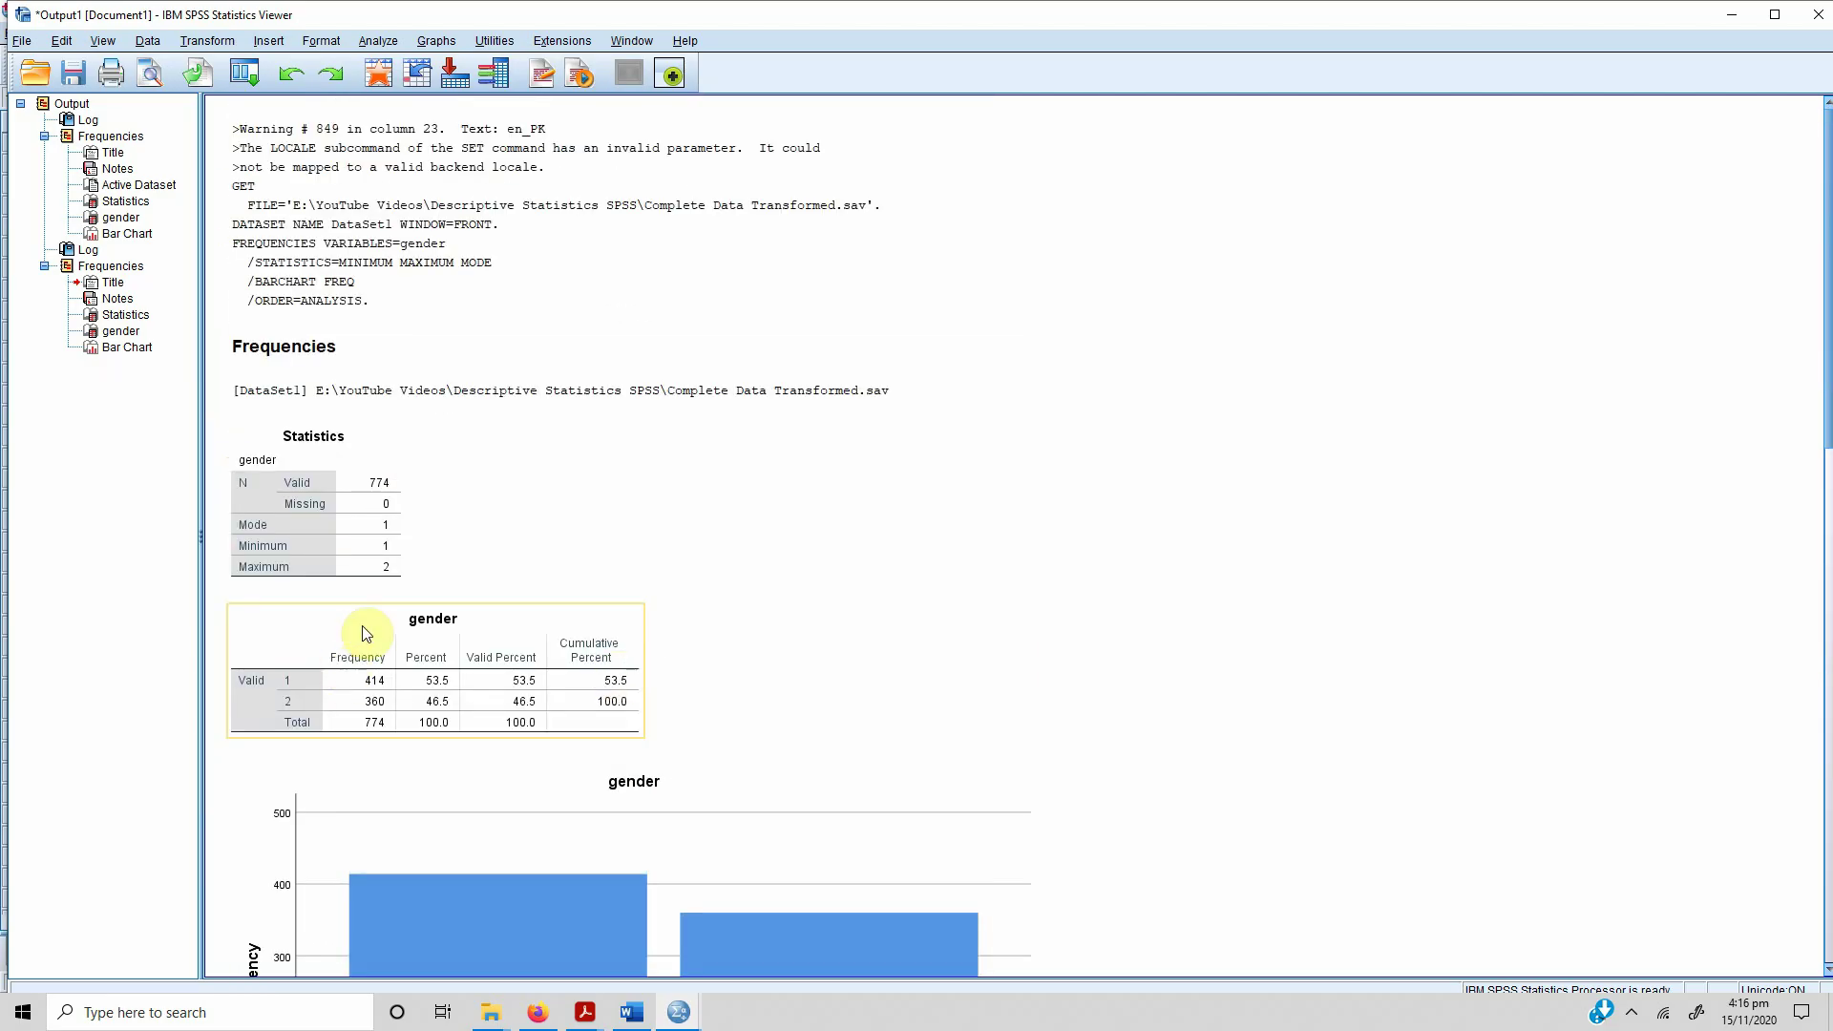
click(361, 622)
scroll(592, 567, down, 4)
scroll(642, 512, up, 7)
scroll(643, 504, down, 7)
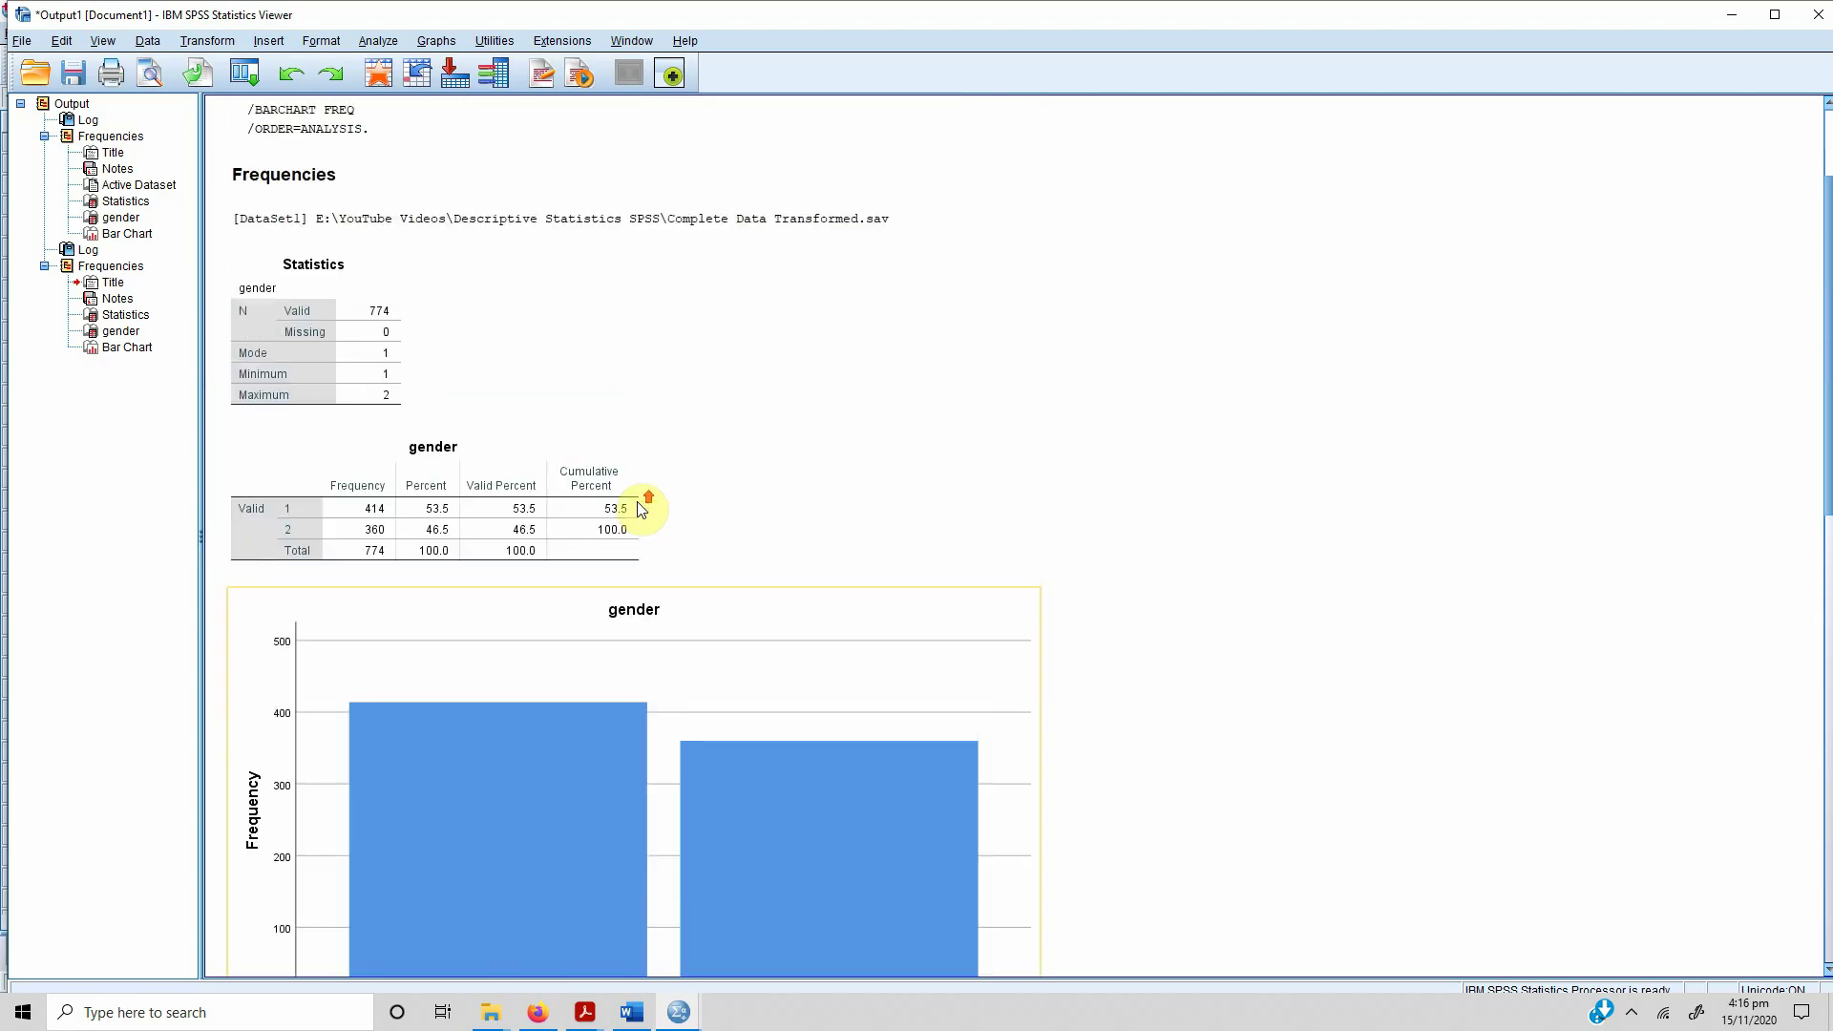
scroll(641, 507, up, 3)
click(532, 664)
double_click(531, 662)
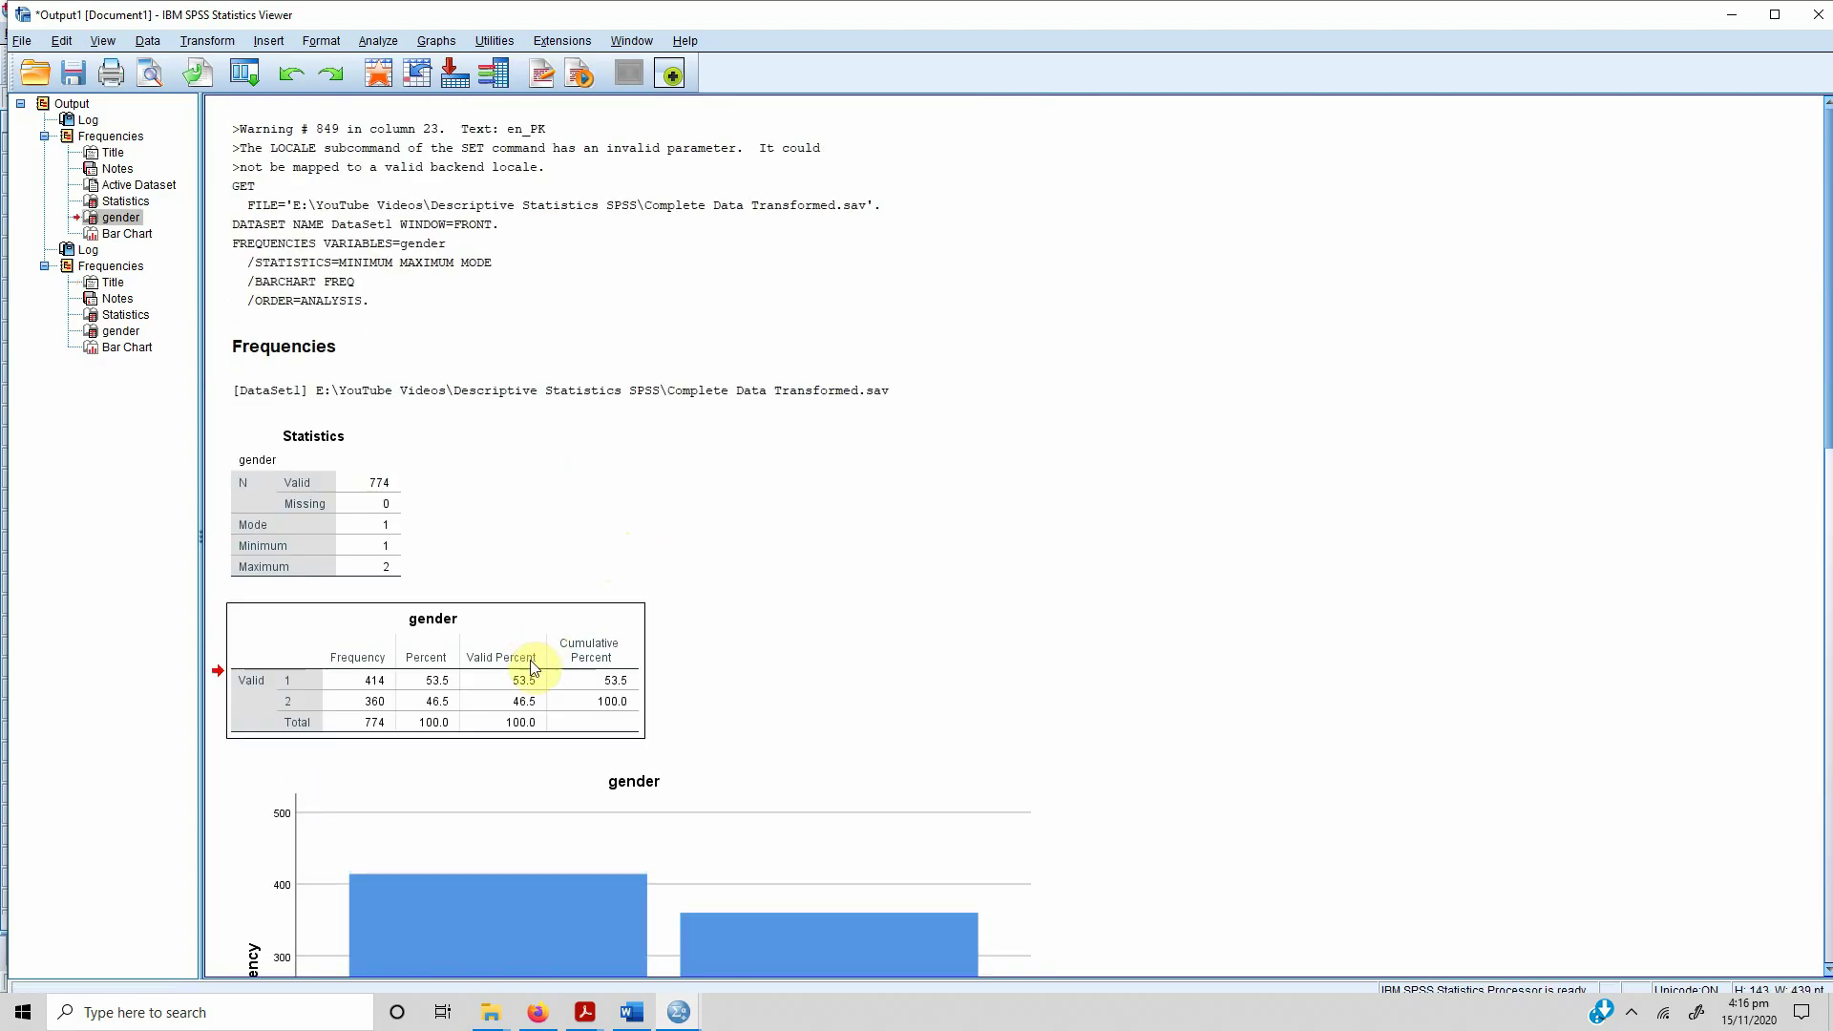
- Switch to the Reporting Descriptive Statistics.docx document in Word and examine the Gender write-up, Table 1 label and table title
click(631, 1013)
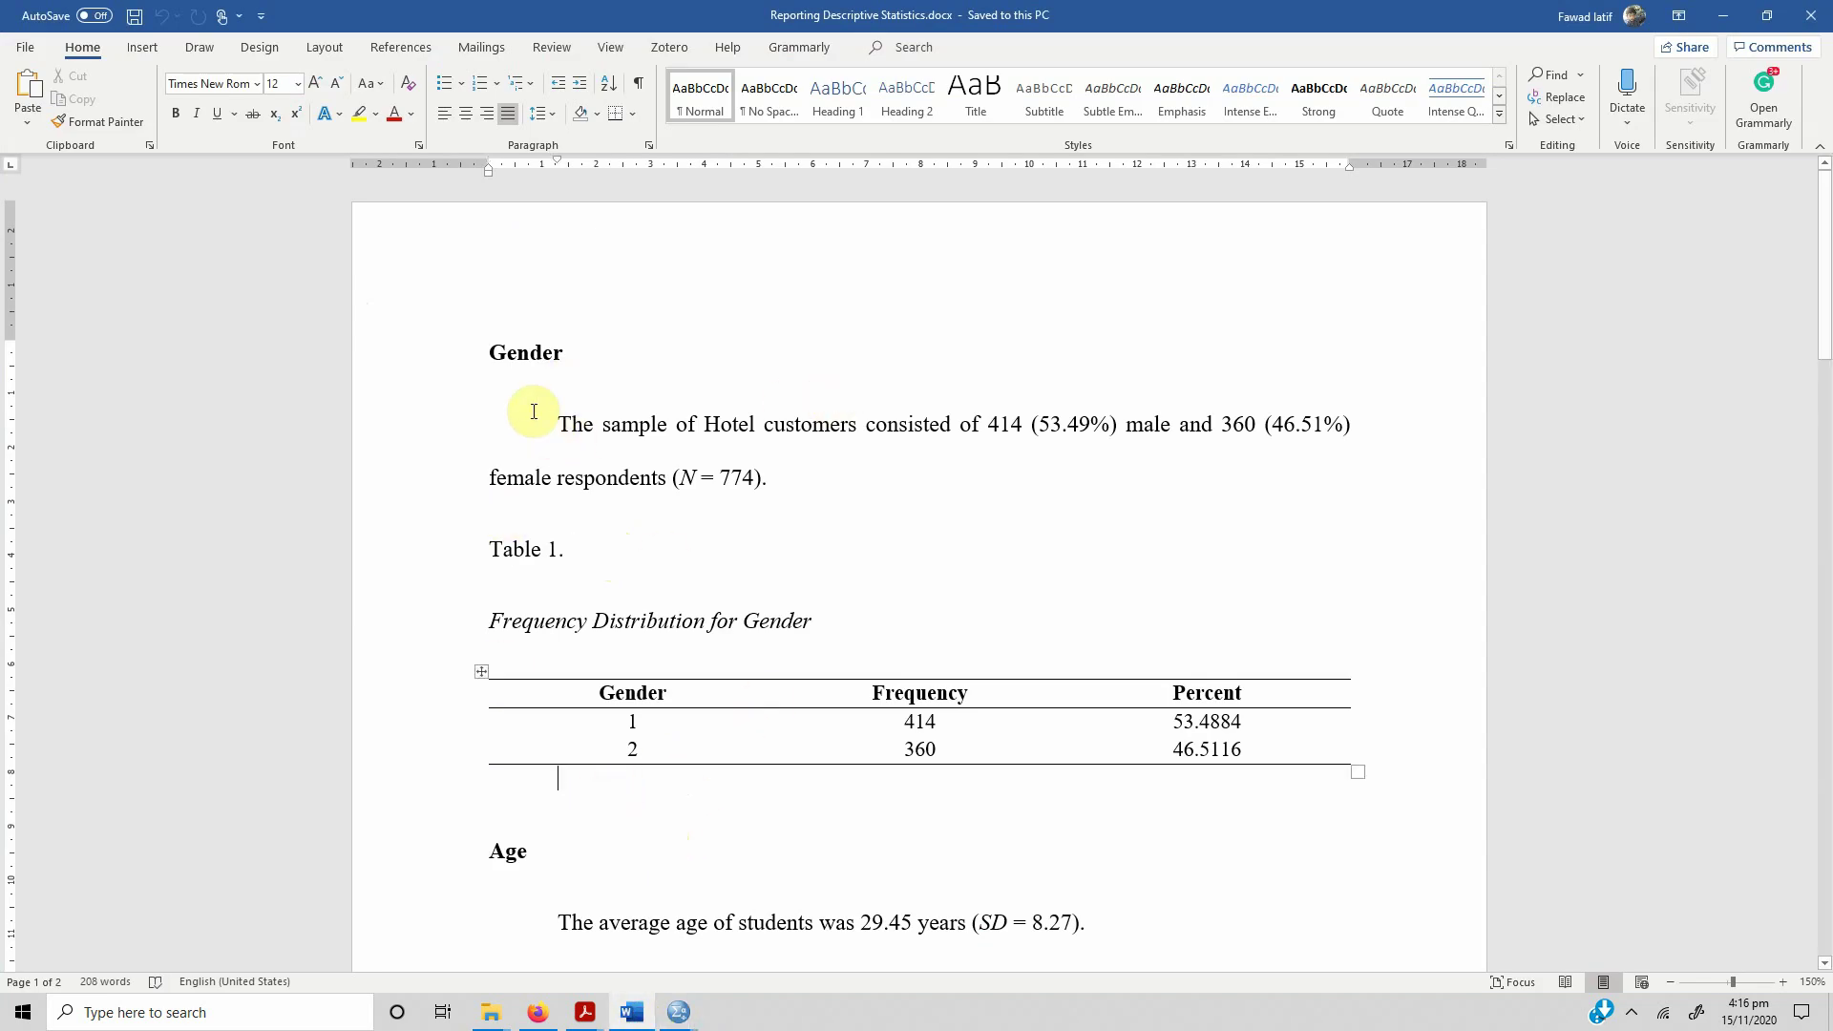
drag(488, 358, 573, 360)
drag(562, 424, 1125, 425)
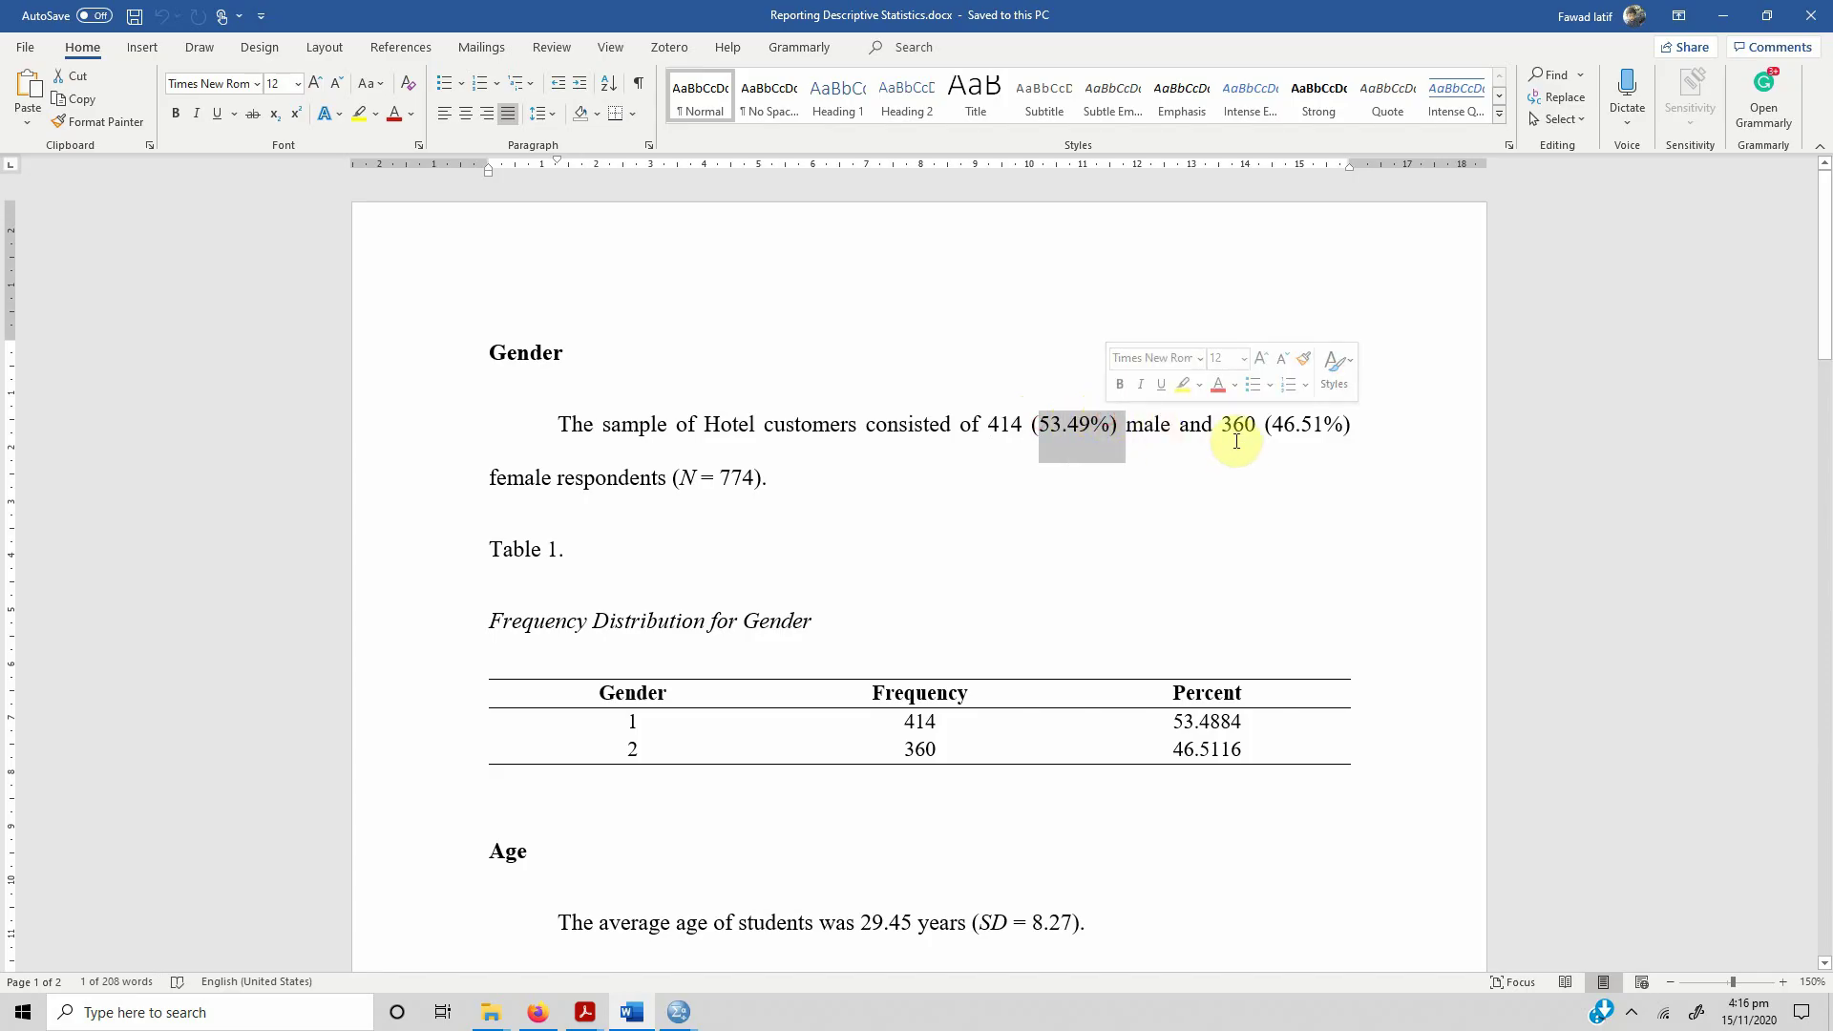
drag(1275, 426, 1313, 426)
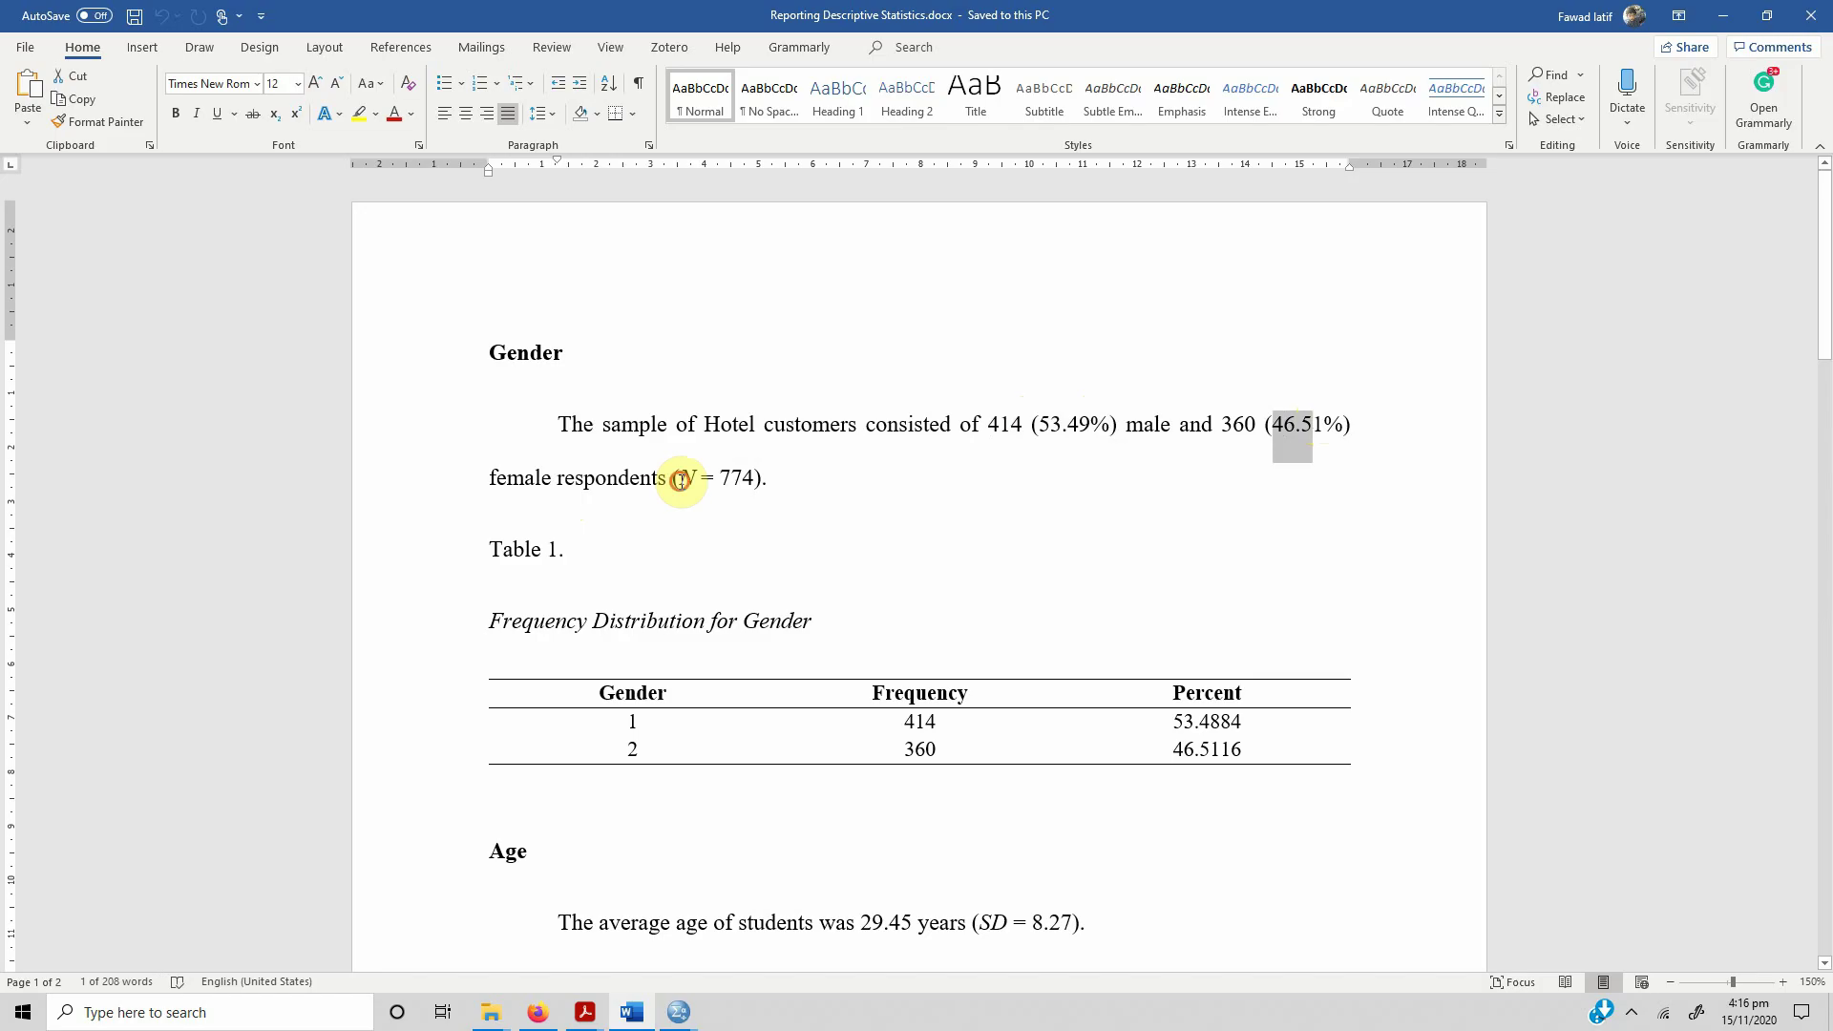
click(712, 477)
drag(781, 474, 695, 476)
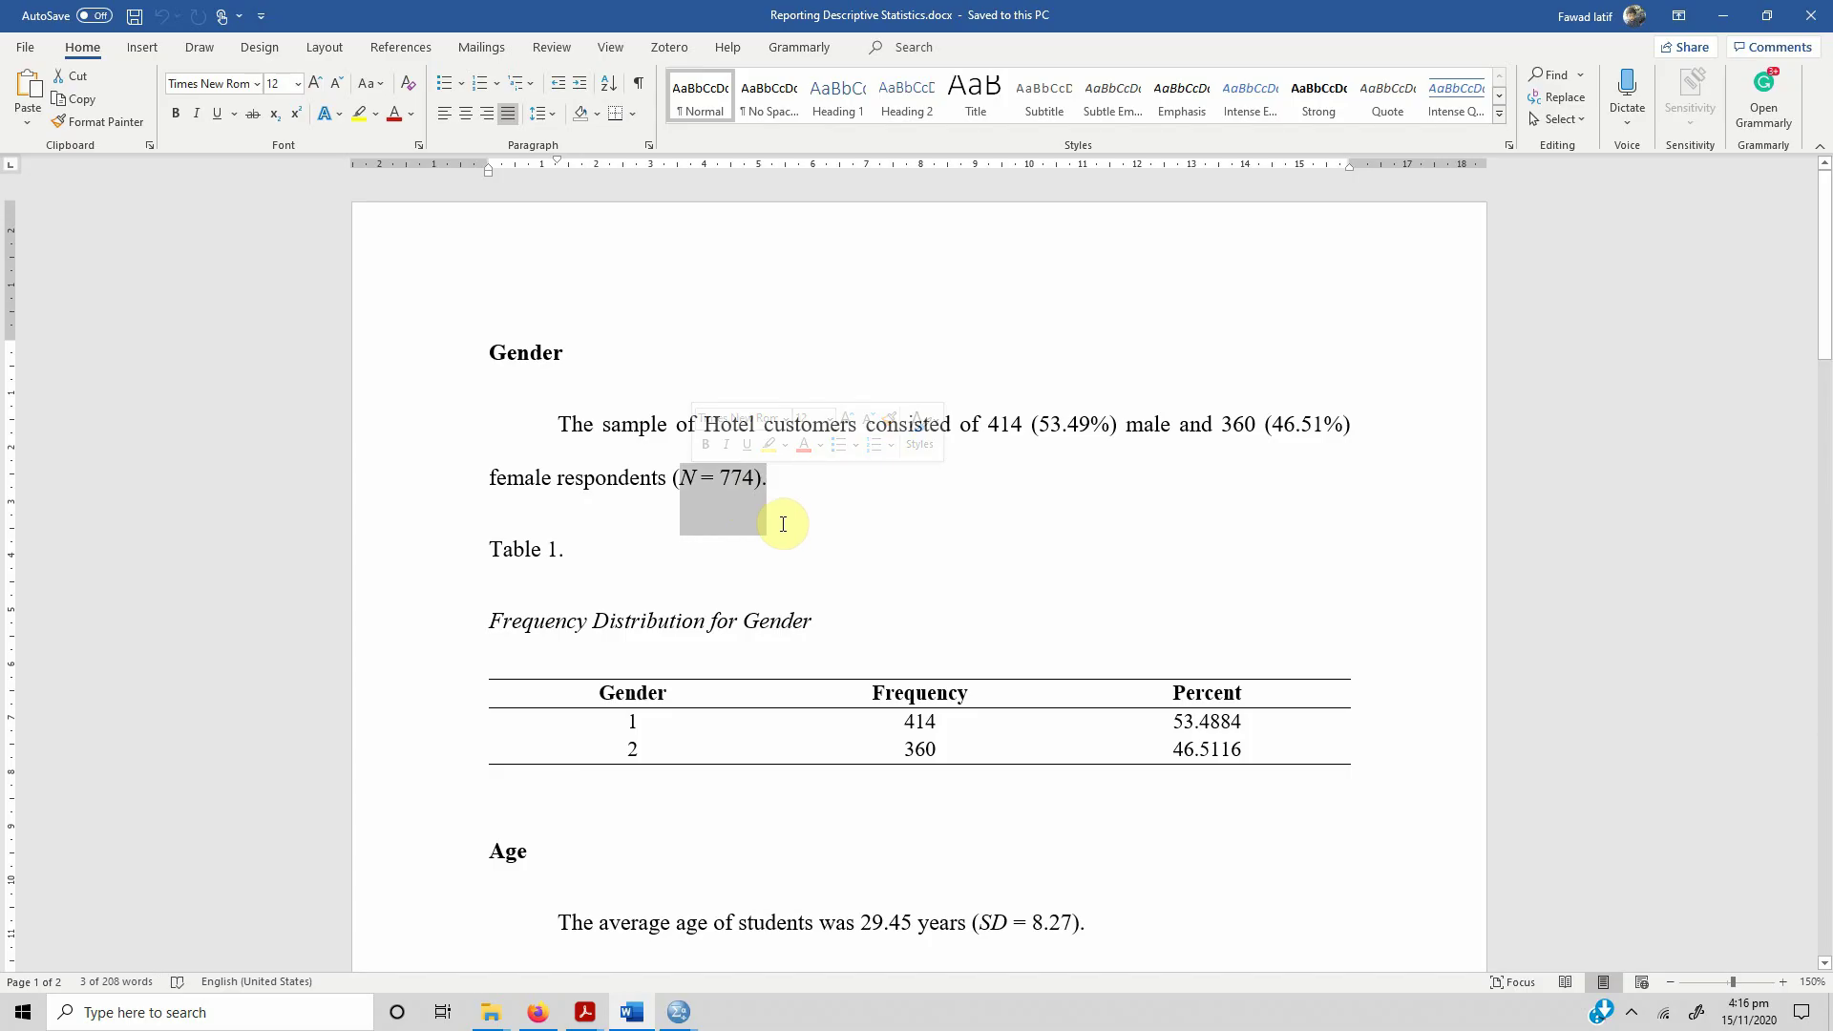
click(601, 538)
drag(488, 549, 558, 552)
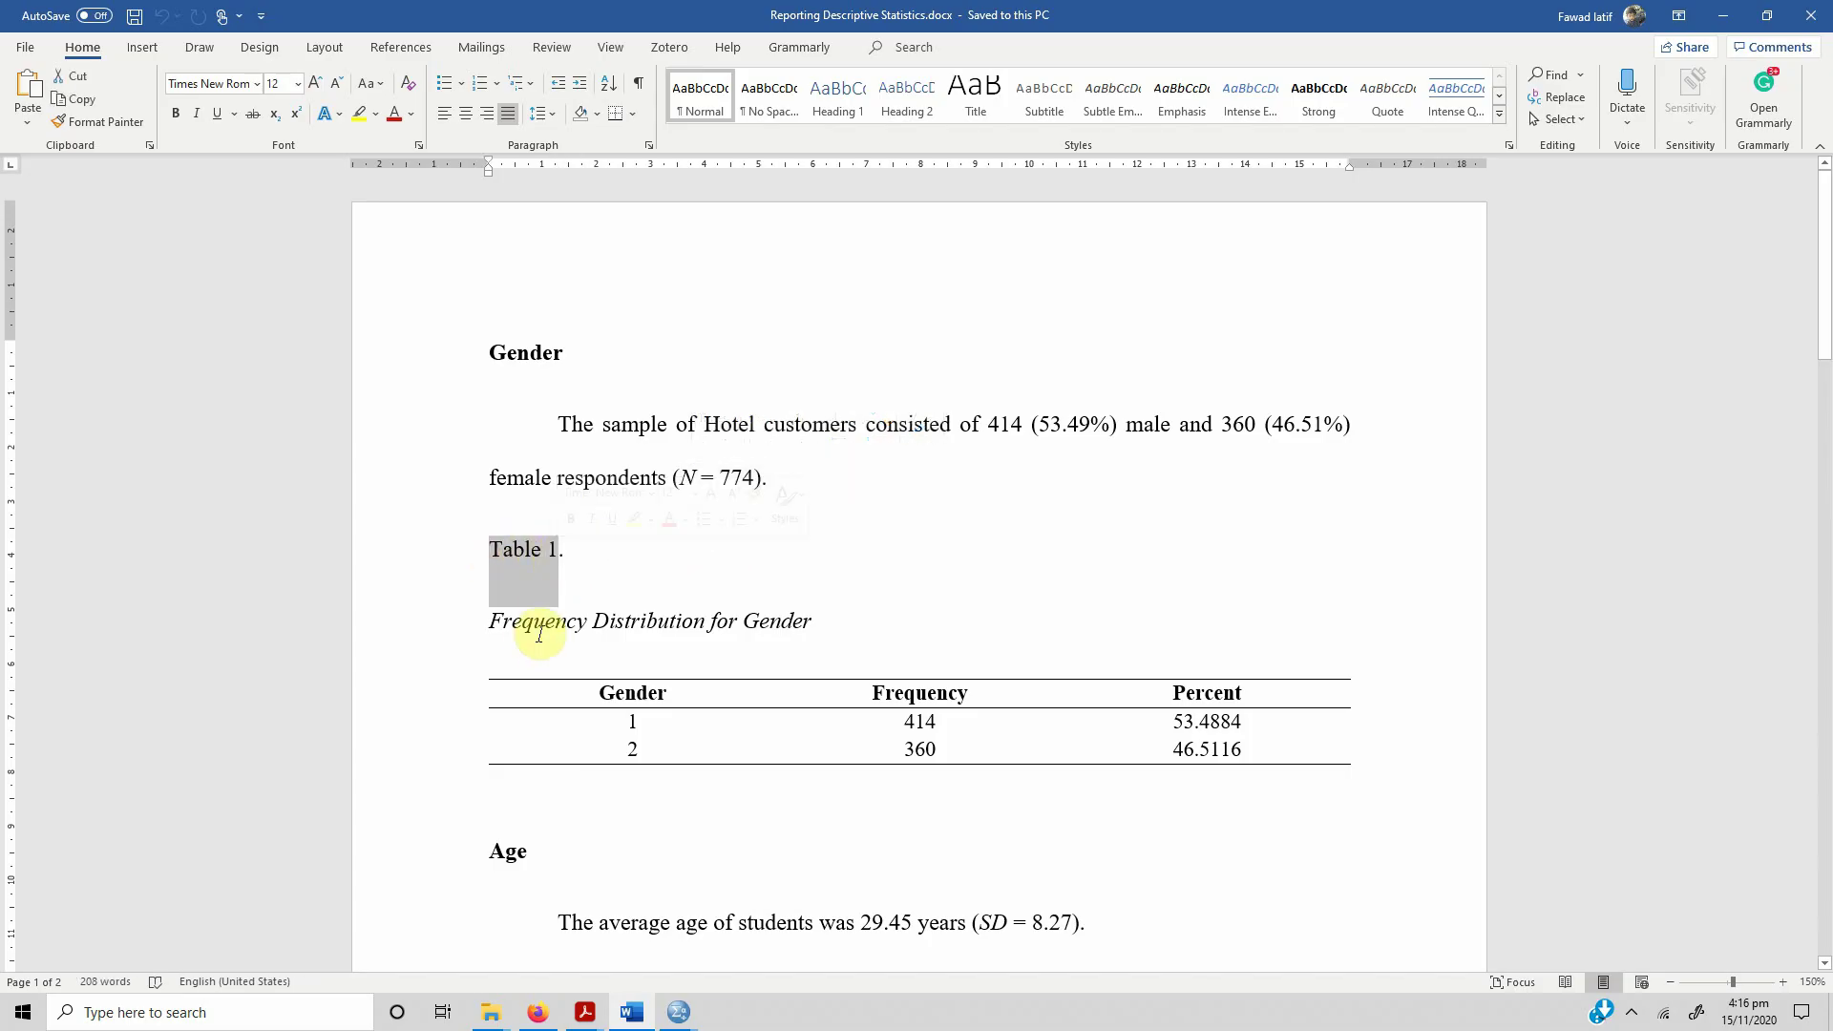
drag(491, 621, 785, 626)
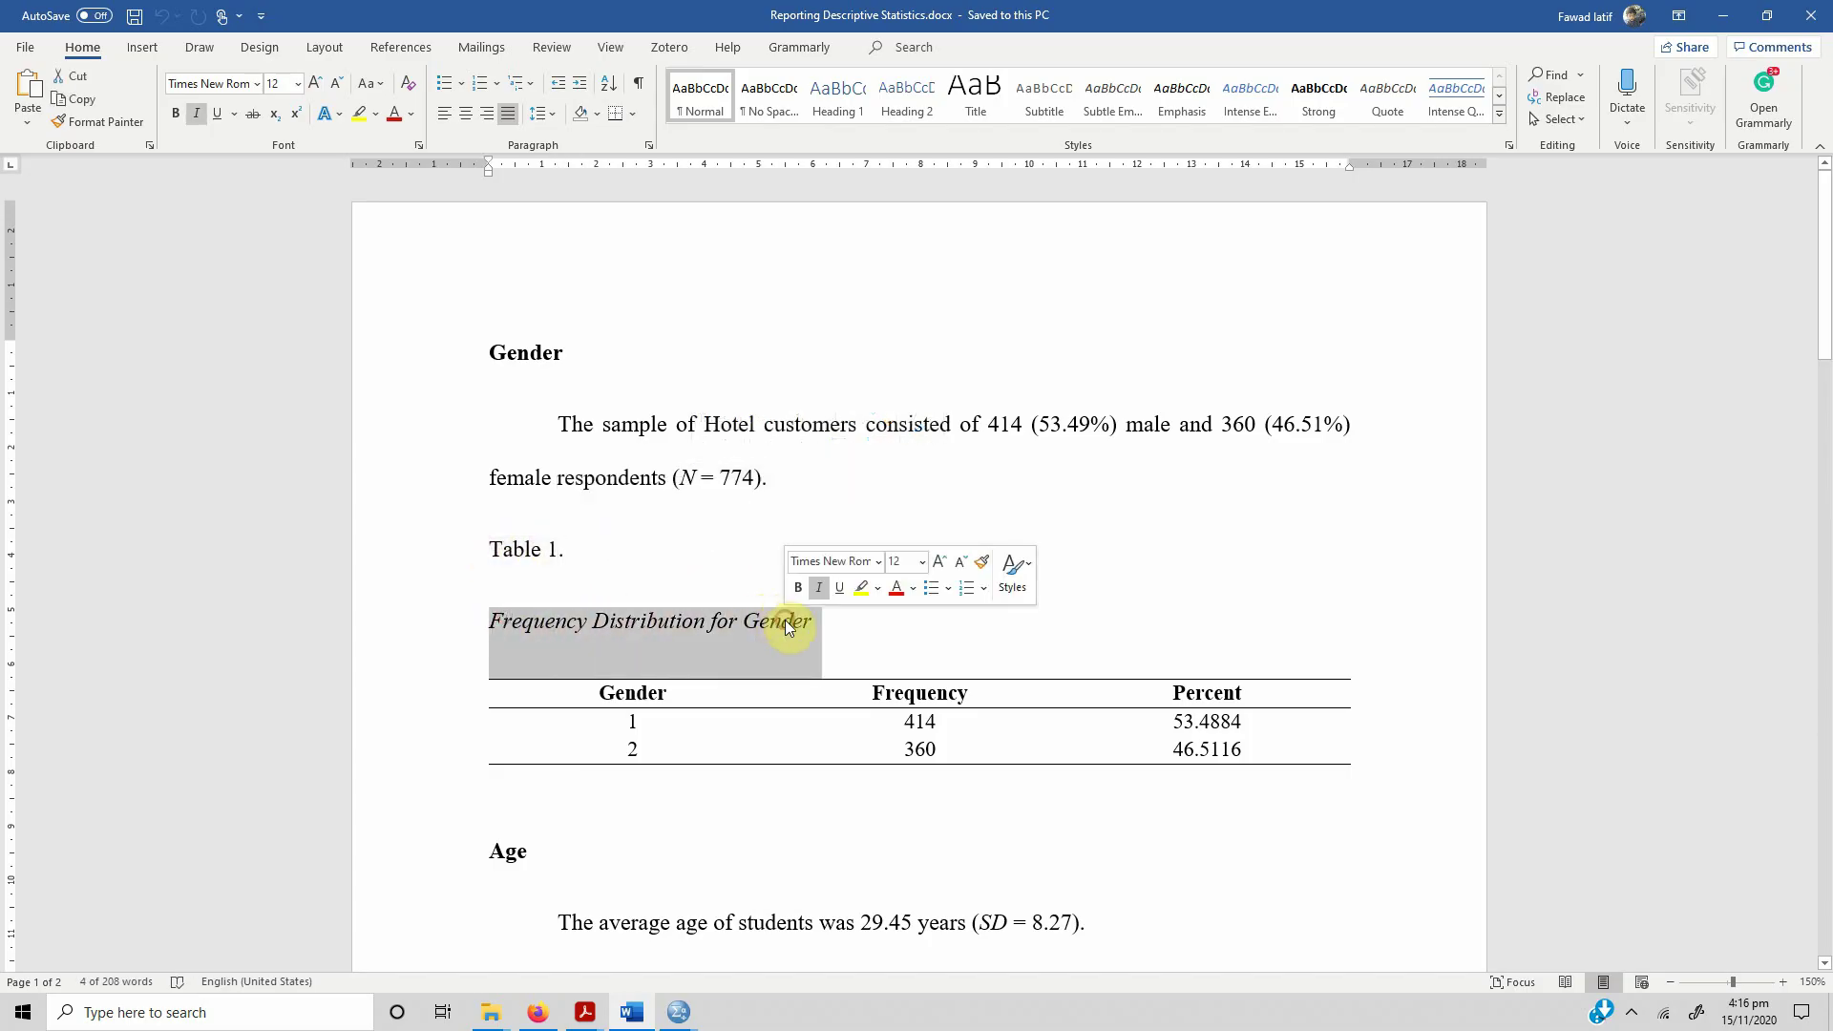
click(731, 619)
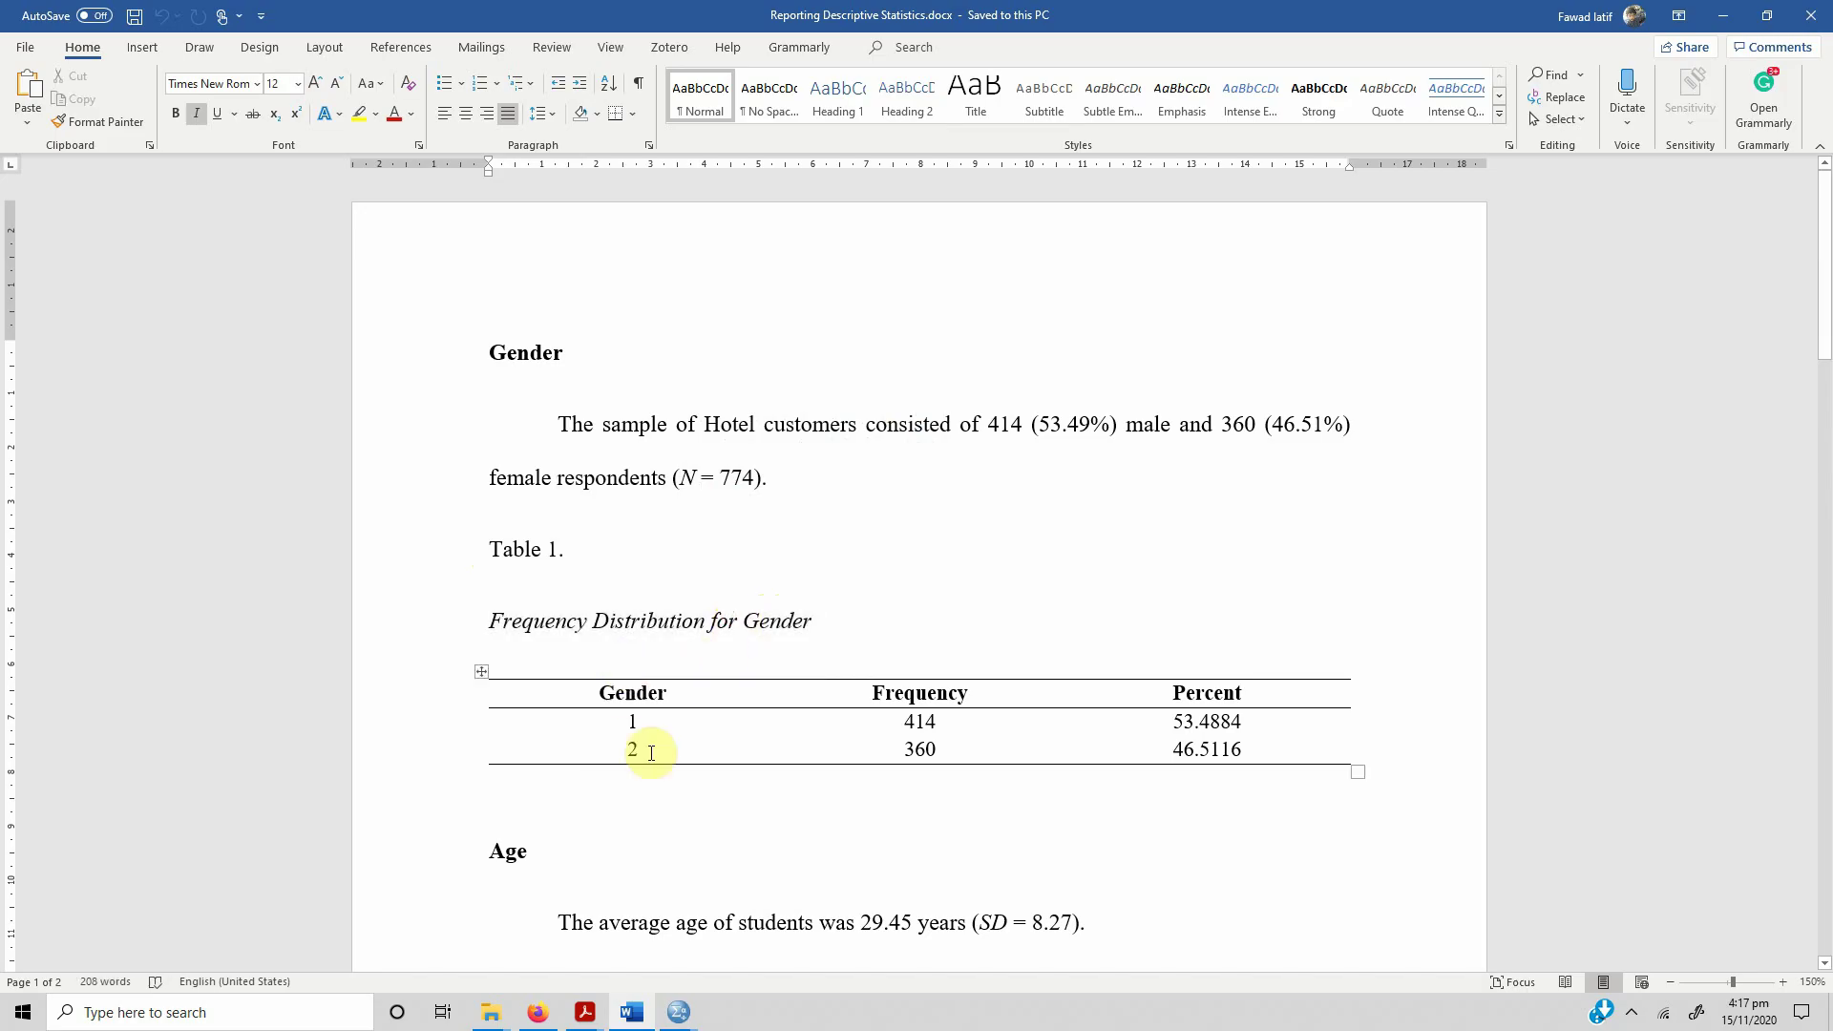
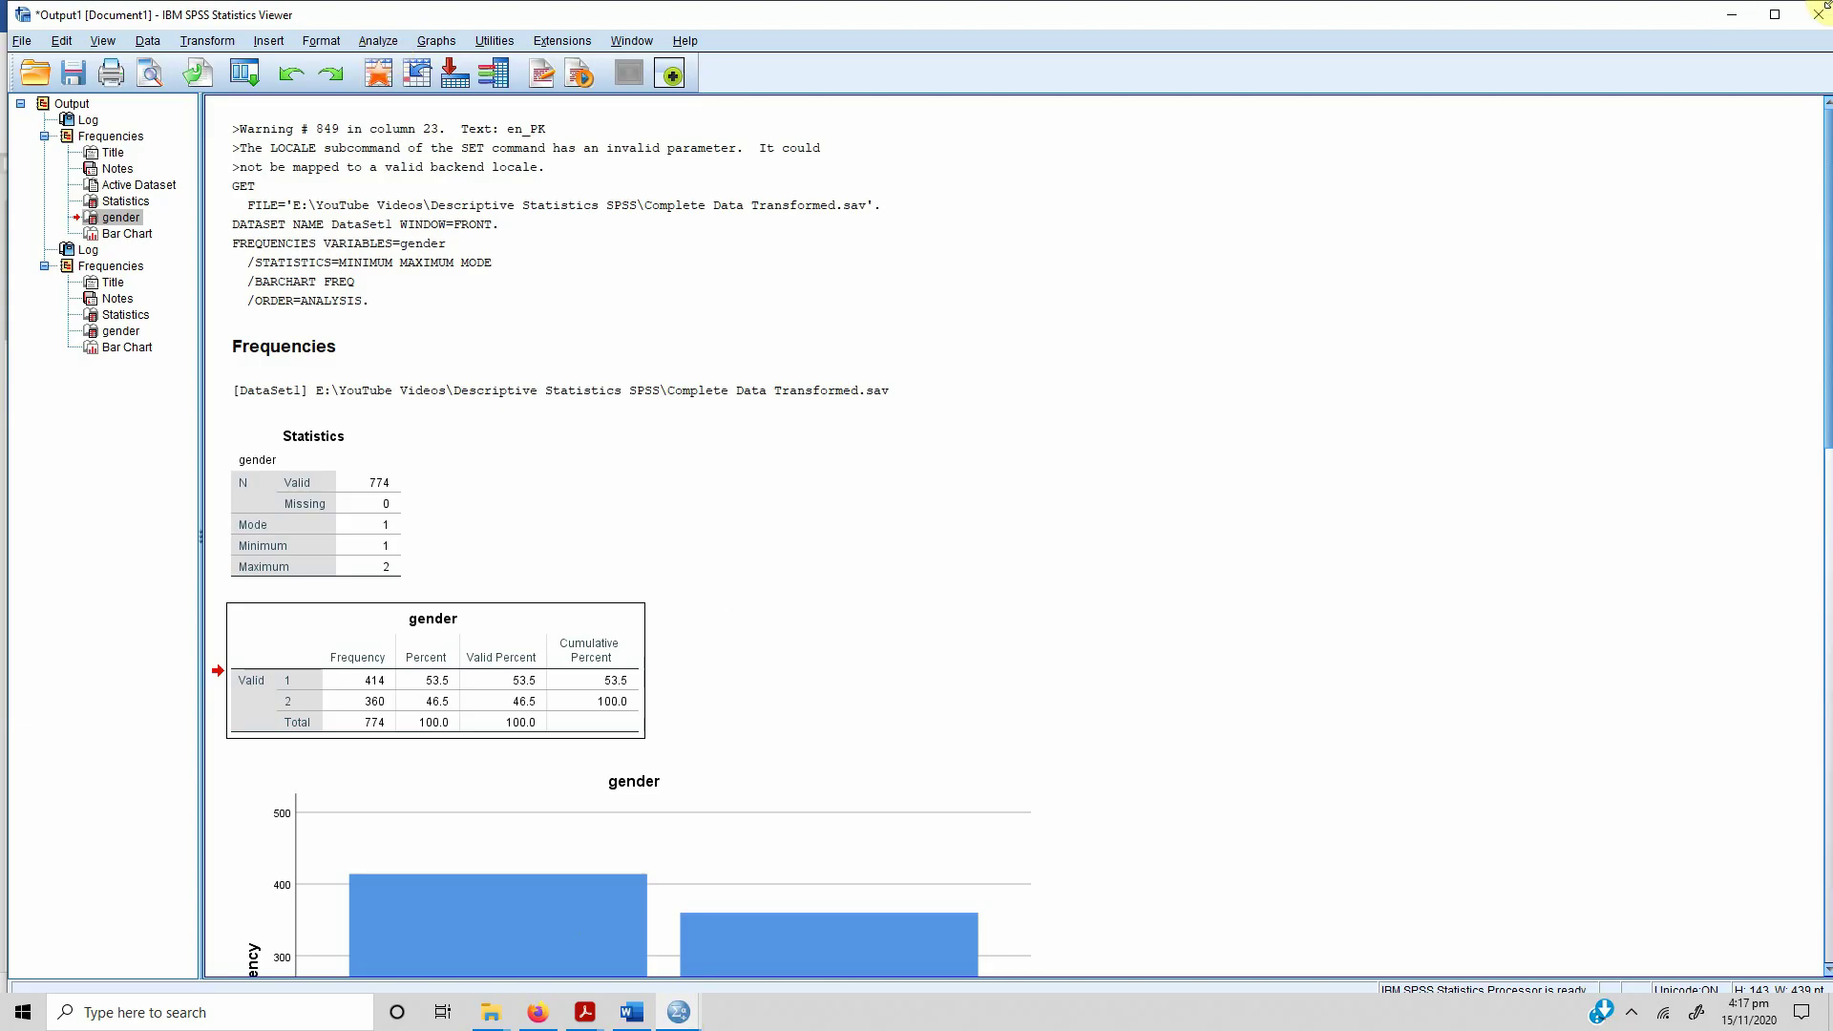
- Switch back to the SPSS Statistics Viewer and close the Output1 document
click(377, 41)
mouse_move(495, 41)
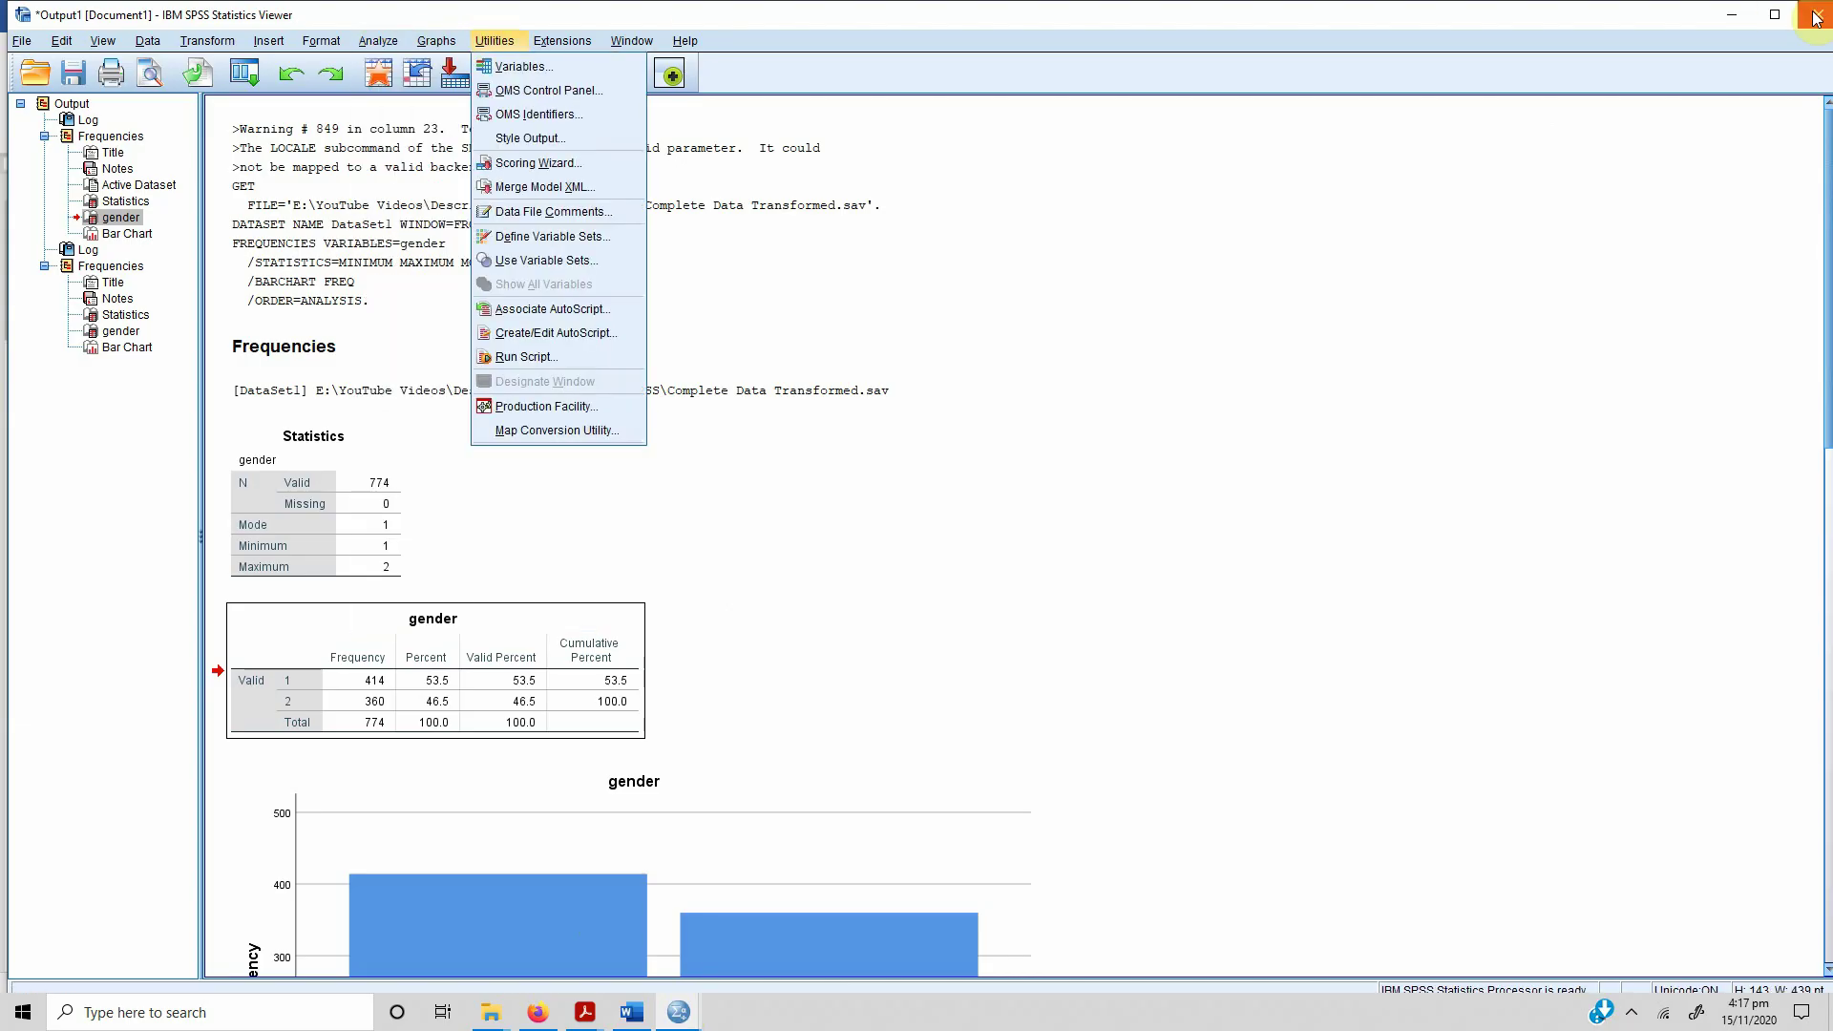
click(1814, 18)
click(897, 535)
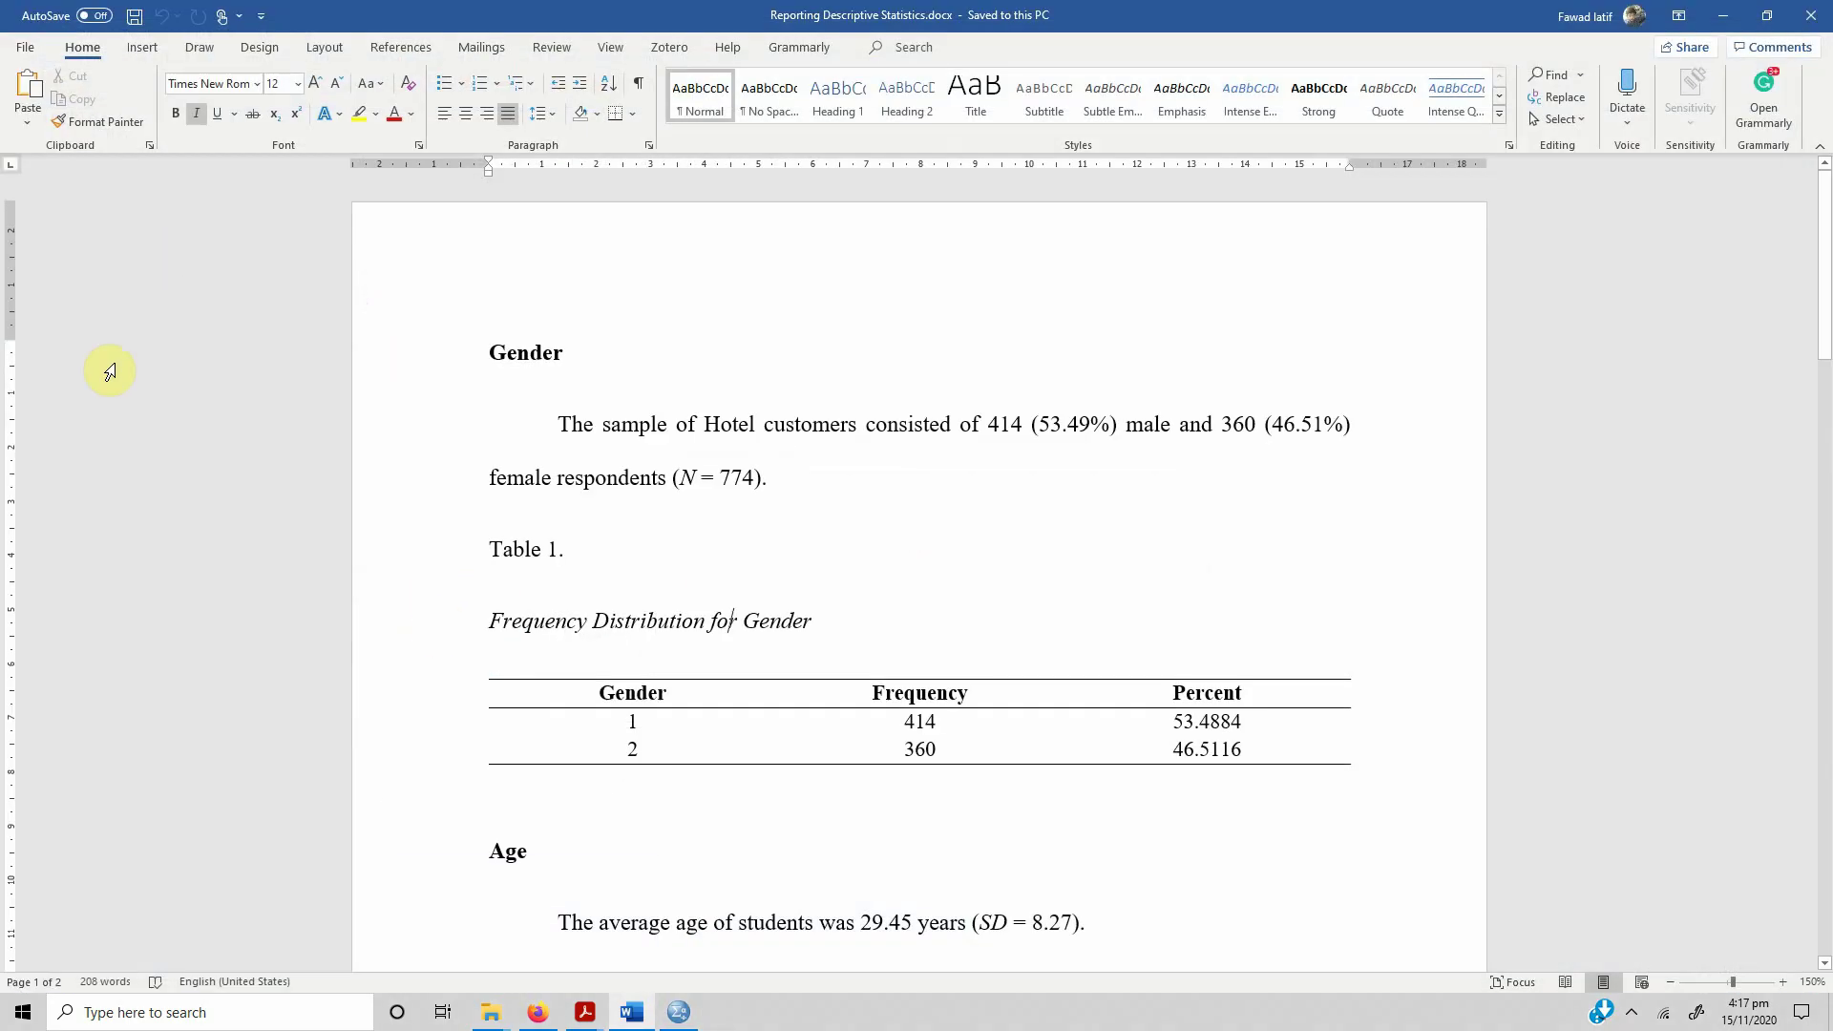
- Switch to the SPSS Data Editor and start a Descriptives analysis on the Complete Data Transformed.sav dataset
click(679, 1012)
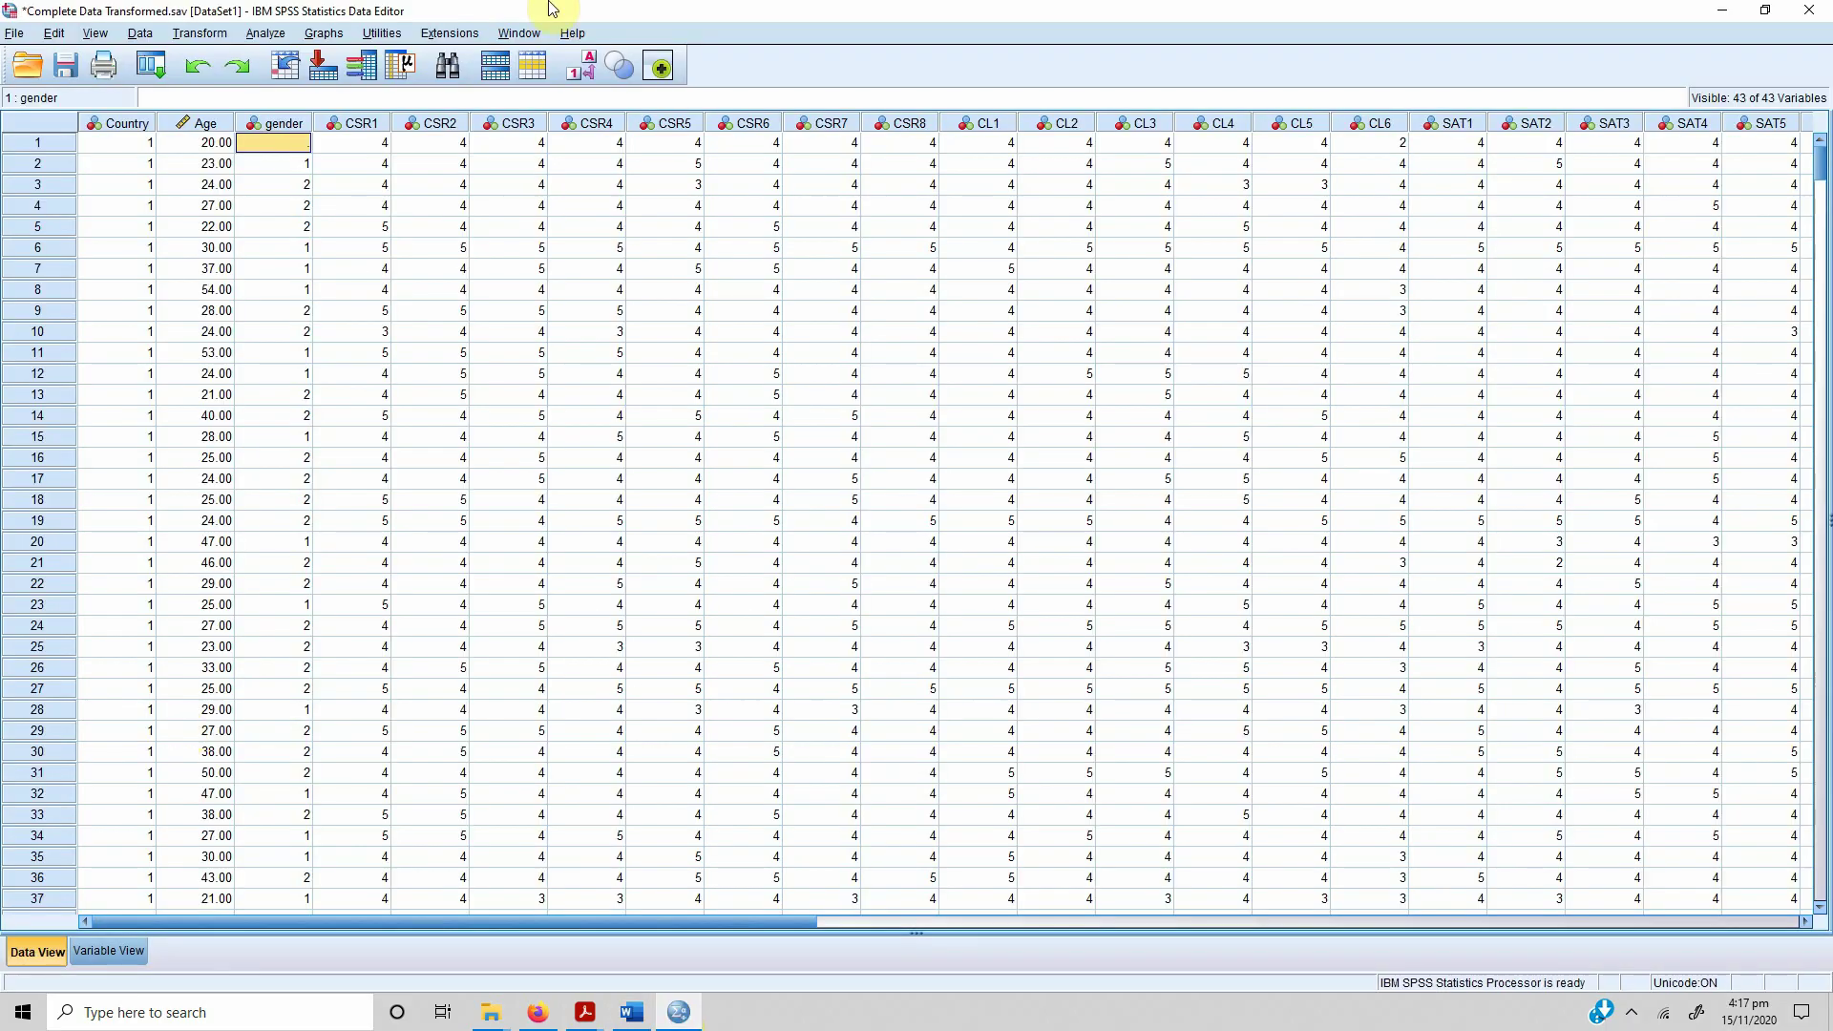
click(253, 35)
mouse_move(439, 80)
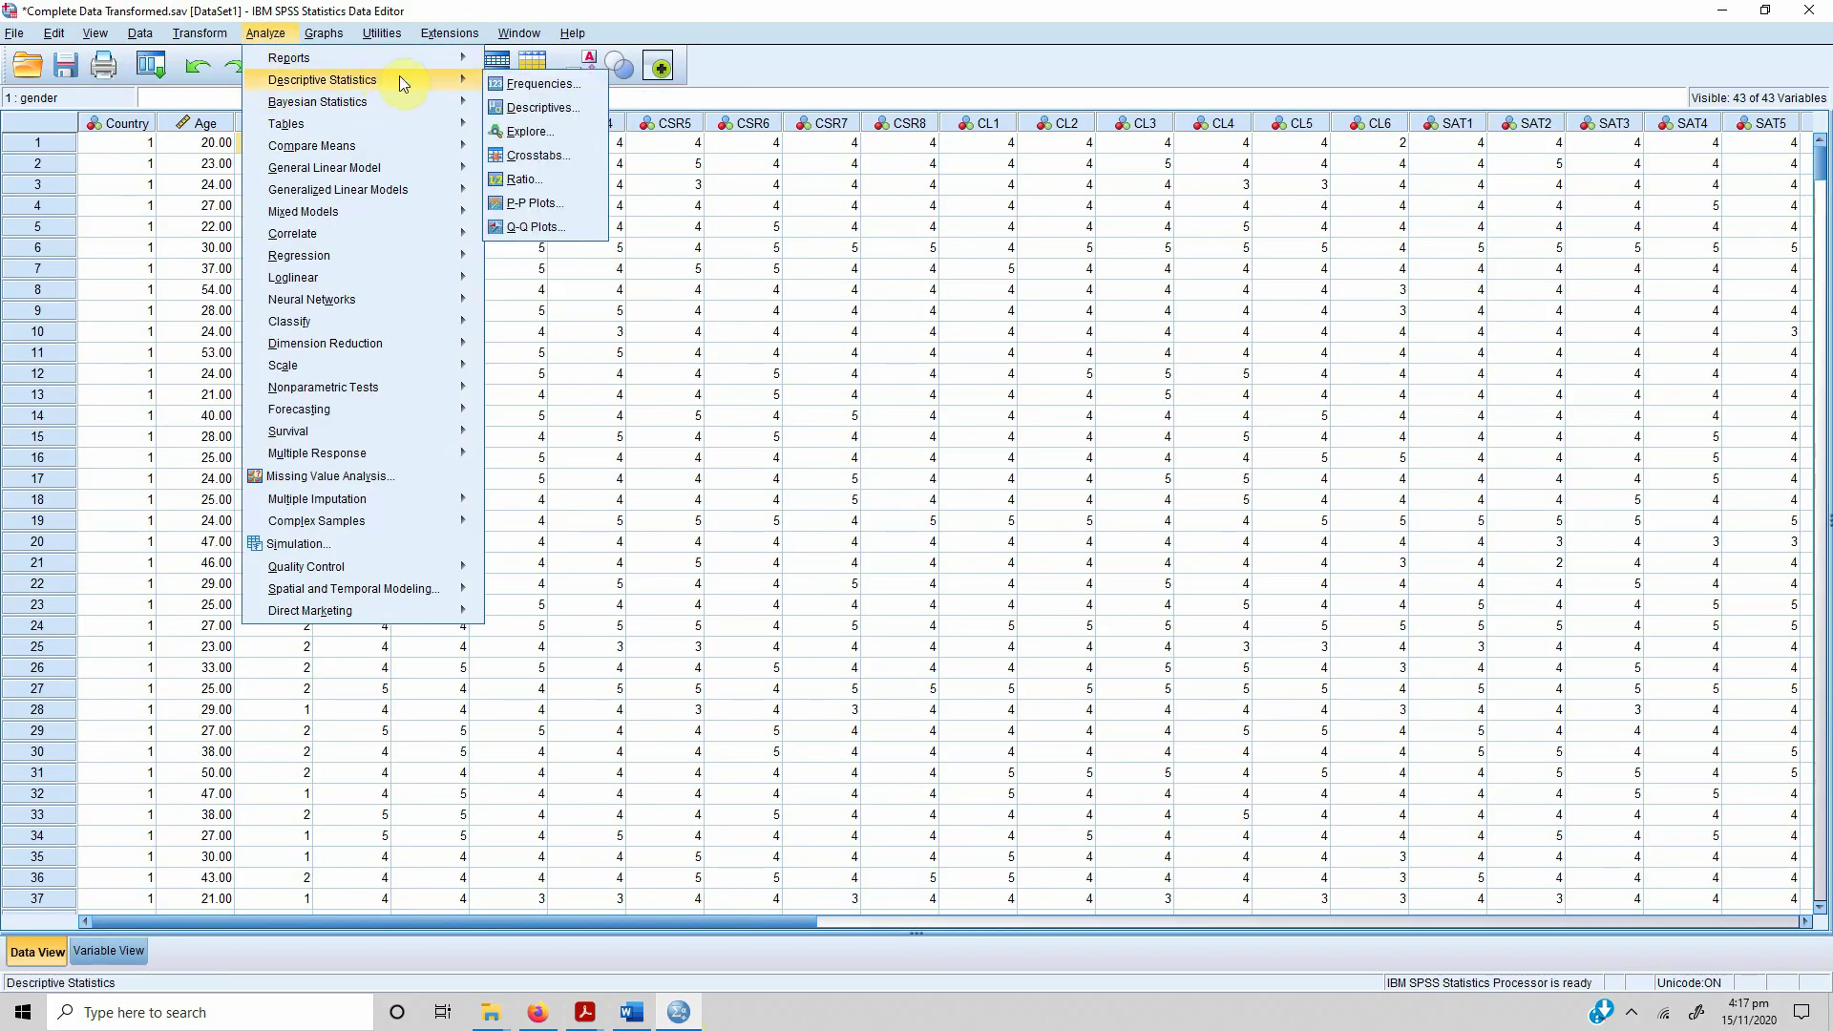
click(573, 109)
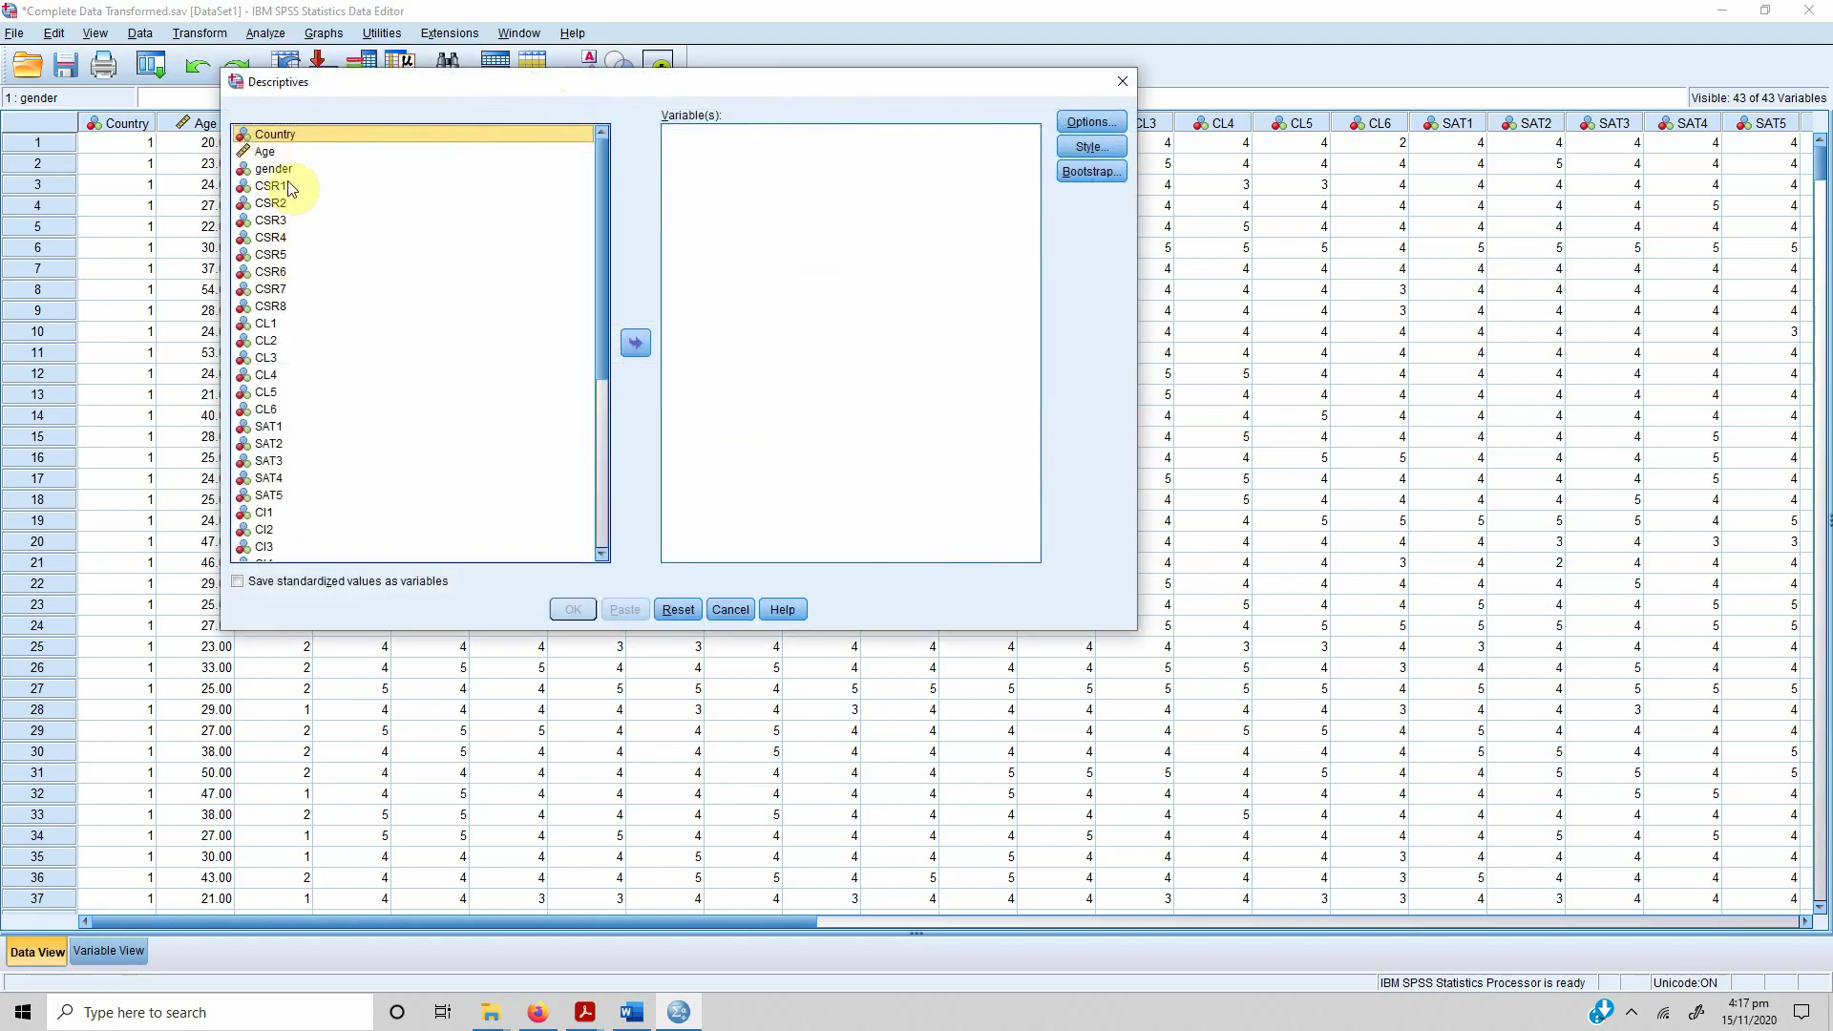
drag(596, 289, 604, 489)
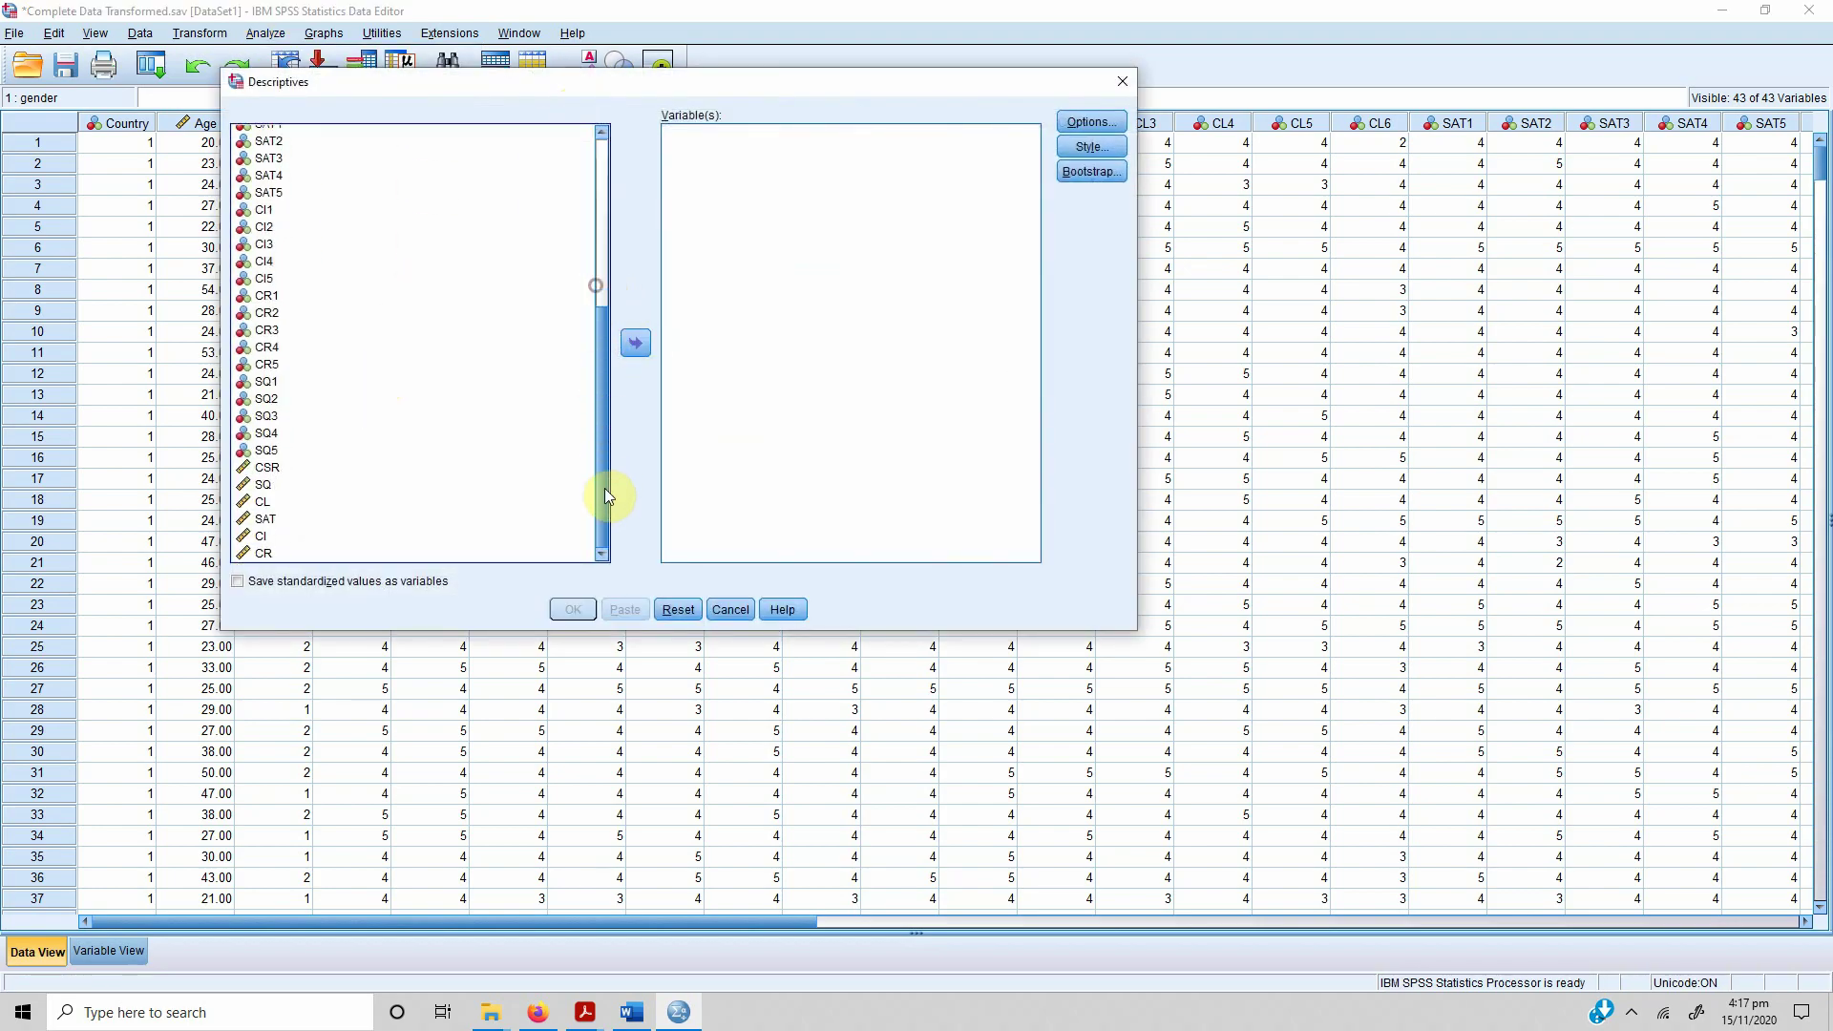
click(249, 469)
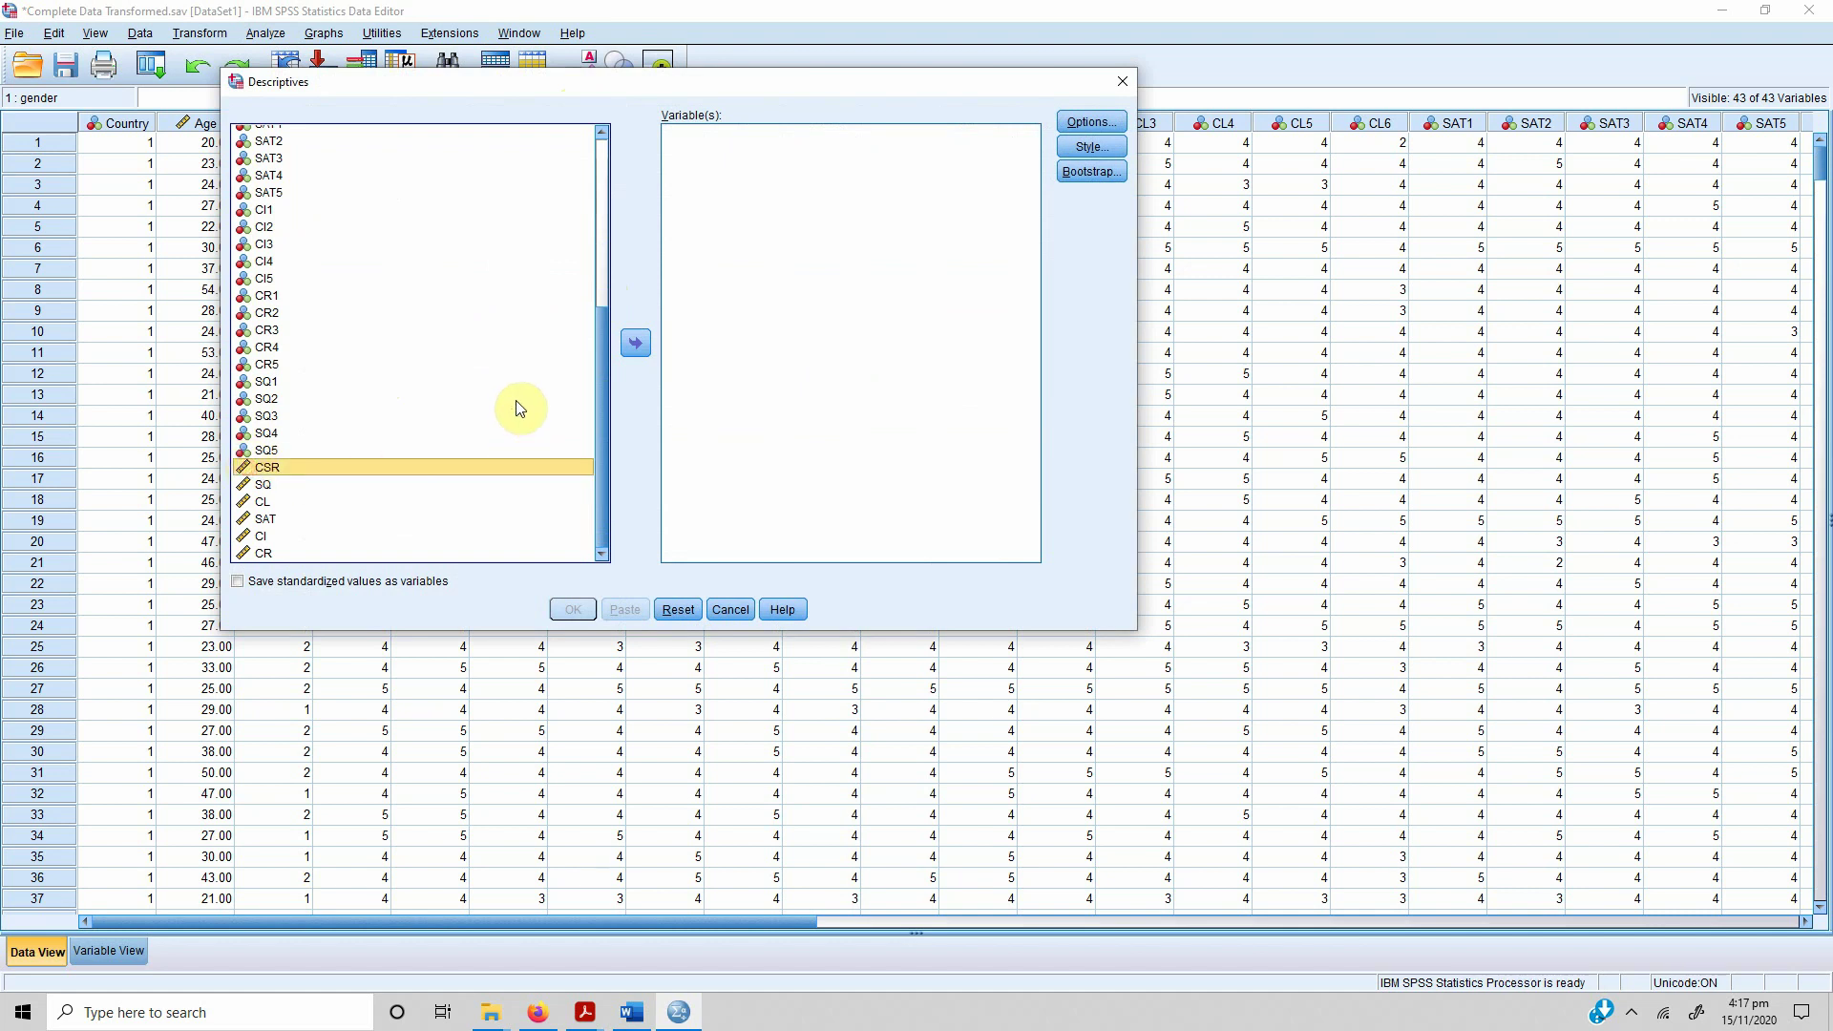
click(631, 351)
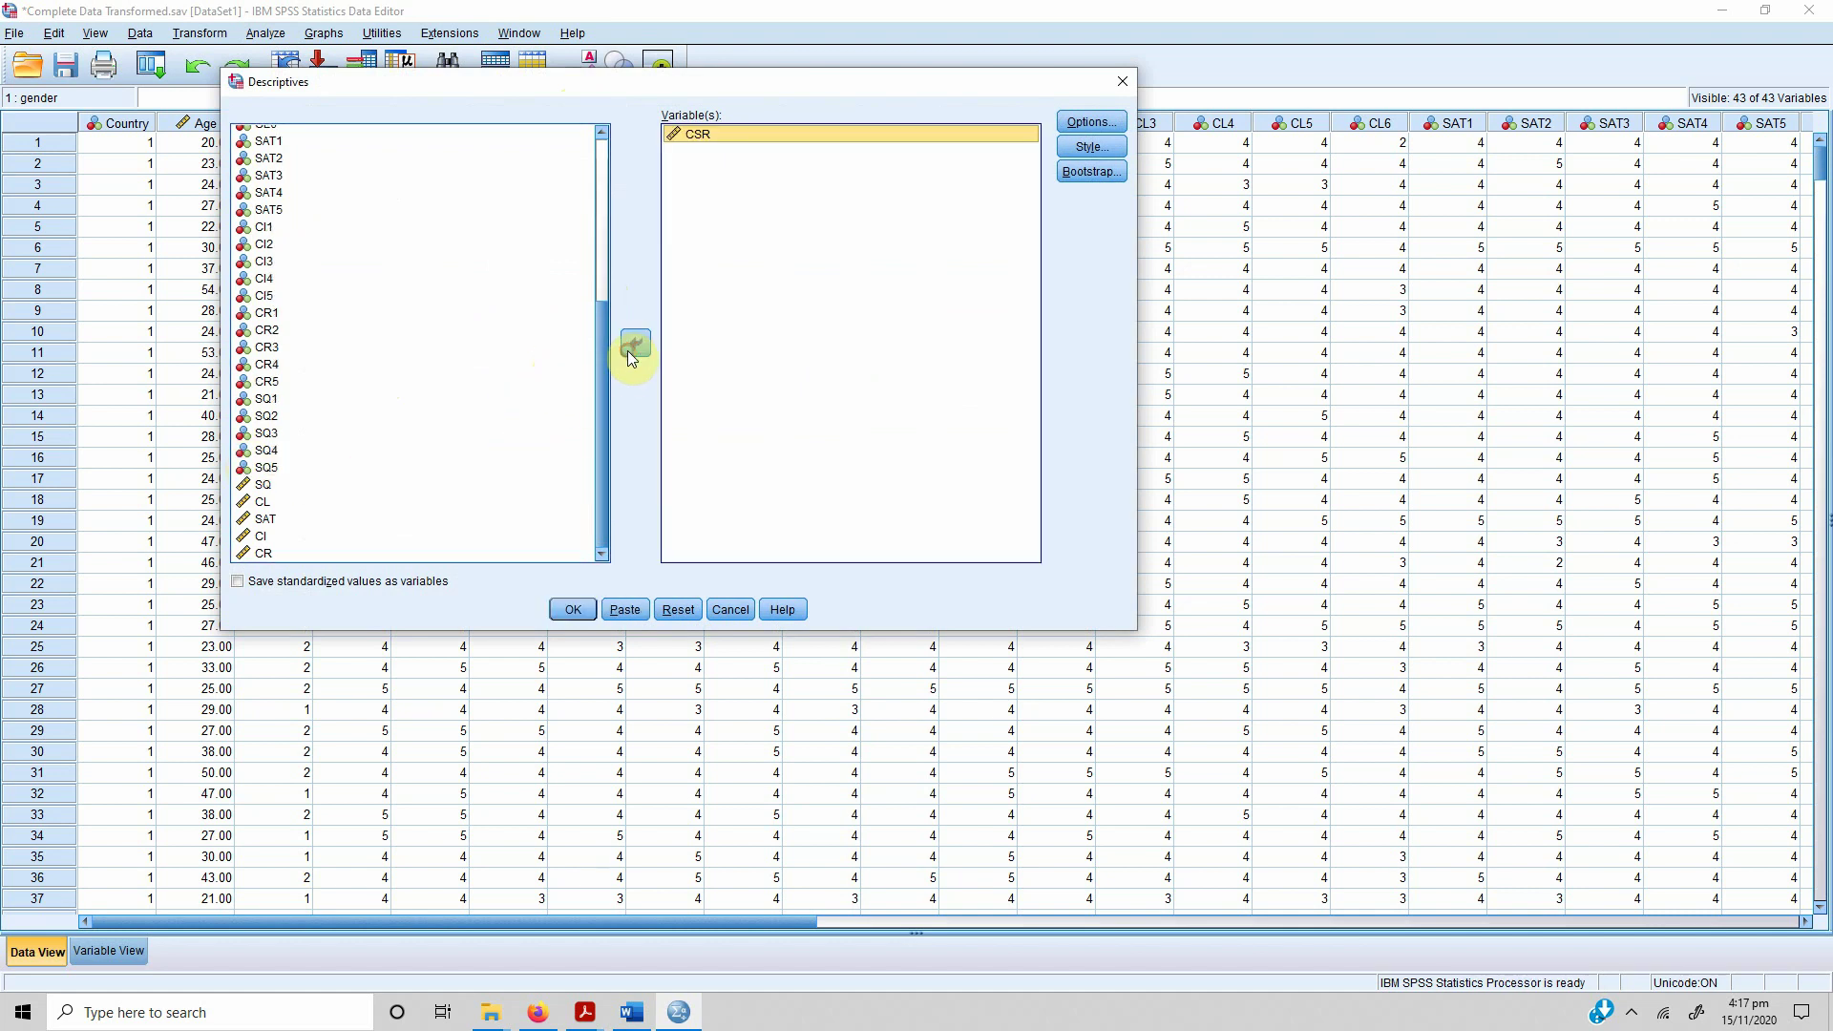
click(634, 342)
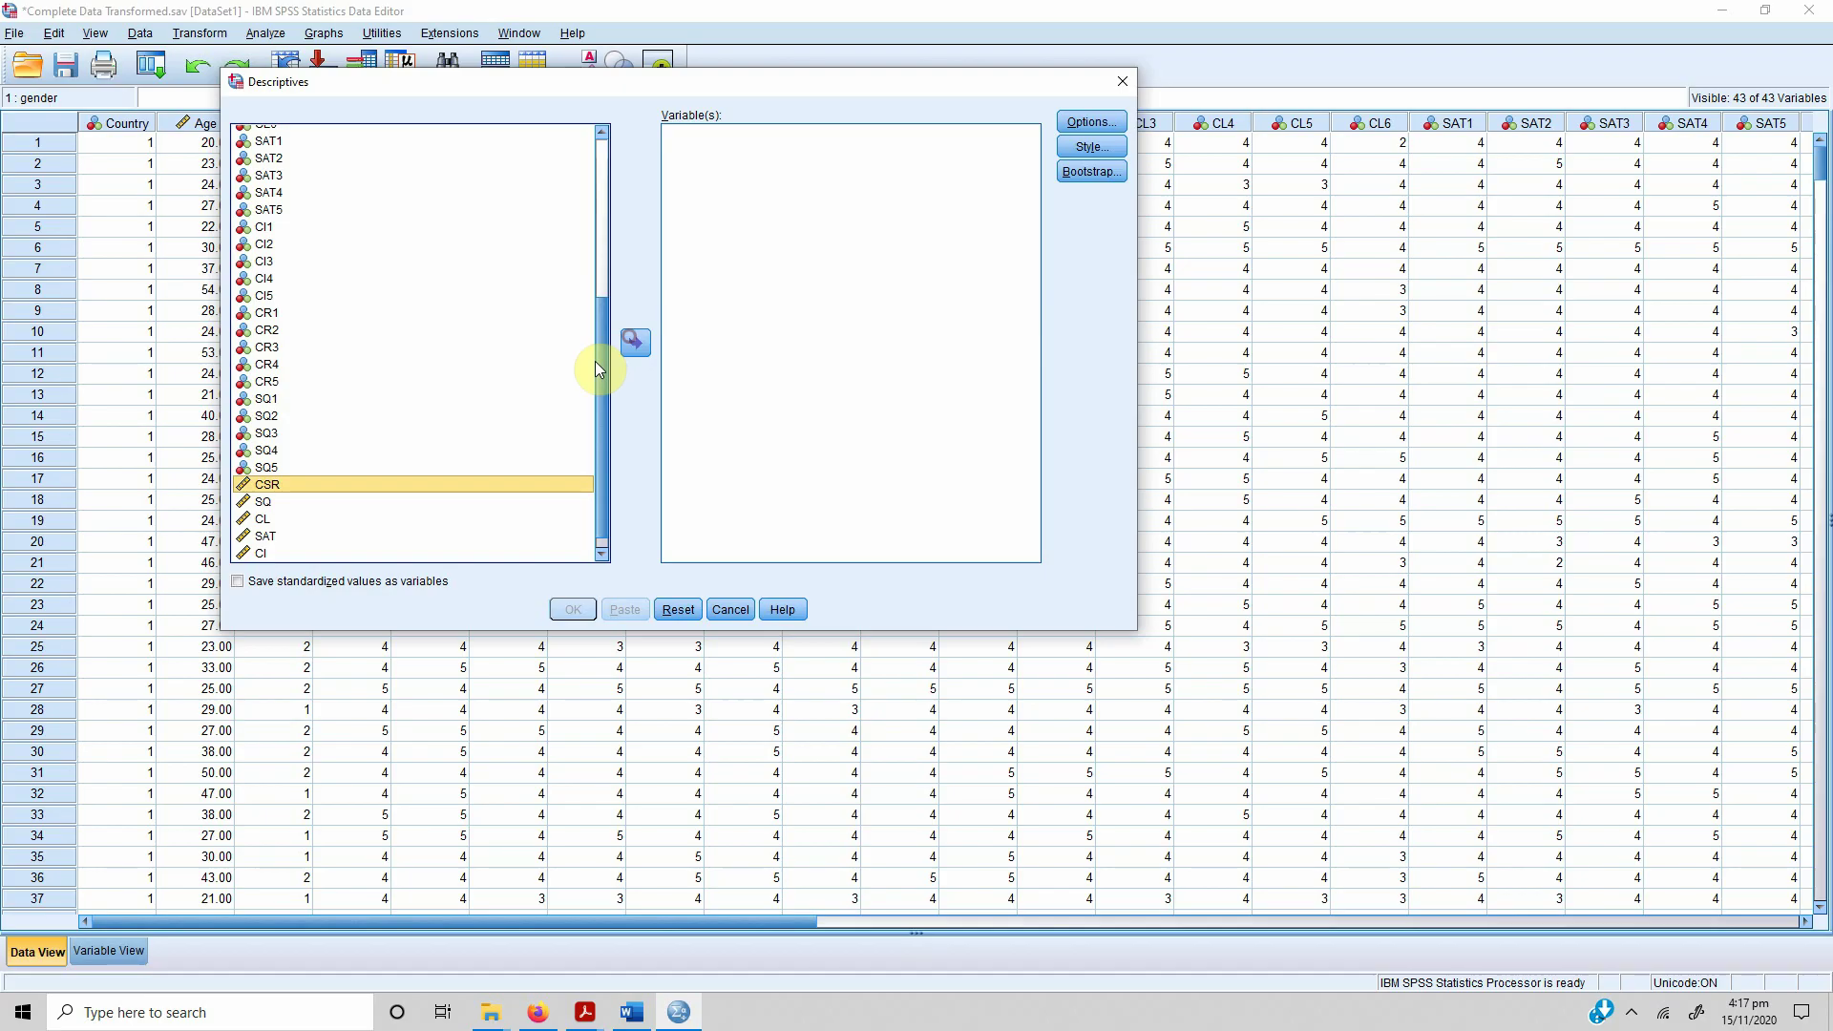
- Run Descriptives for the Age variable with mean, standard deviation, minimum and maximum as the statistics
drag(598, 360, 585, 172)
click(272, 151)
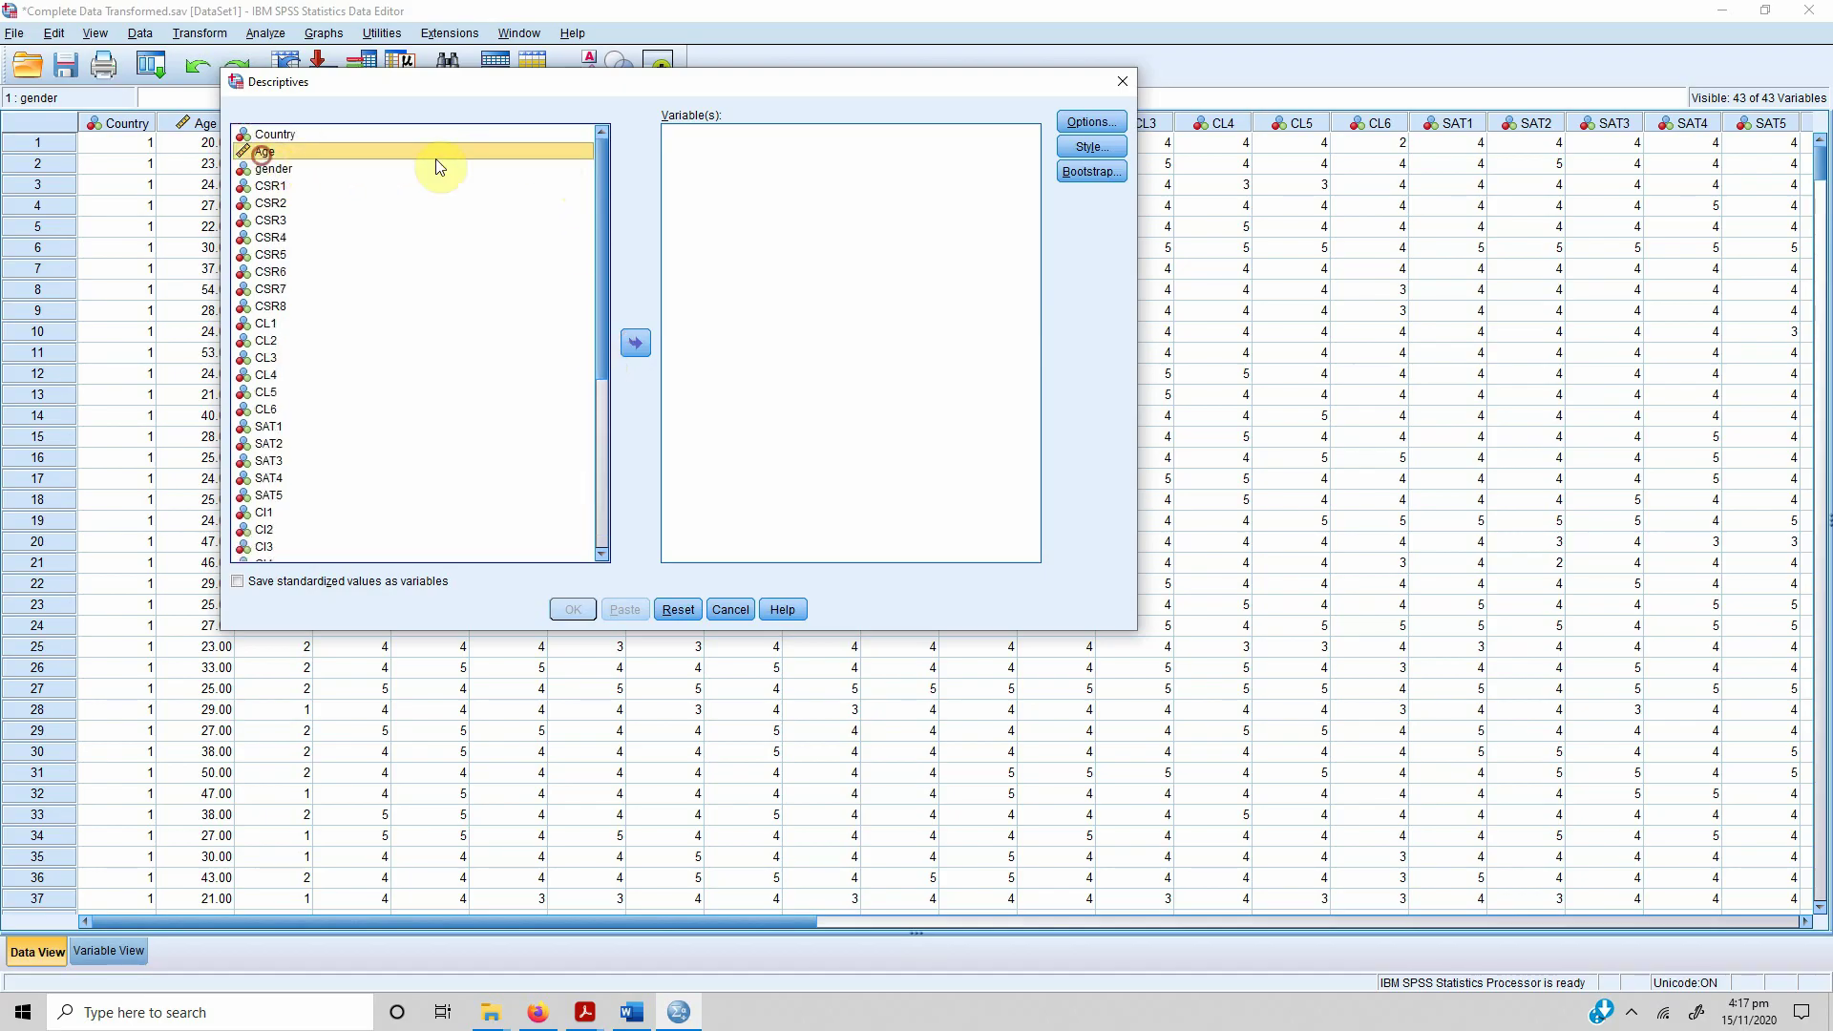
click(636, 341)
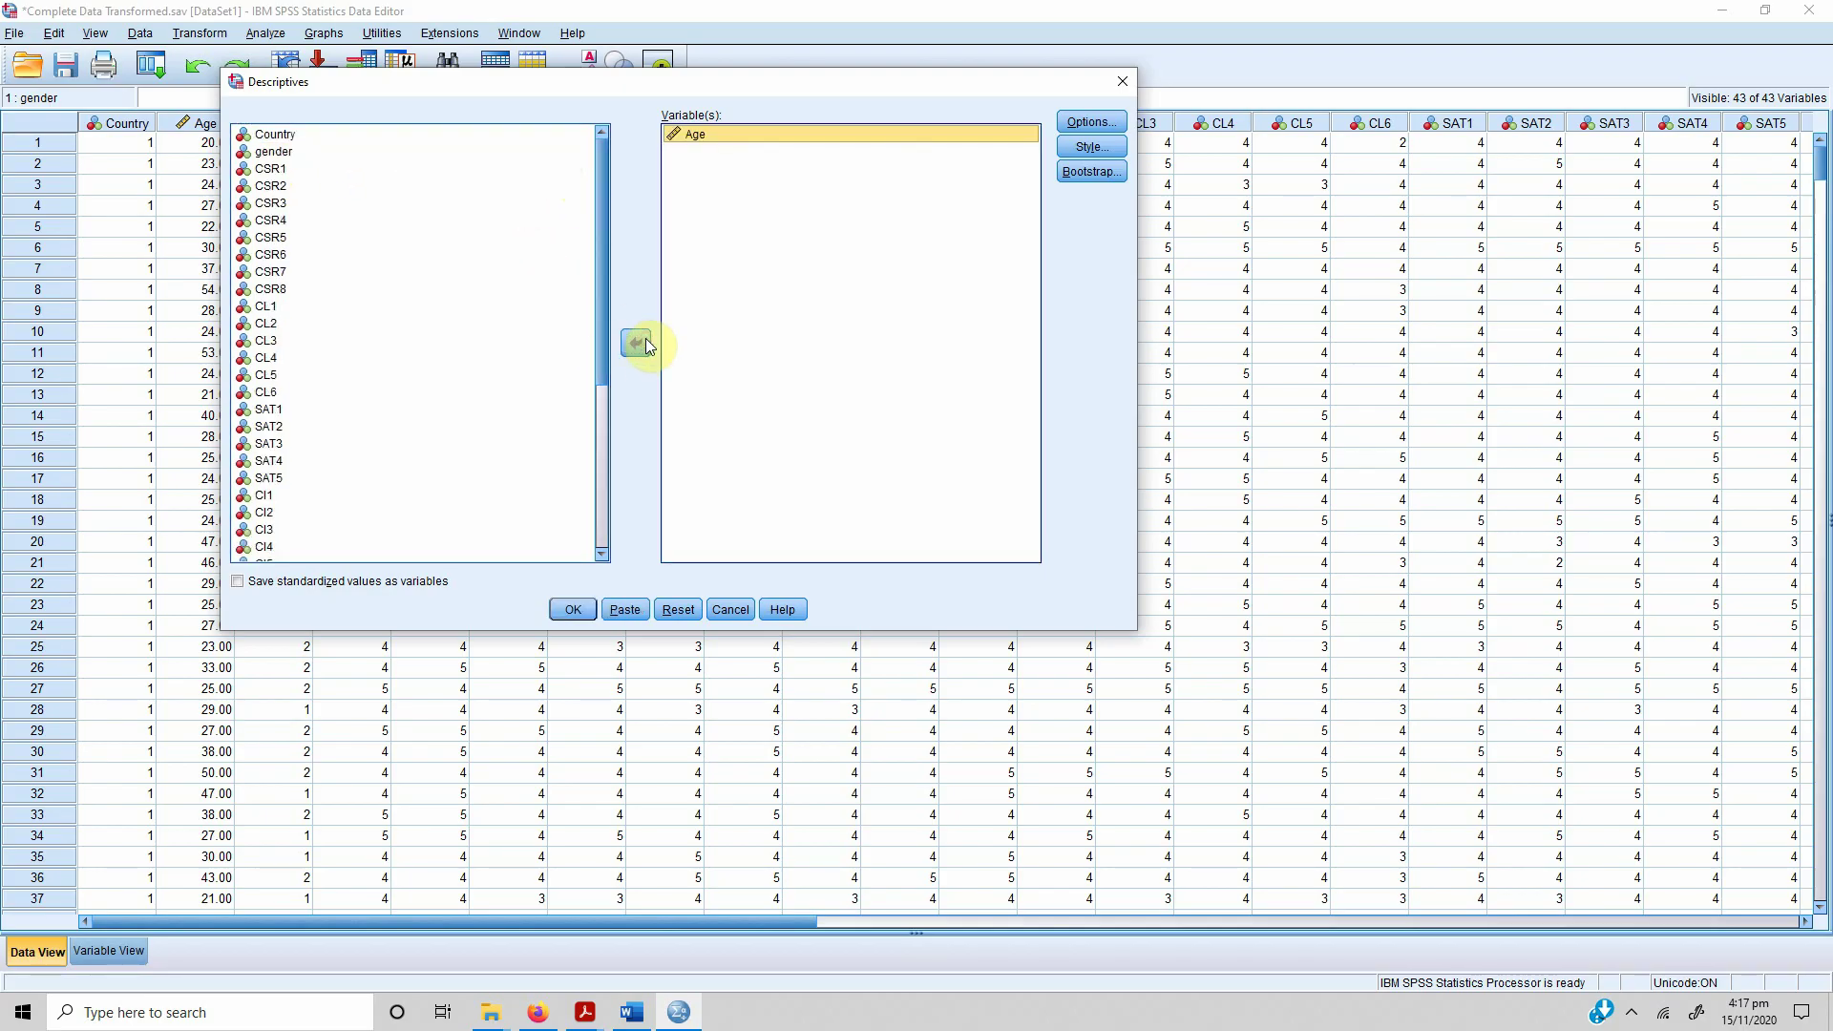
click(1091, 121)
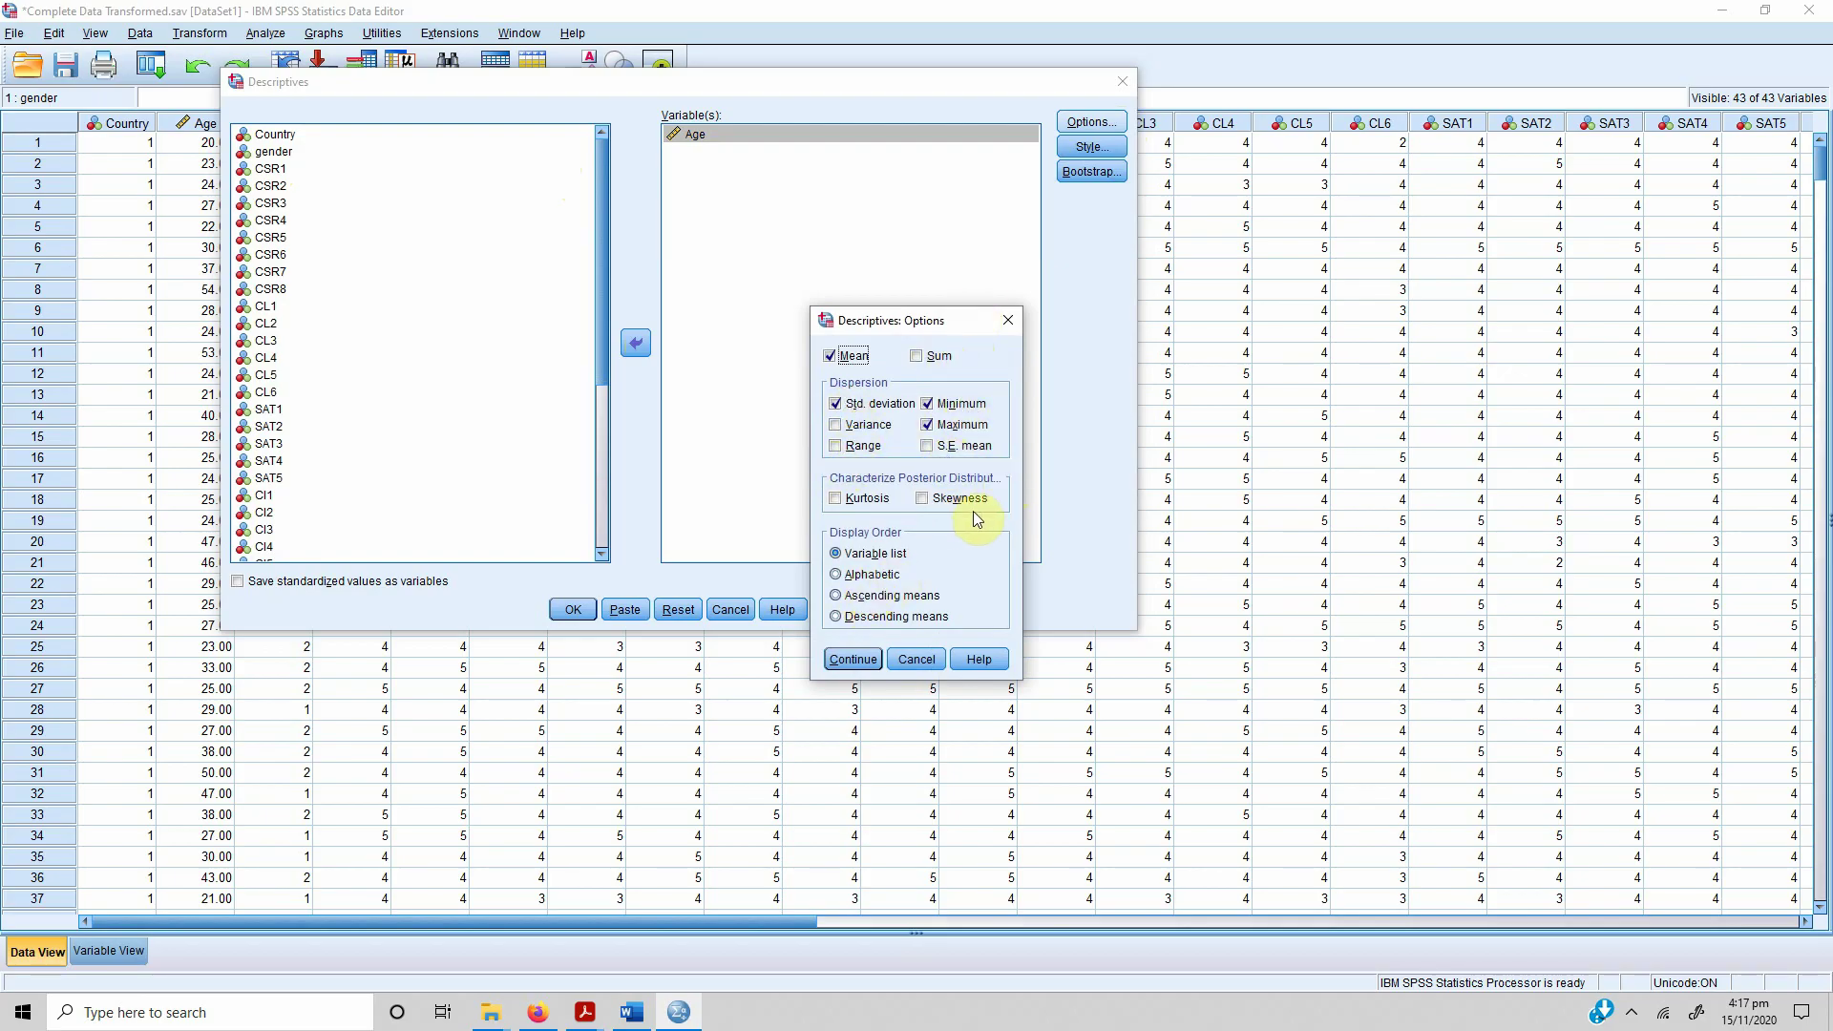
click(854, 658)
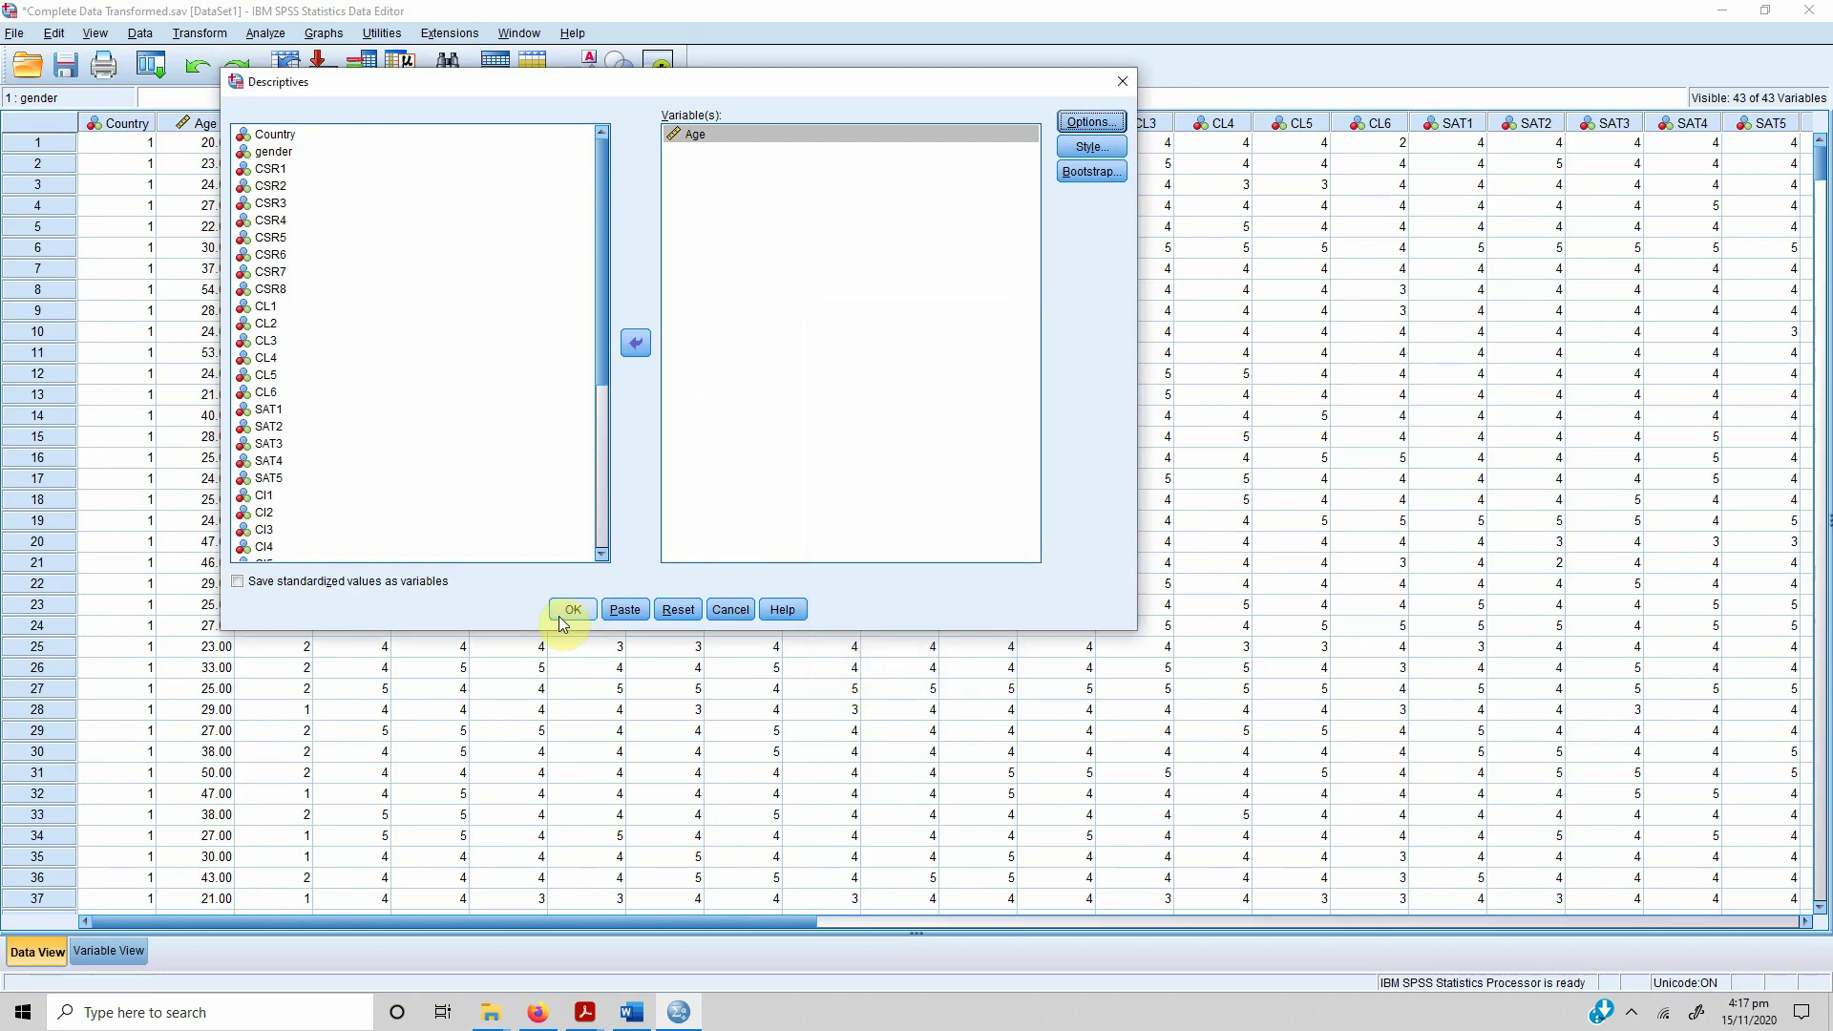
click(571, 611)
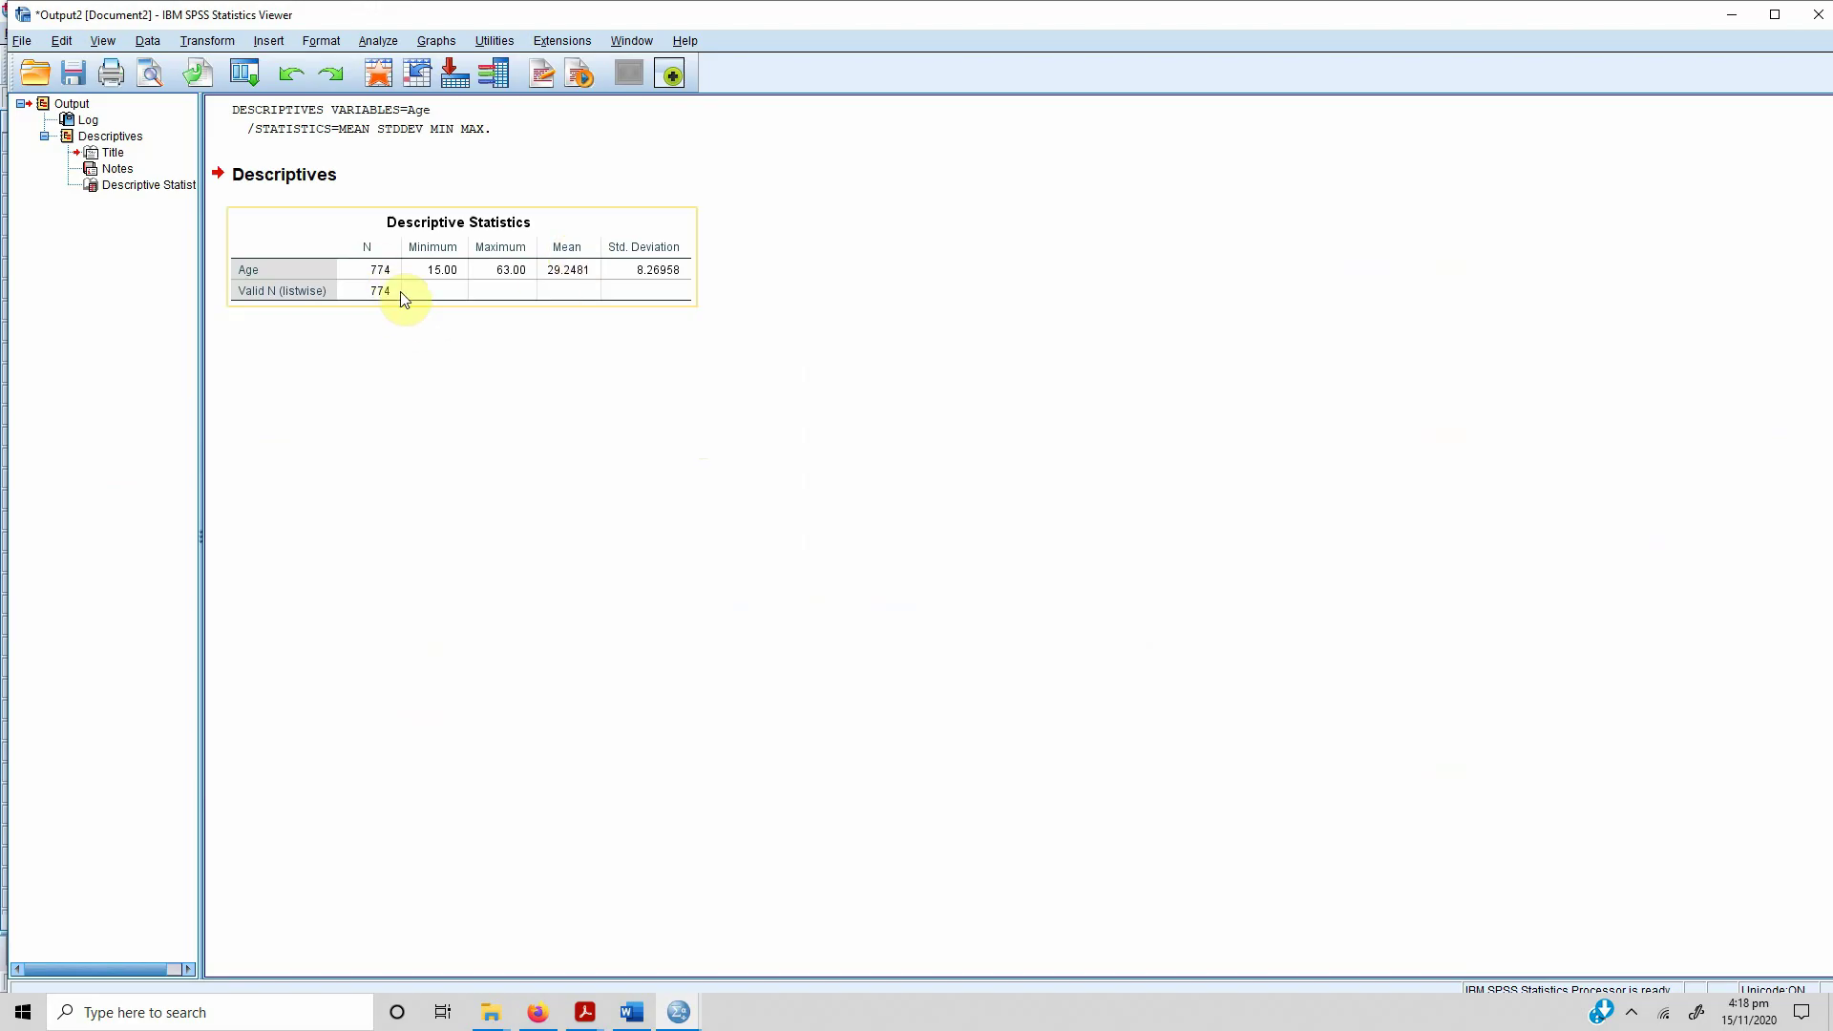
- Compare the Age descriptive statistics in the SPSS output with the Age write-up in the Word document
click(336, 244)
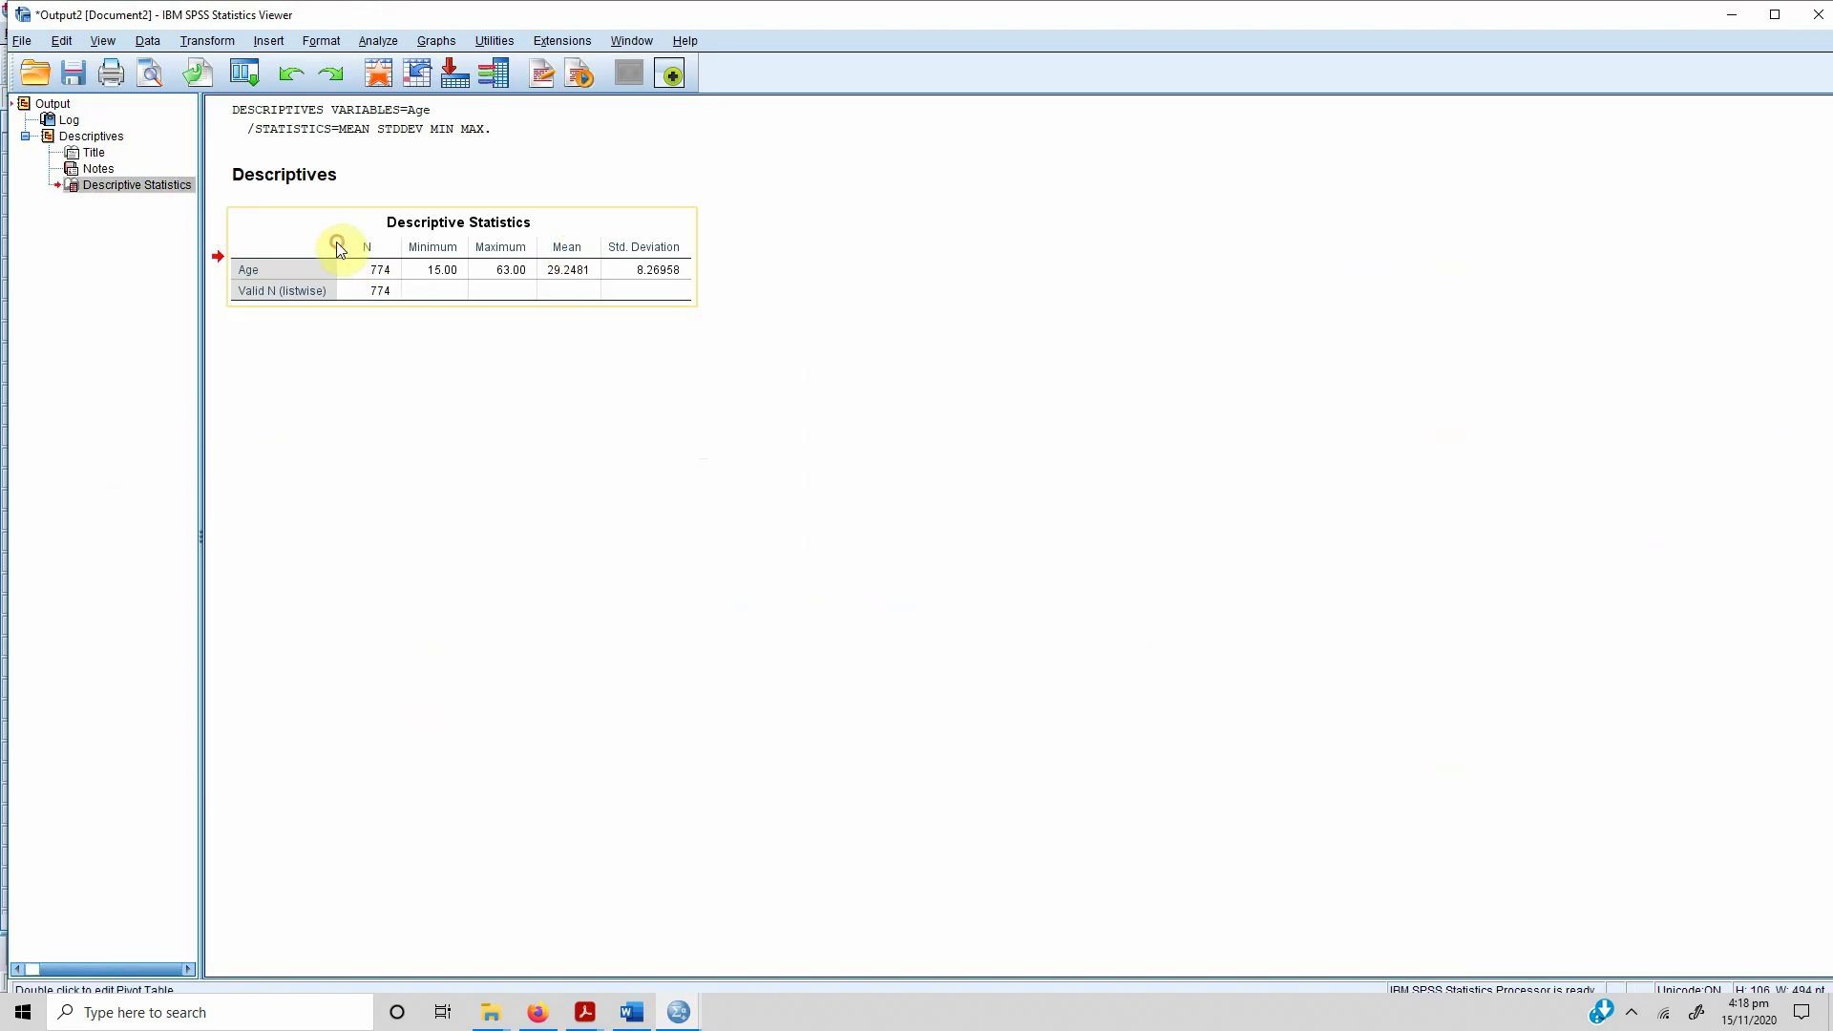
click(631, 1012)
scroll(690, 661, down, 2)
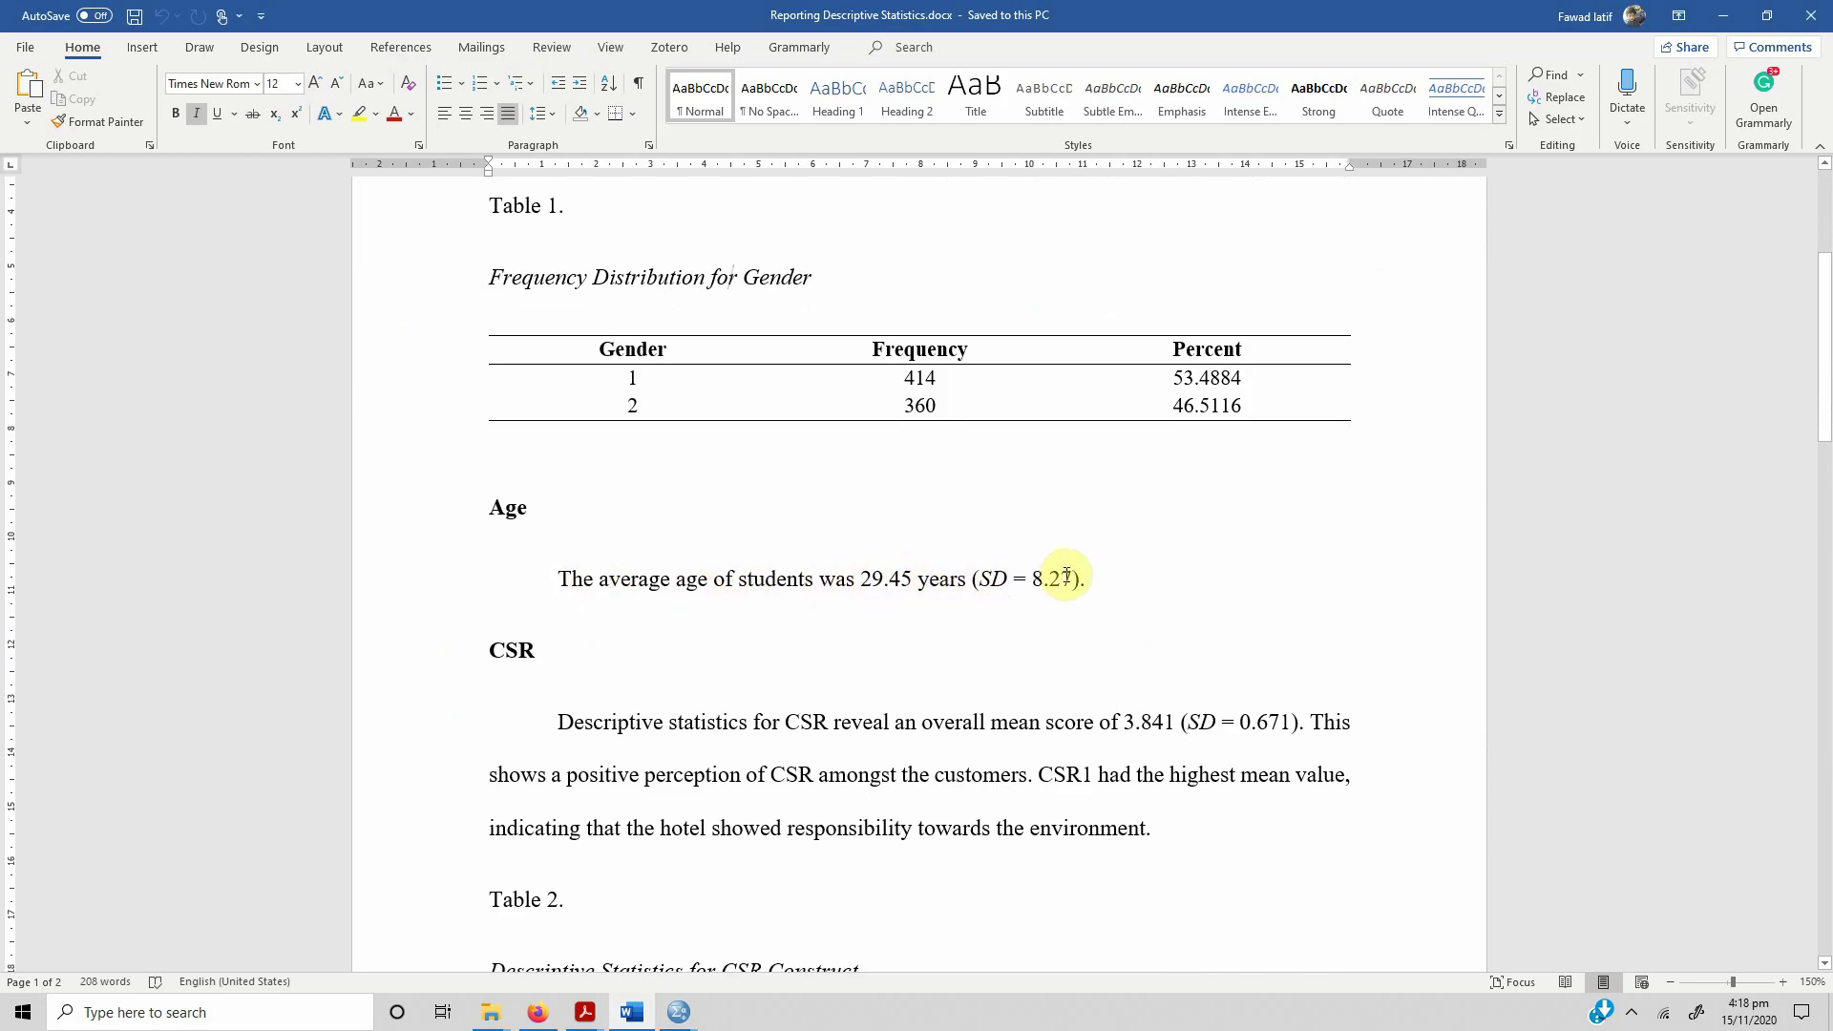
drag(1093, 577, 731, 589)
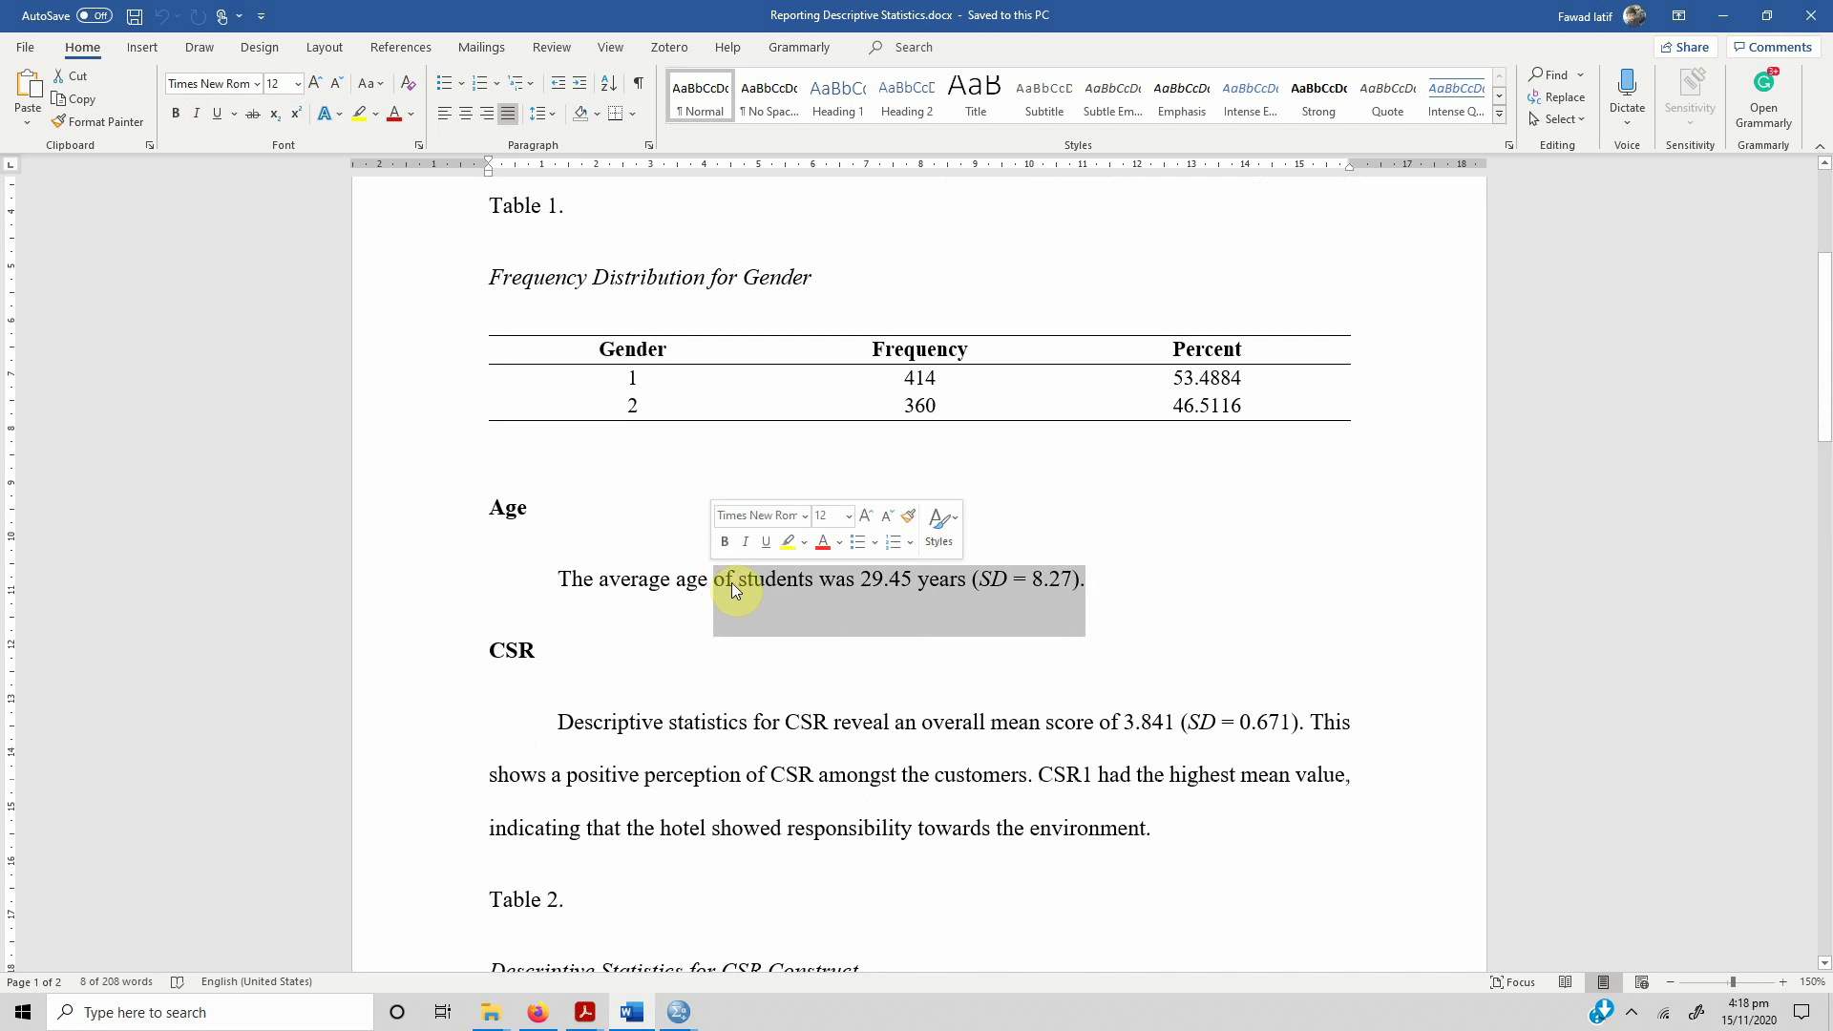
click(733, 584)
mouse_move(697, 1014)
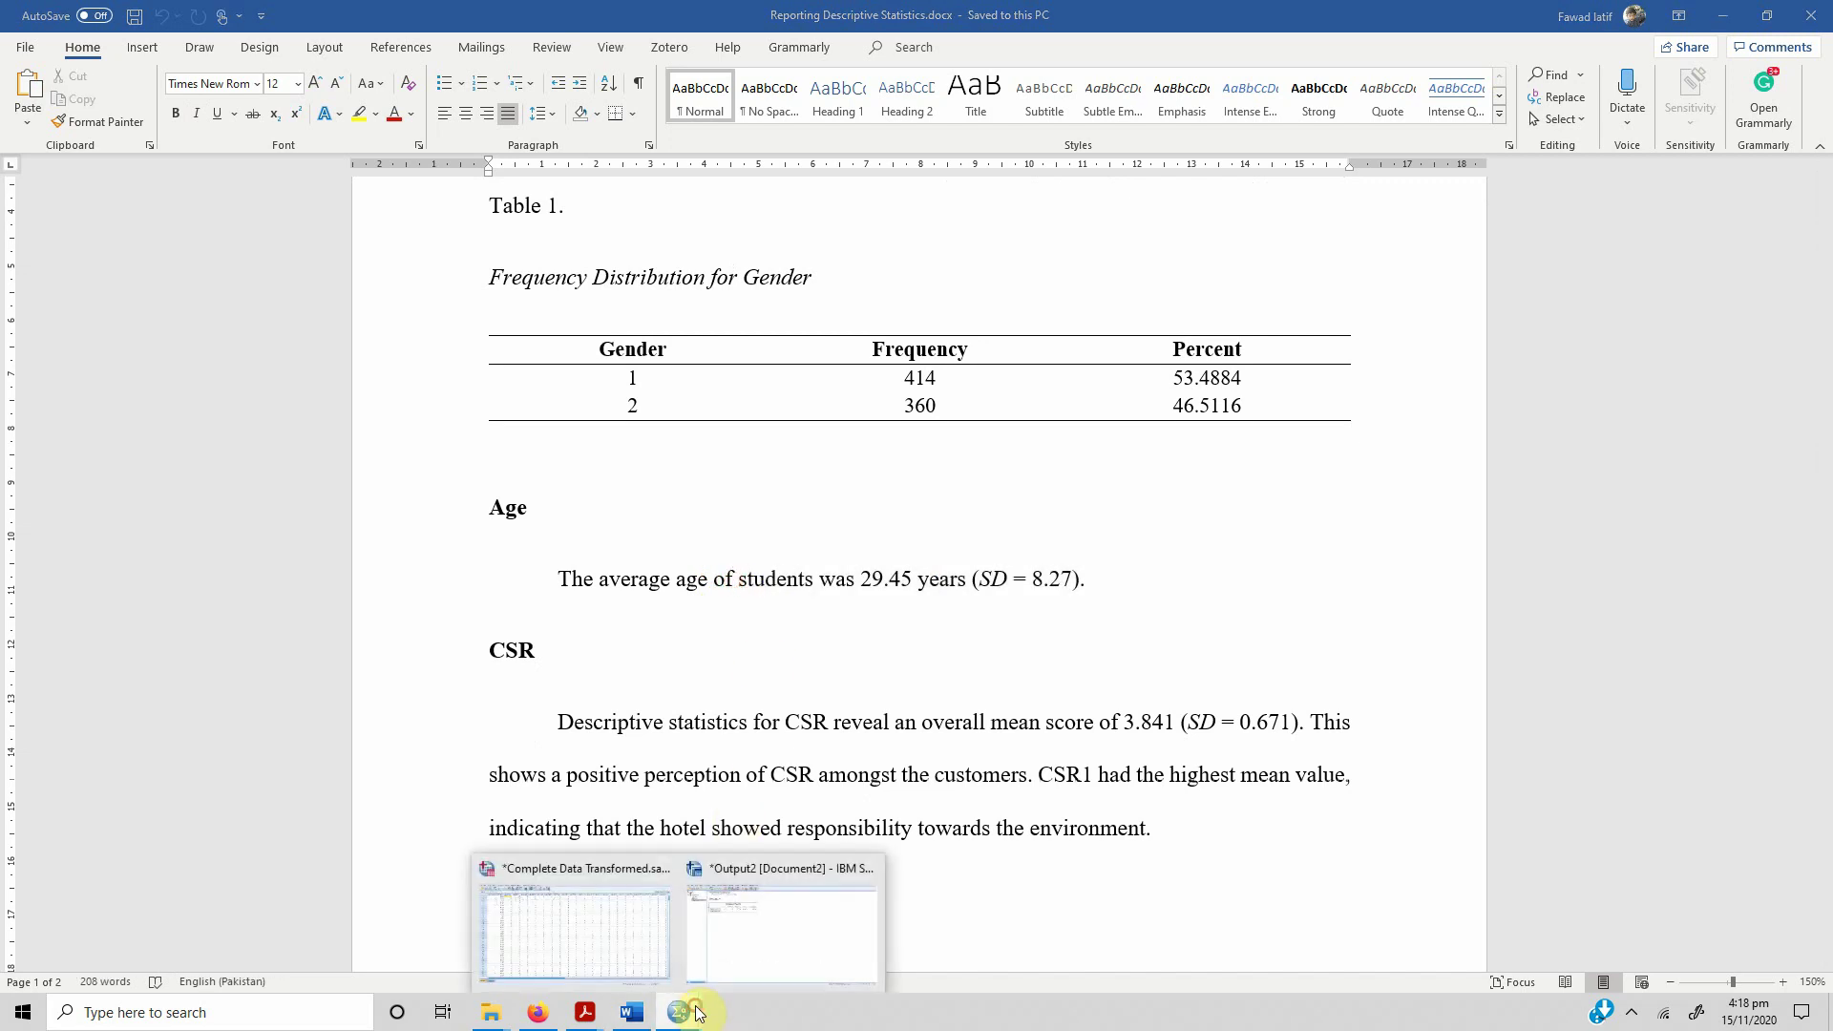
click(701, 902)
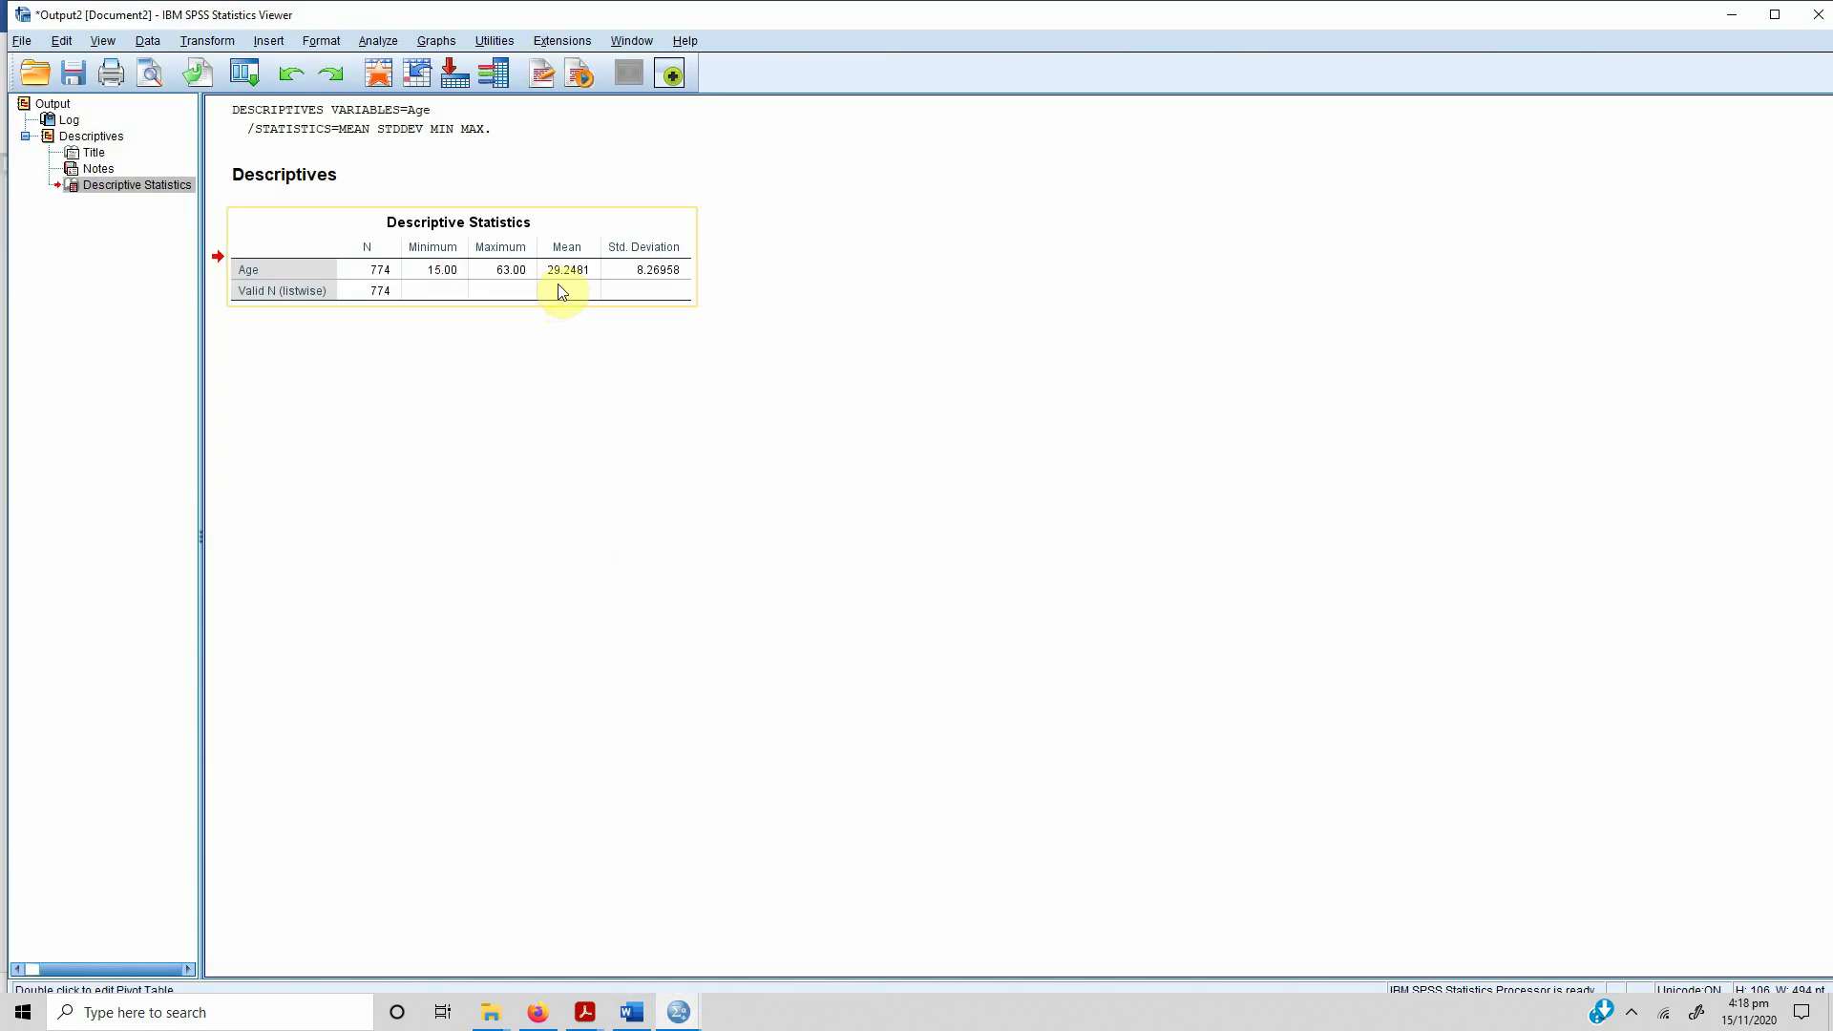
- Switch to the Word document and replace "students" with "the hotel customers" in the average age sentence
click(631, 1012)
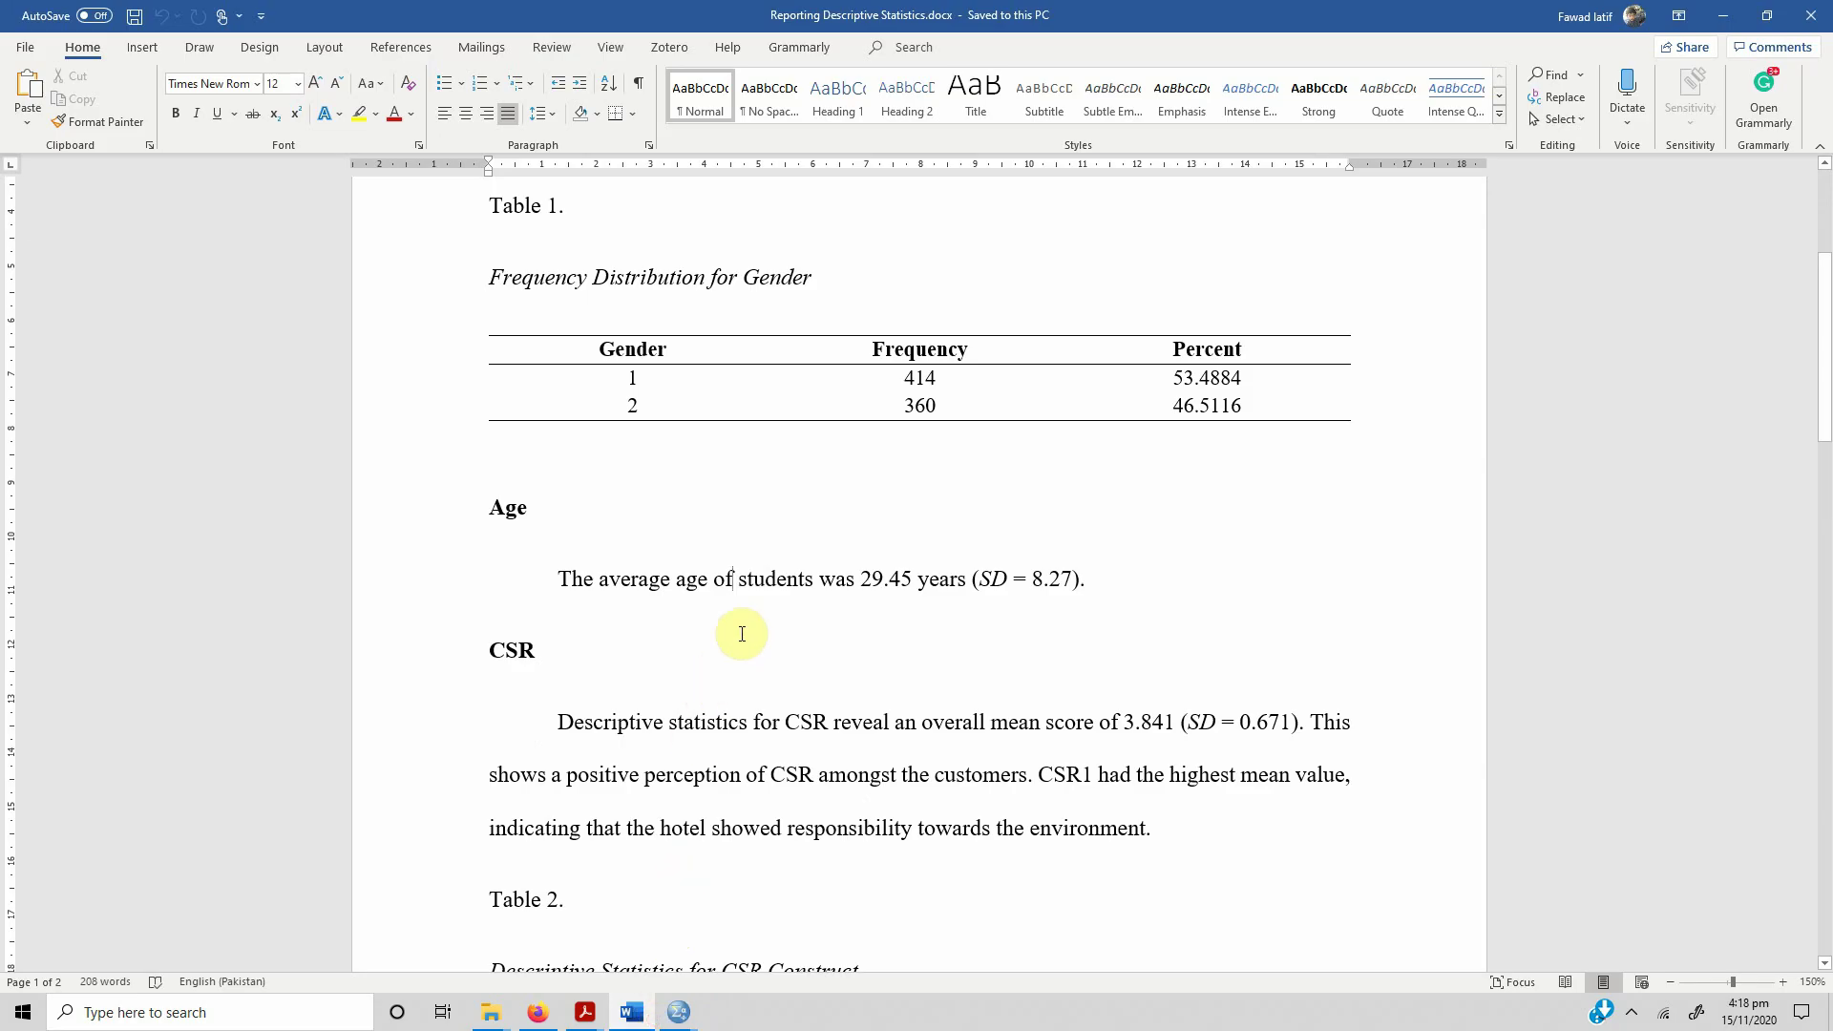
click(747, 579)
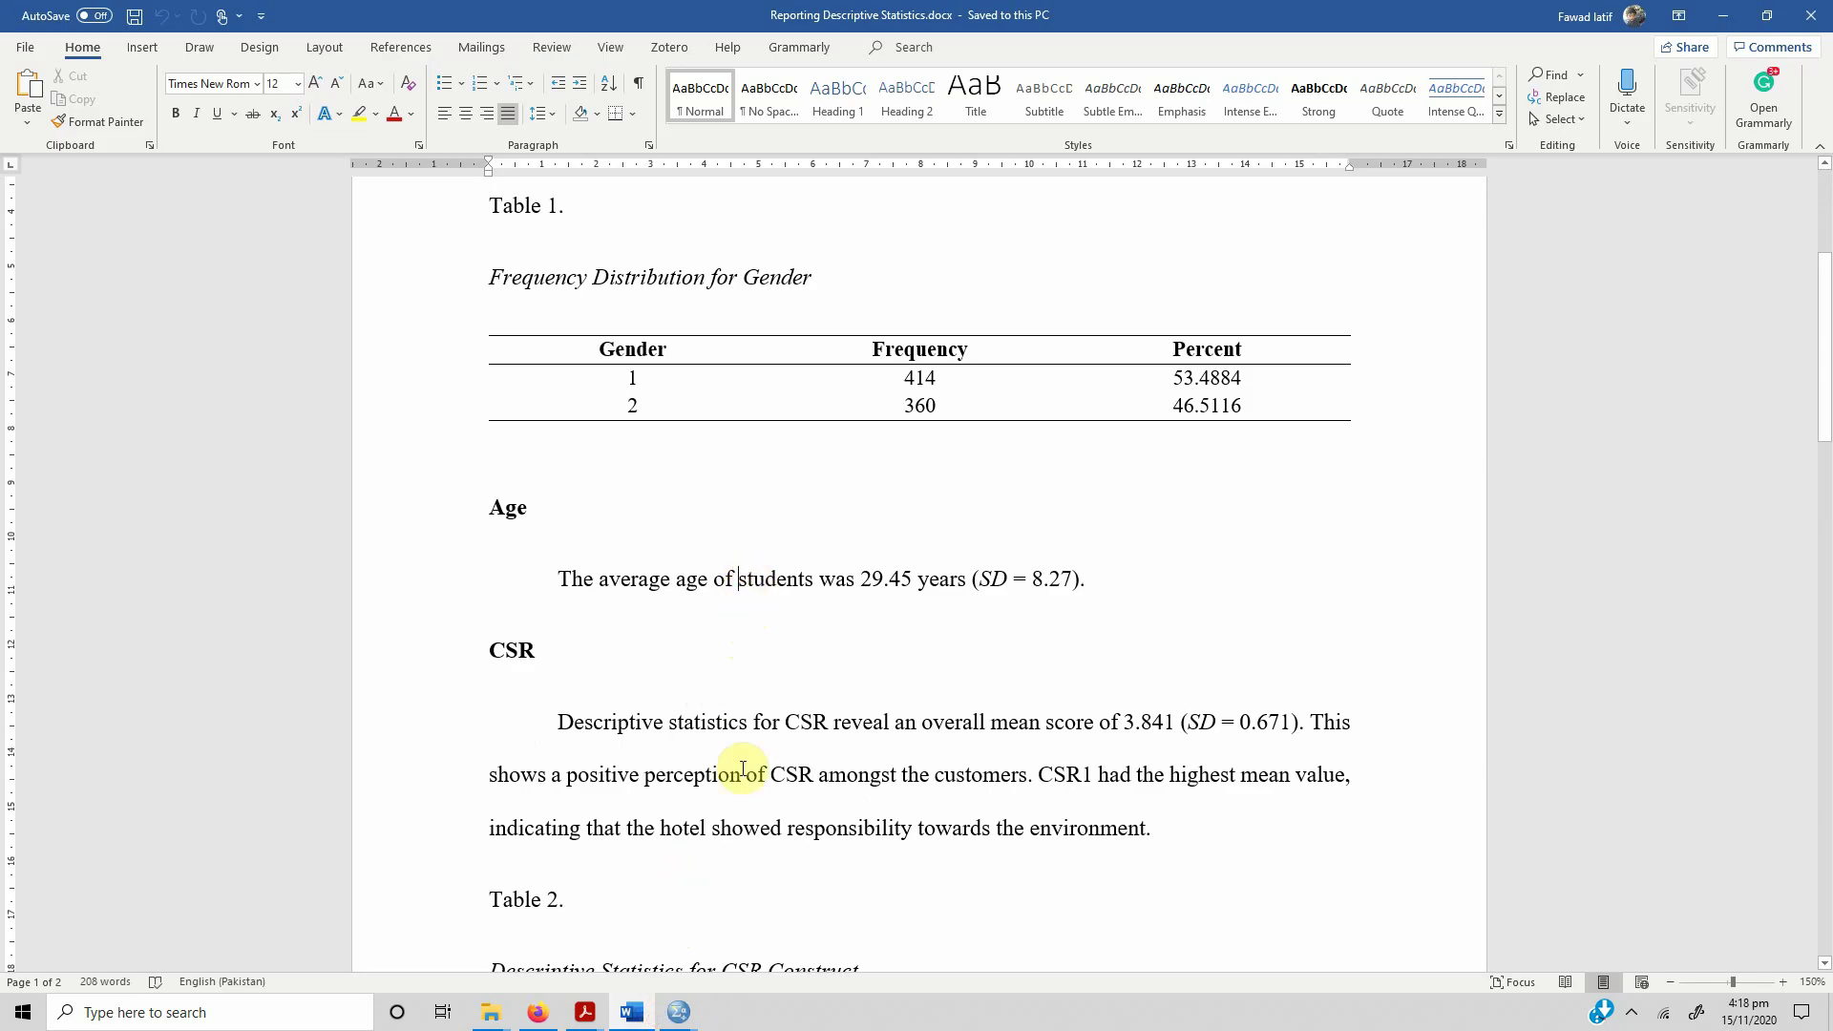
text(the hotek)
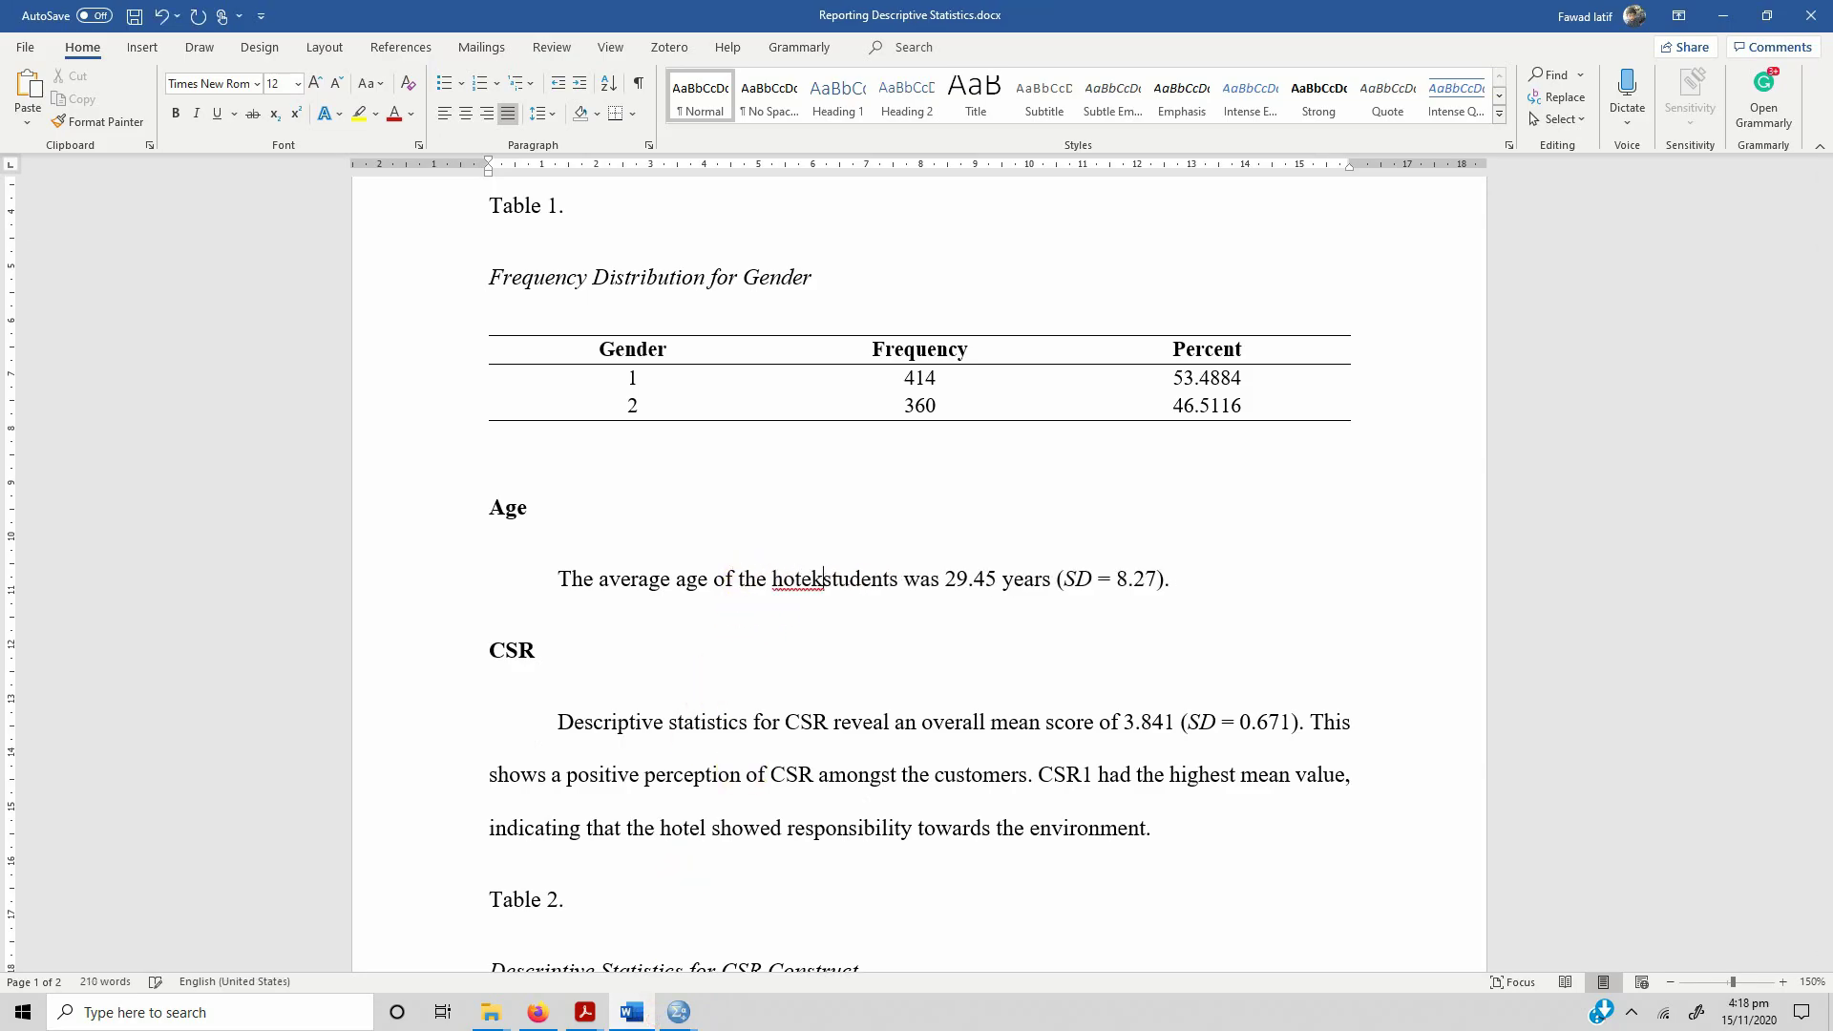
key(BackSpace)
text(l customer)
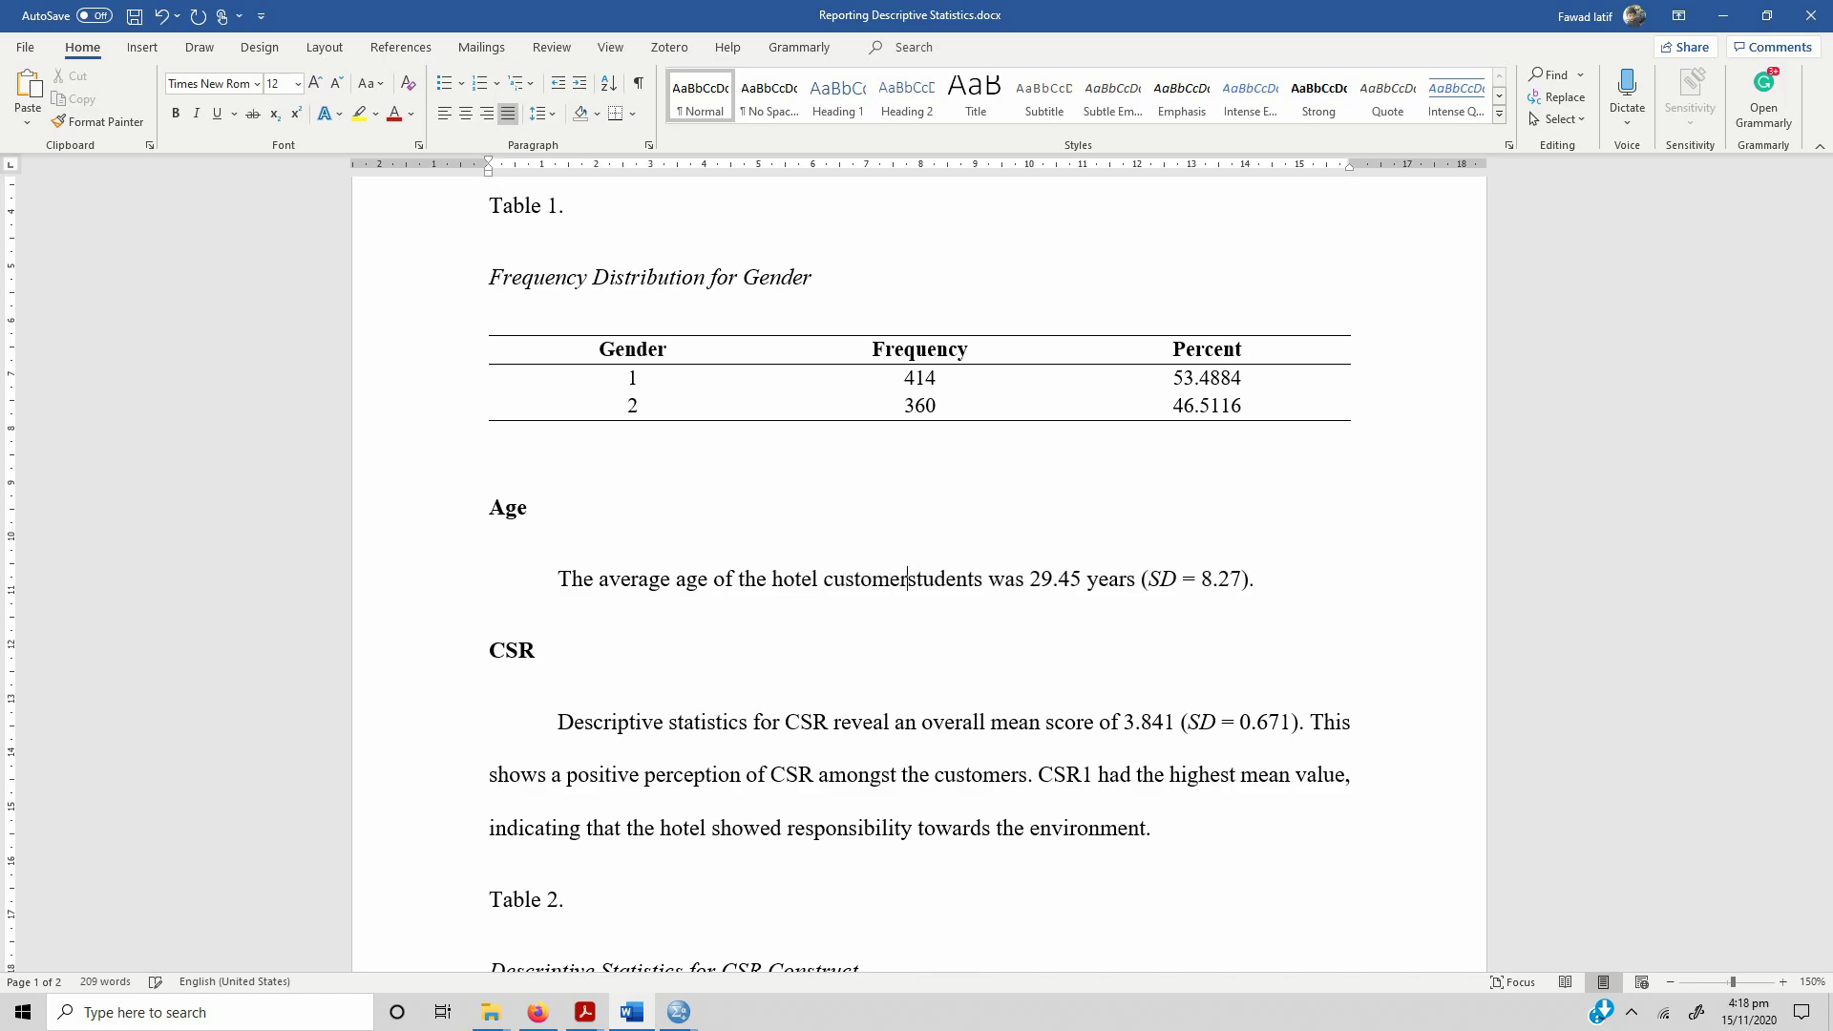
text(s)
key(shift+Right)
key(shift+Right)
key(shift+Right)
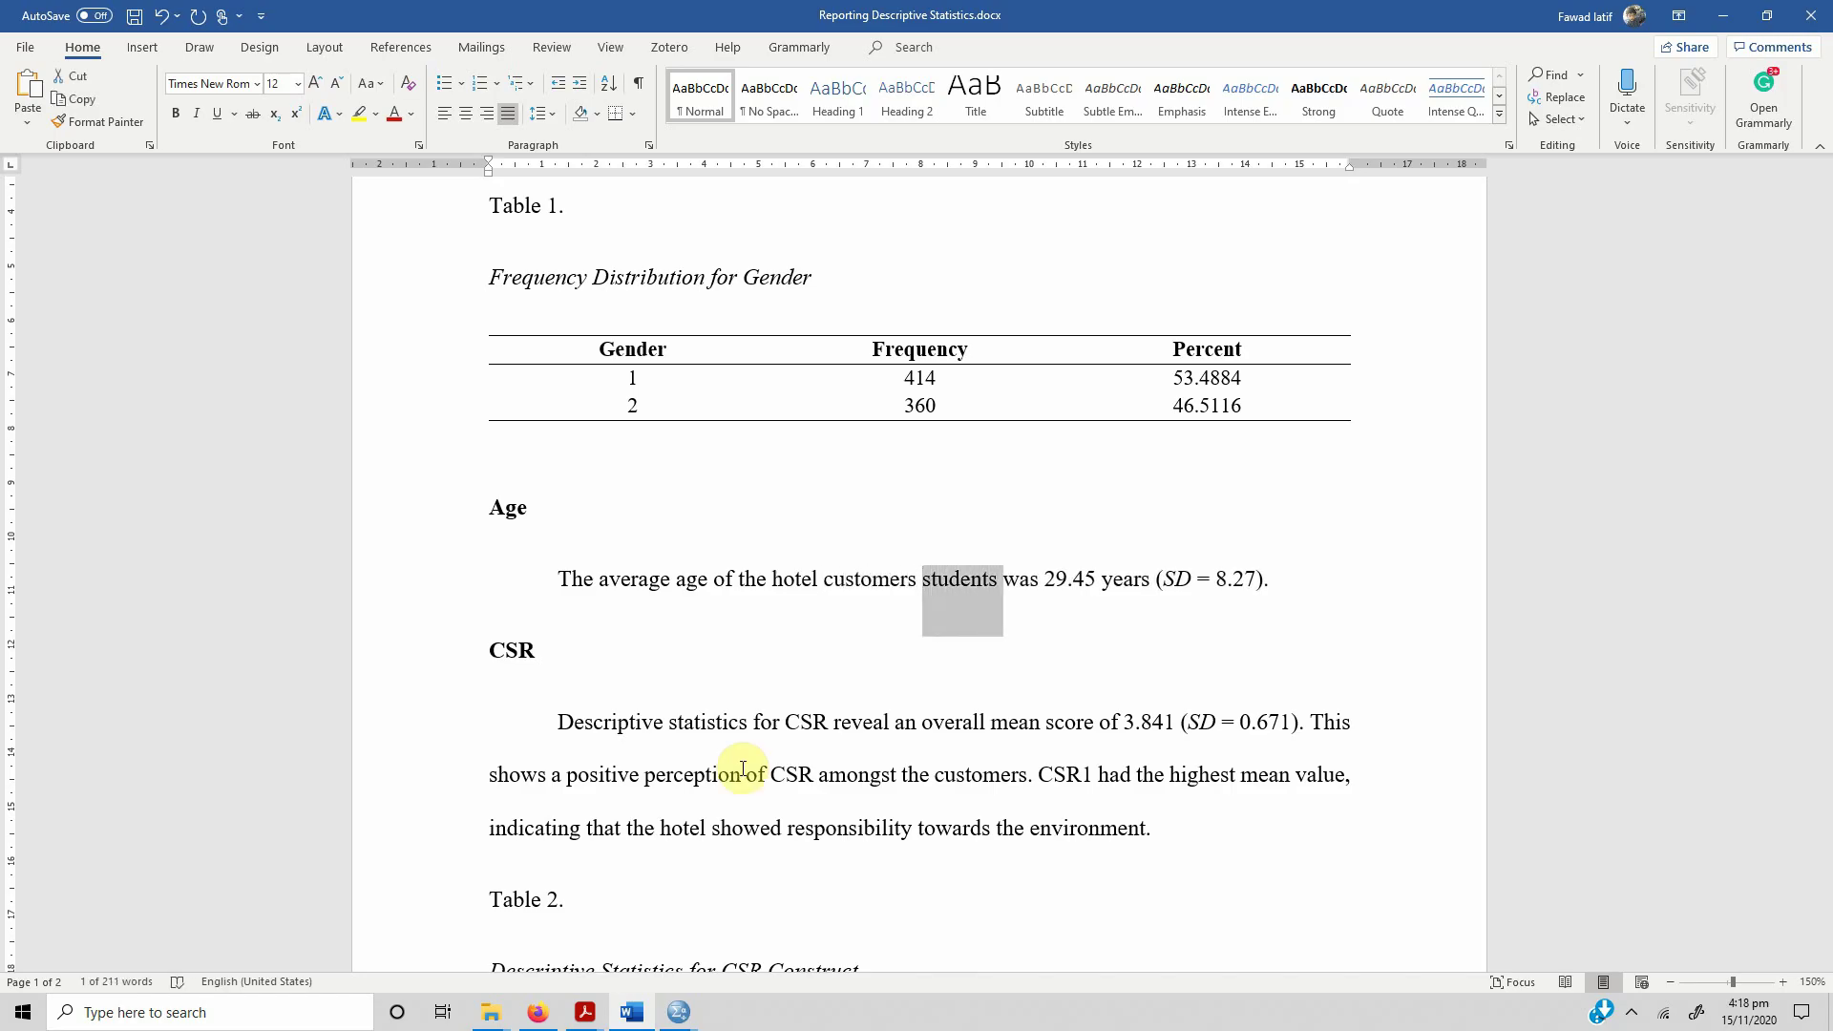
key(Delete)
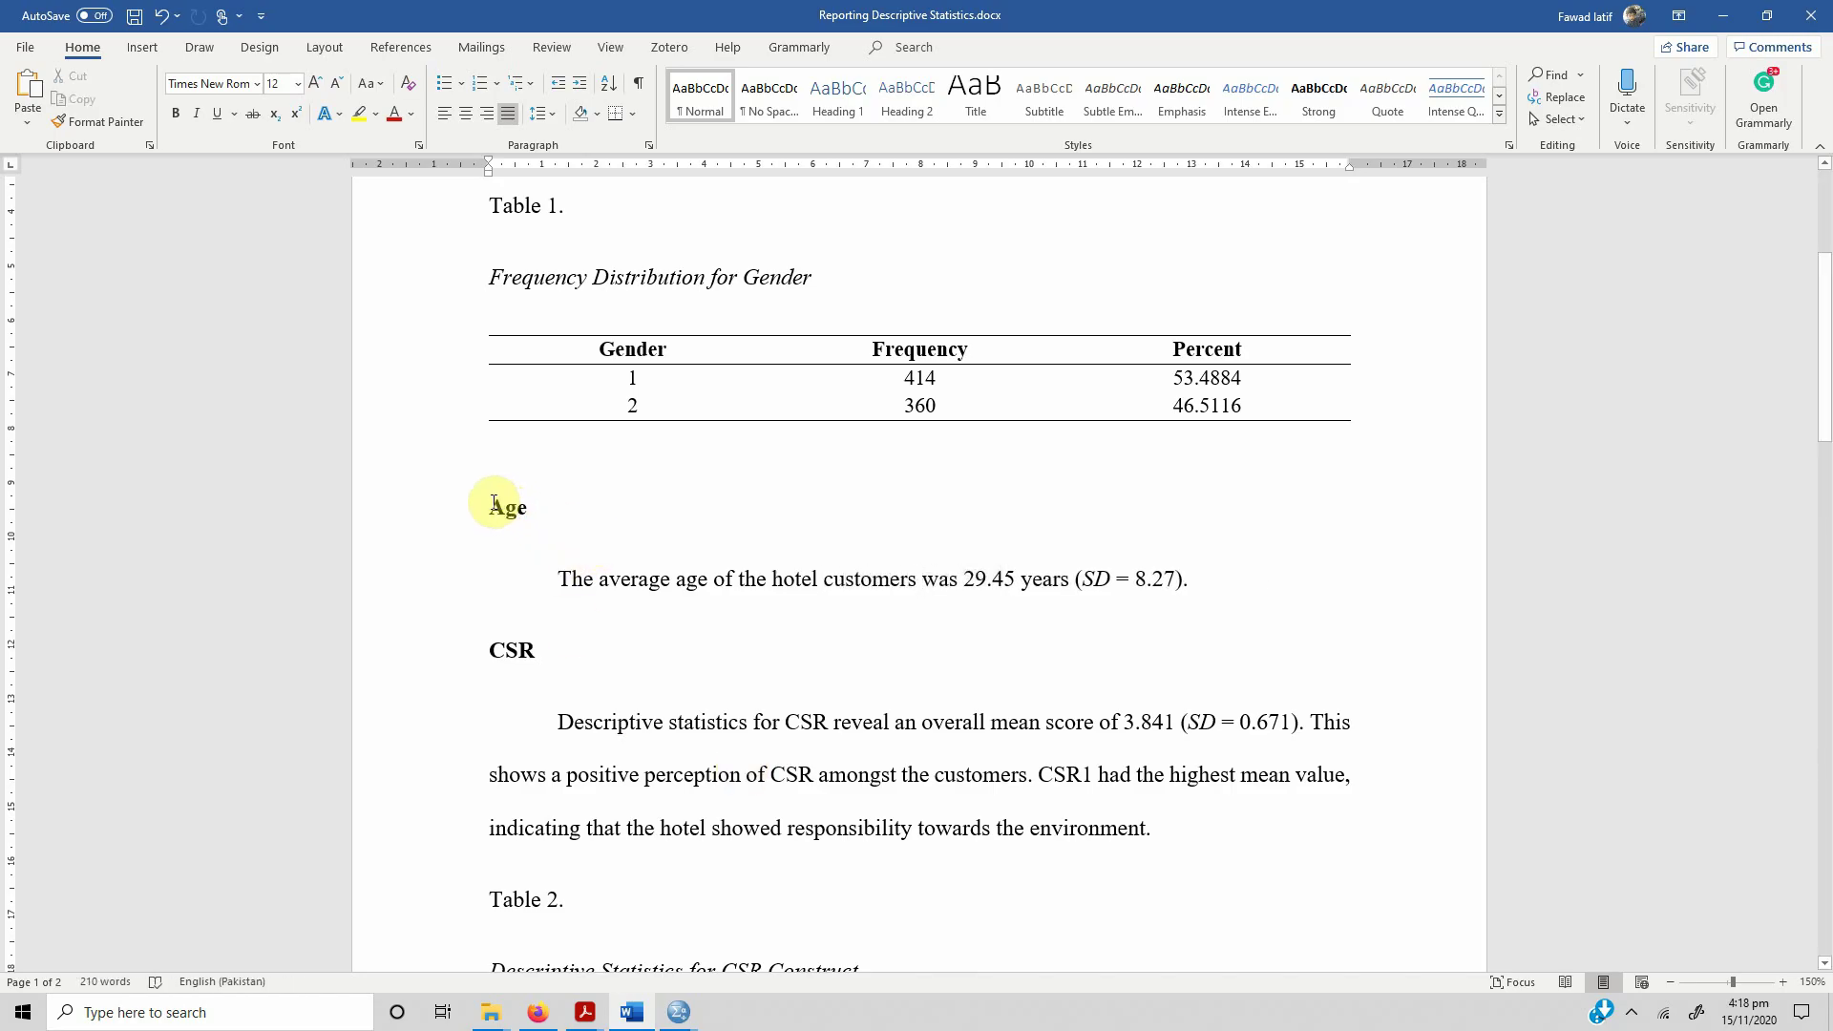
- Examine the Age write-up, the CSR write-up and Table 2 with the descriptive statistics for the CSR construct
drag(489, 506, 1293, 585)
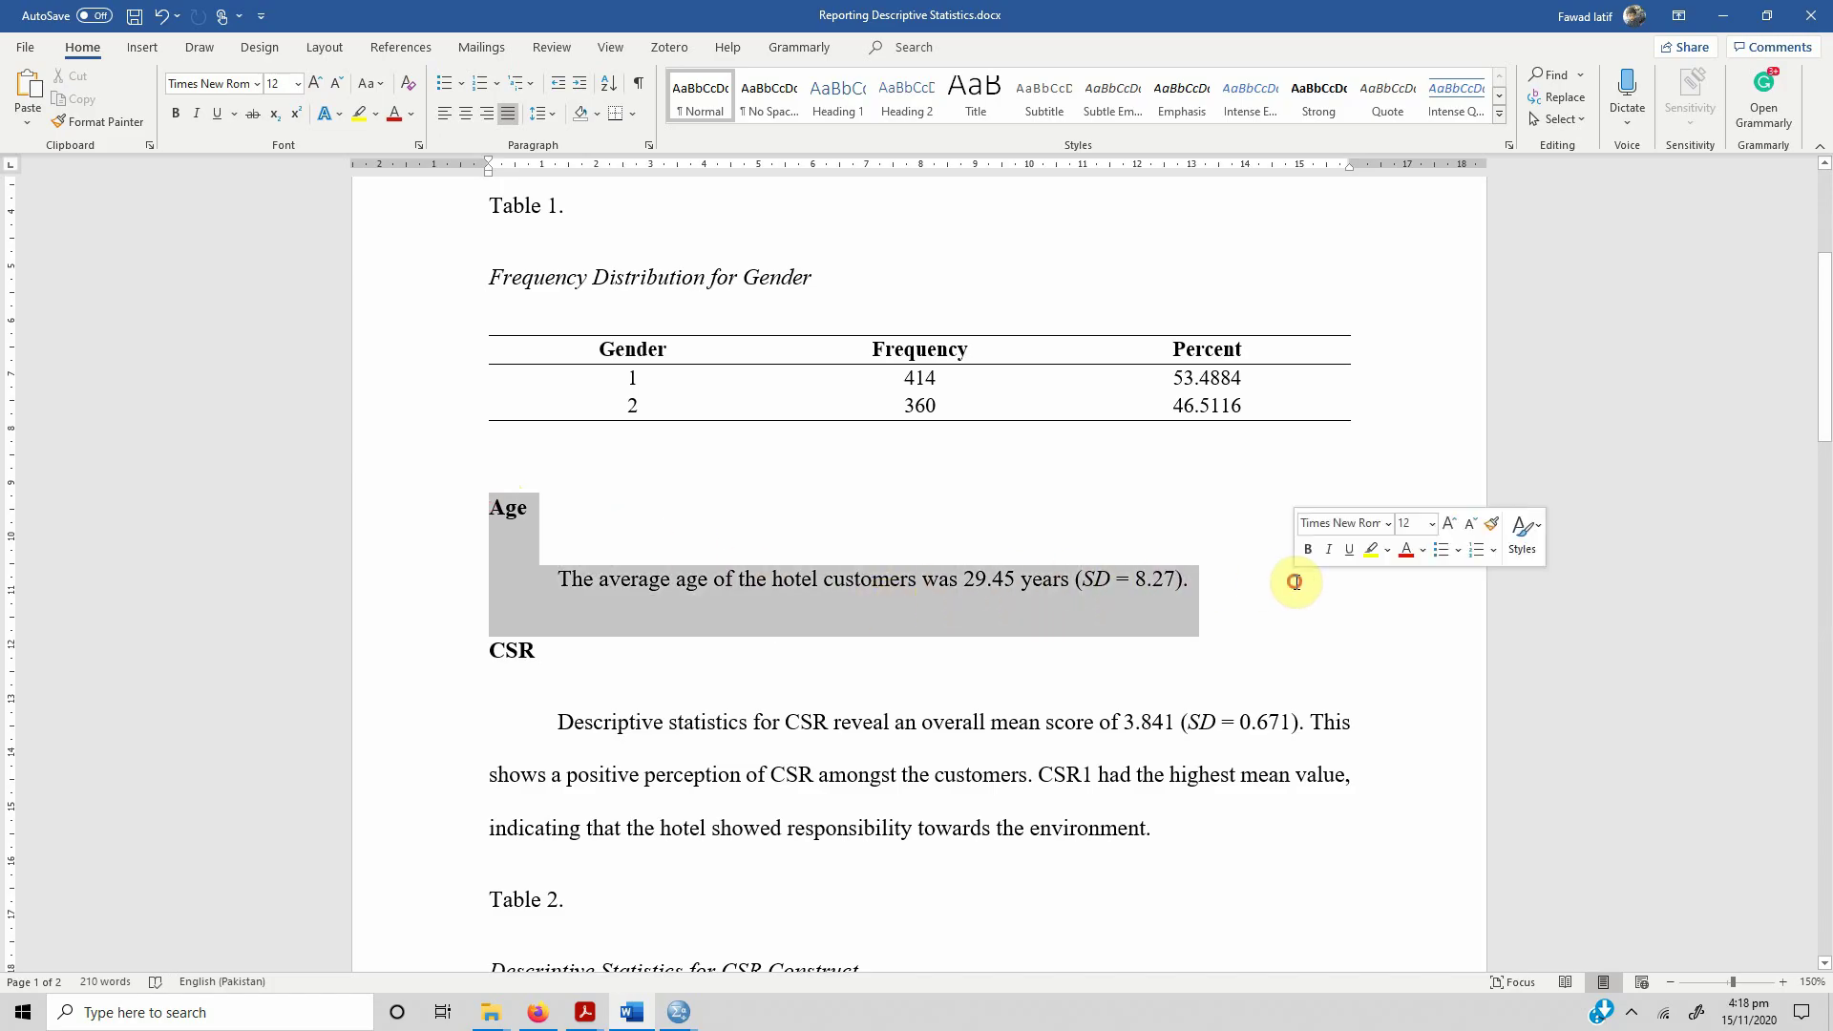
click(1138, 589)
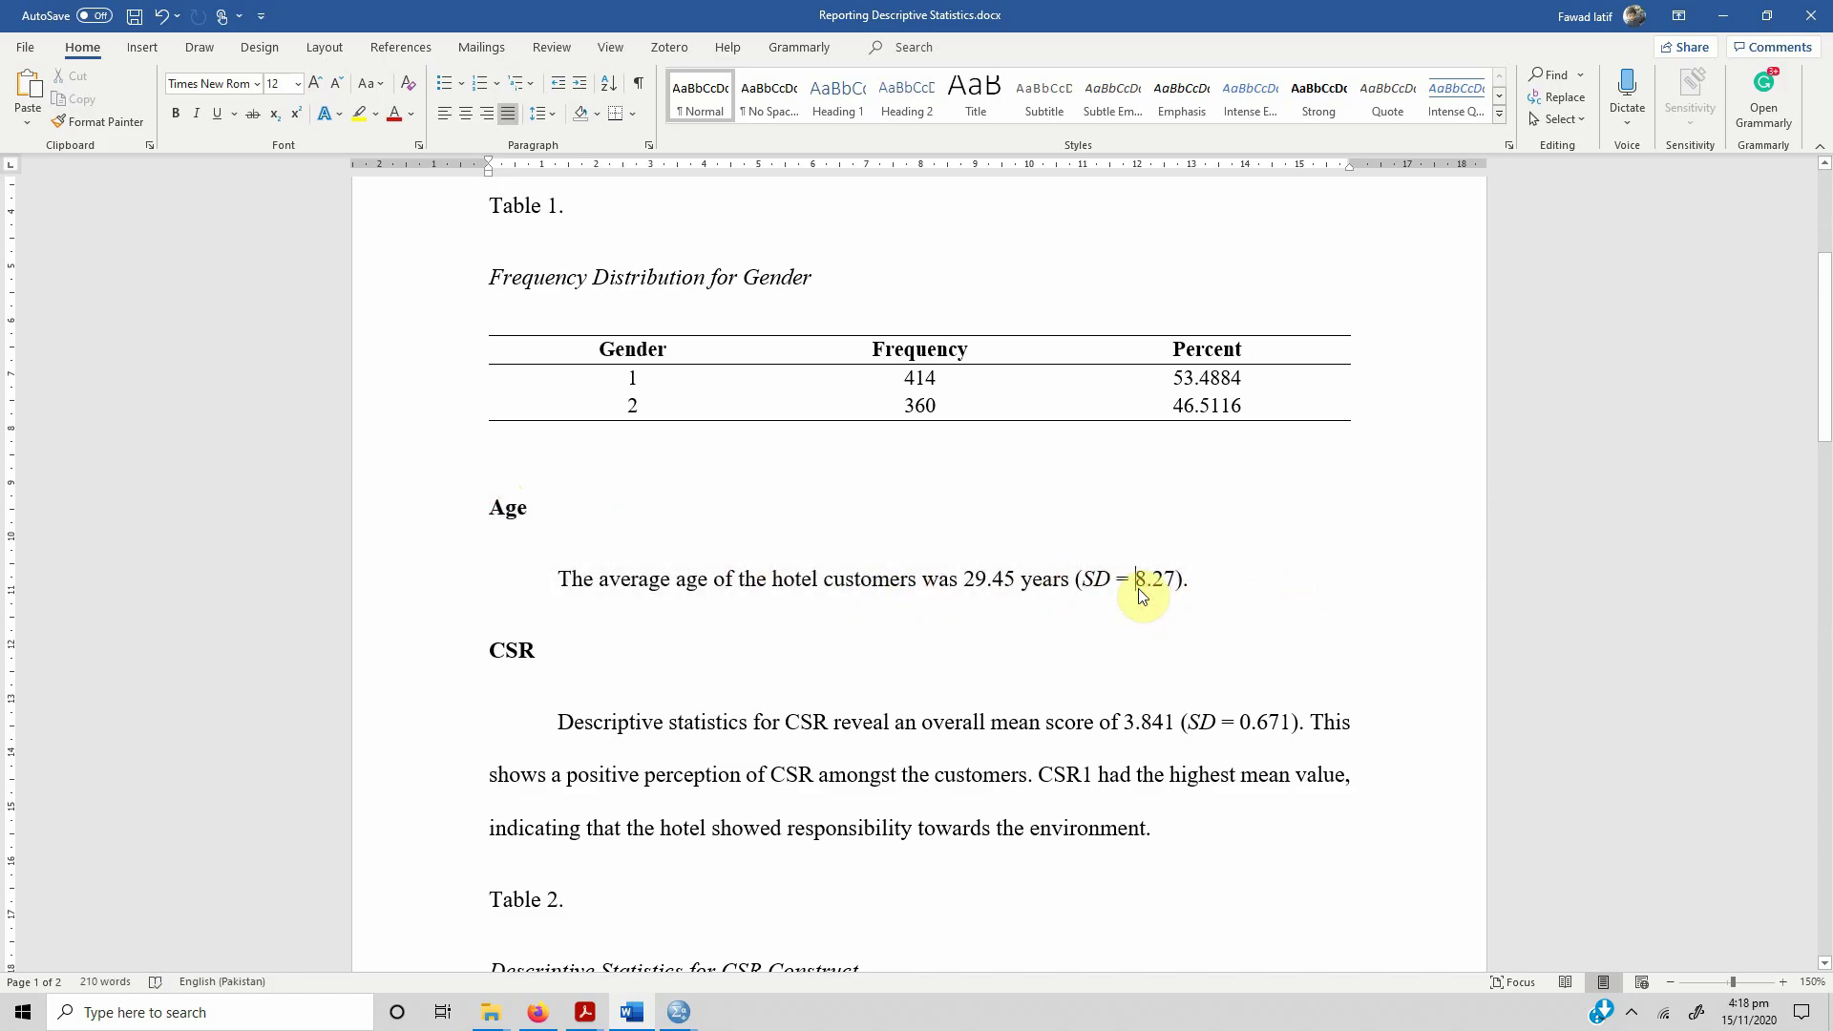
click(609, 578)
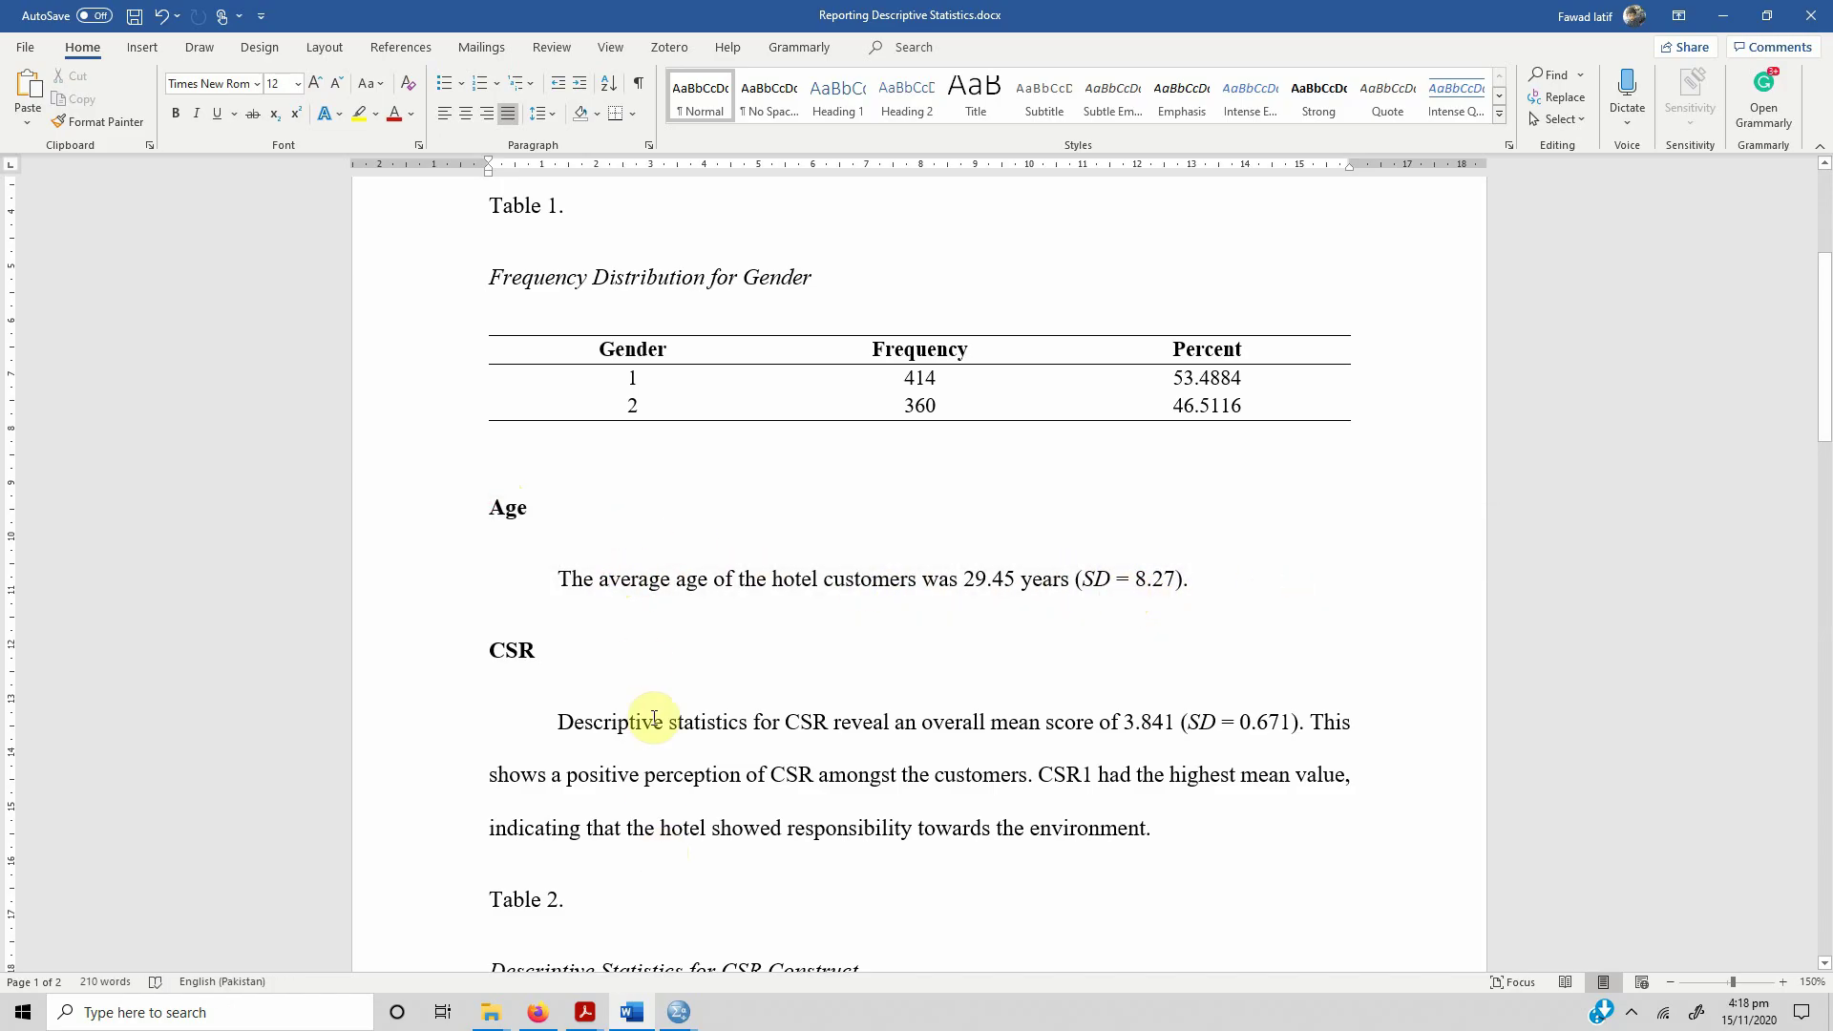
scroll(649, 764, down, 2)
scroll(655, 716, up, 3)
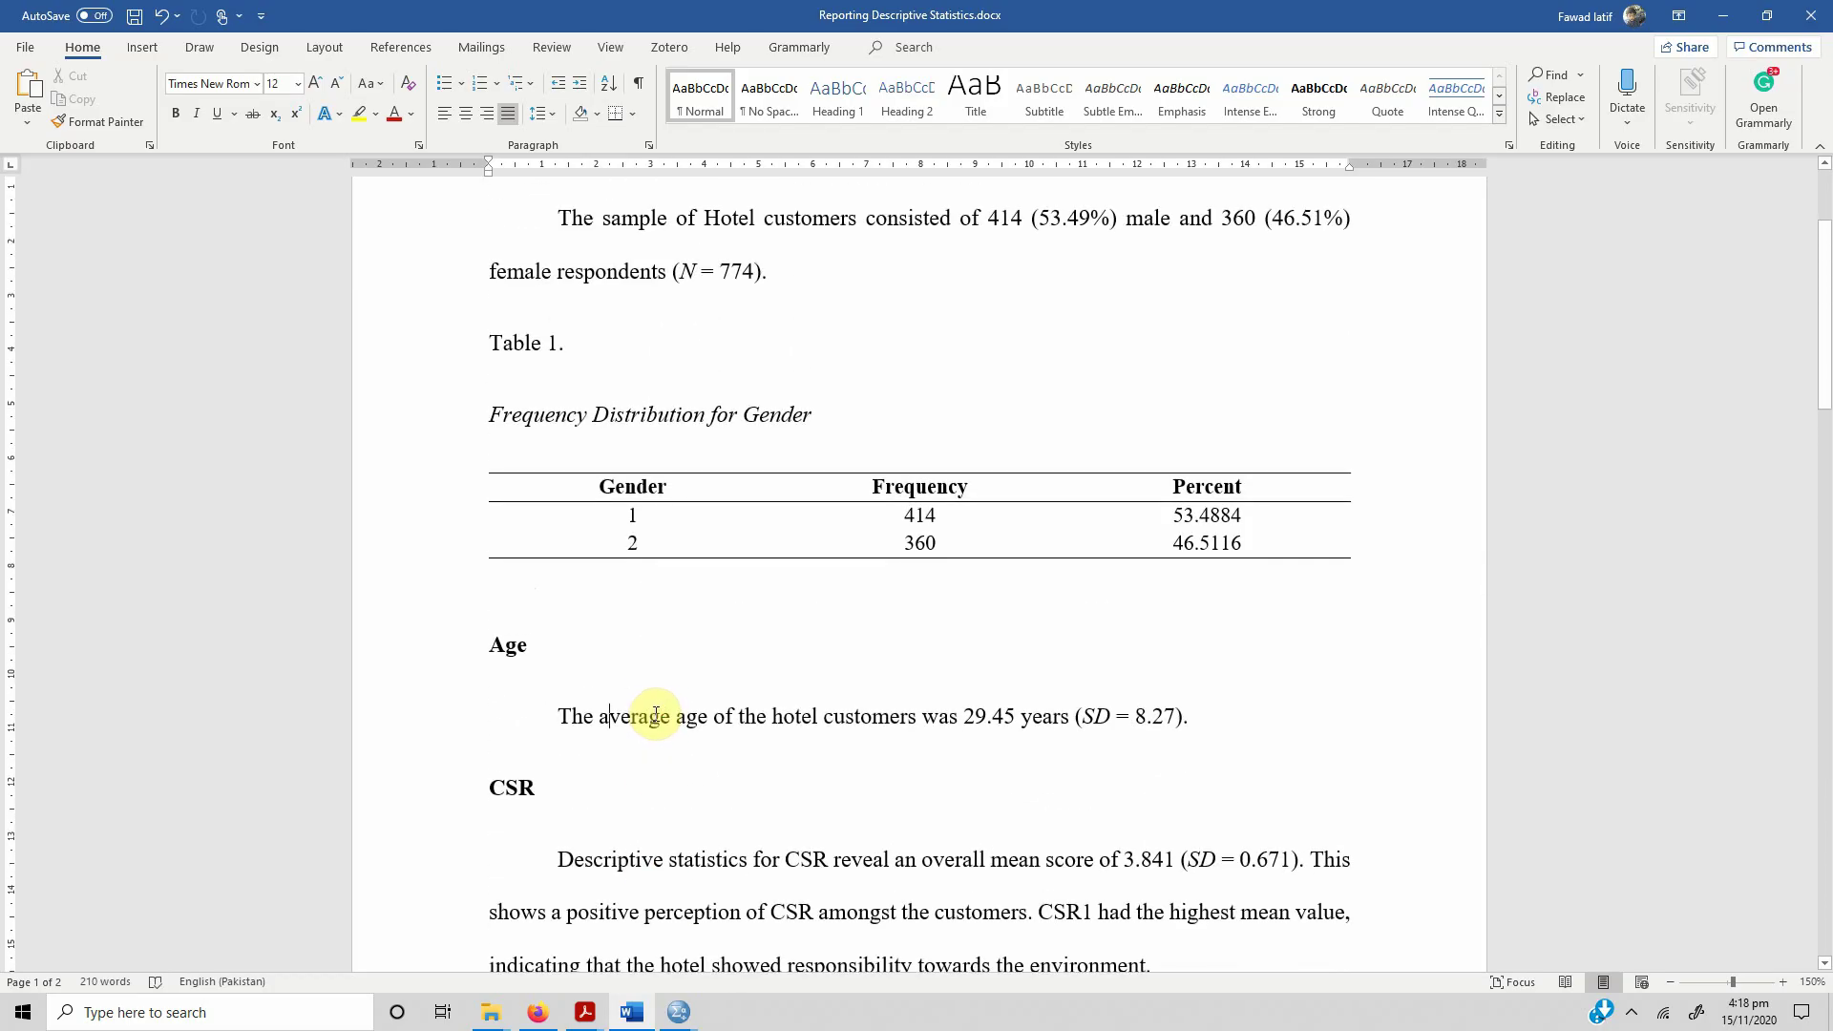
scroll(658, 711, down, 2)
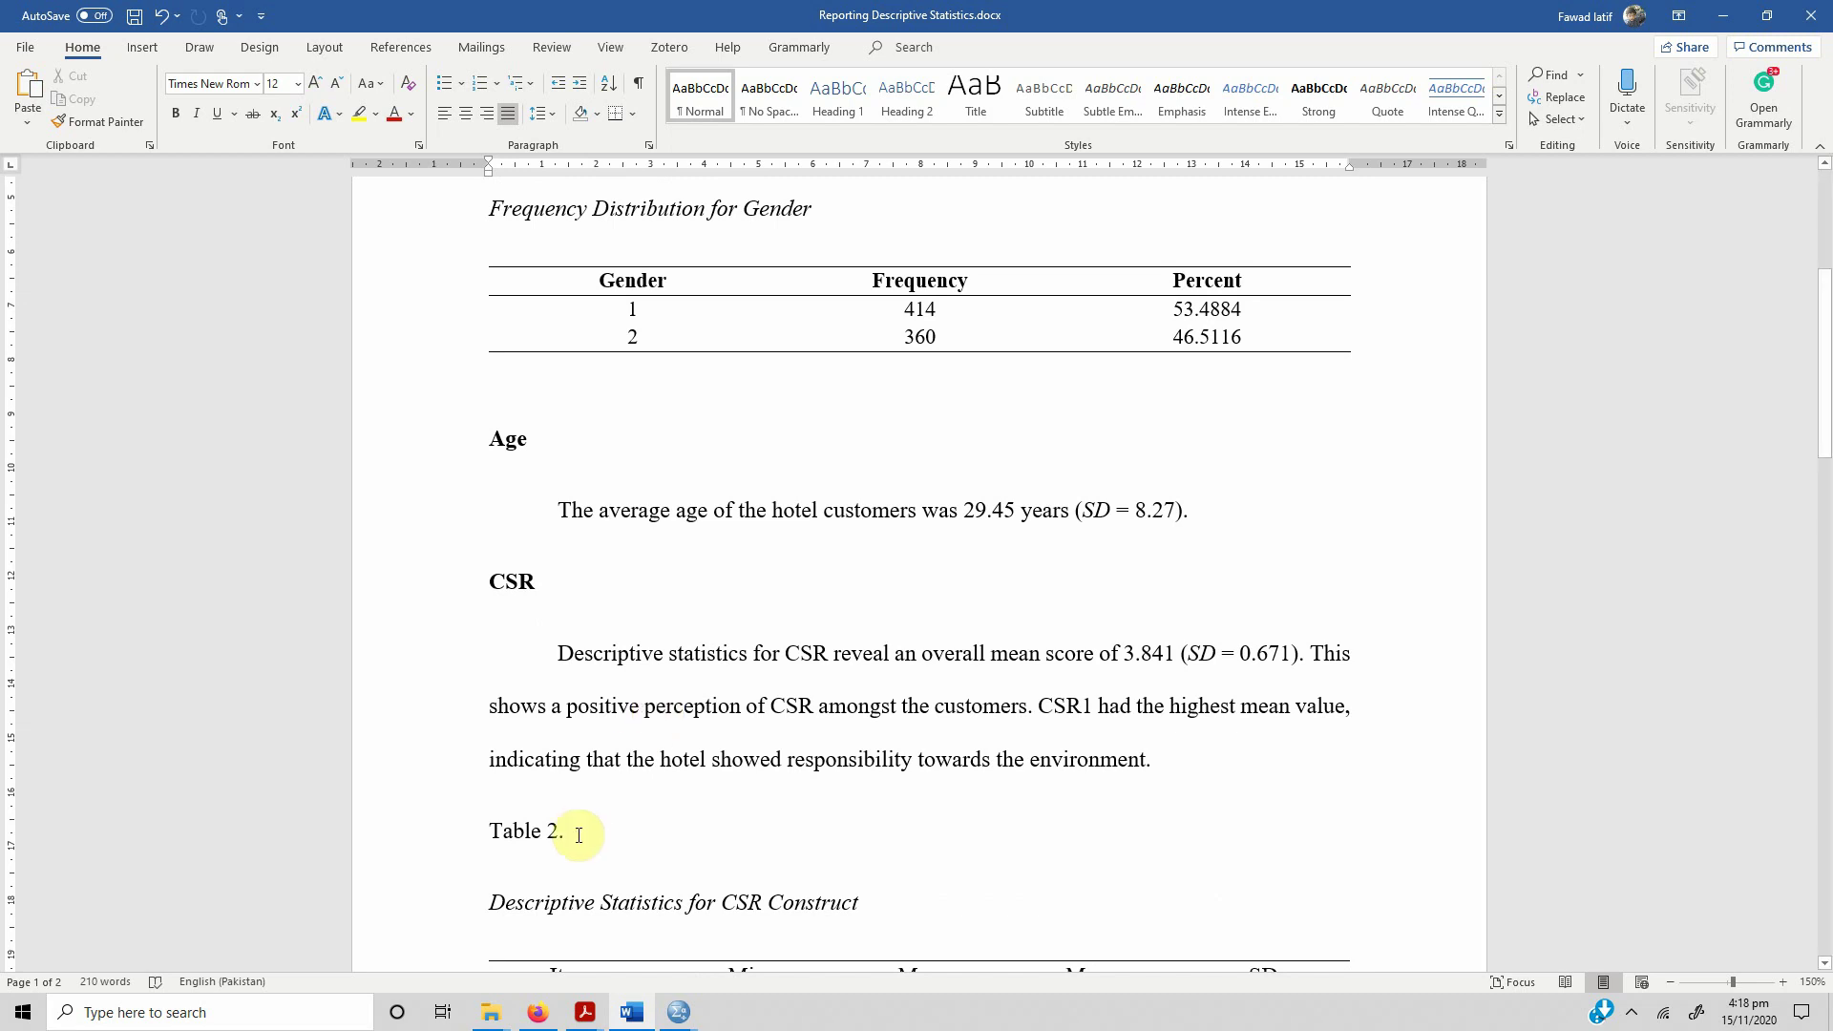
drag(484, 579, 531, 583)
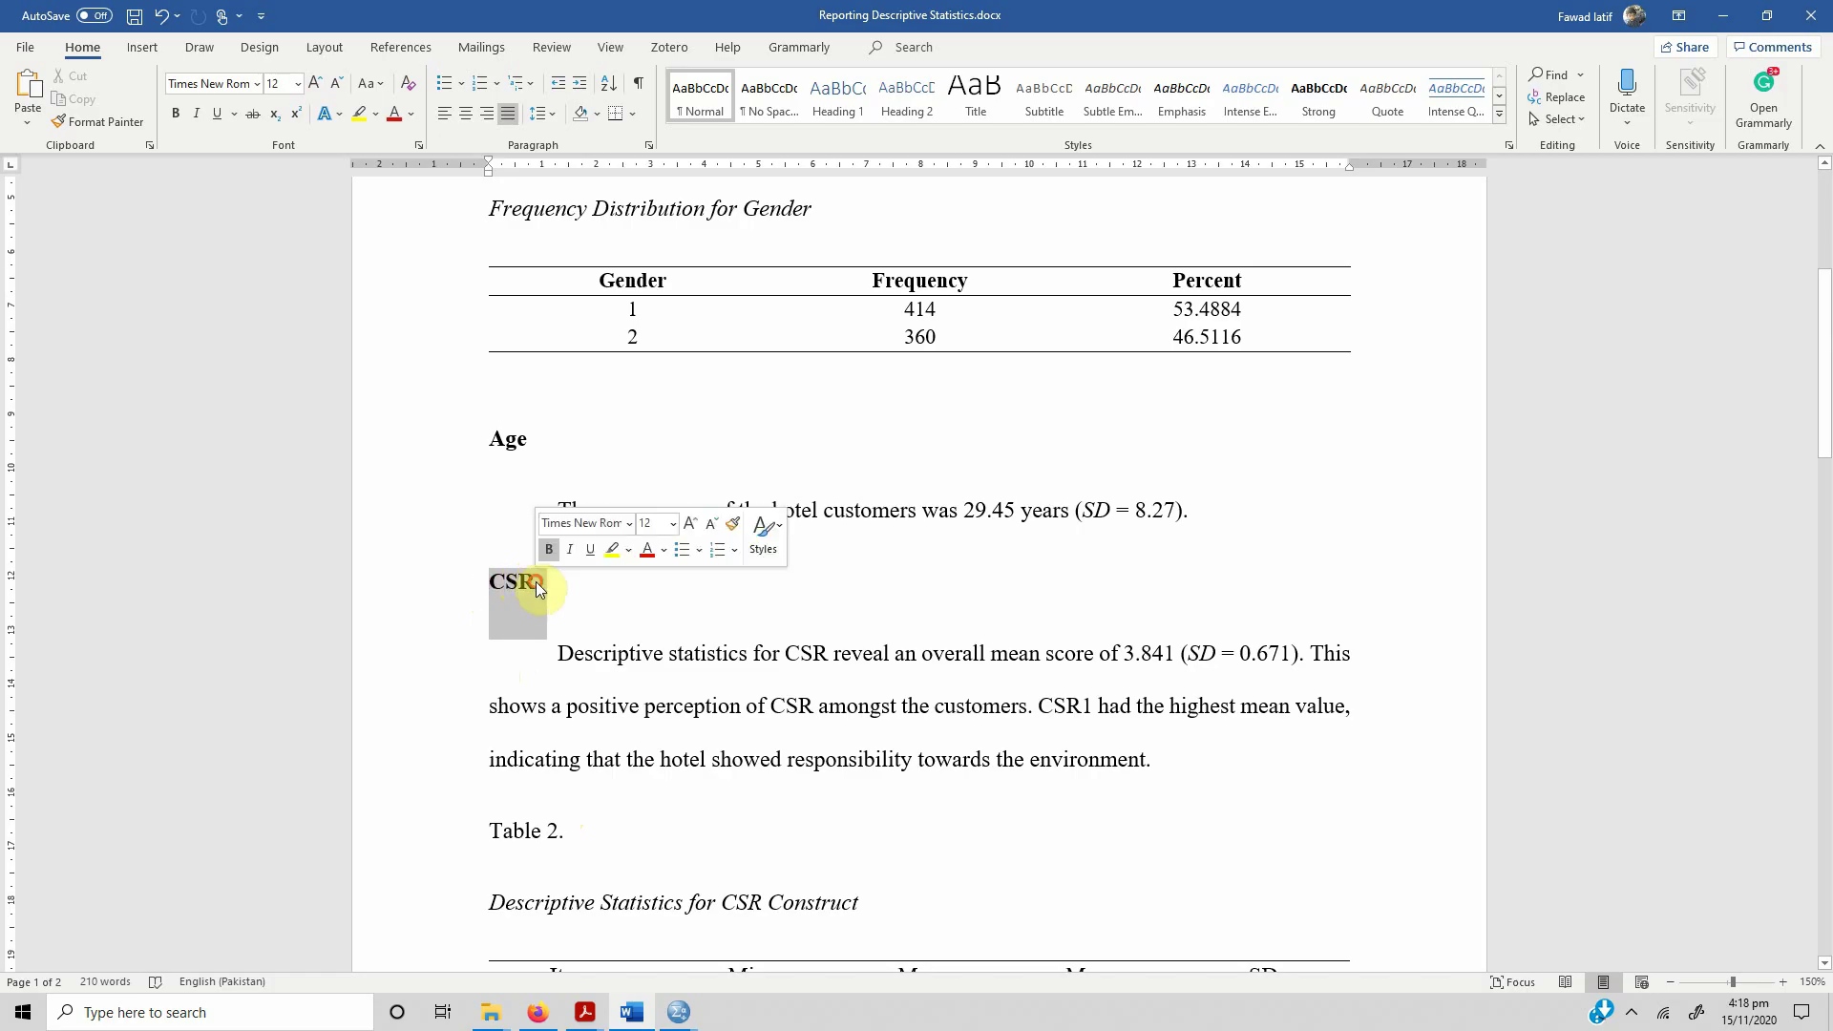
click(598, 664)
scroll(601, 659, down, 3)
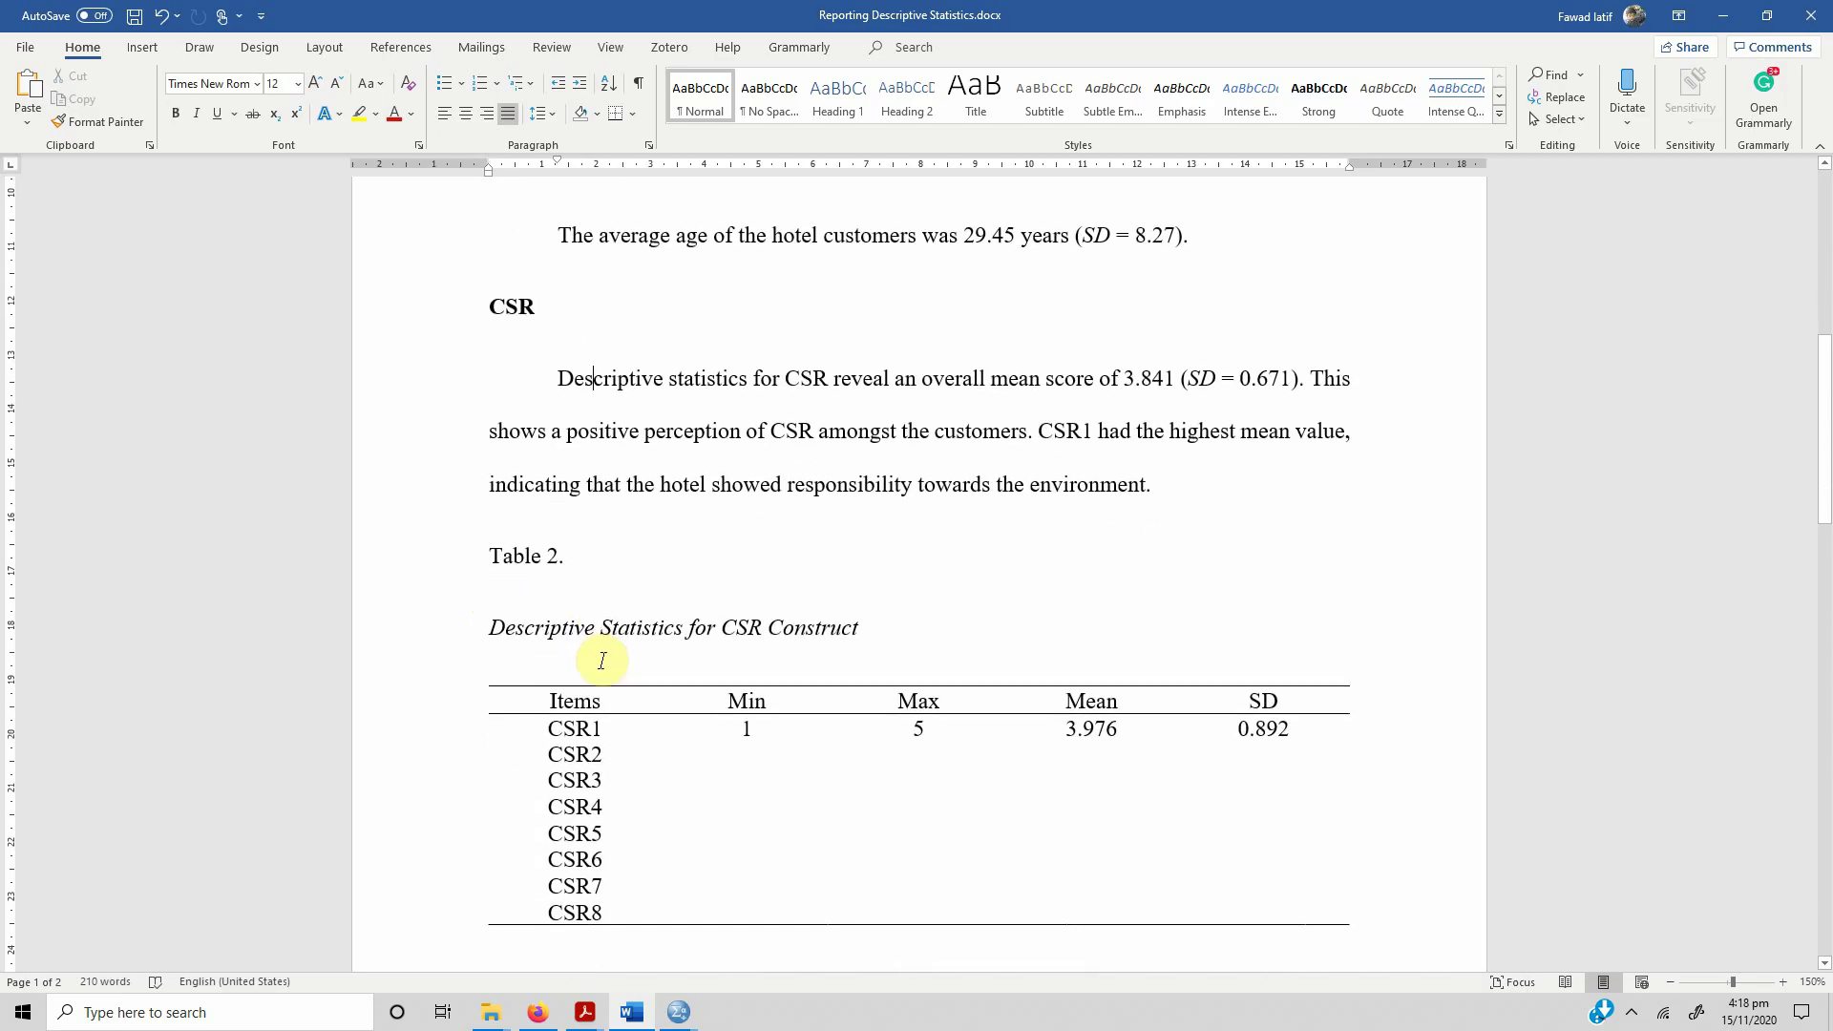
click(918, 481)
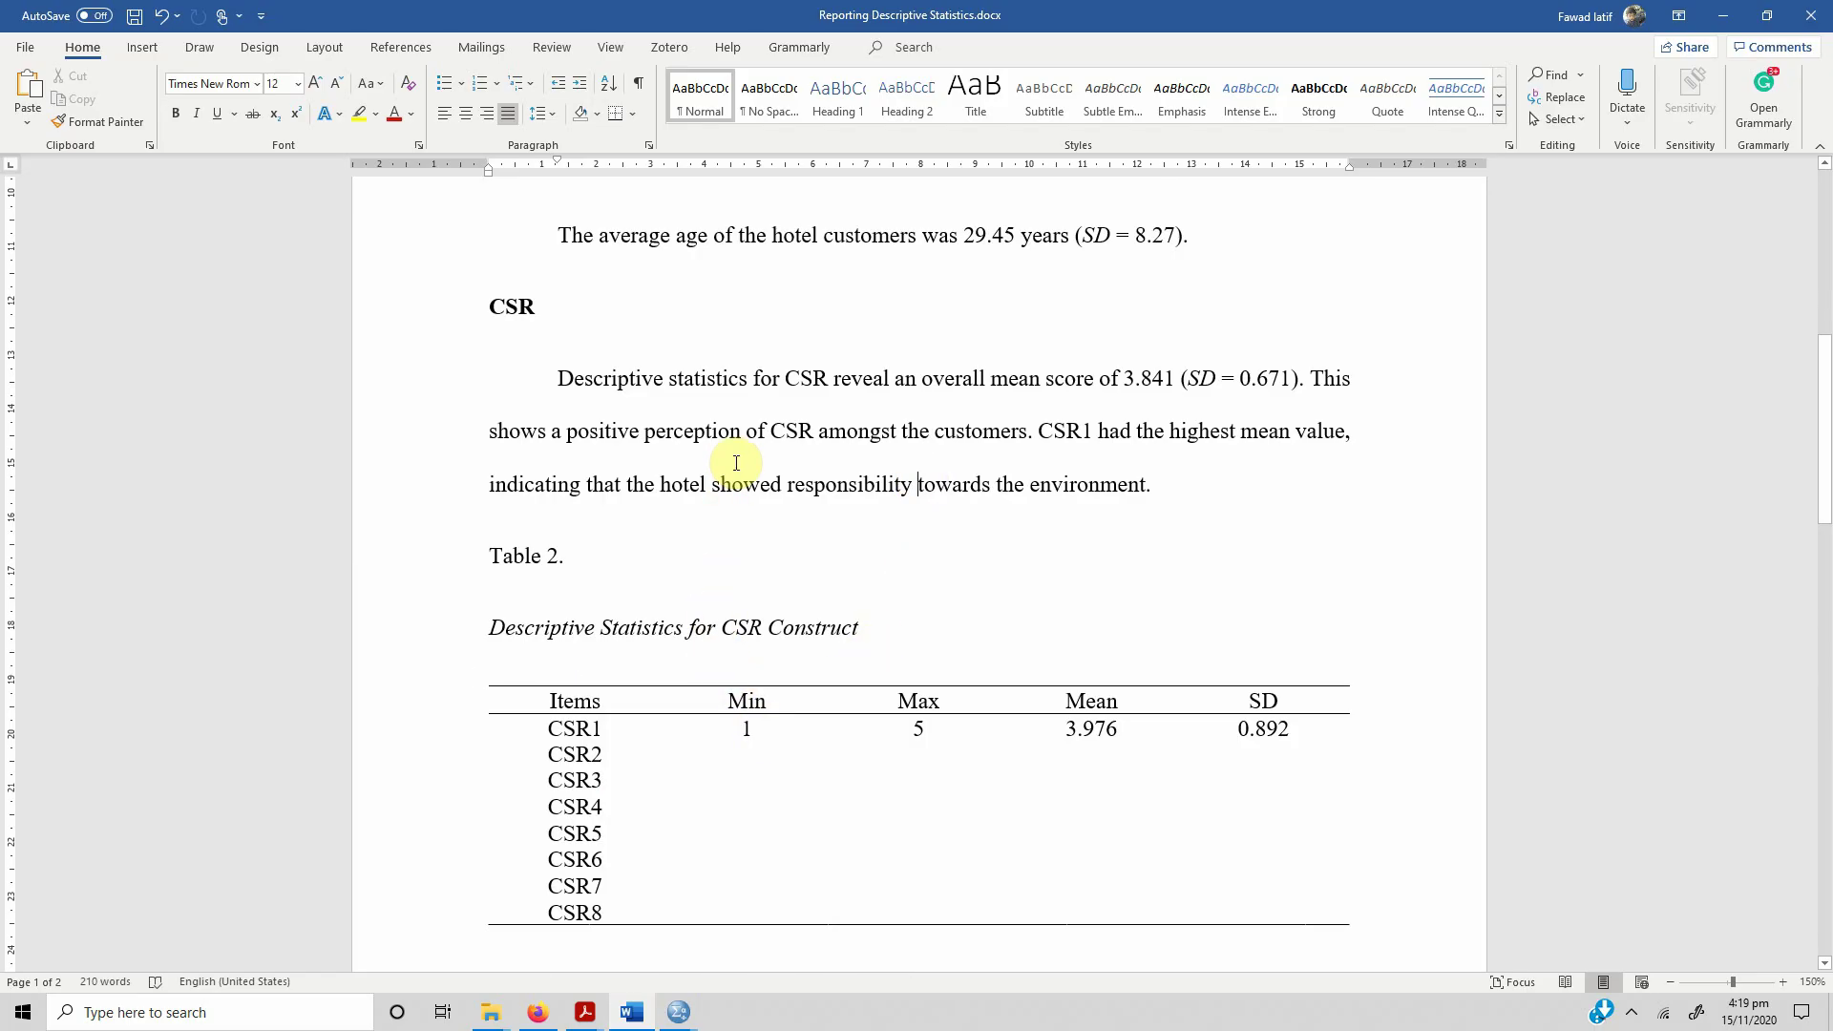
- Switch to the SPSS output and run Descriptives for CSR1 to CSR8, with Age removed from the variables
mouse_move(687, 1004)
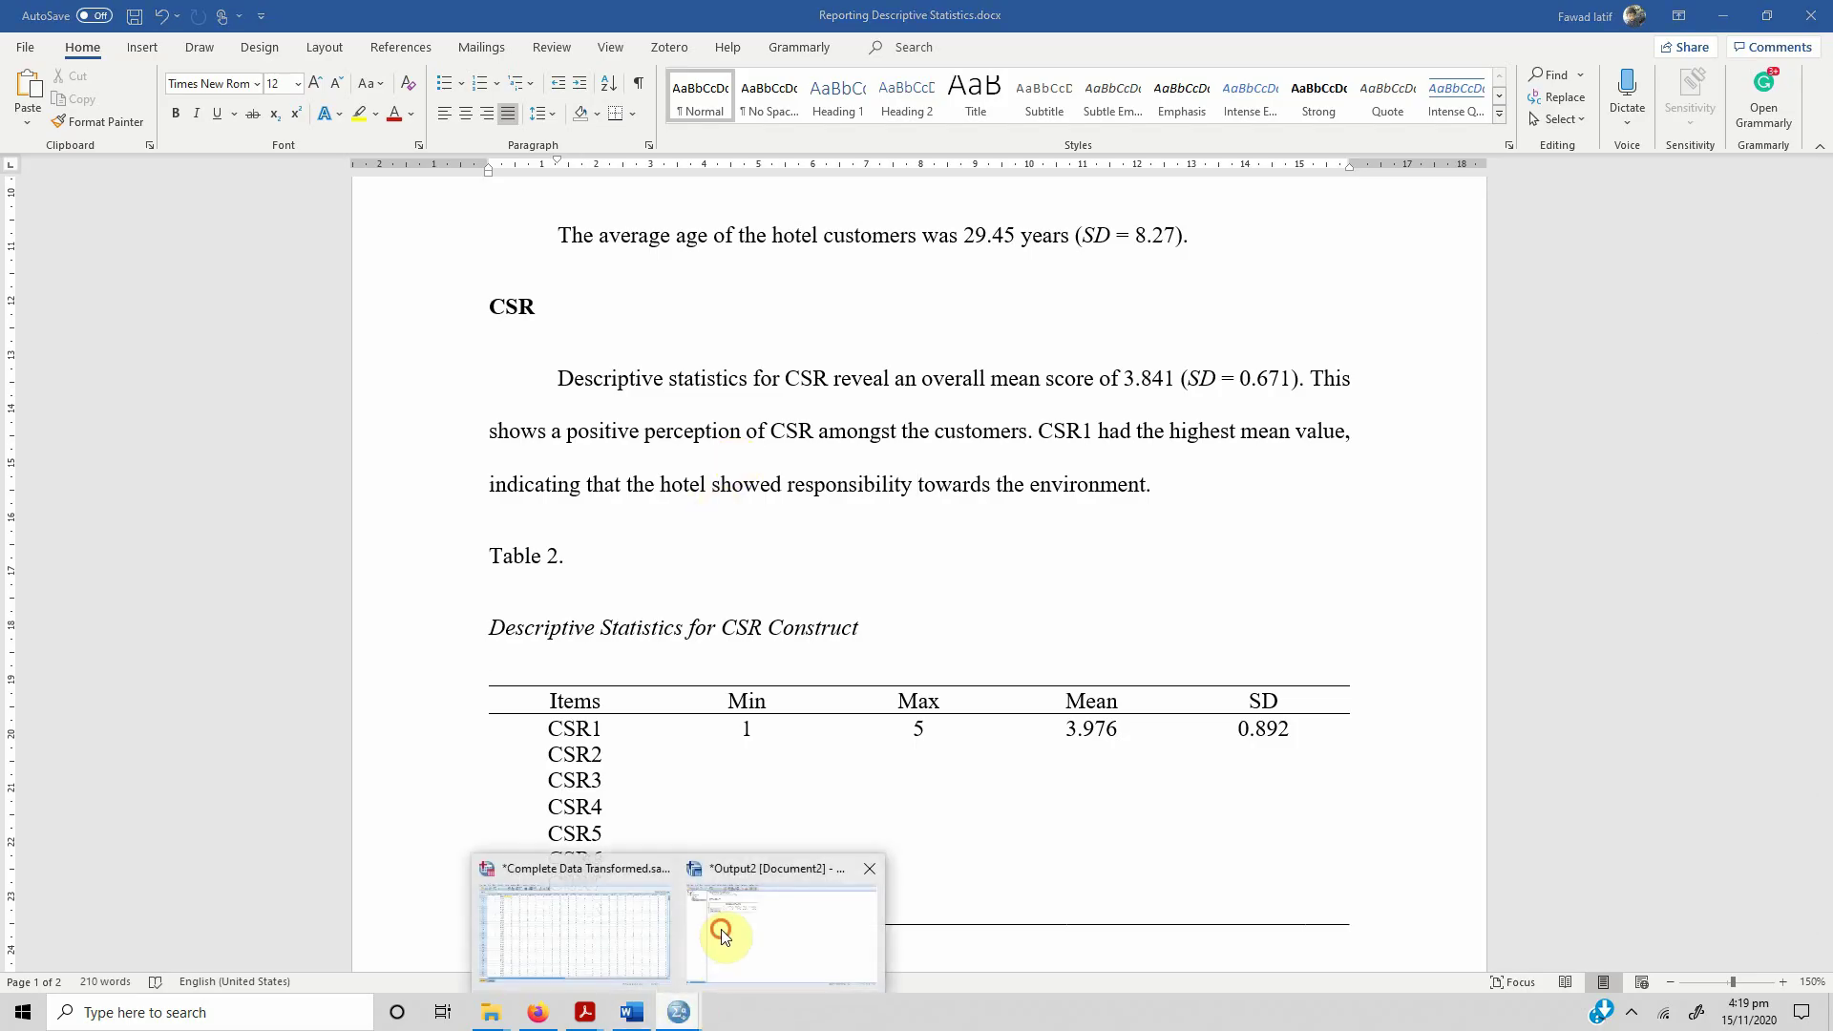
click(720, 930)
click(376, 43)
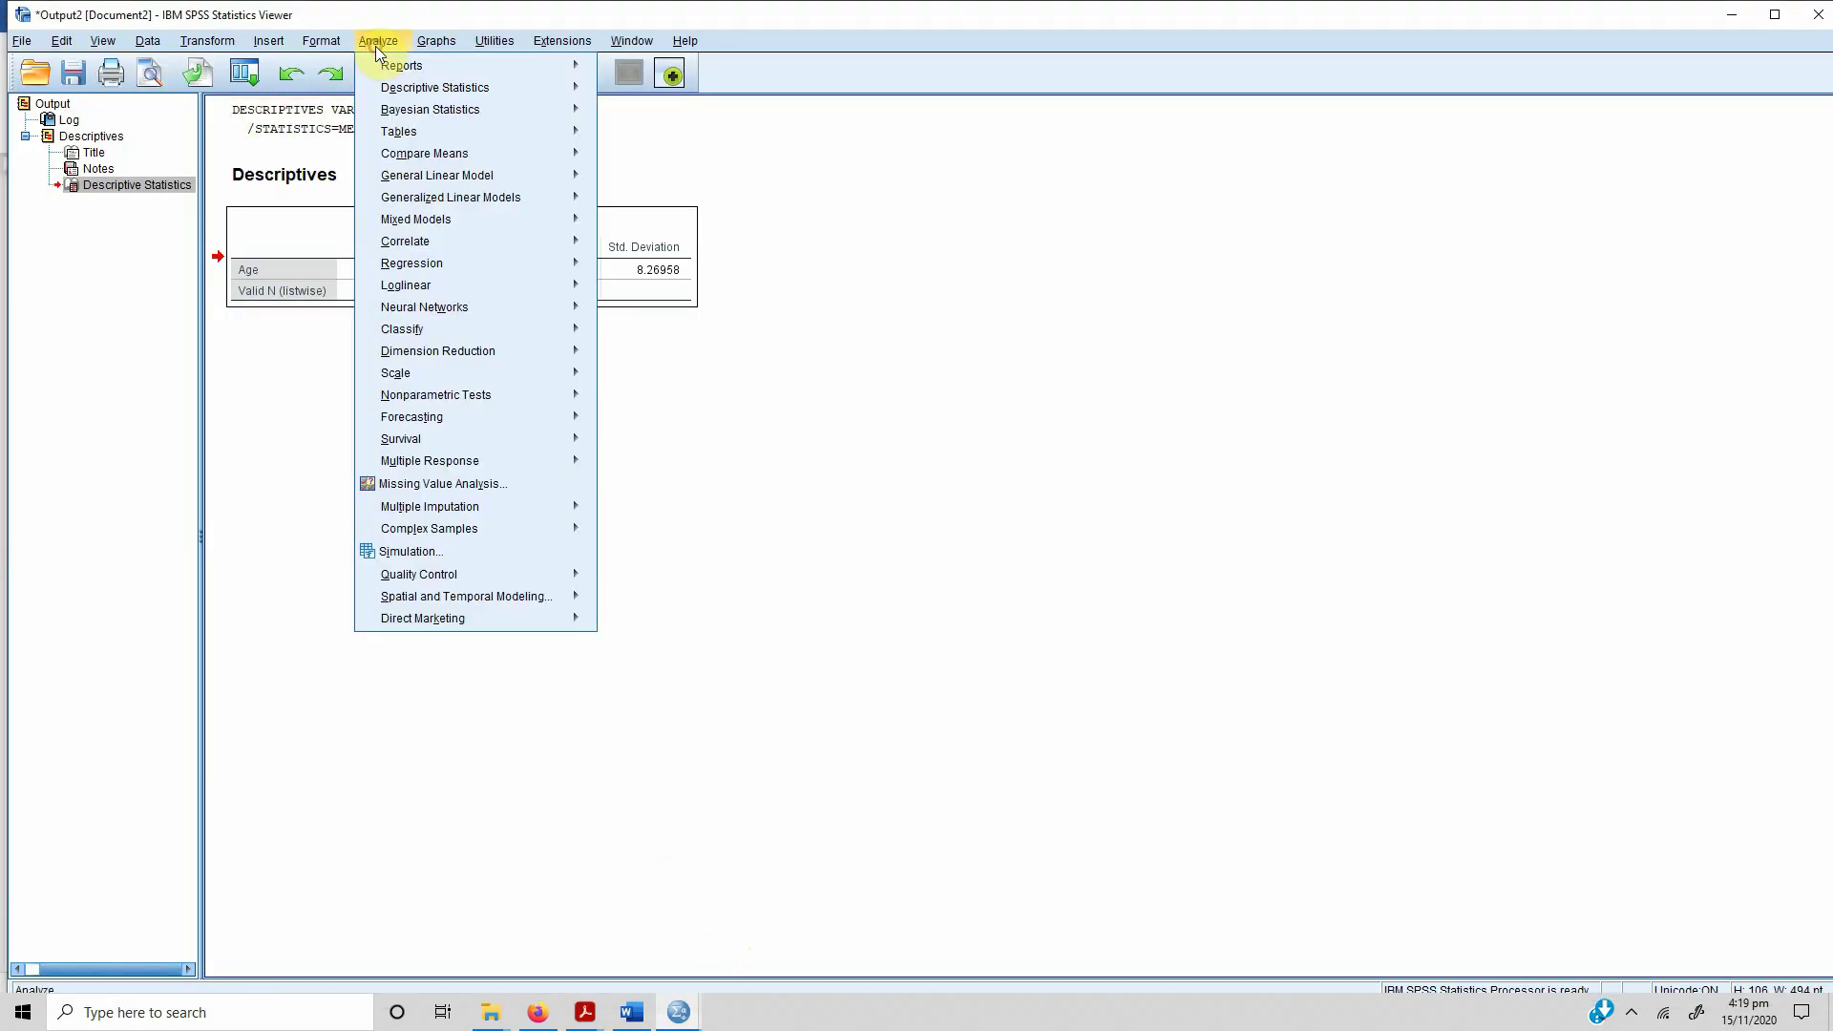
mouse_move(413, 87)
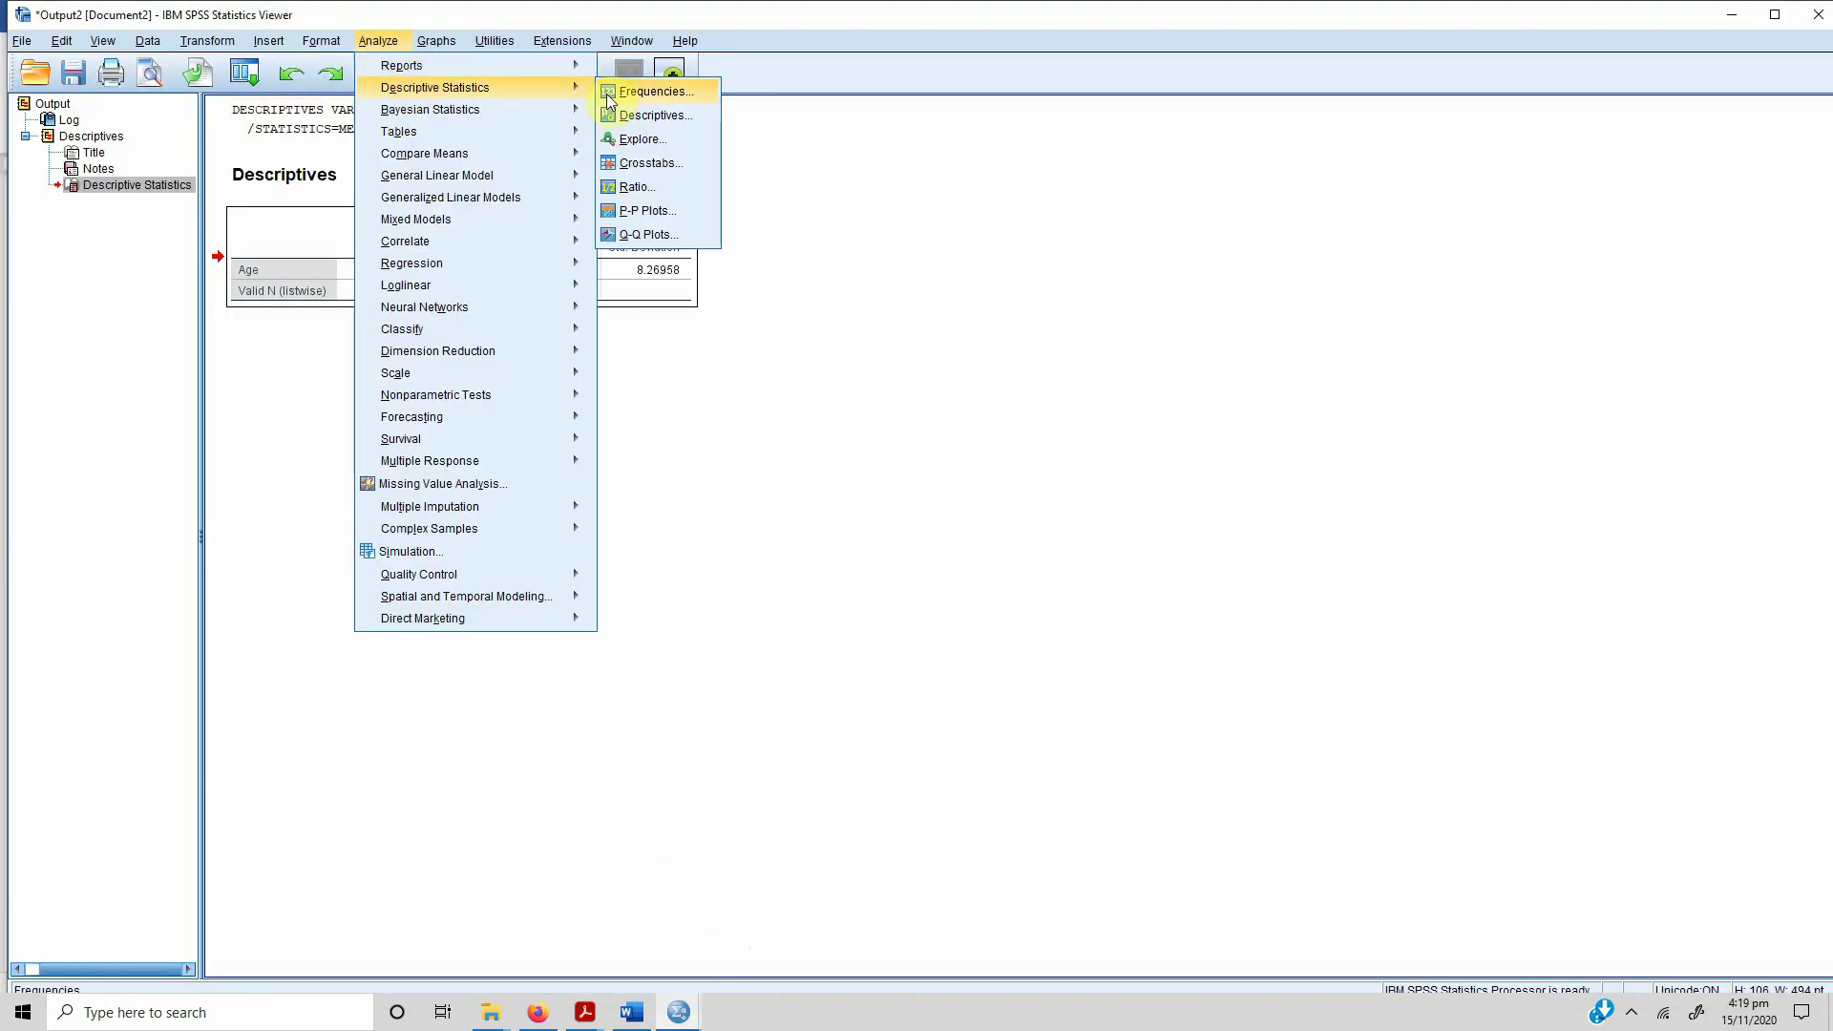
click(676, 116)
click(703, 138)
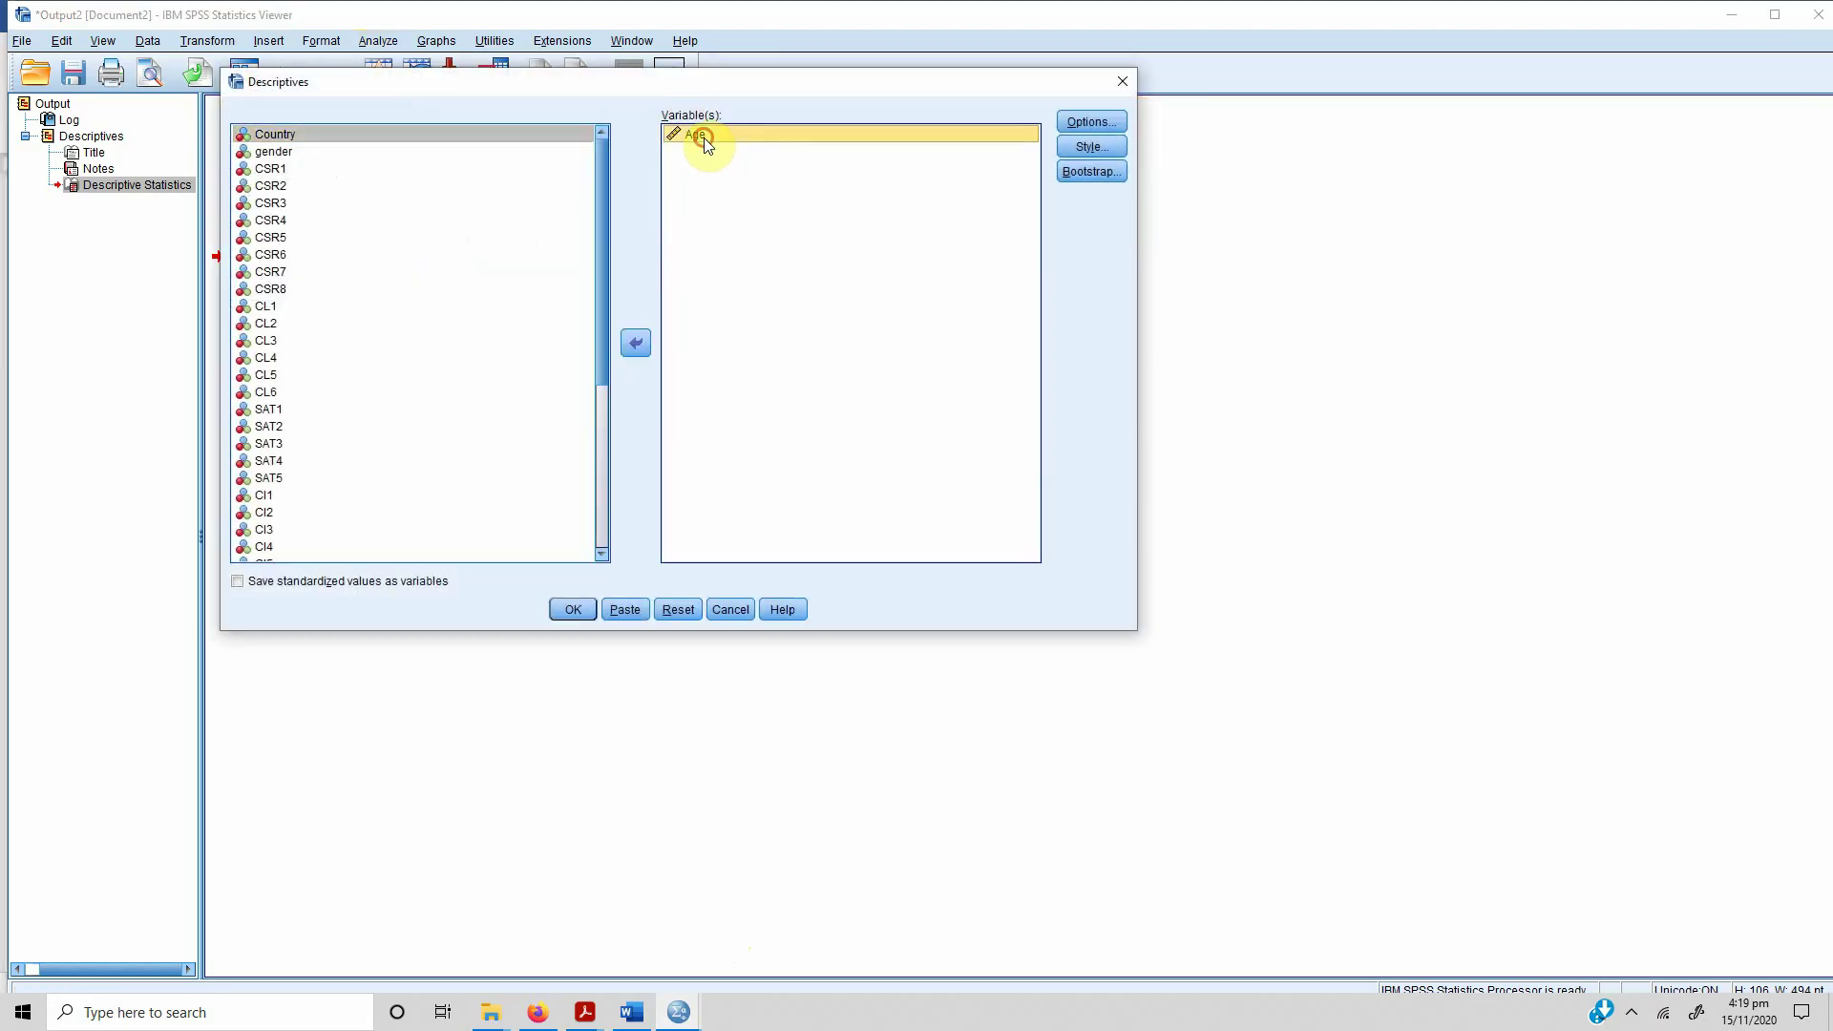
click(637, 343)
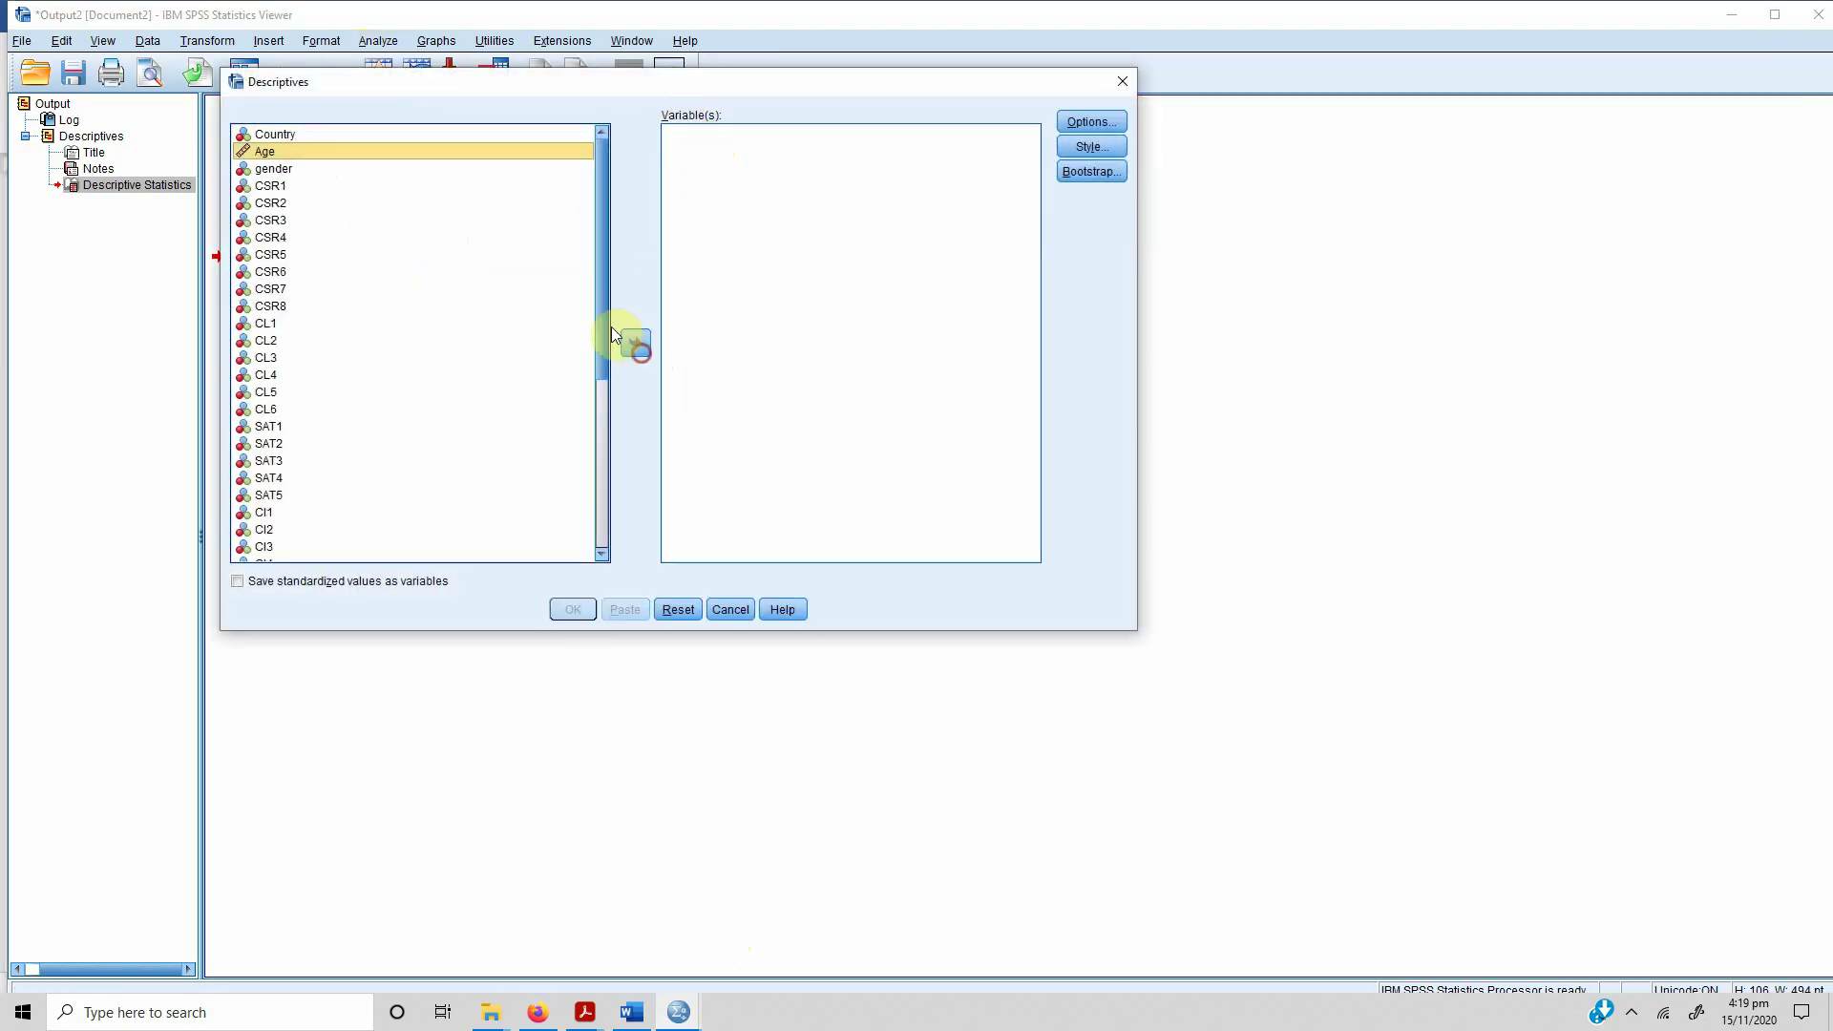
click(285, 185)
shift+click(288, 307)
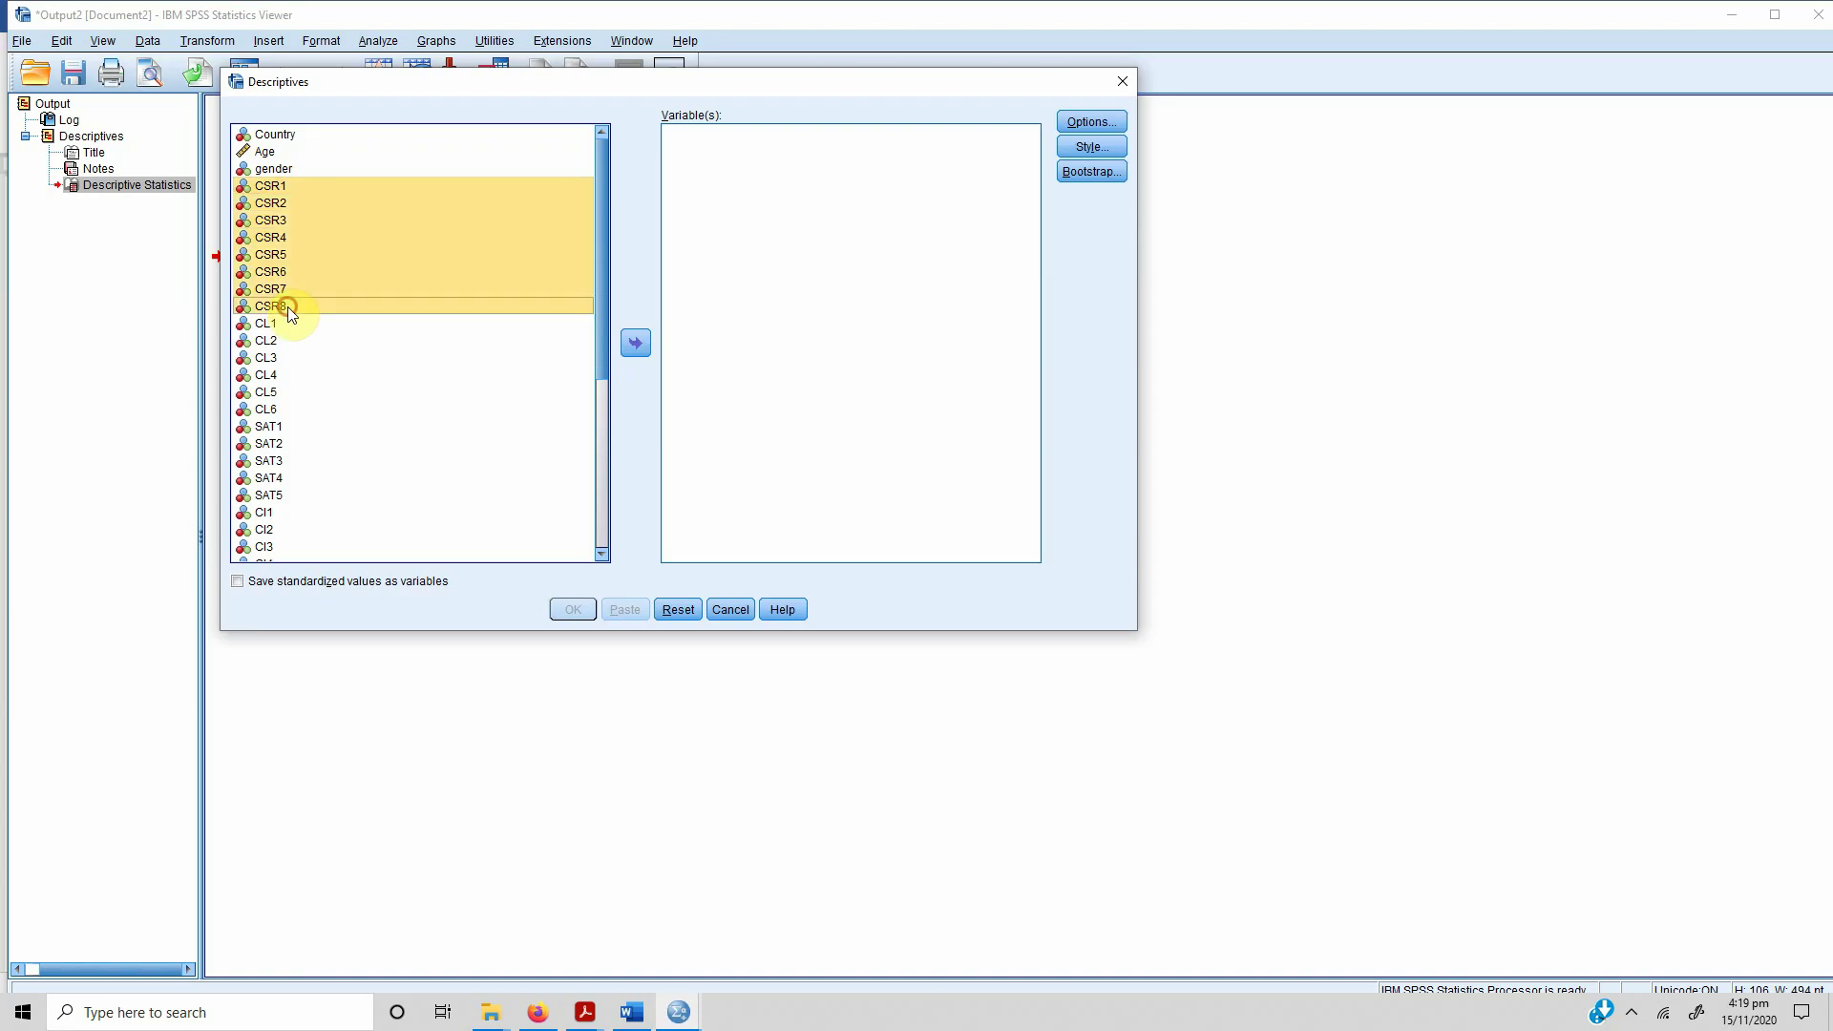
click(635, 343)
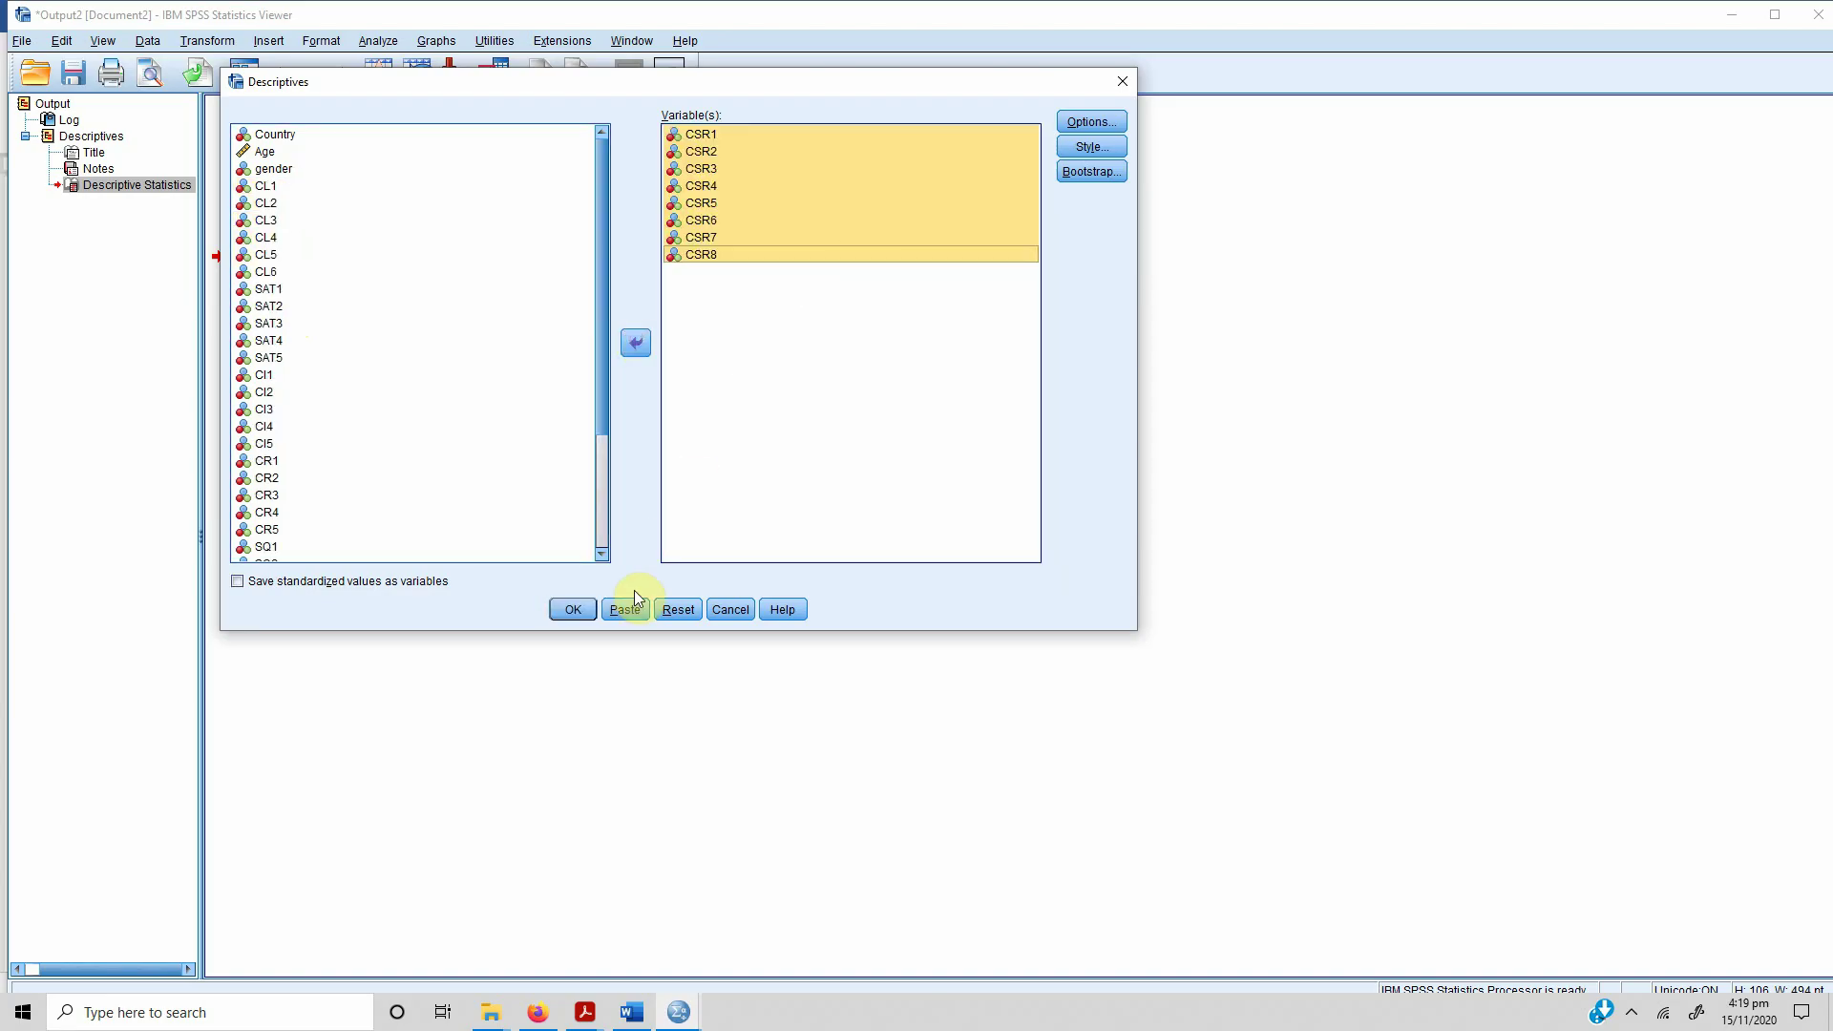
click(573, 610)
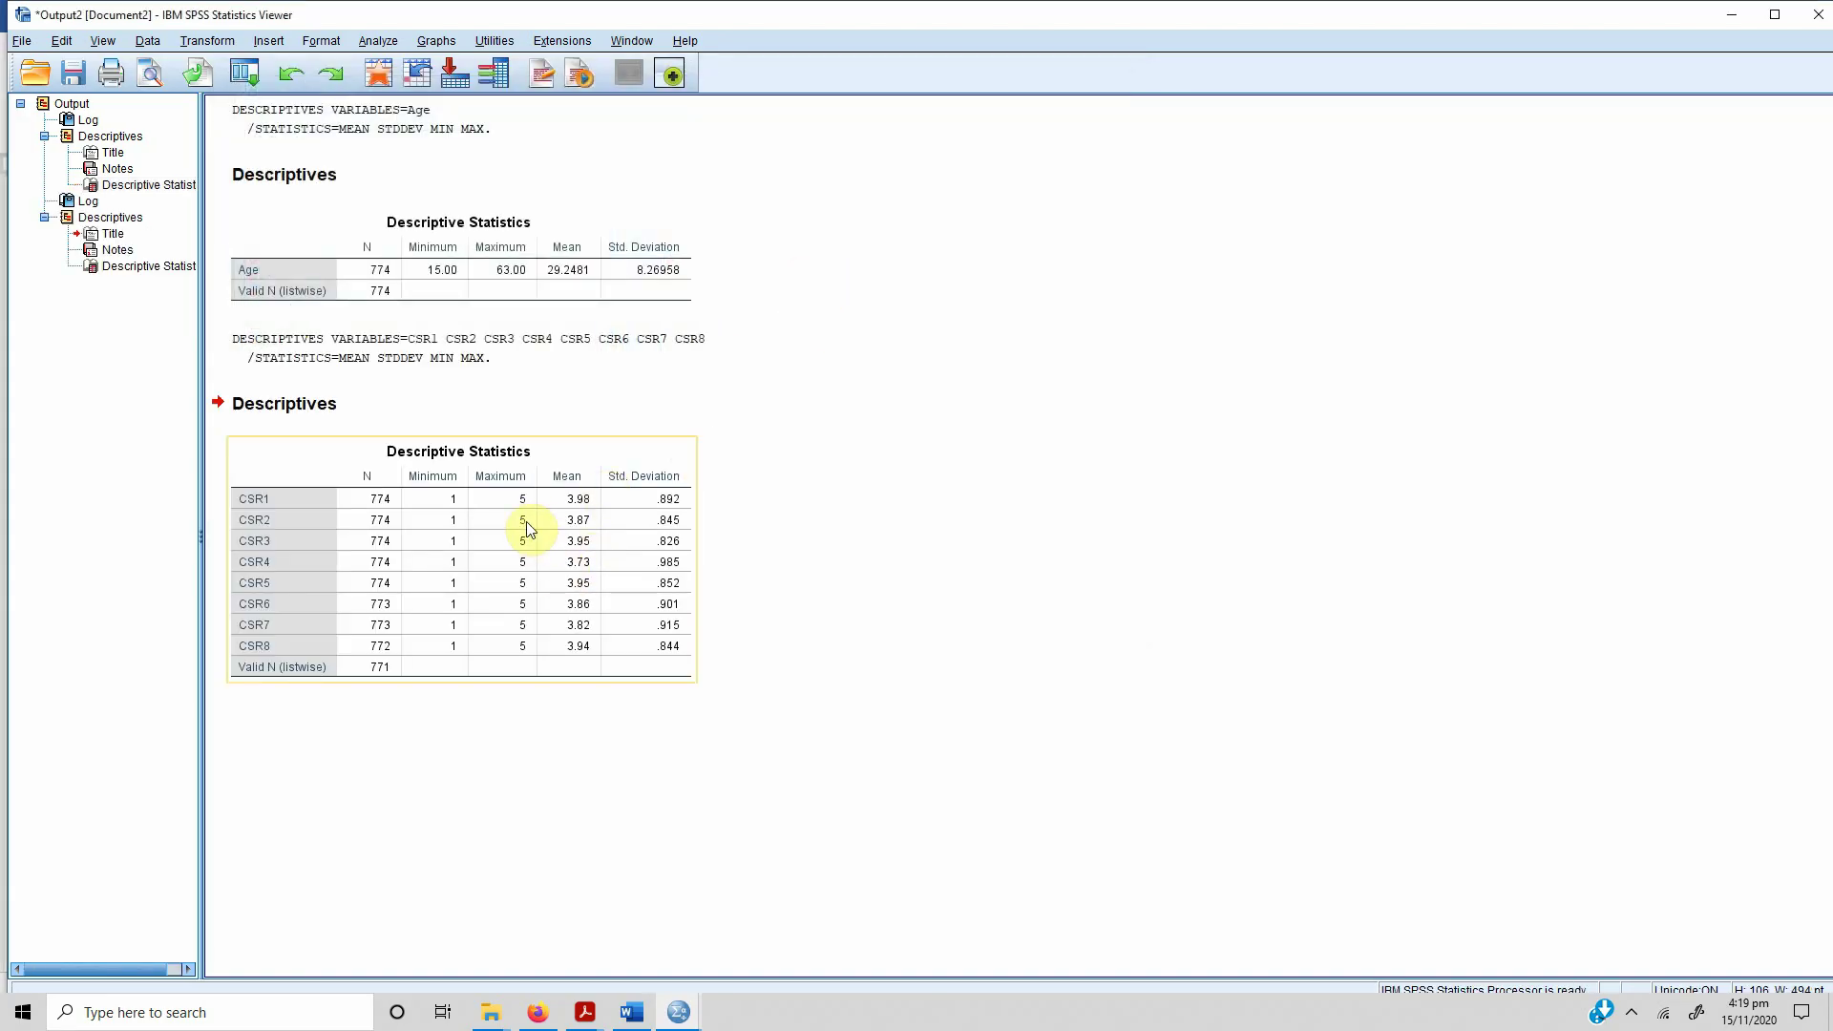
- Copy the CSR Descriptive Statistics table from SPSS and paste it into the Word document in place of the existing Table 2
click(528, 528)
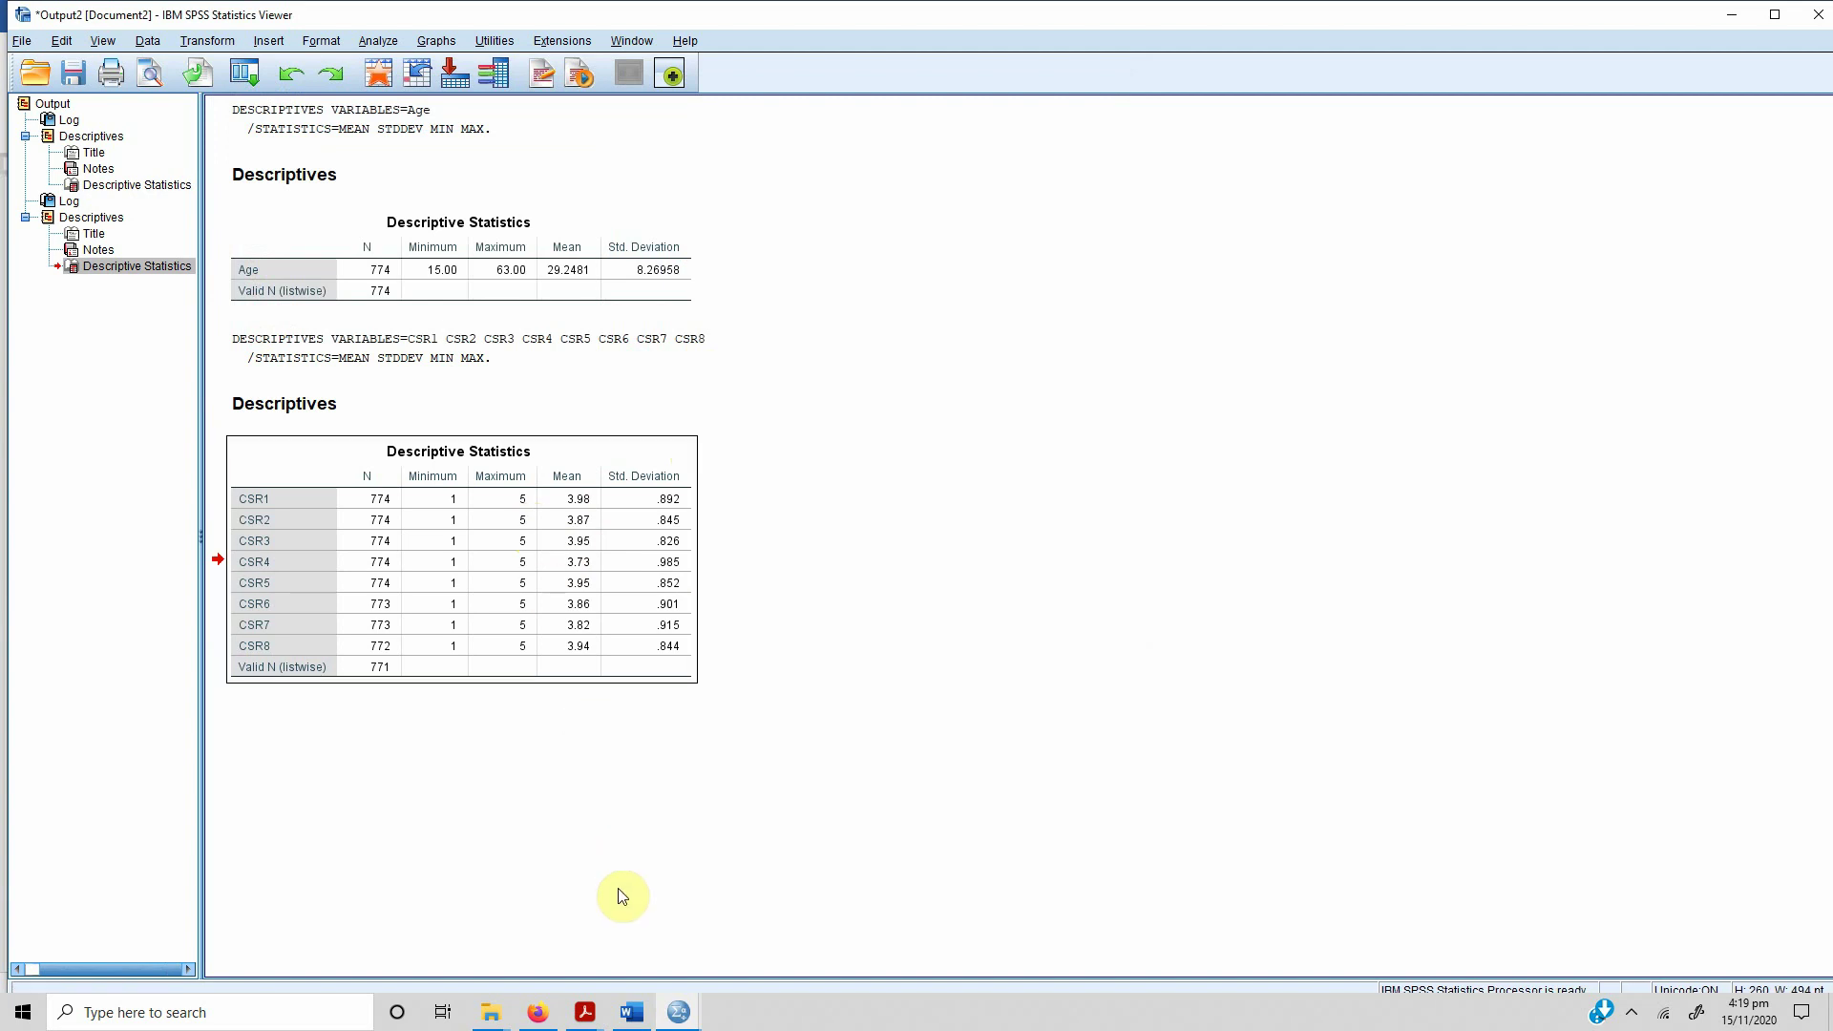
key(alt+Tab)
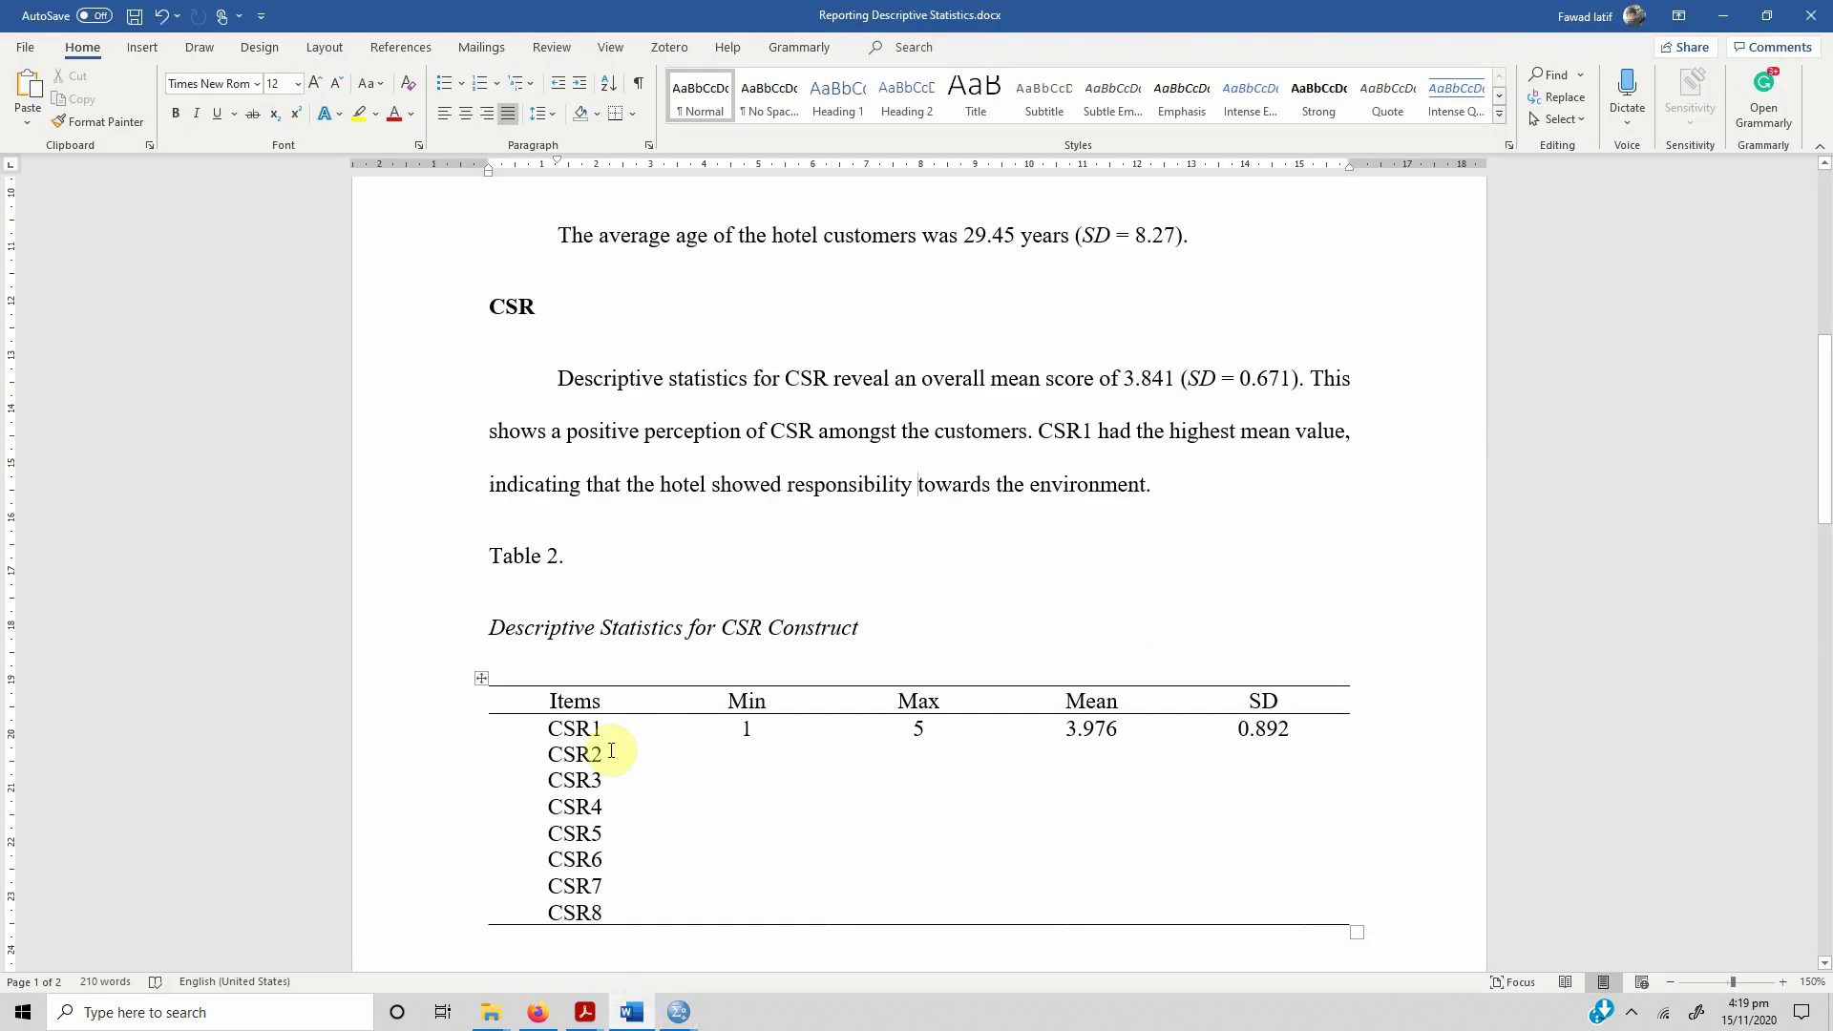
click(481, 678)
key(BackSpace)
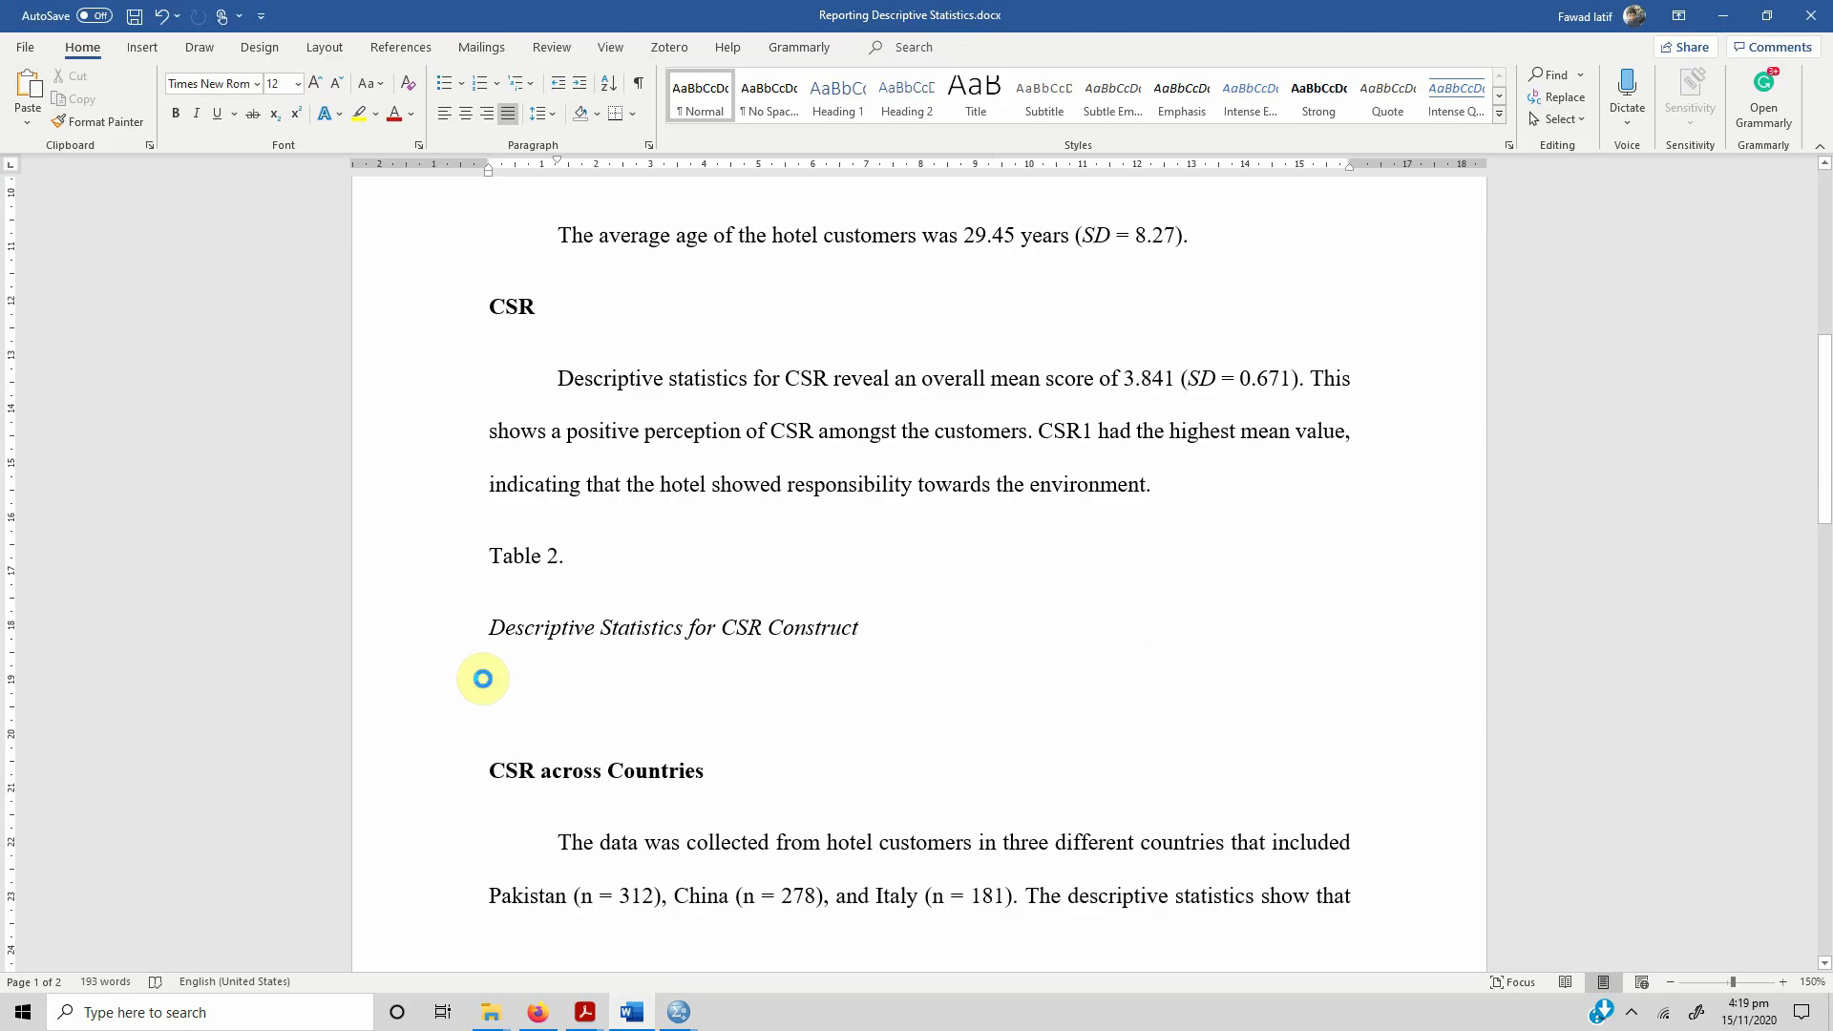
key(ctrl+v)
- Delete the "Descriptive Statistics" title row from the pasted table and apply all borders to the remaining cells
scroll(768, 311, up, 3)
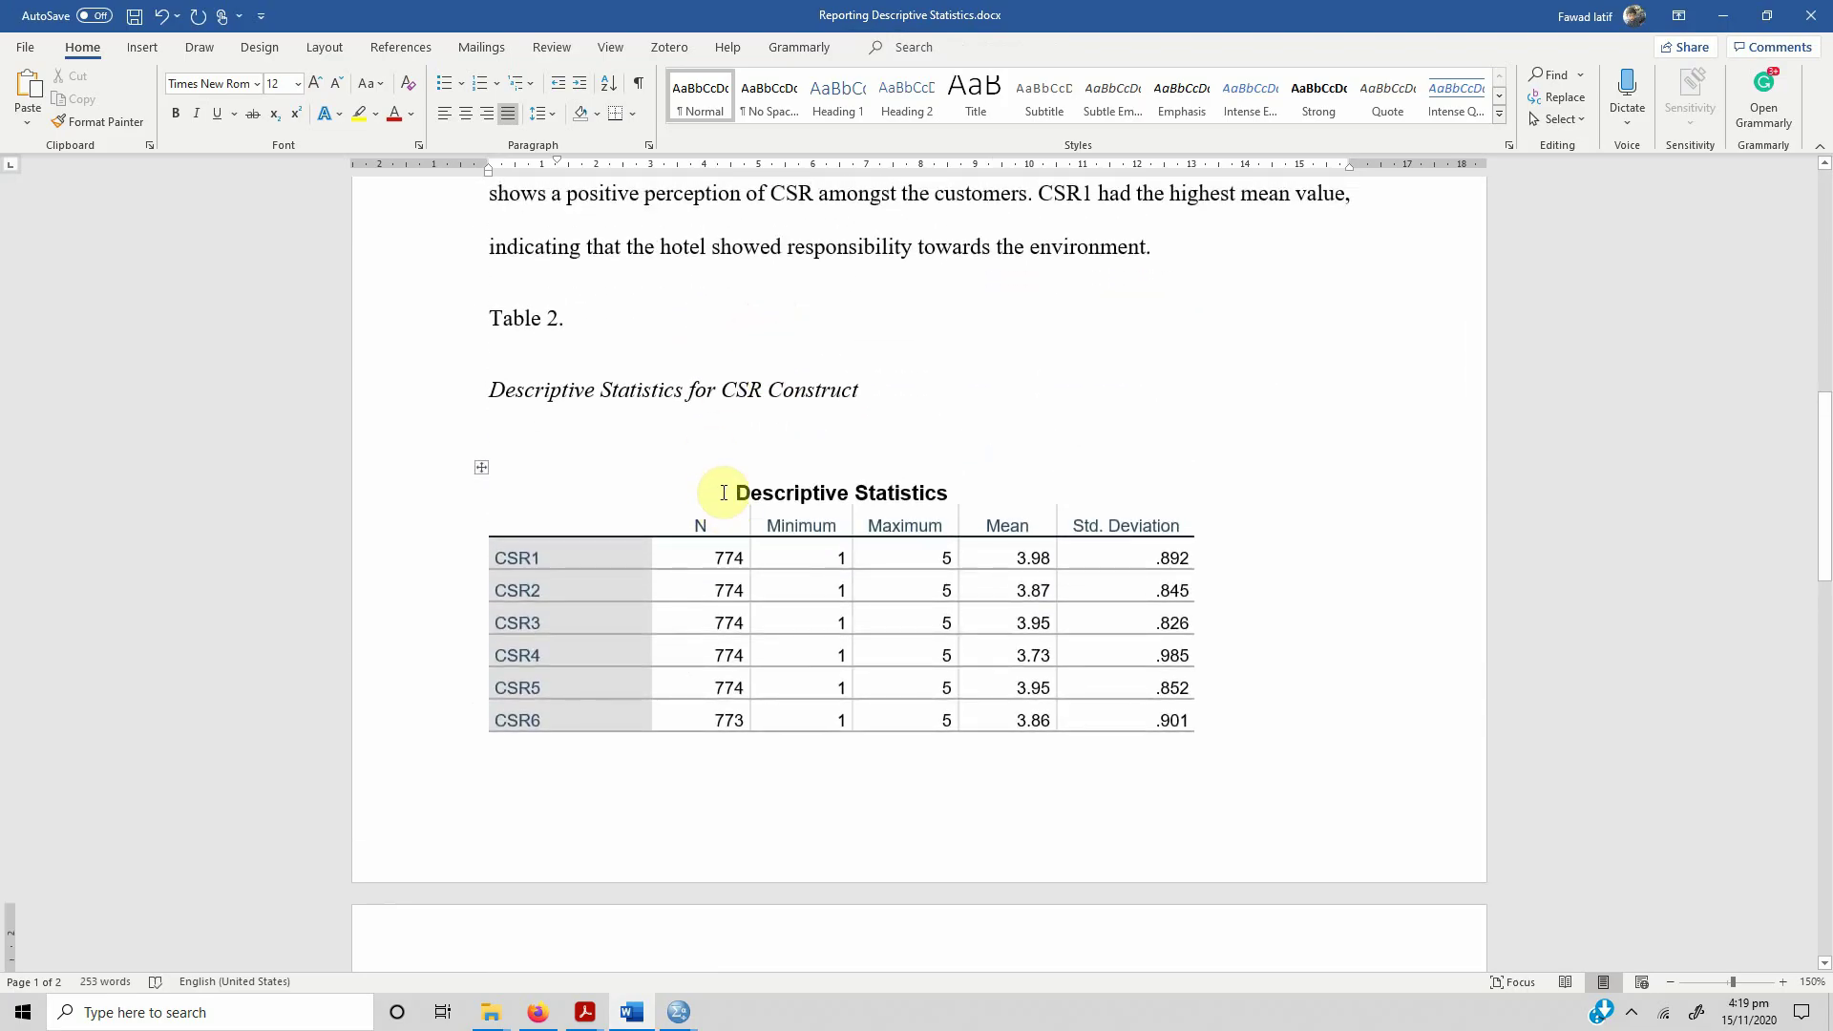
drag(724, 492, 731, 535)
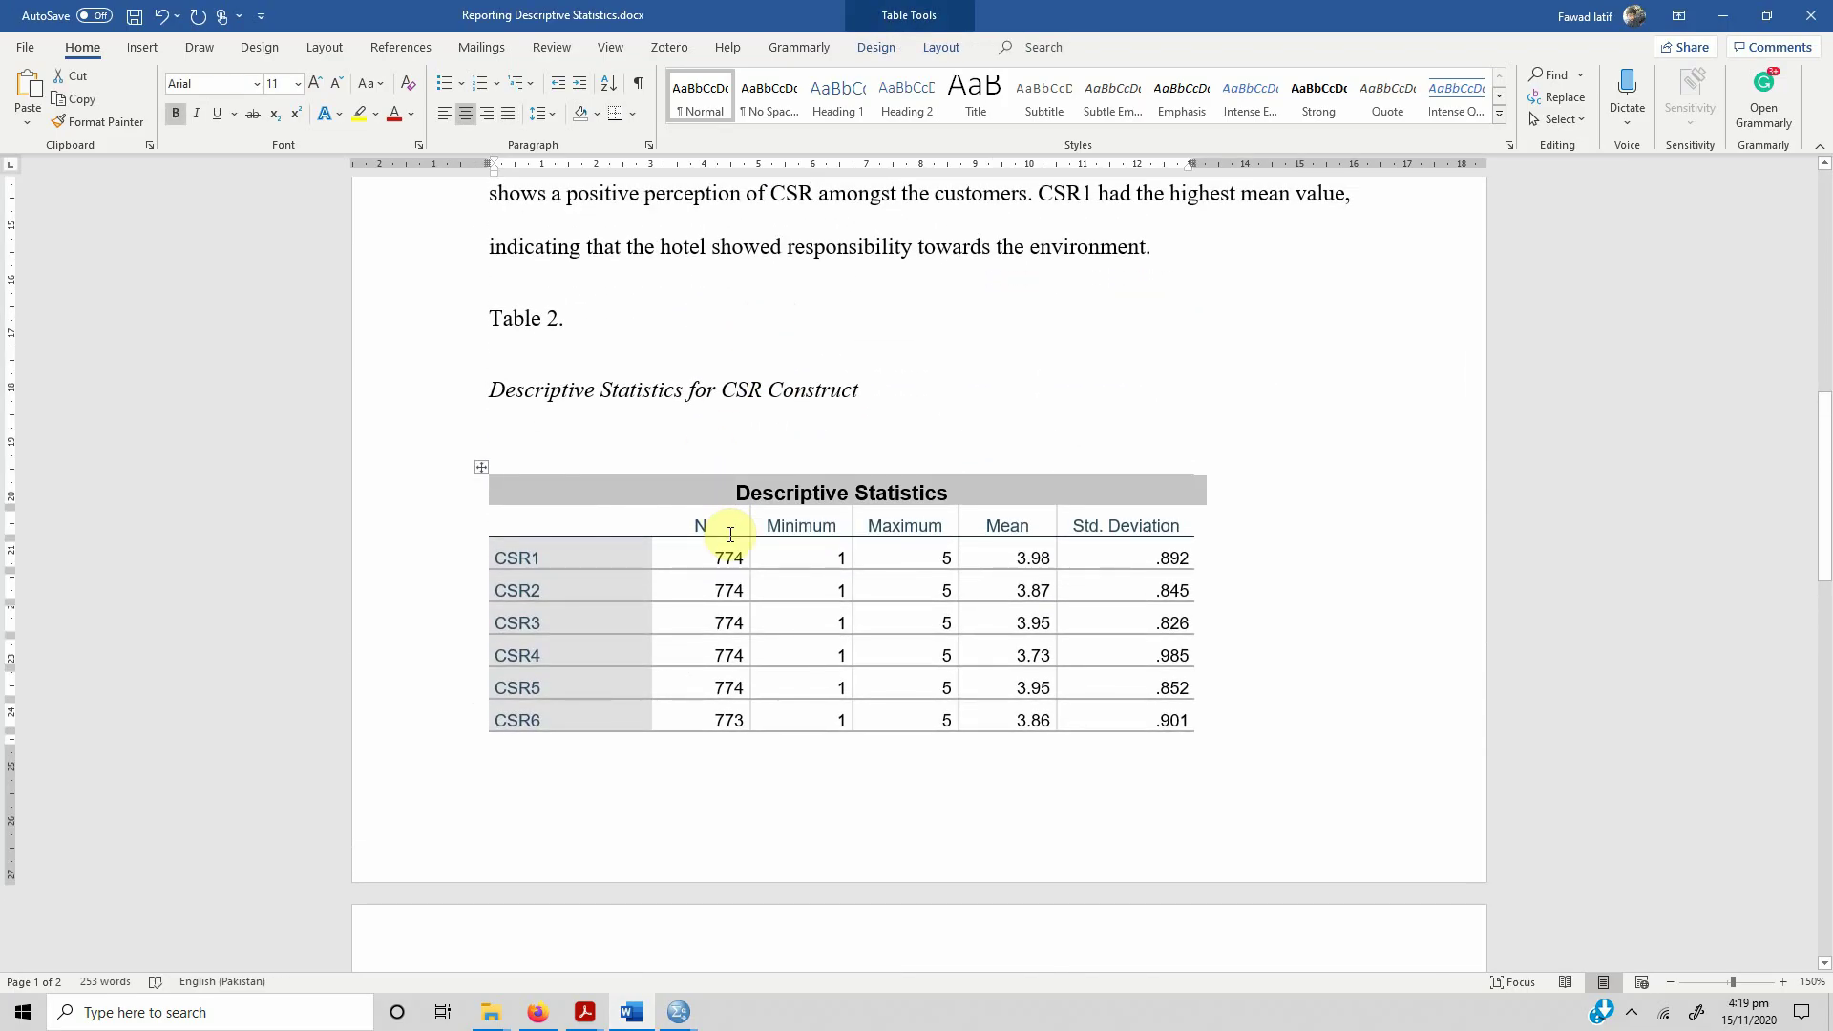
key(BackSpace)
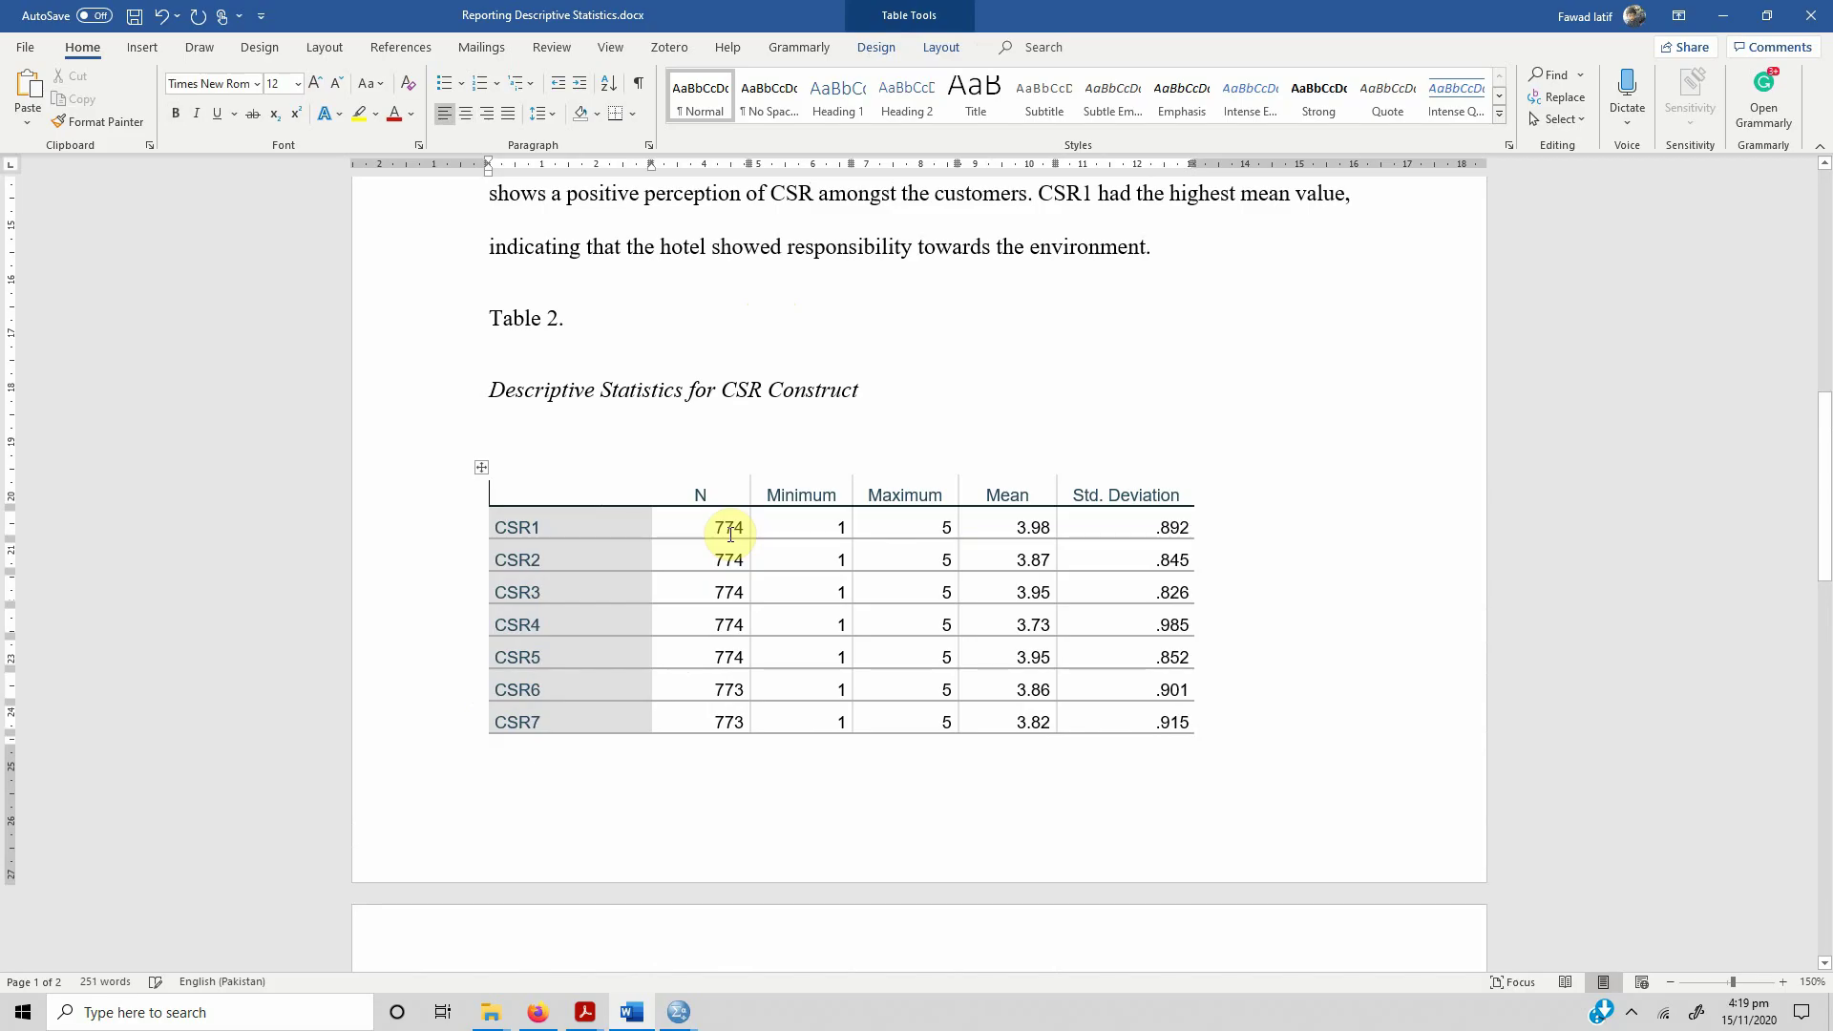
click(477, 468)
click(640, 117)
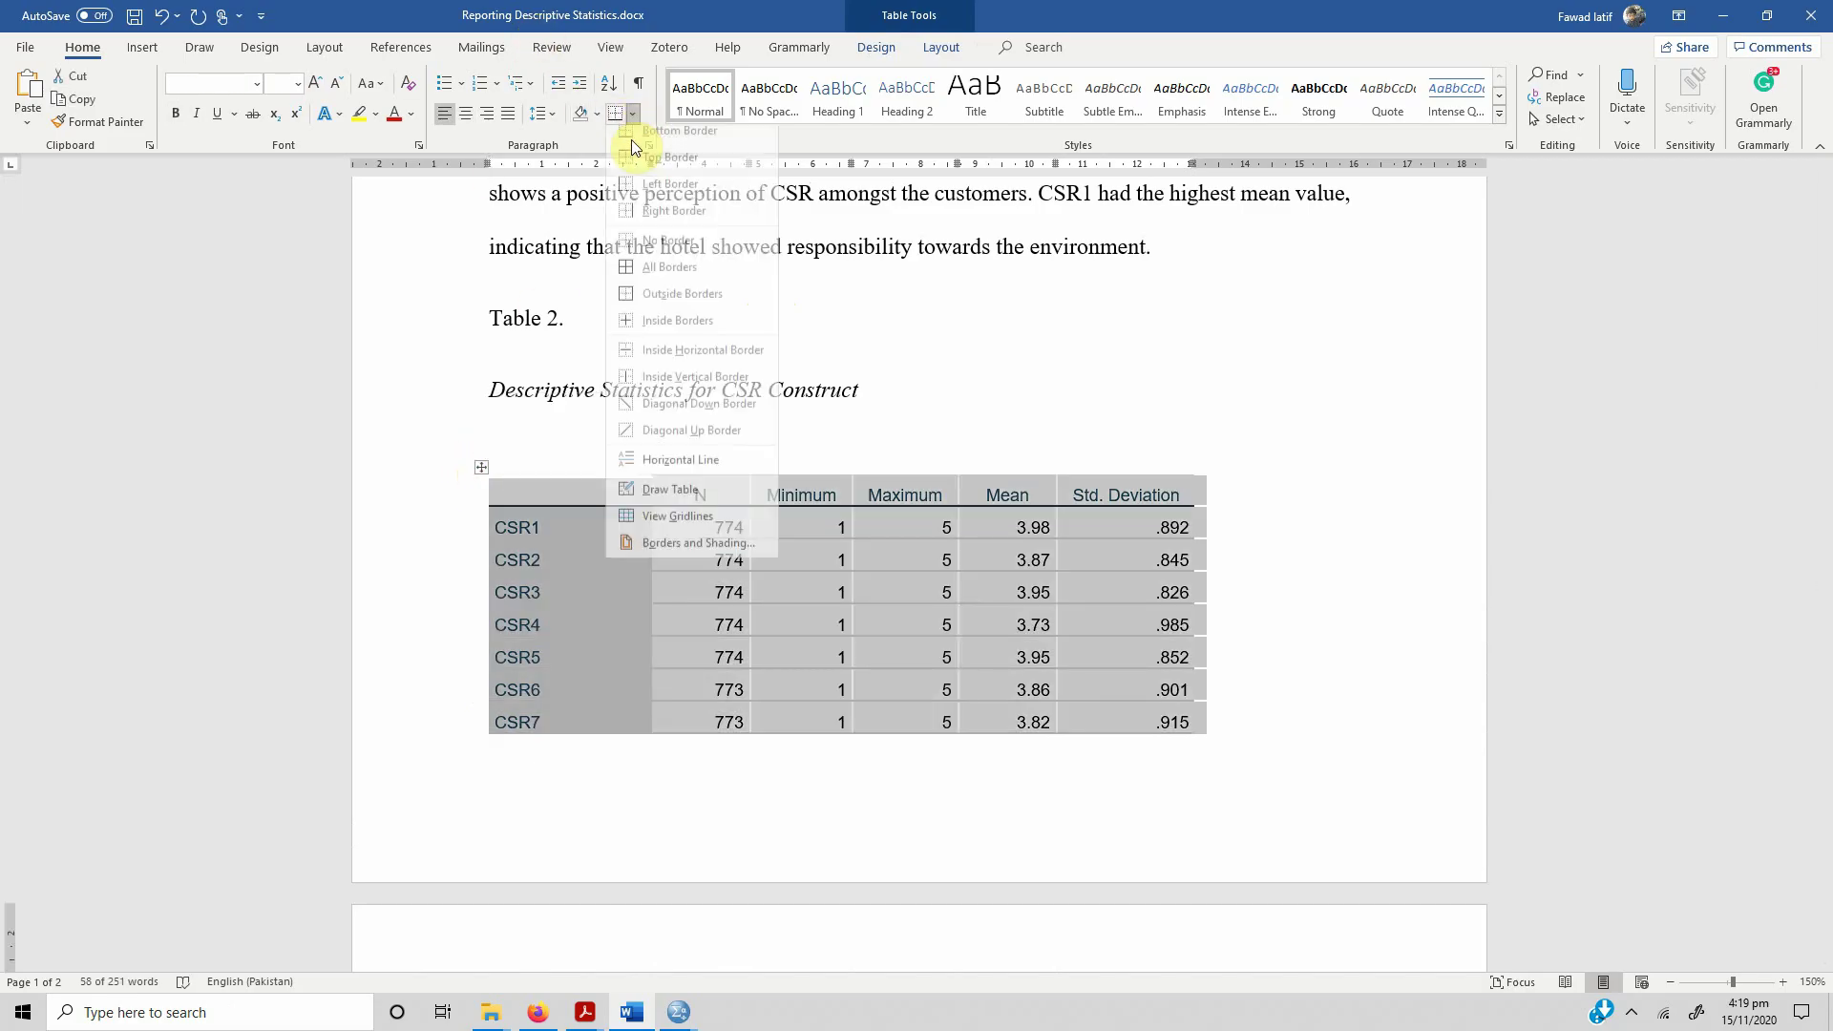
click(661, 287)
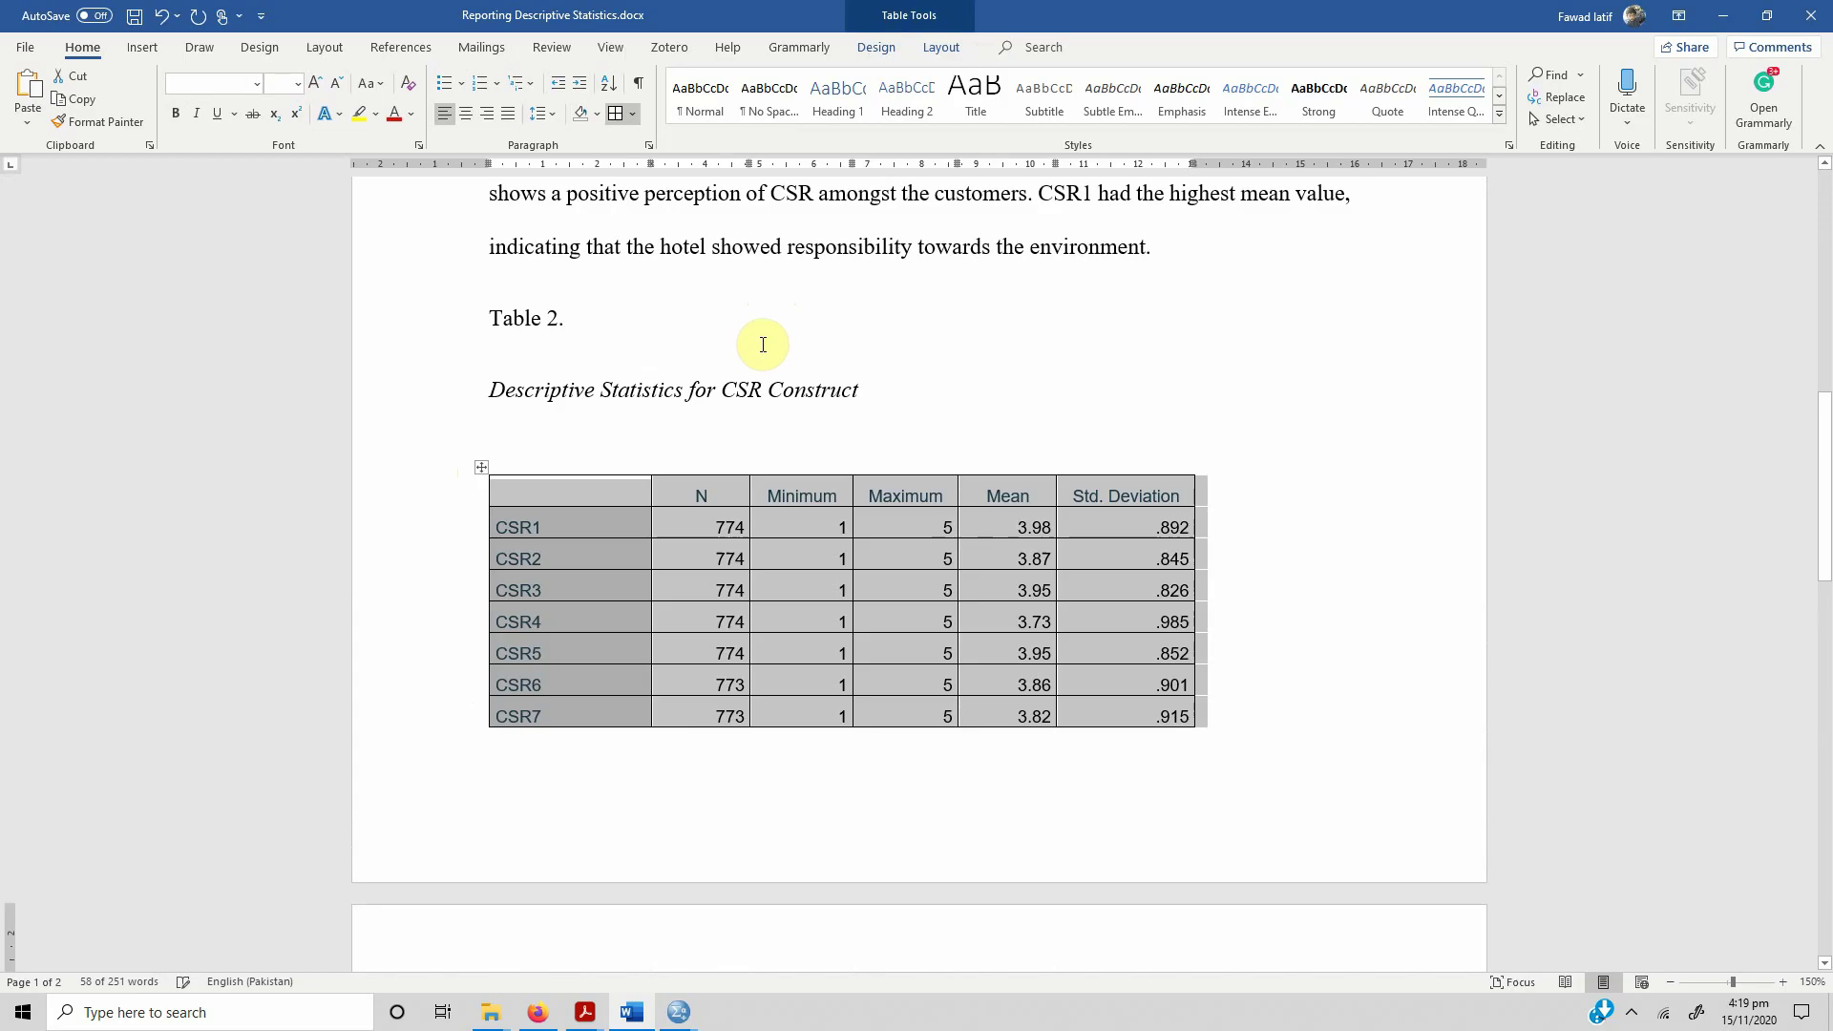
- Apply the plain grid table style to the CSR table and autofit it to the full text width
click(877, 48)
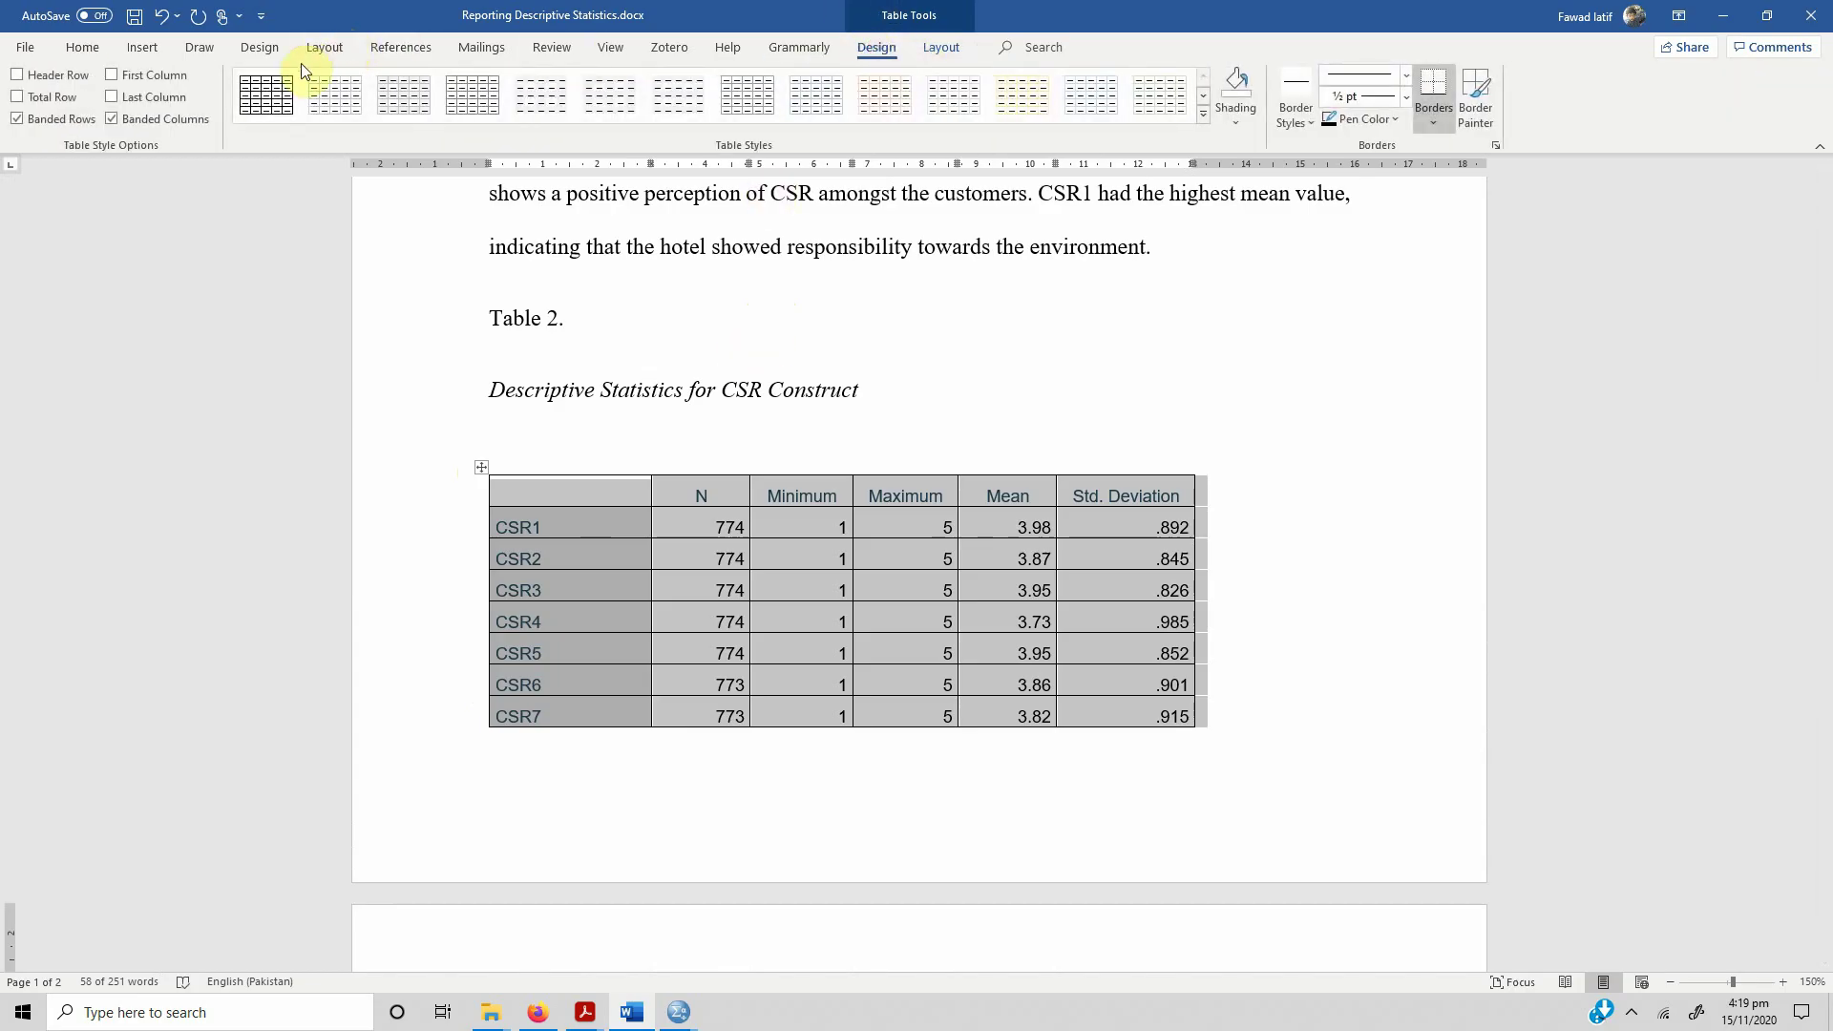
click(280, 103)
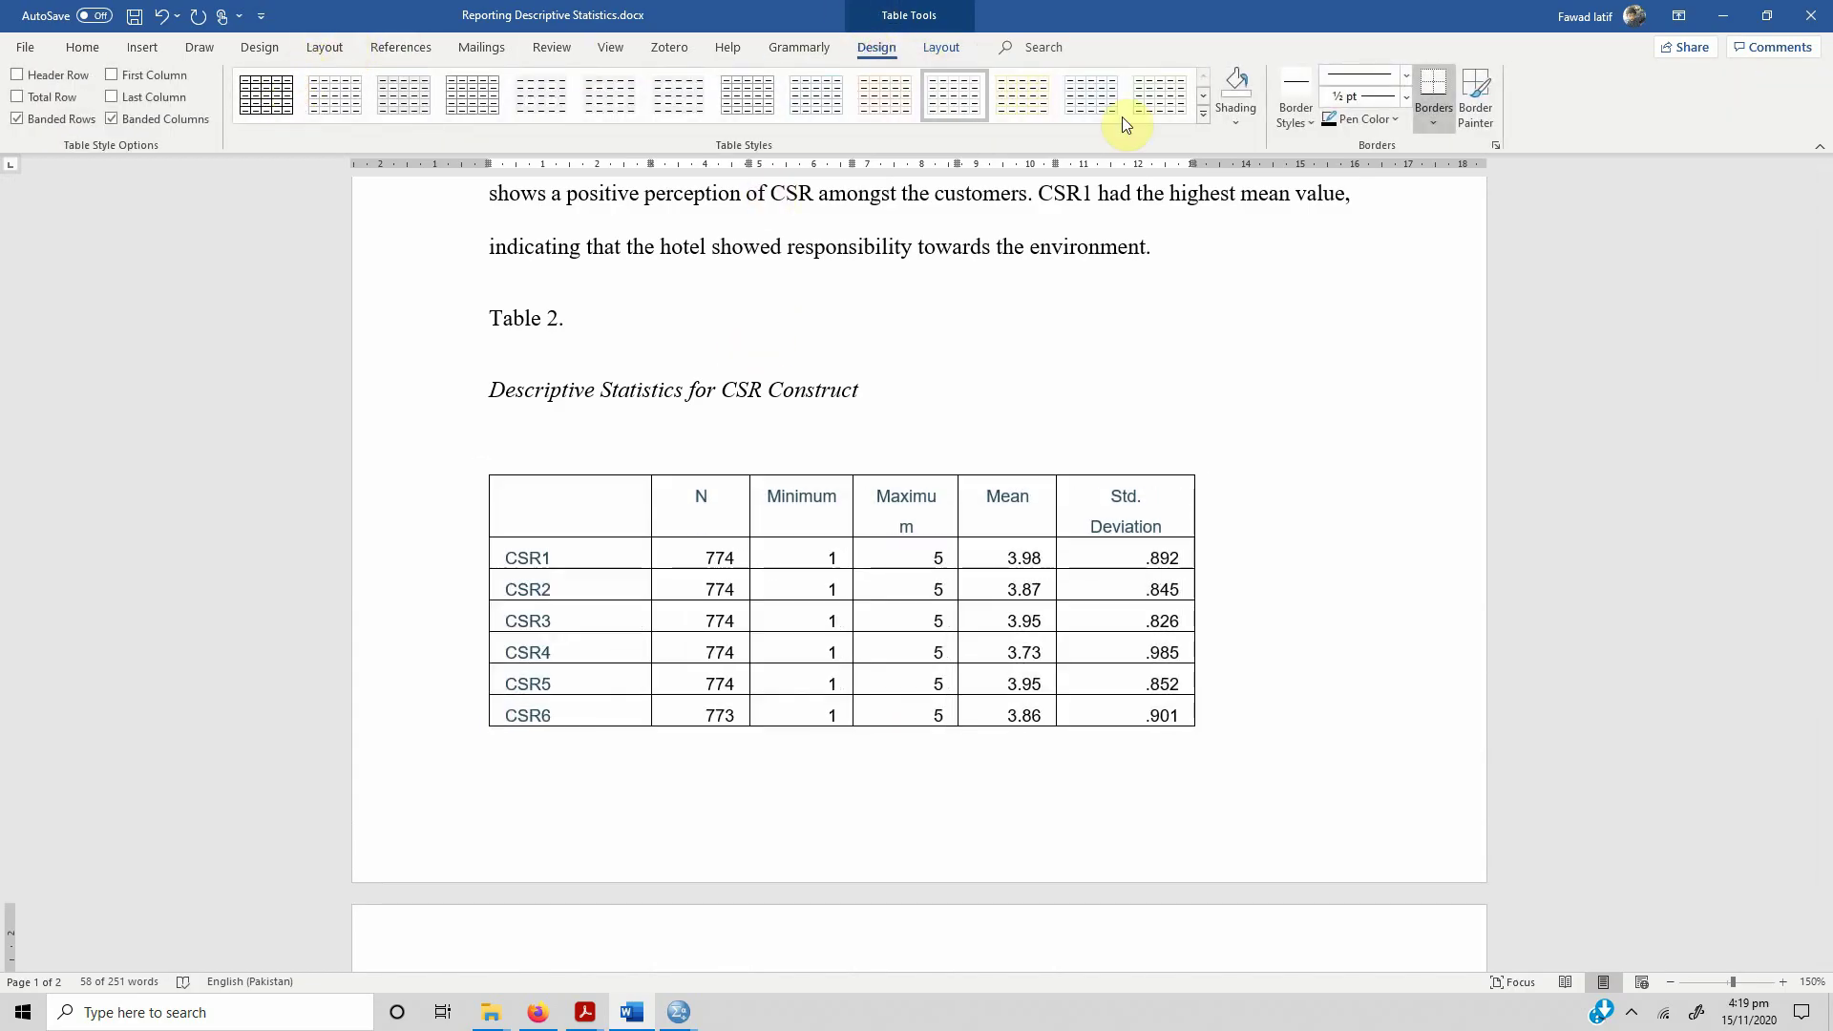
click(1203, 114)
click(279, 134)
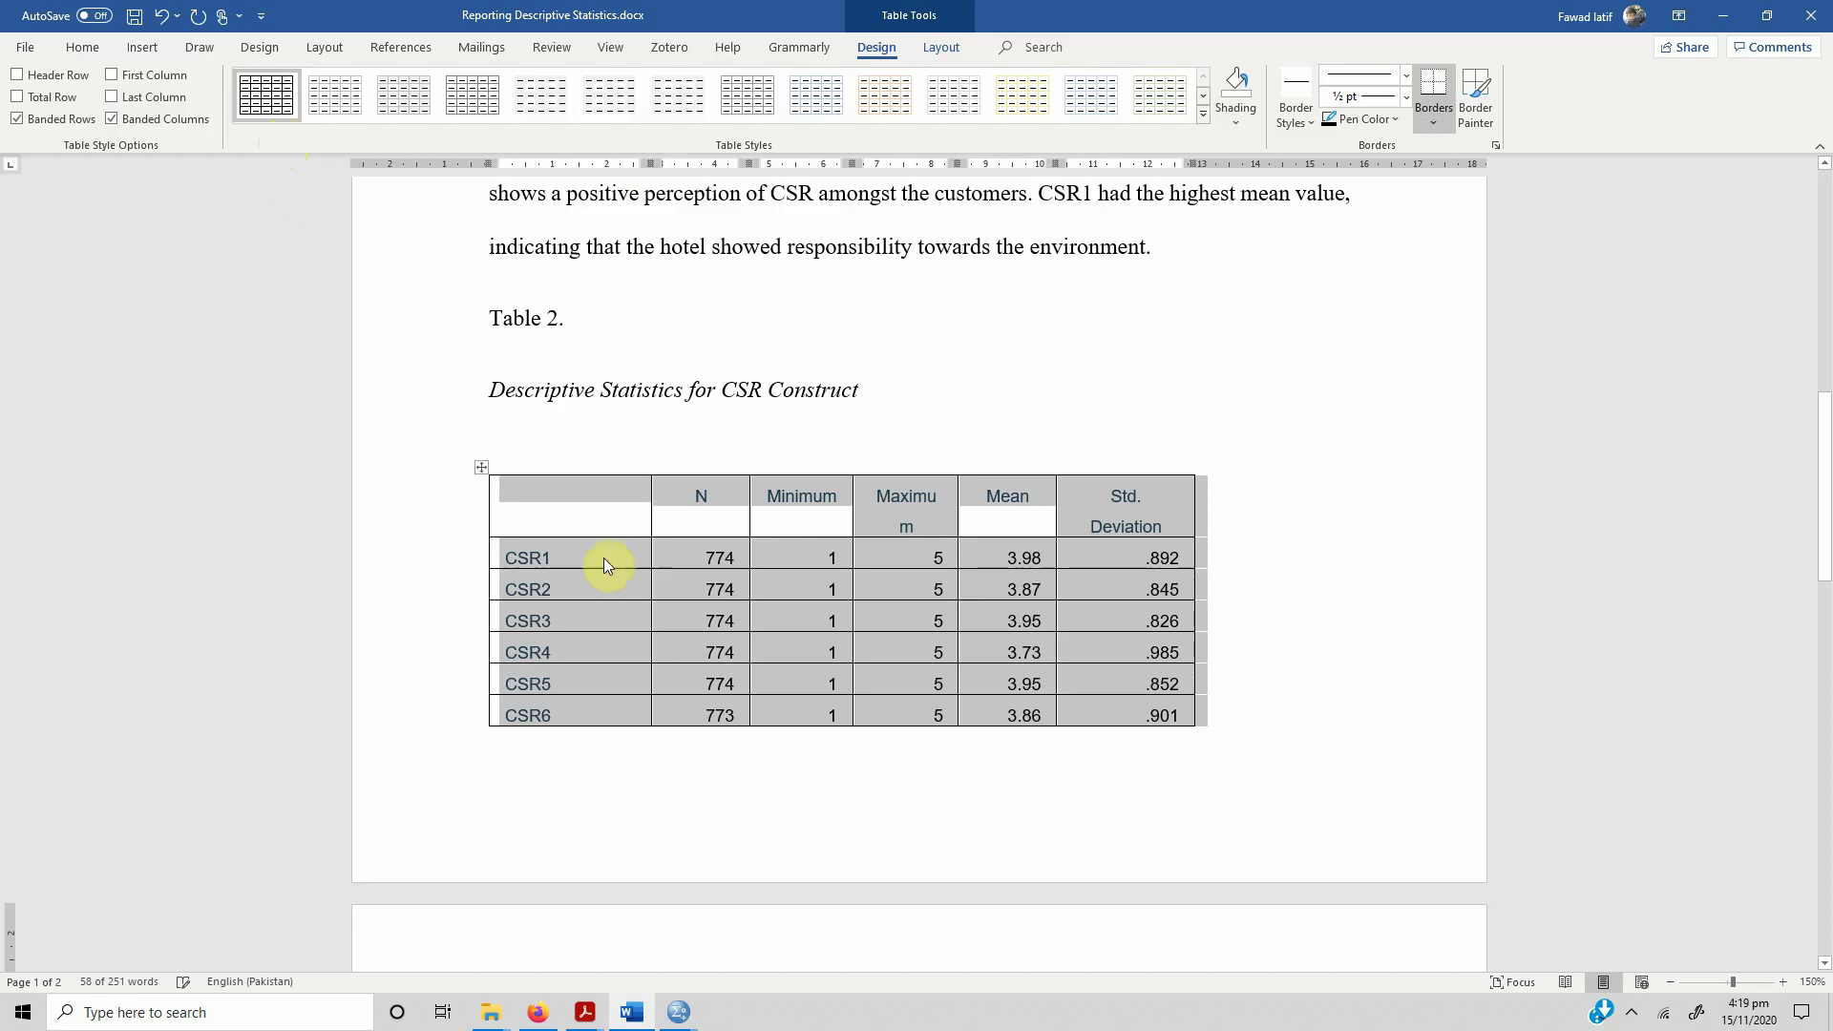
right_click(481, 471)
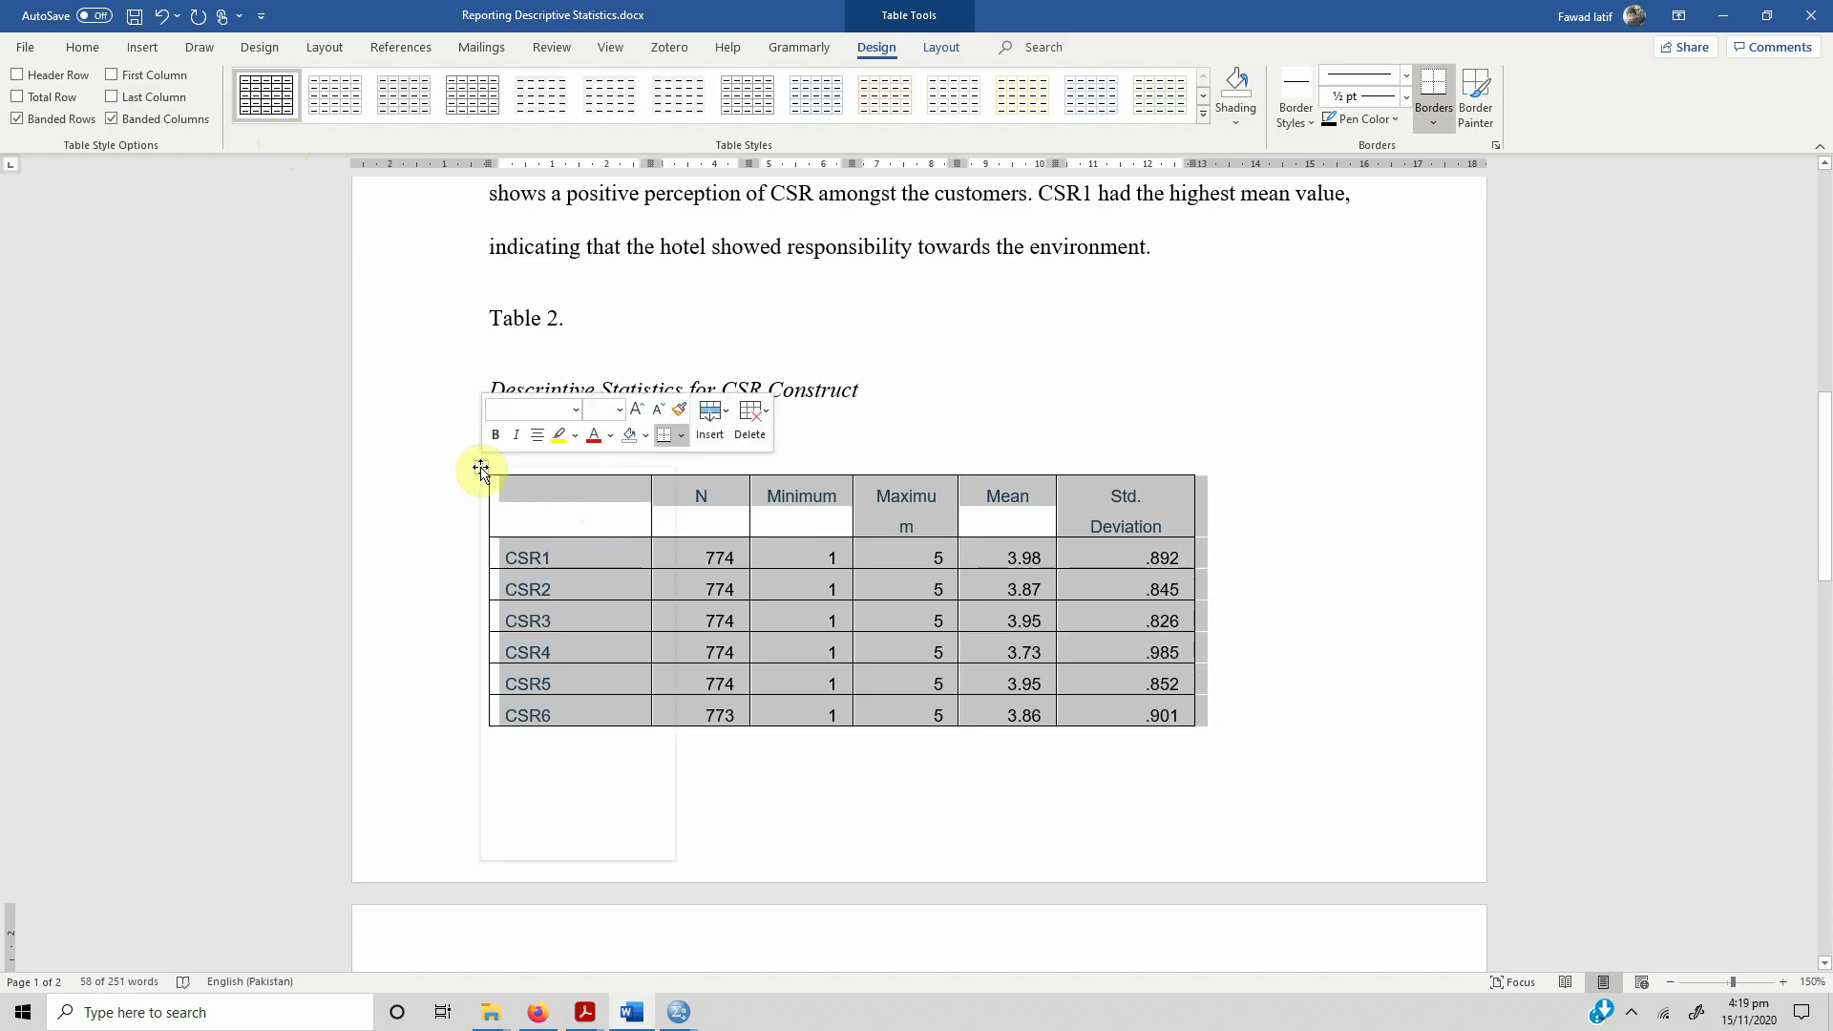
mouse_move(569, 735)
click(724, 761)
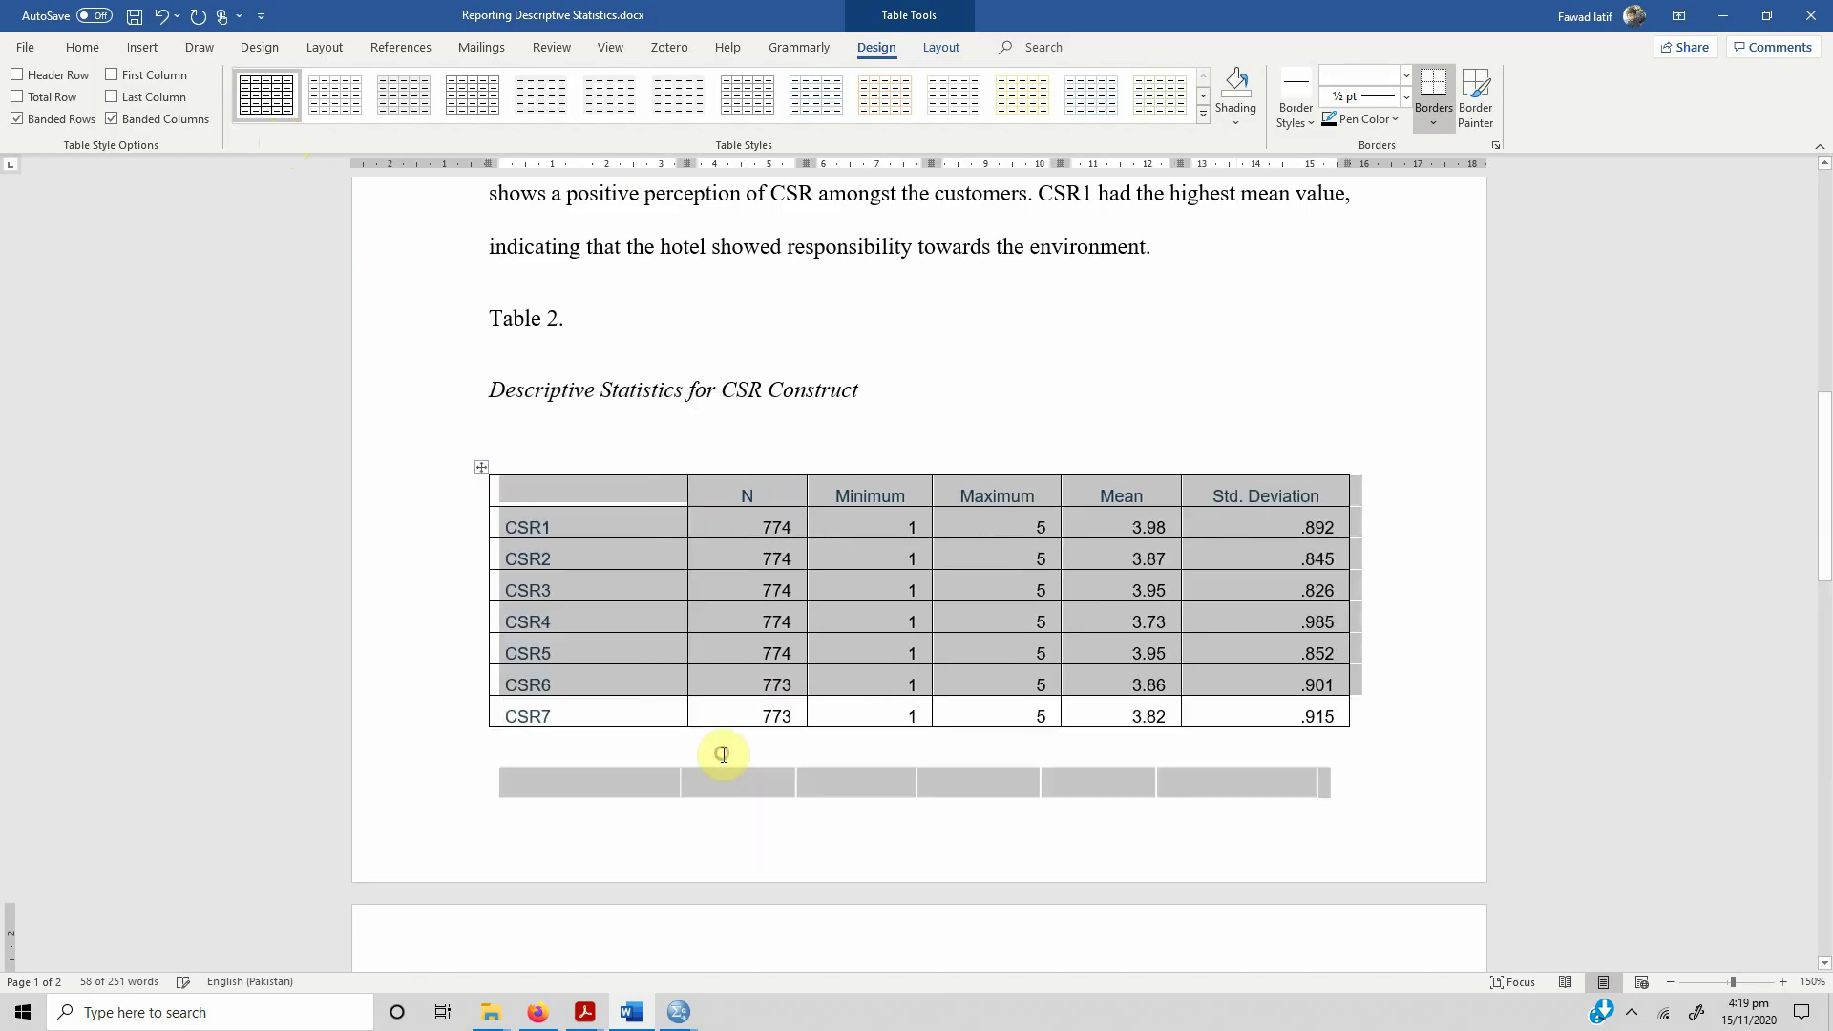
- Centre the contents of the N, Minimum, Maximum, Mean and Std. Deviation columns in the CSR table
click(757, 494)
click(765, 472)
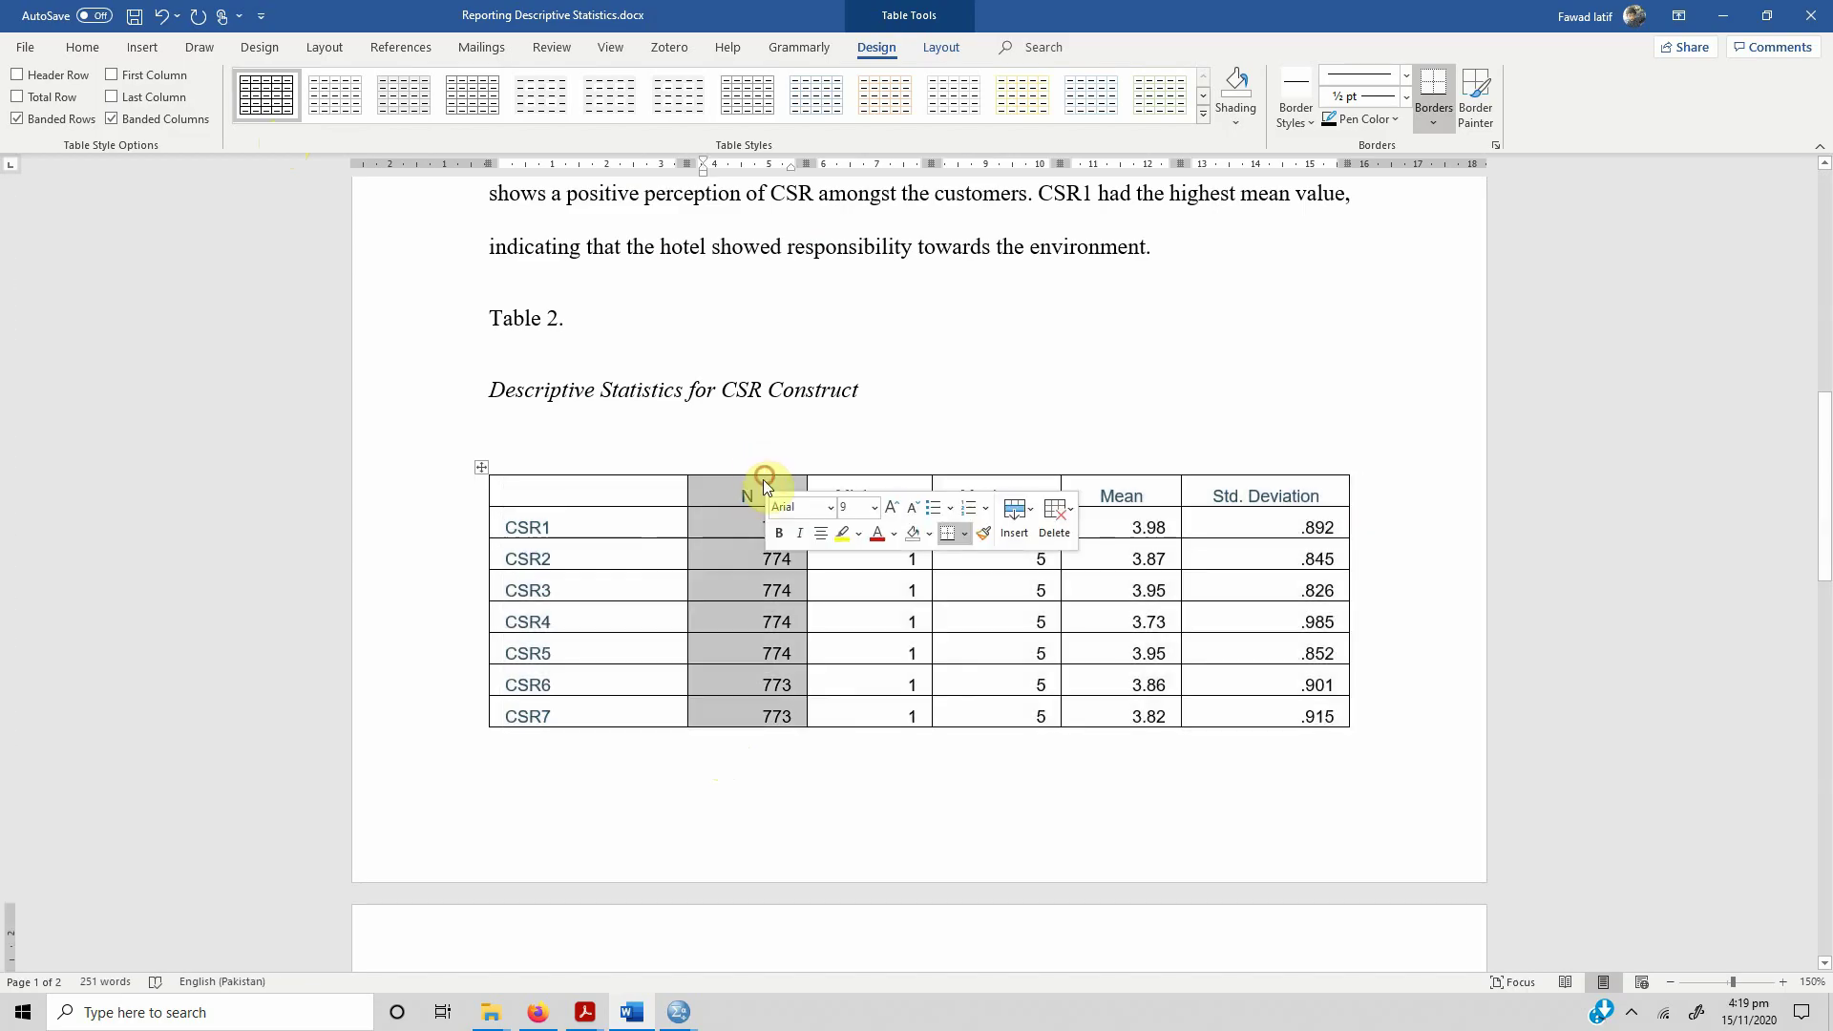
click(771, 495)
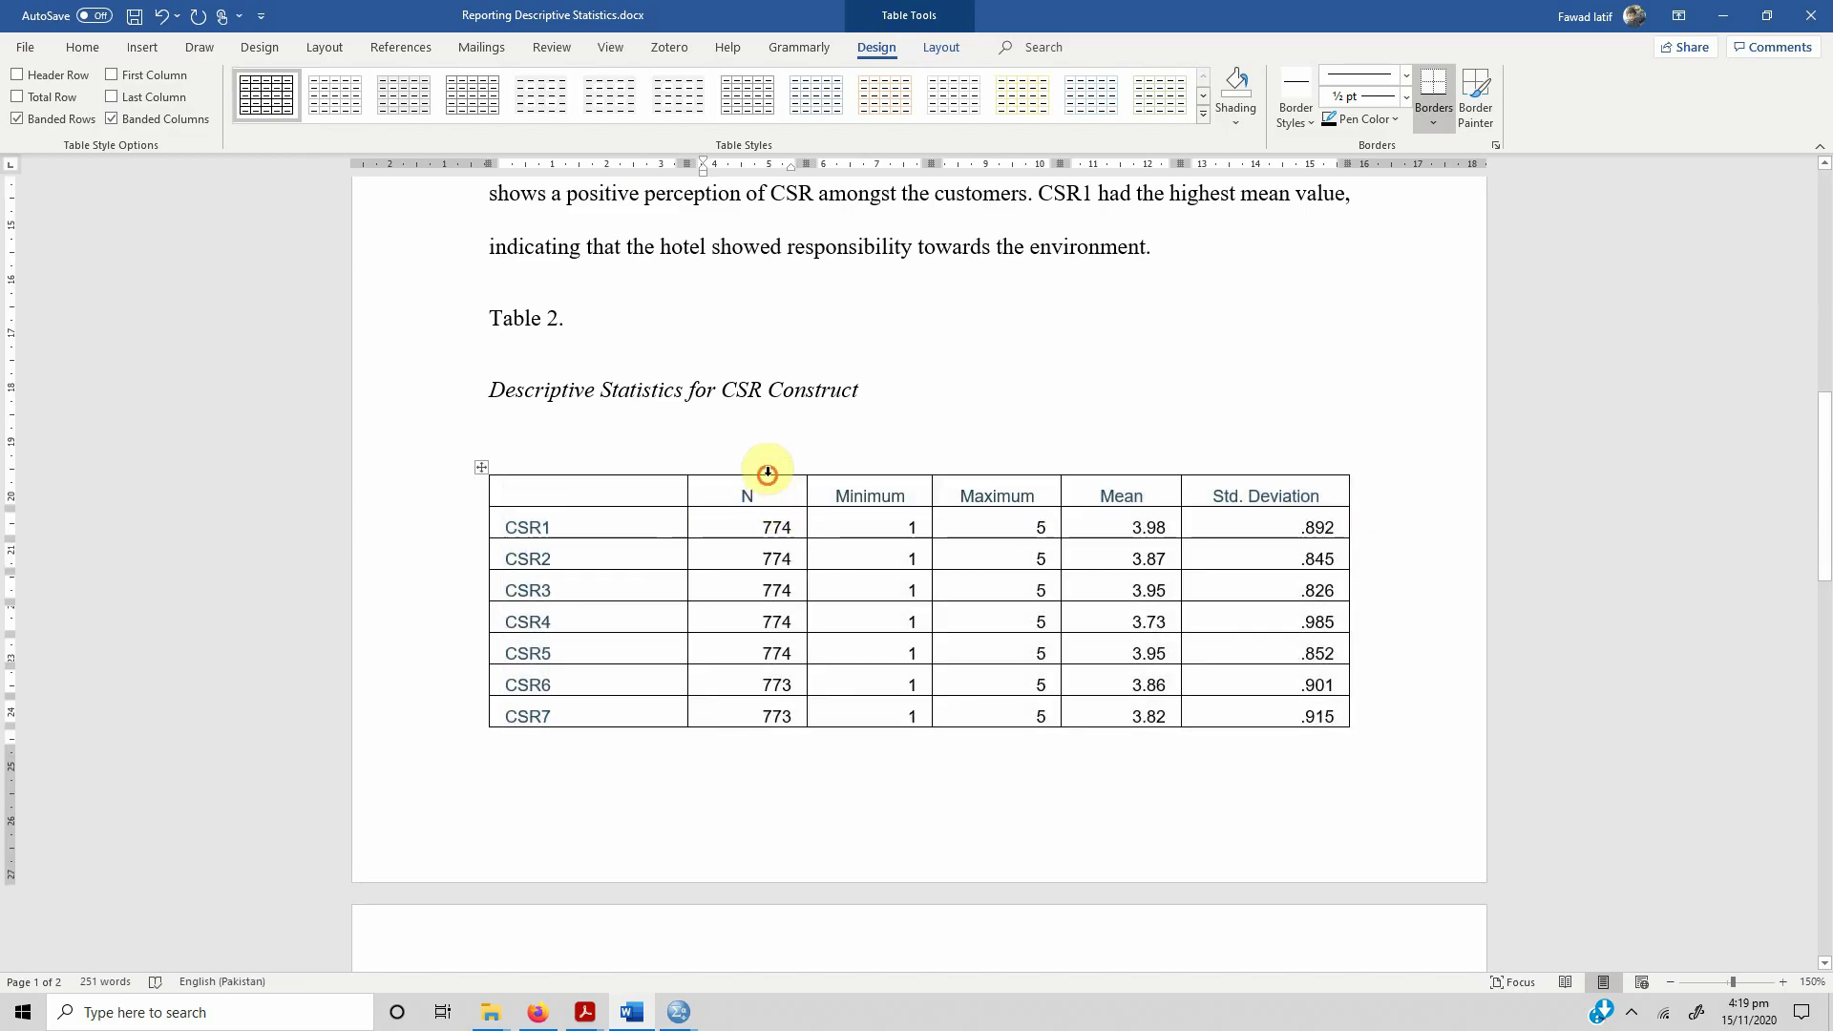
drag(768, 473, 1252, 477)
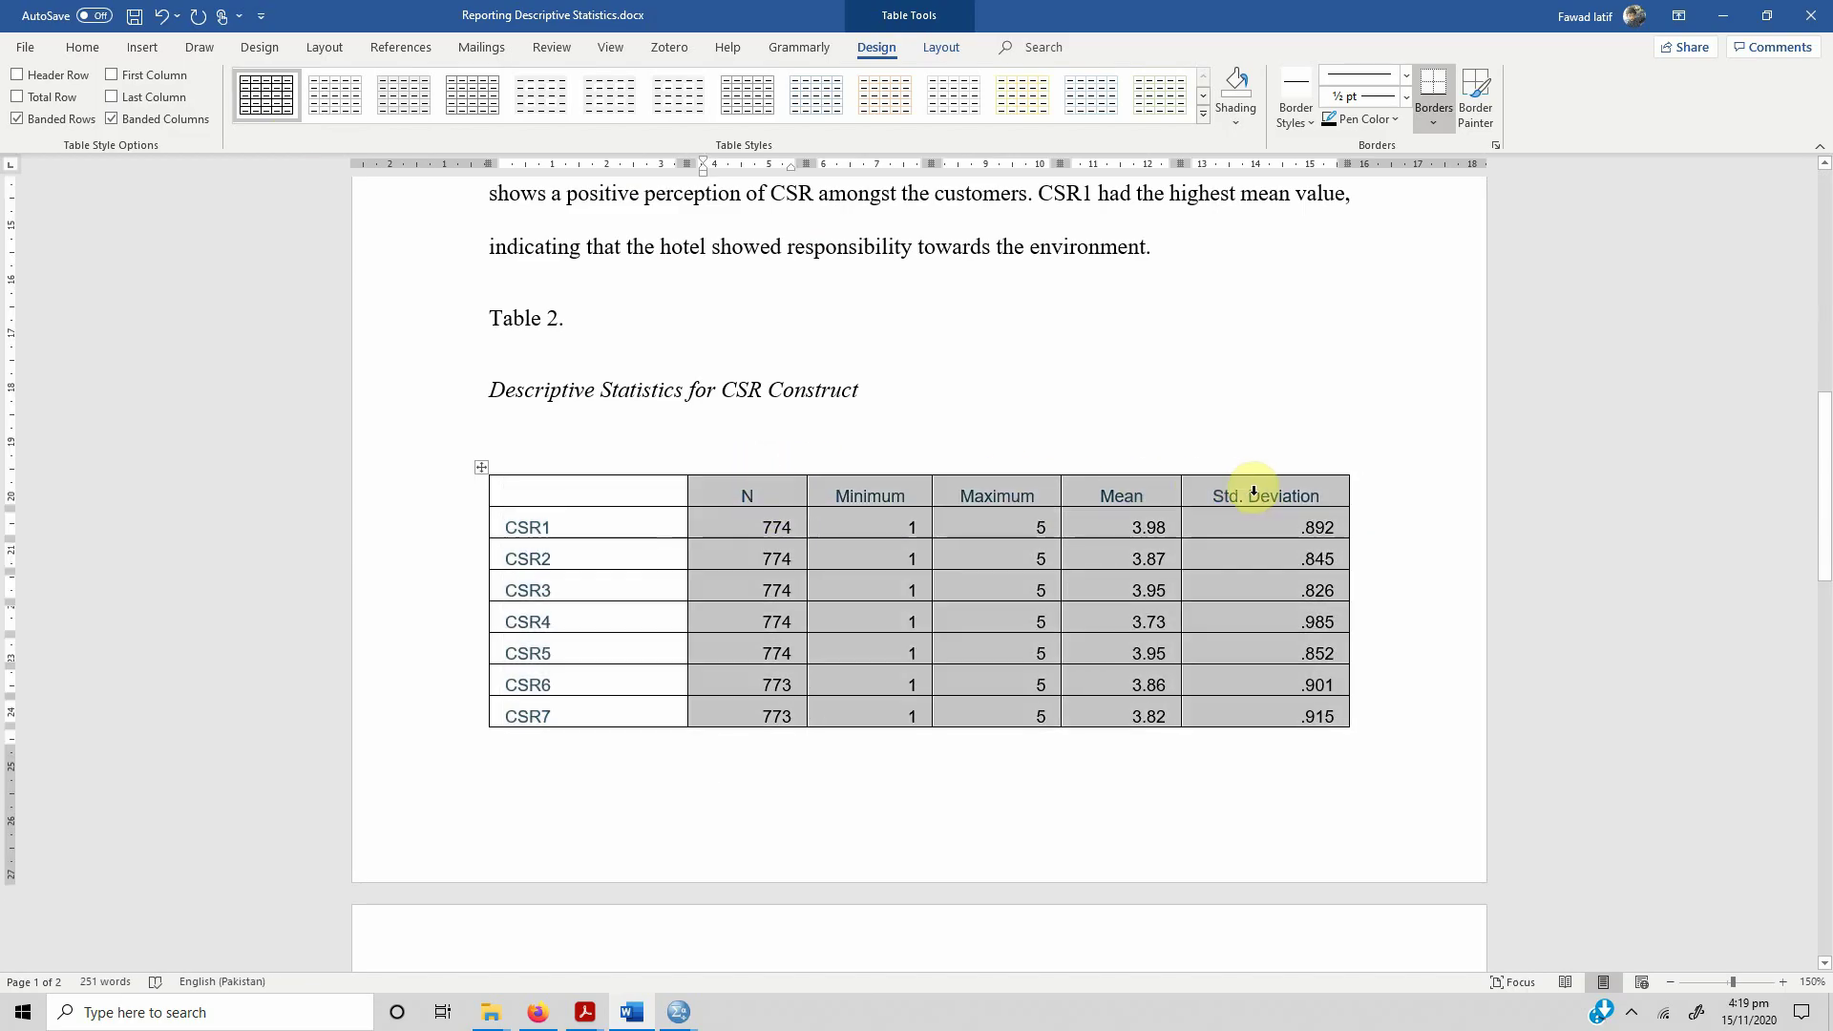
click(103, 49)
click(461, 117)
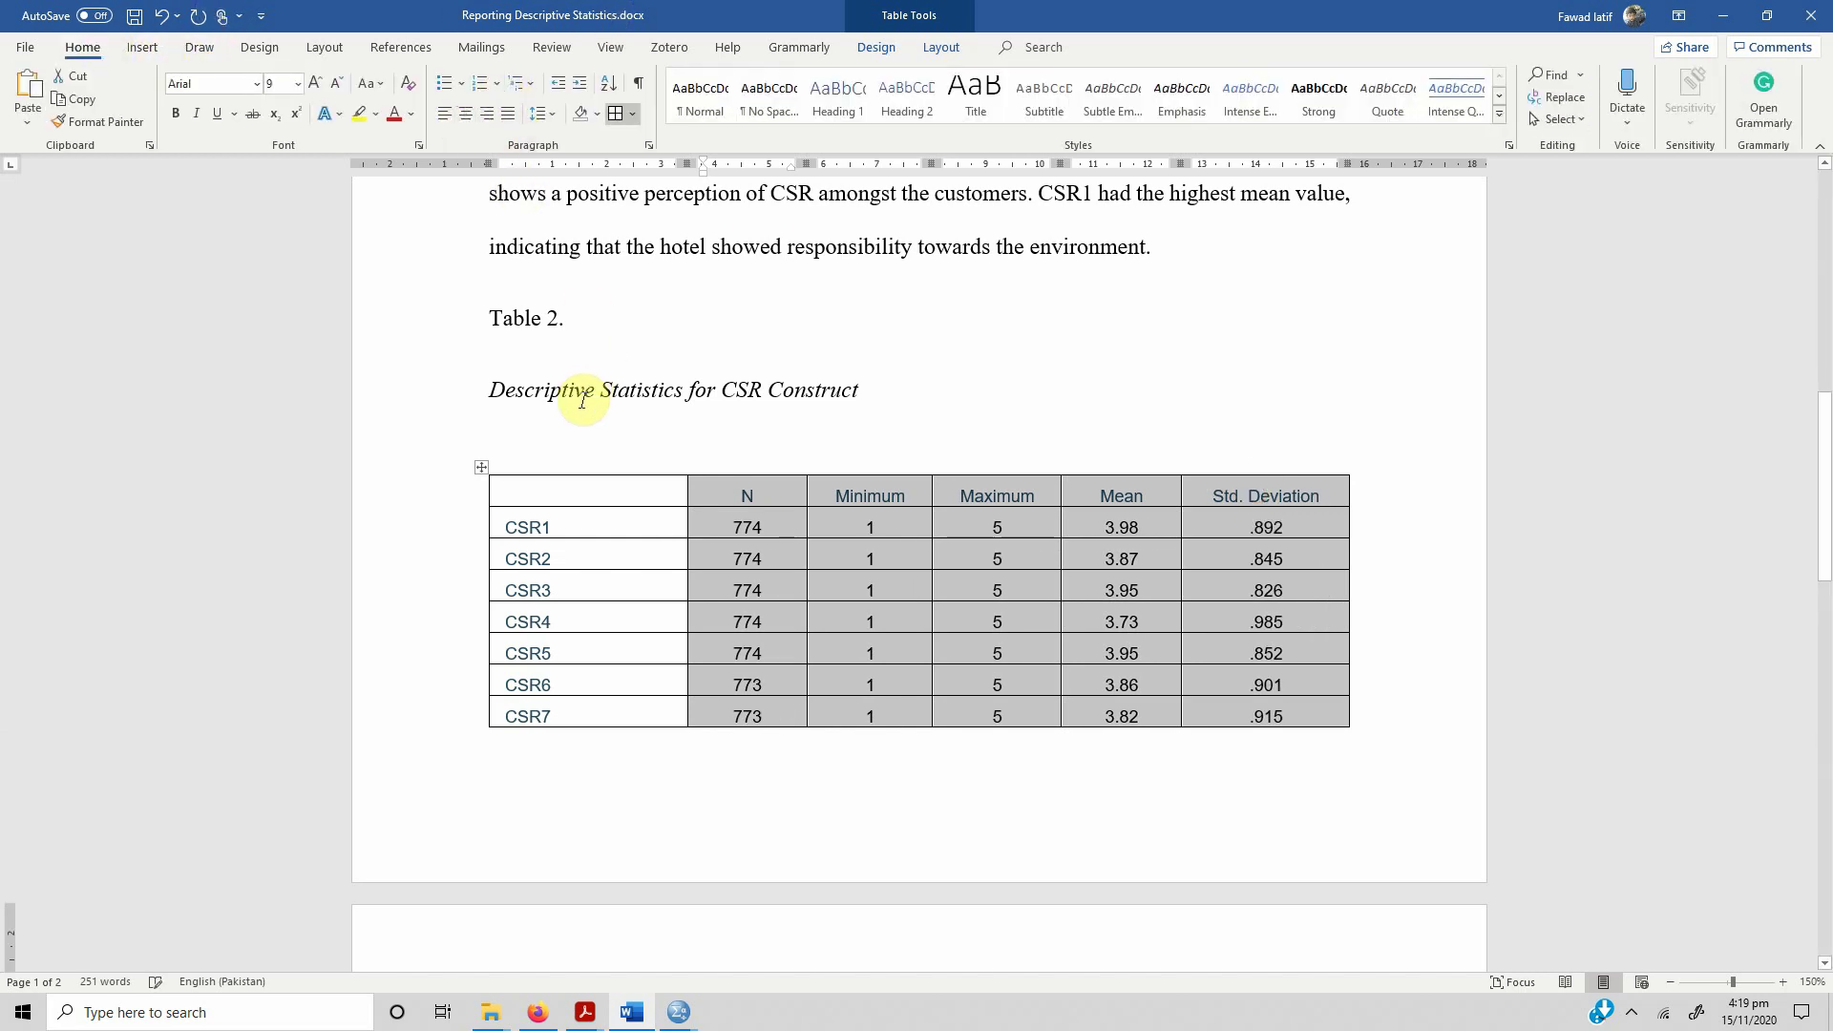
- Delete the blank line between the "Descriptive Statistics for CSR Construct" caption and the table
click(590, 444)
click(592, 468)
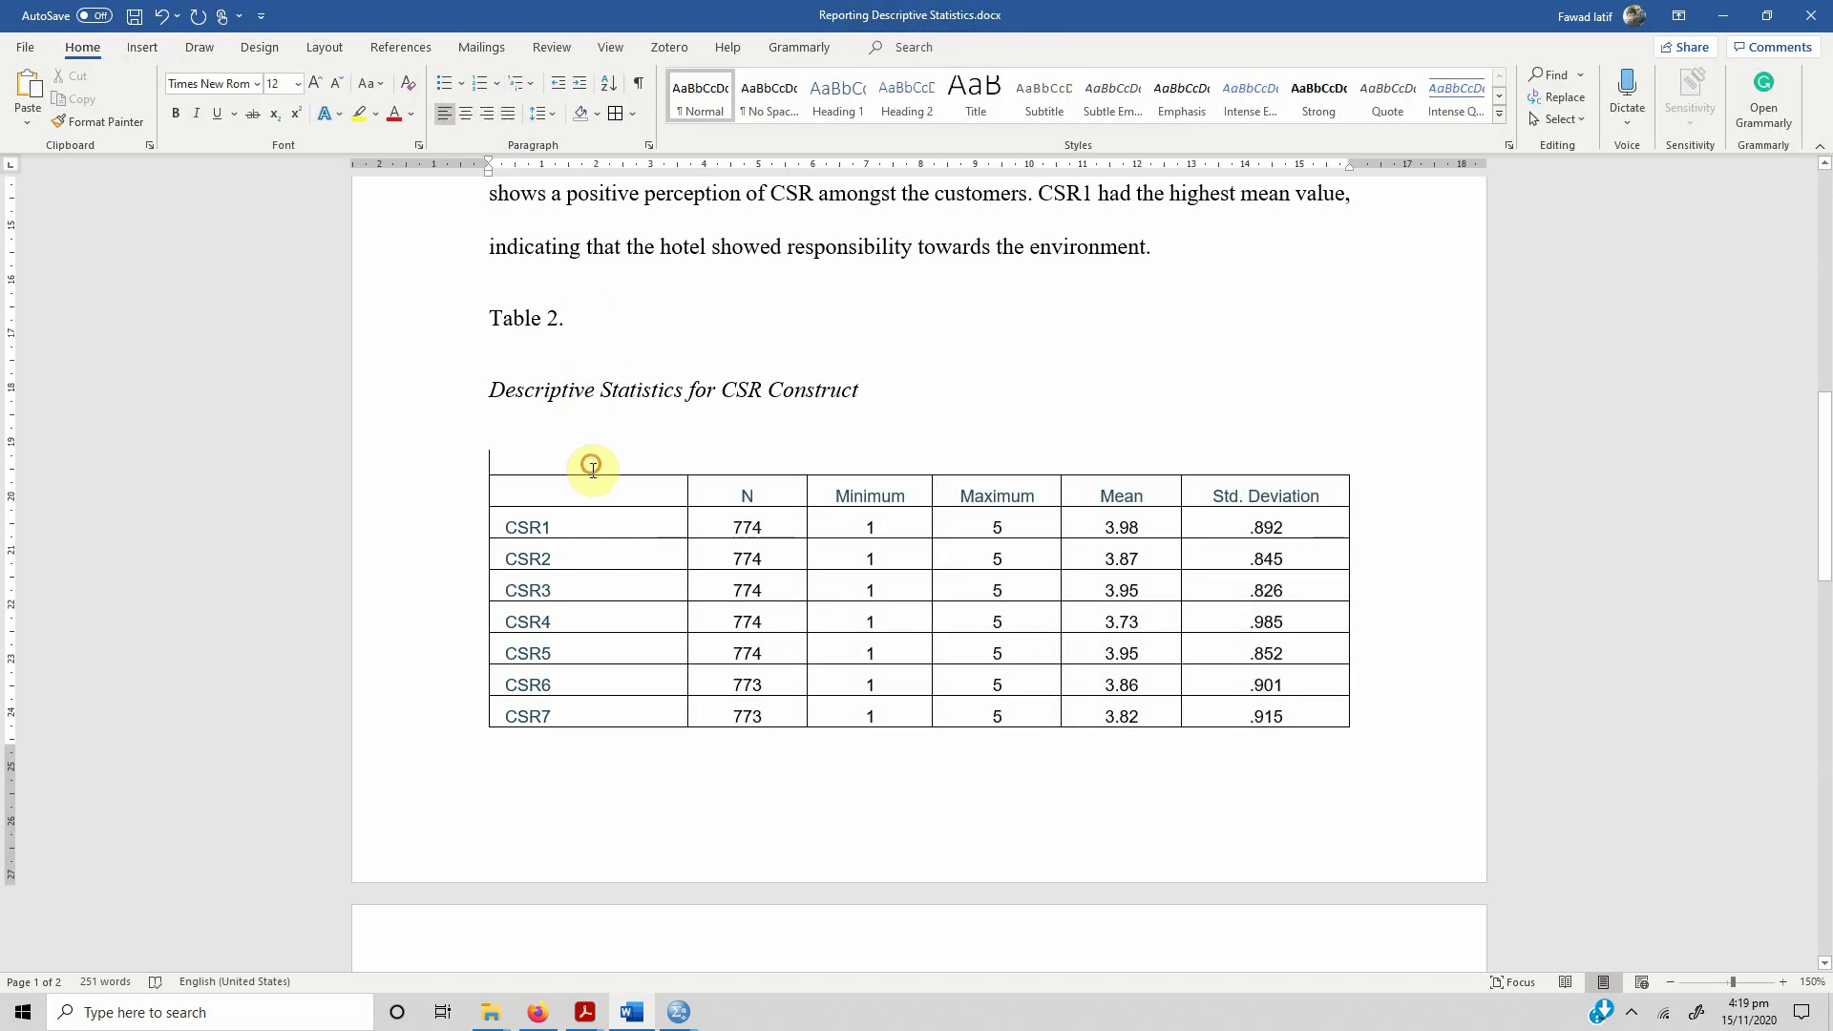
key(Delete)
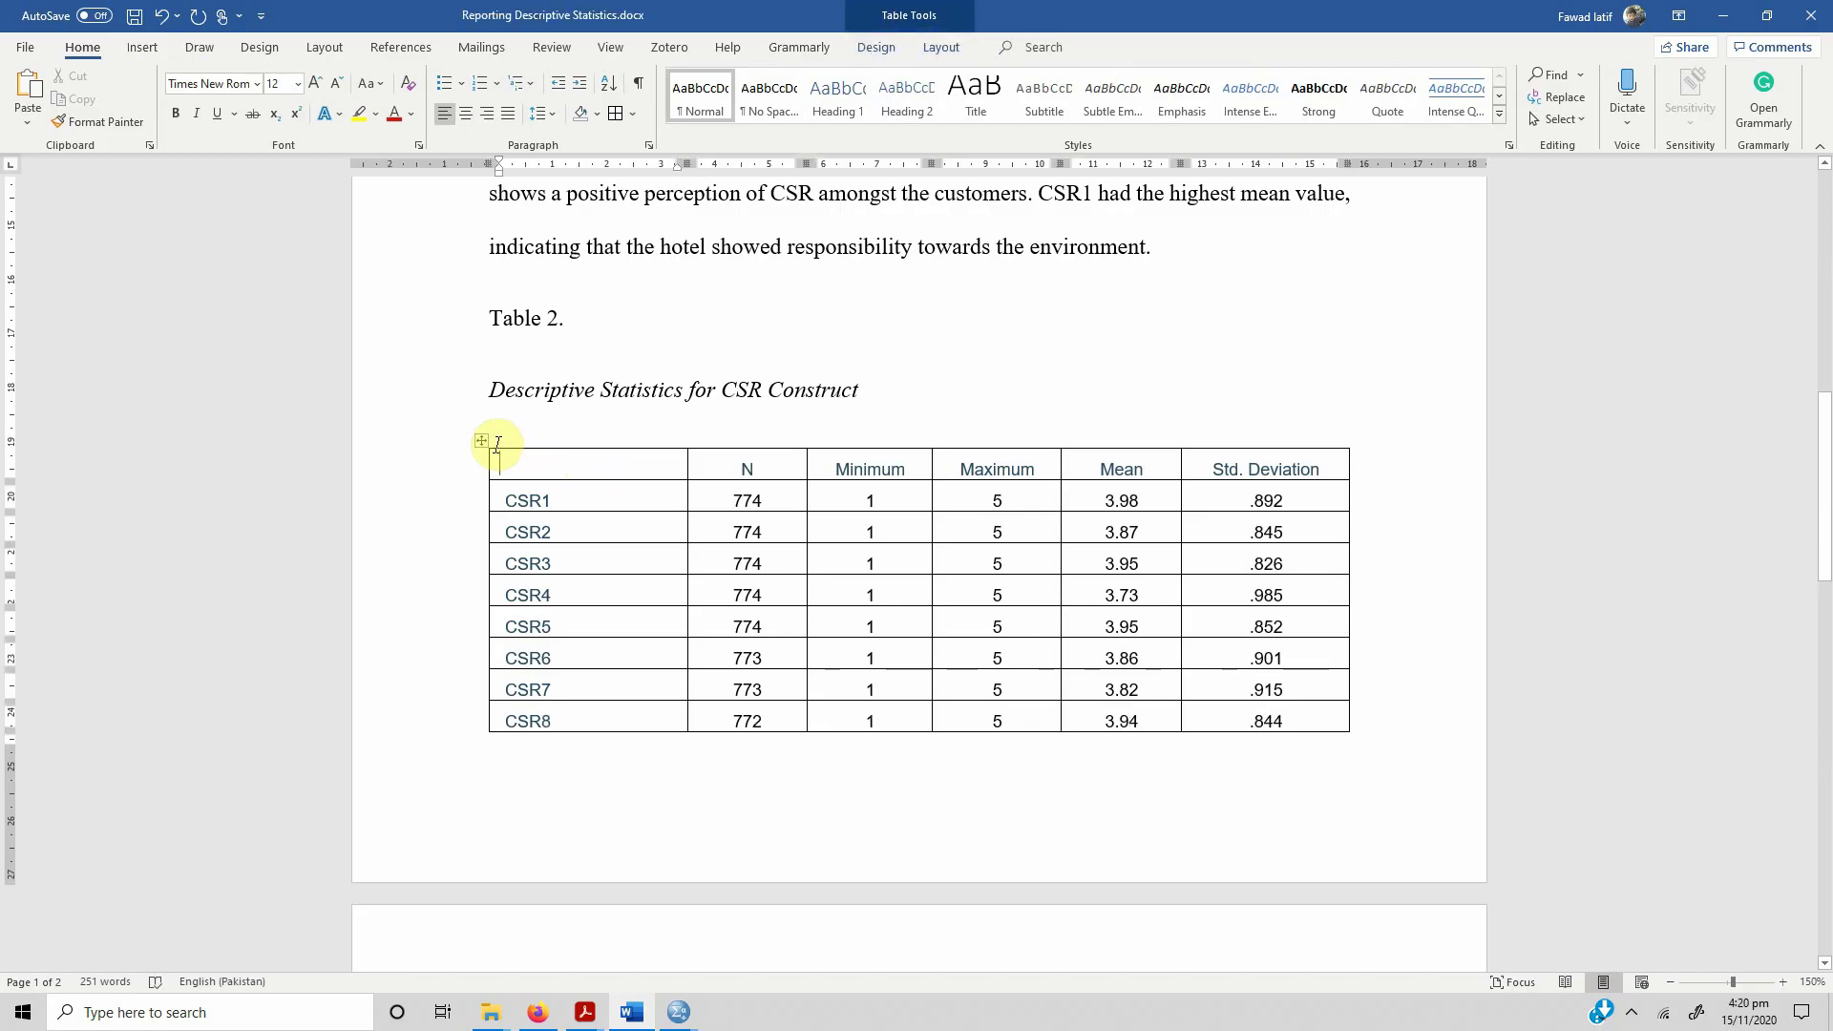
- Remove all borders from the CSR table and give the whole table only a top and a bottom border
click(482, 445)
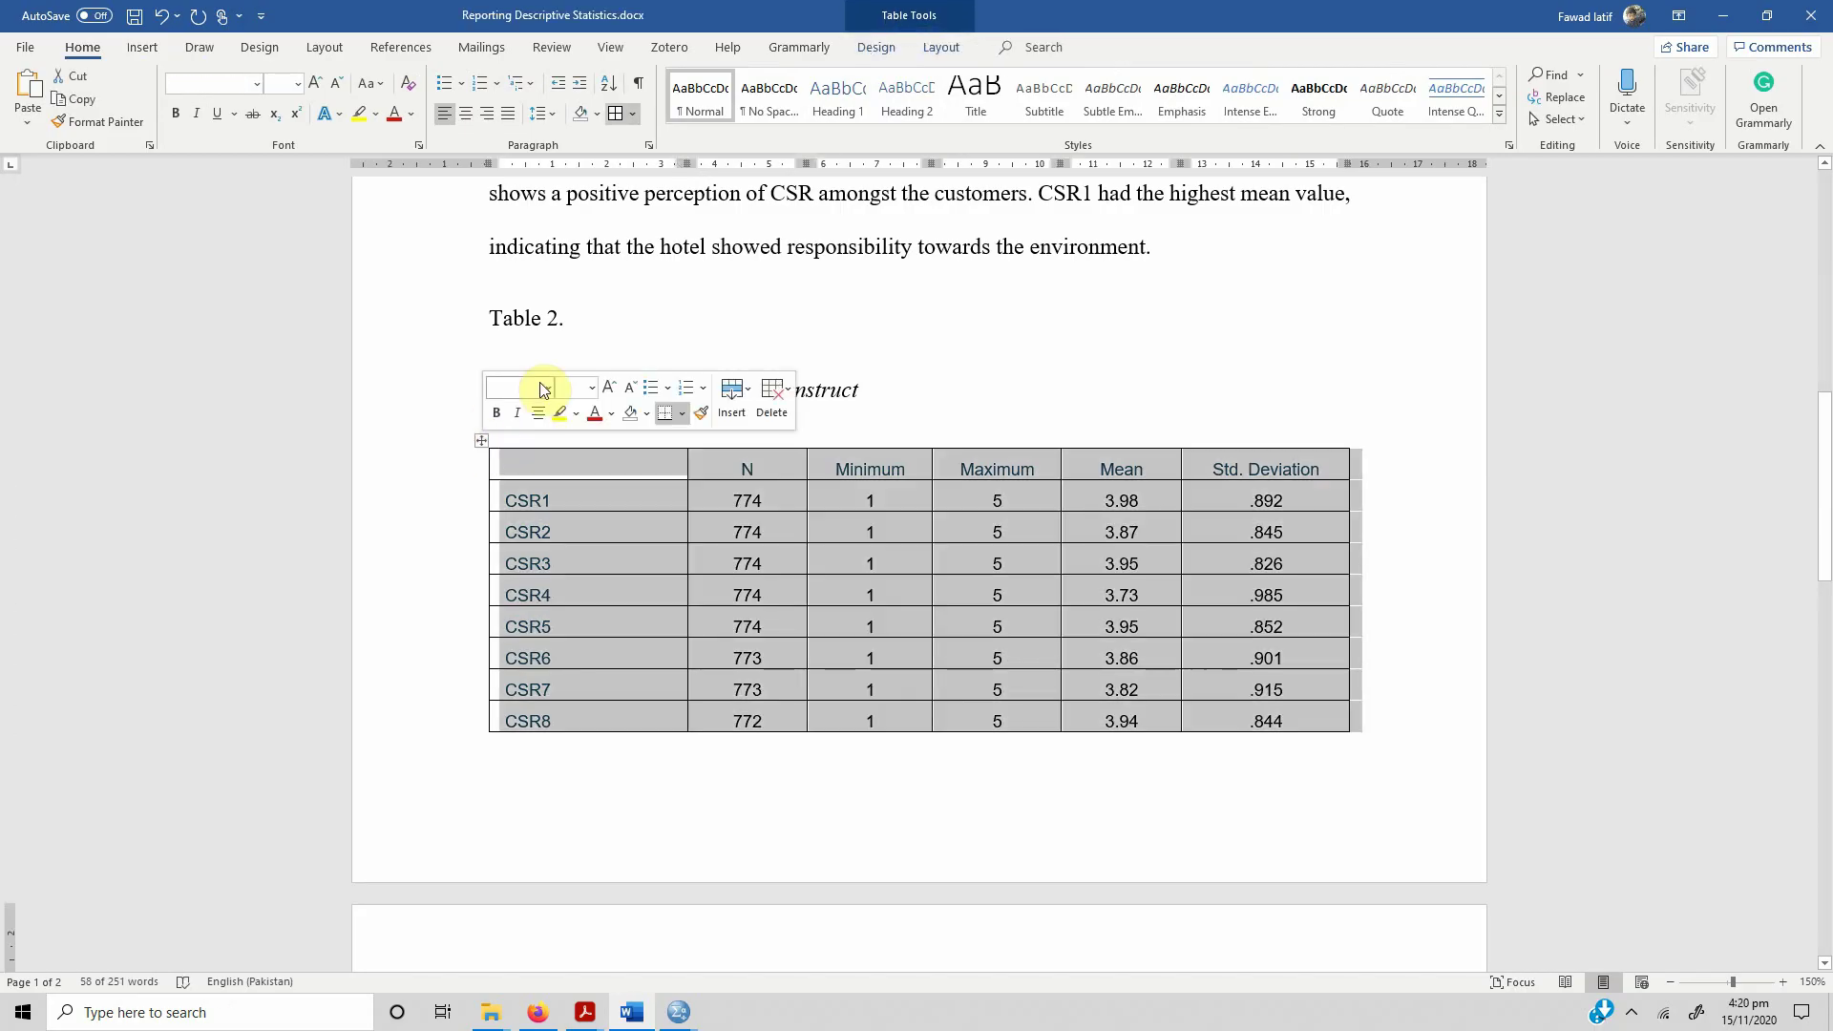
click(636, 114)
click(646, 250)
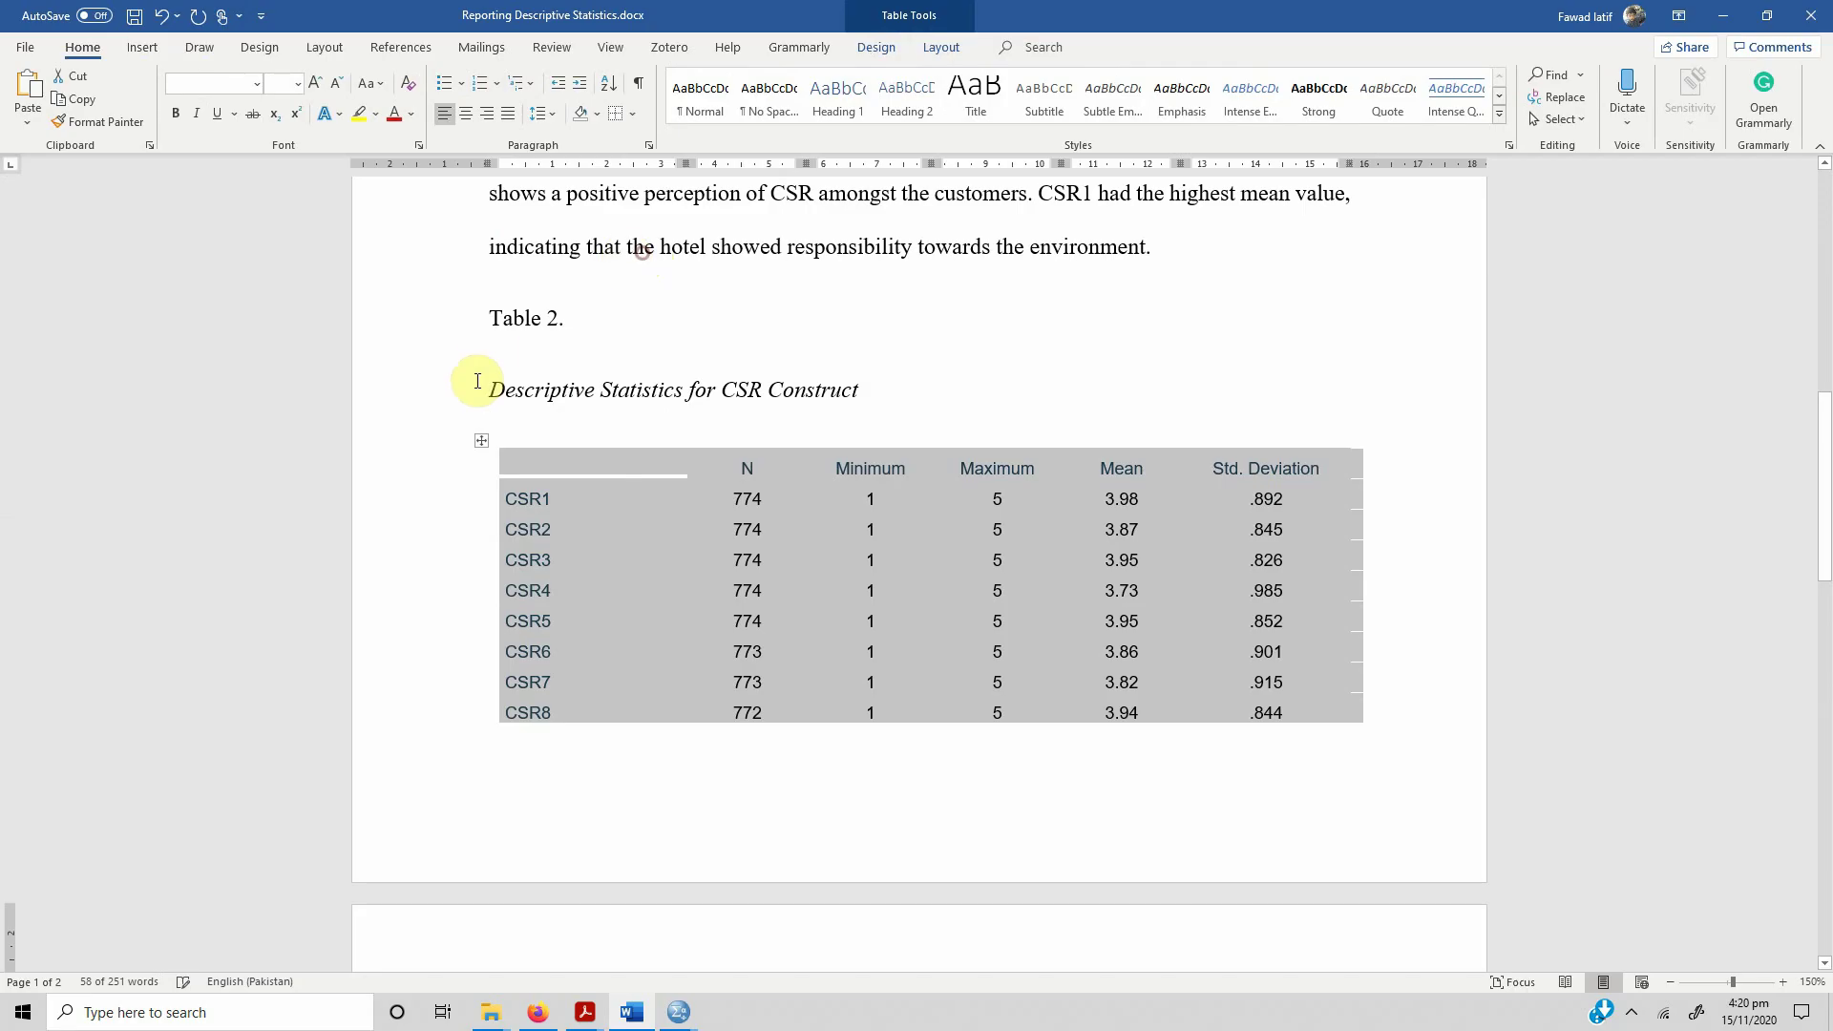
click(636, 114)
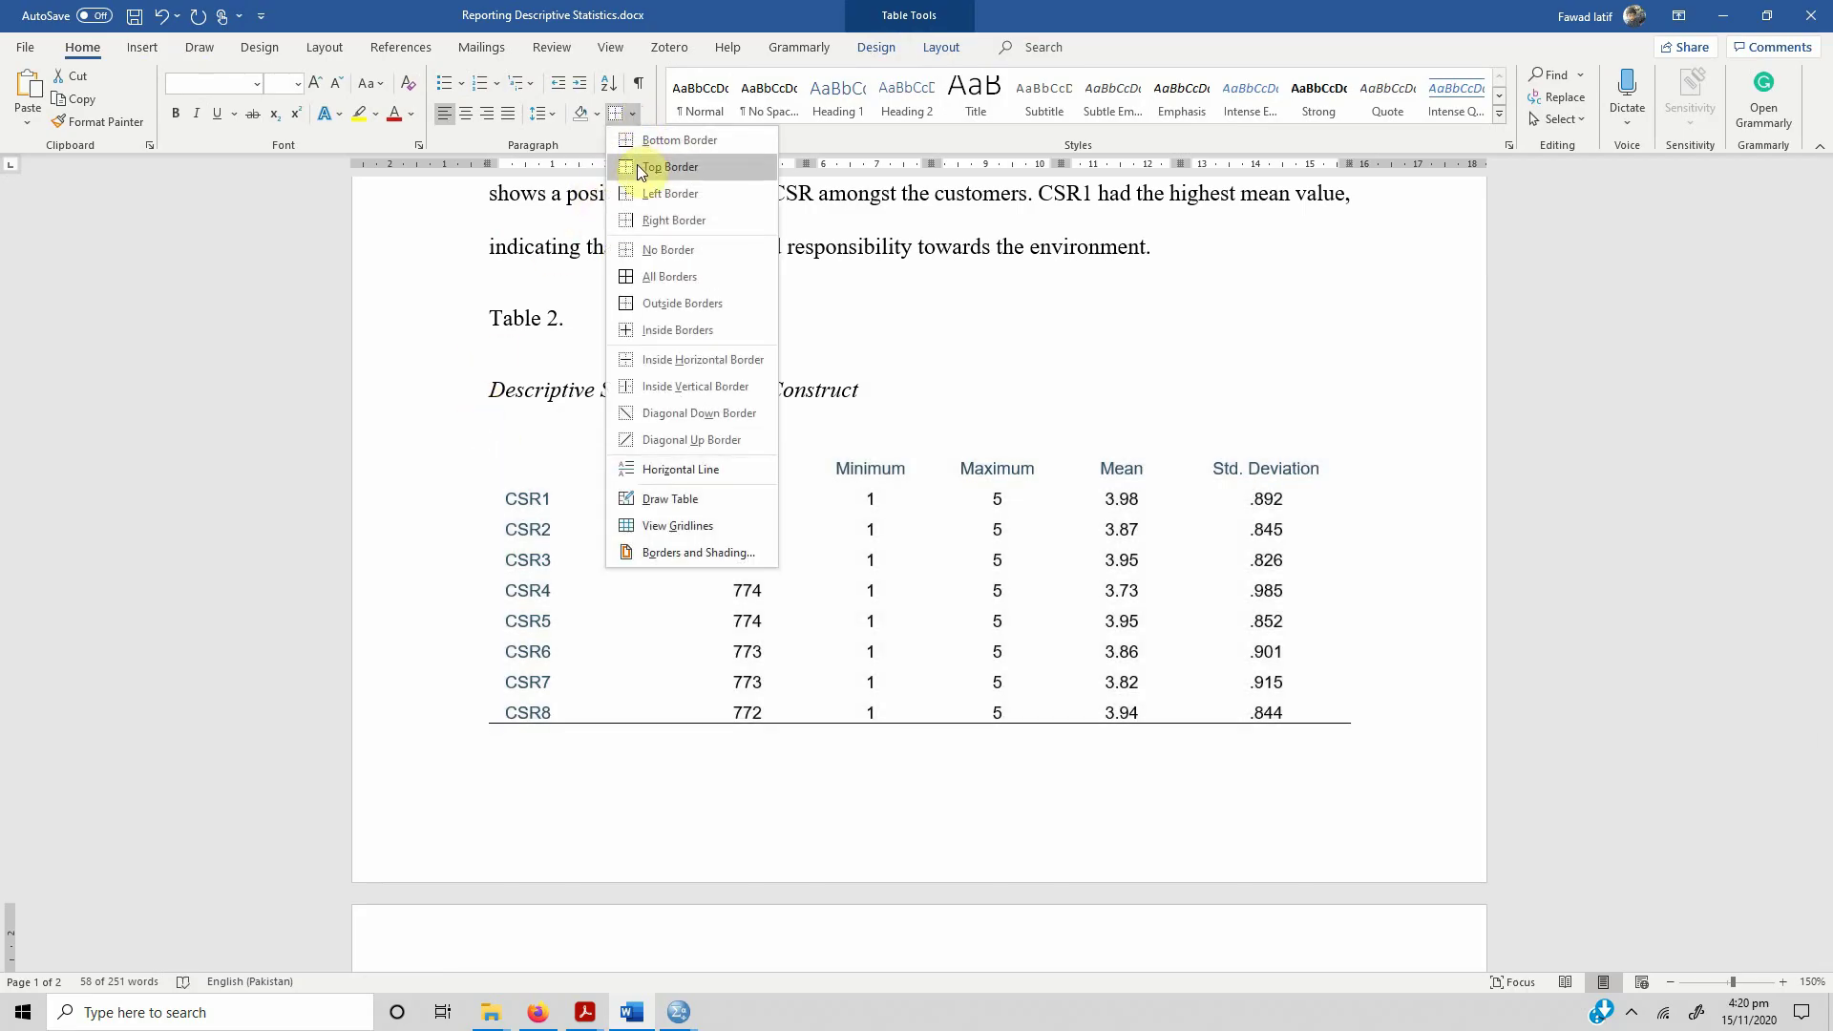
click(659, 163)
click(636, 114)
click(658, 138)
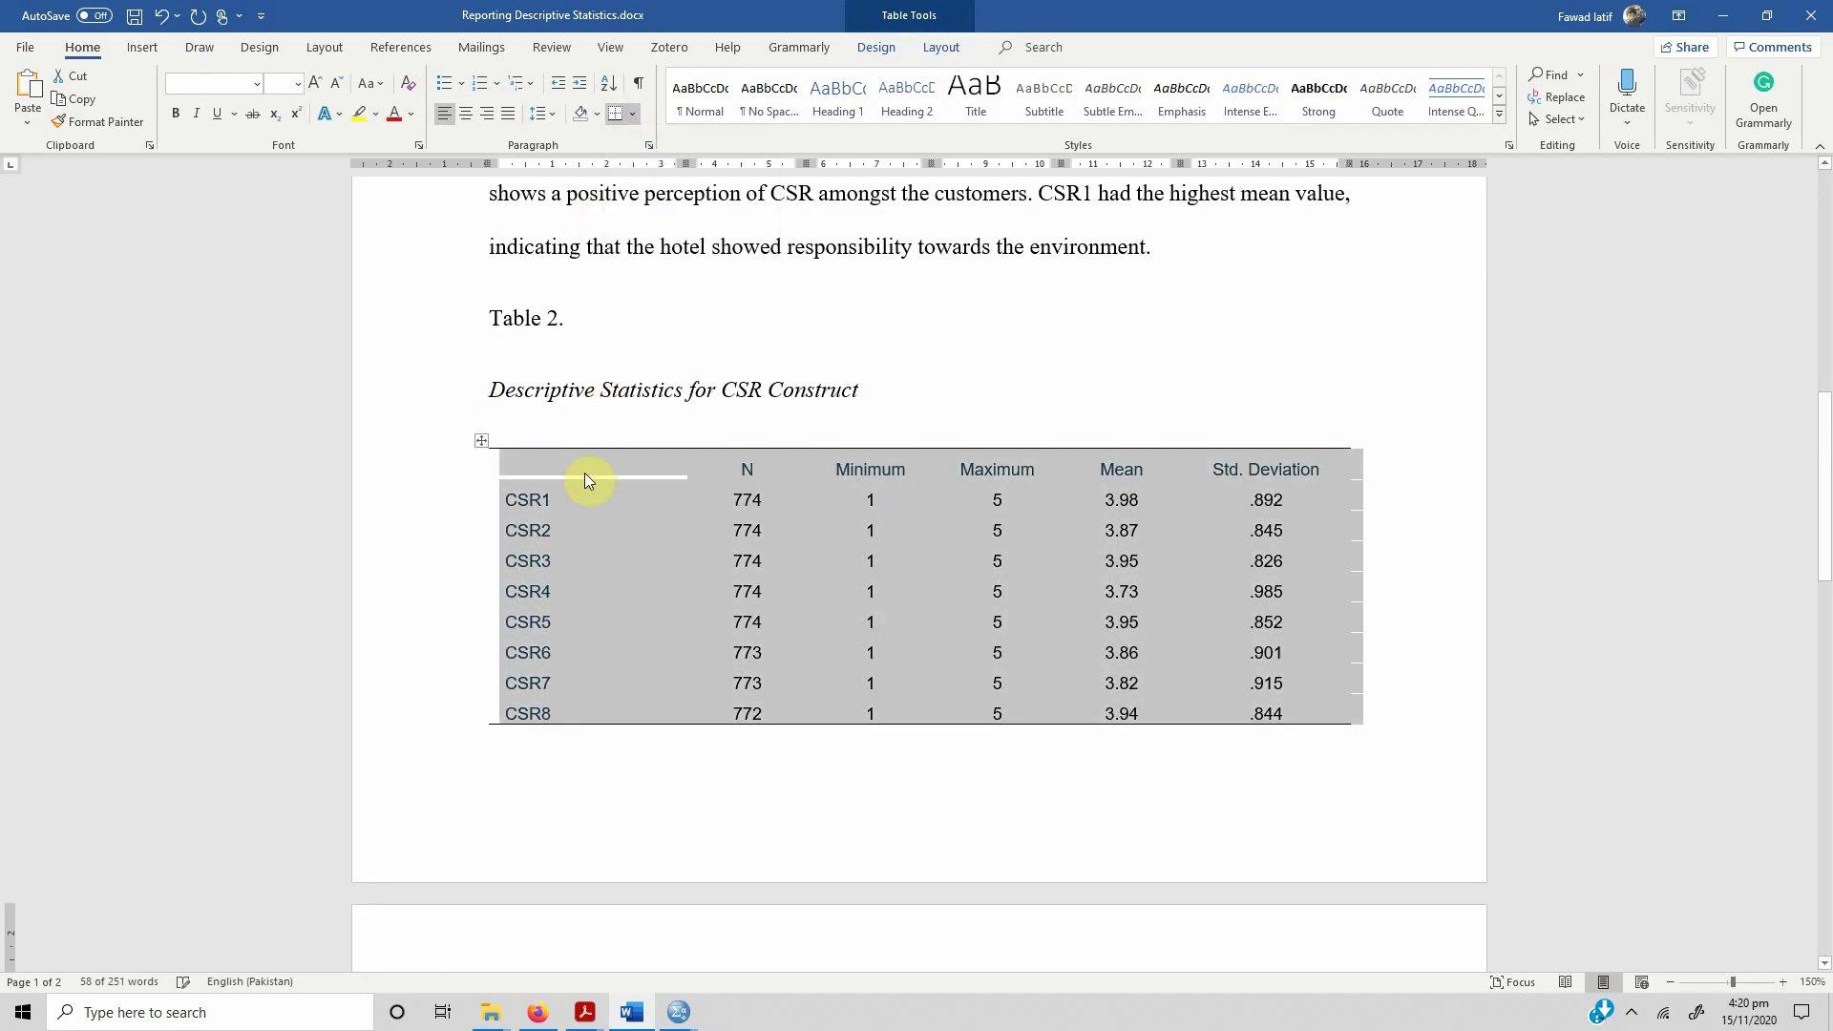
- Select the header row of the CSR table and add a bottom border beneath it
click(589, 471)
key(shift+Right)
key(shift+Right)
key(shift+Right)
key(shift+Right)
key(shift+Right)
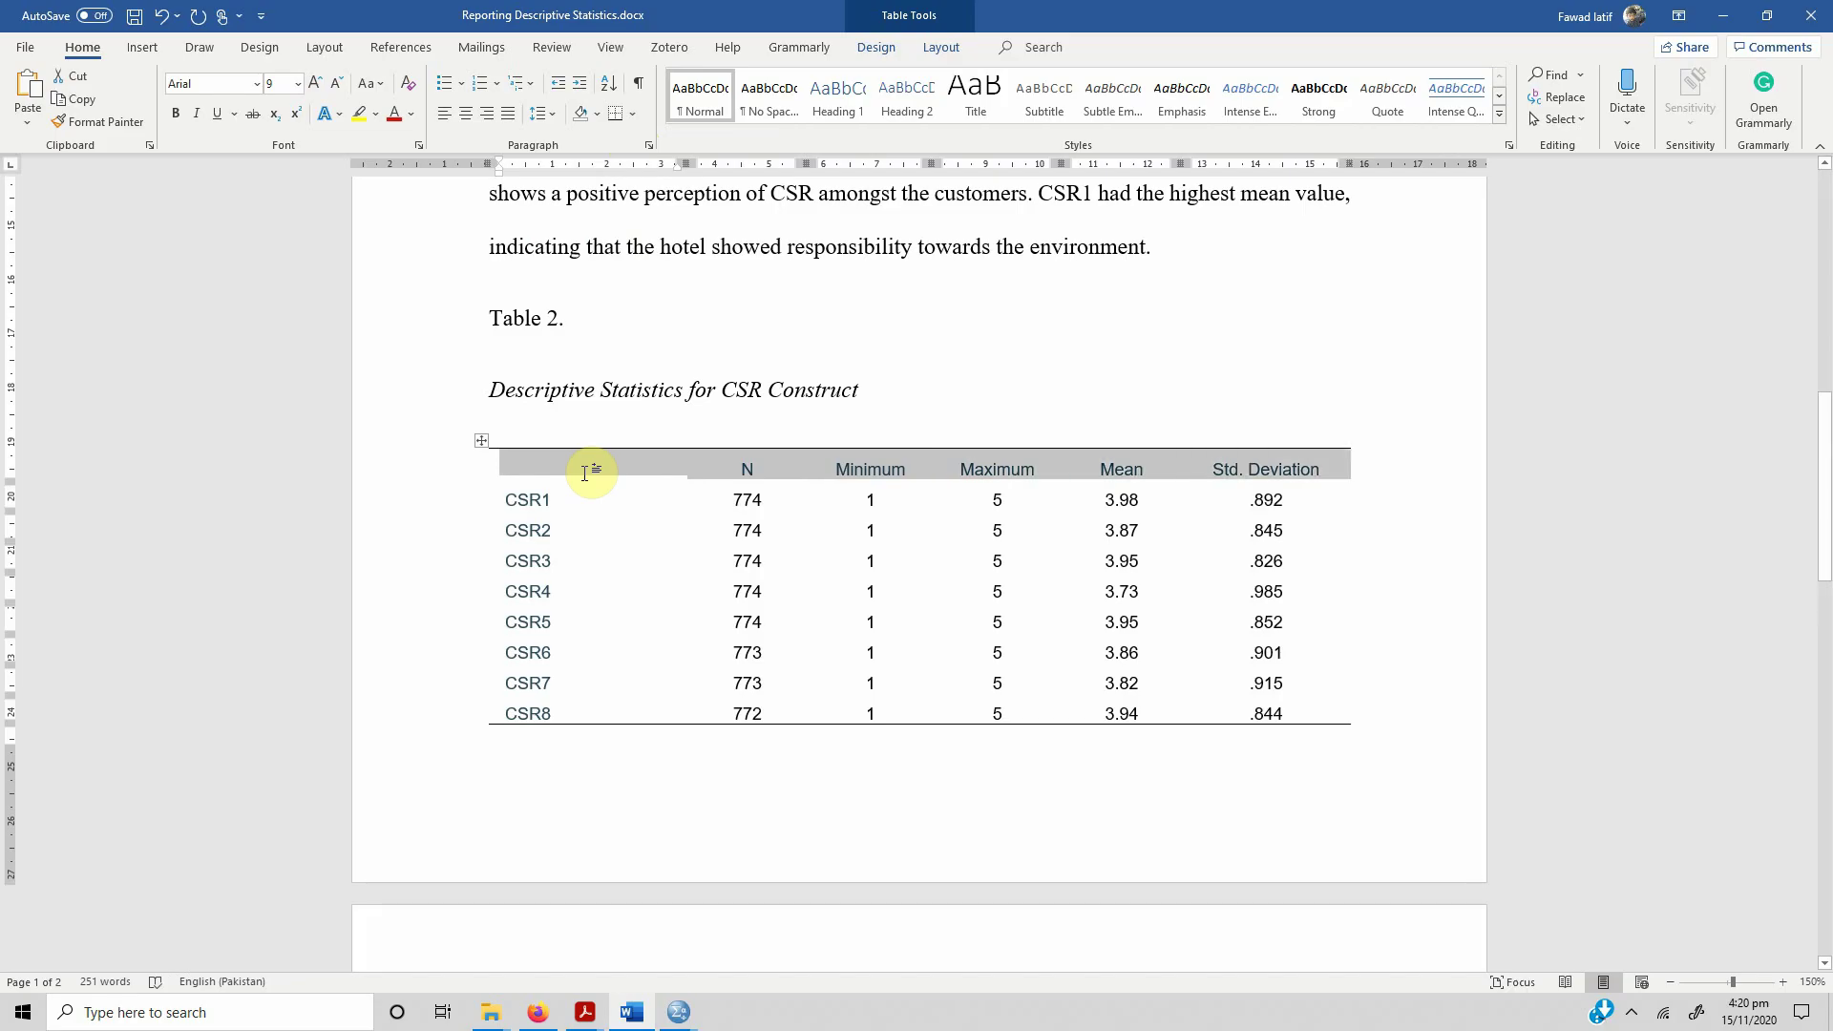
click(618, 116)
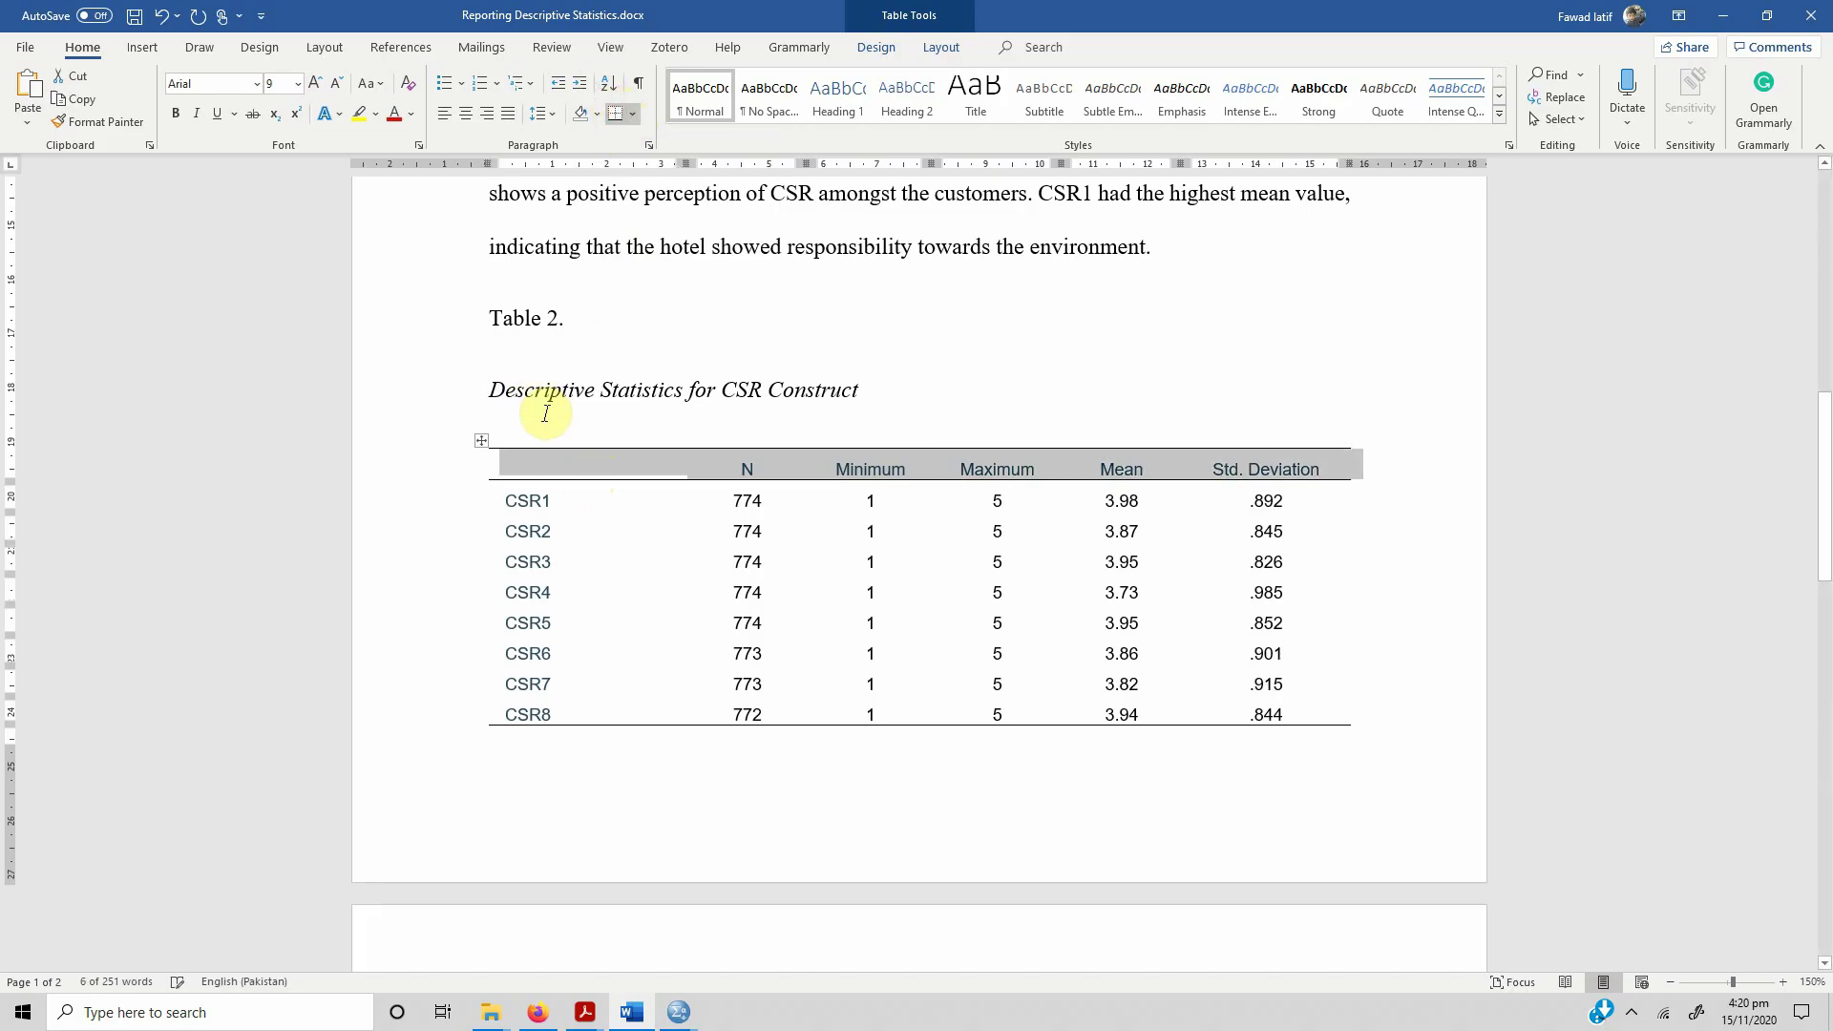
- Enter "Items" as the heading of the first column in the CSR table
click(561, 461)
text(Items)
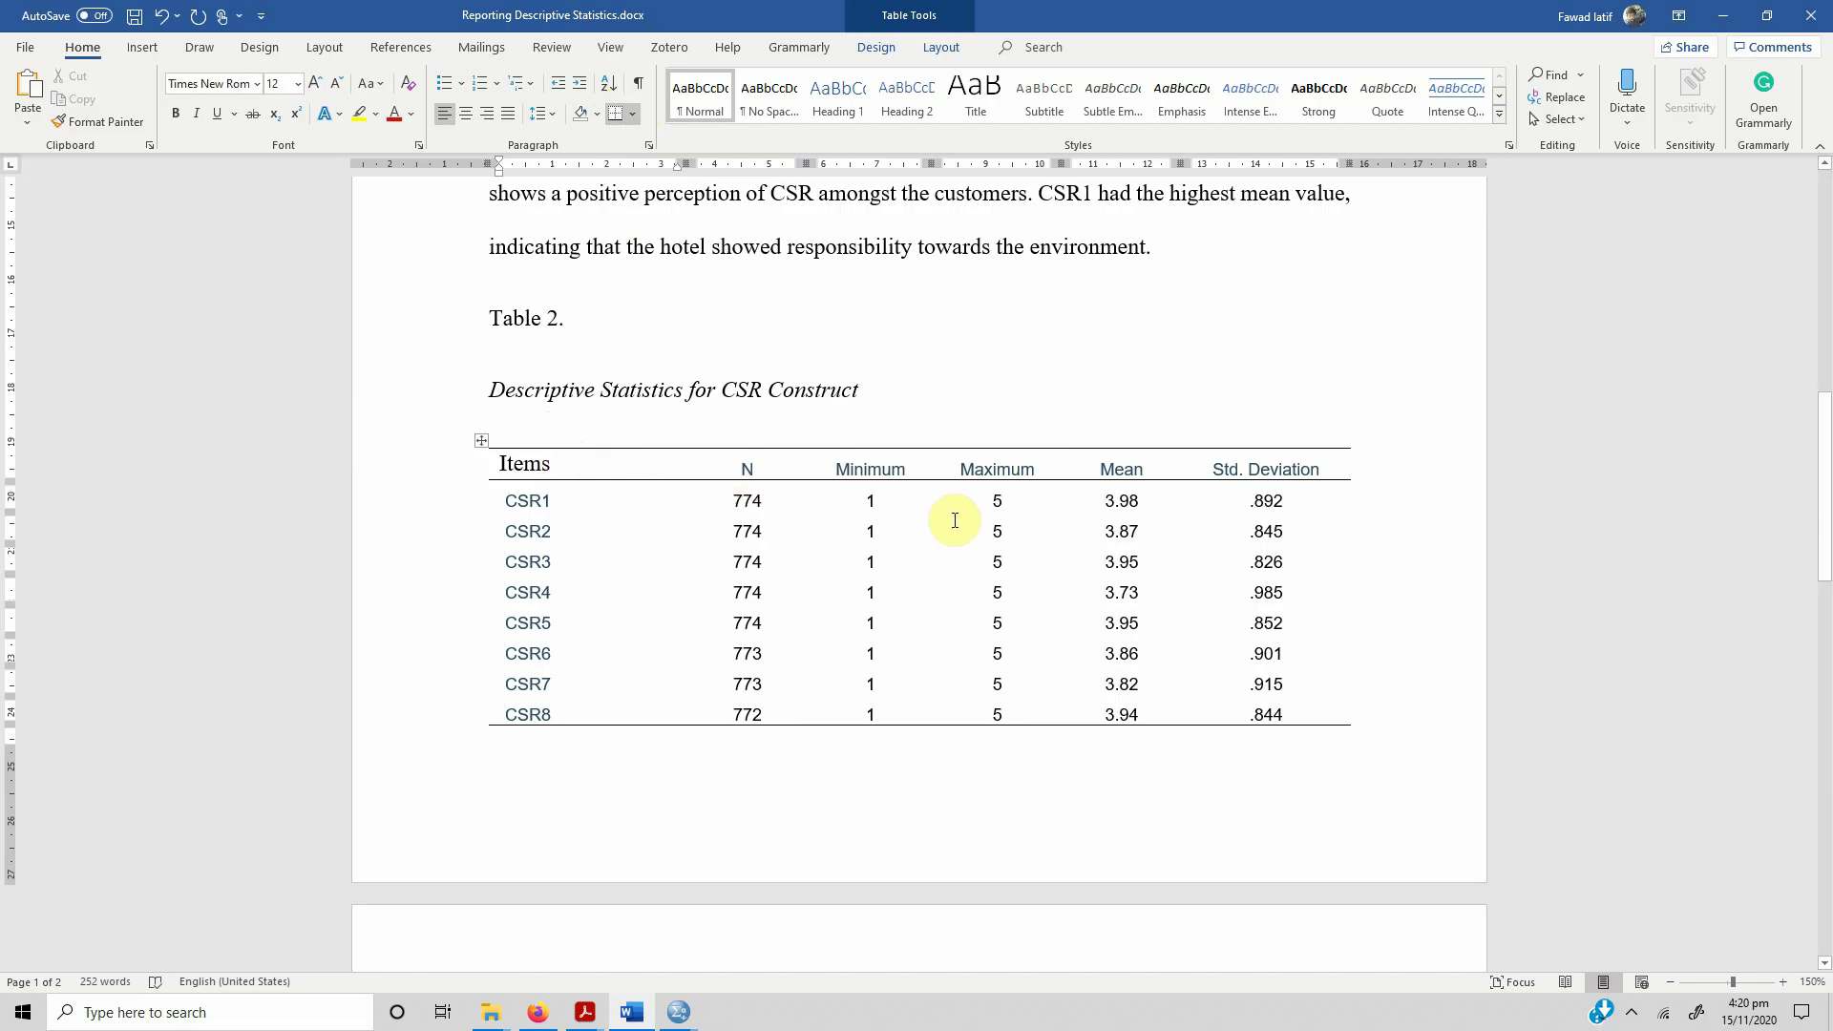
scroll(791, 376, up, 5)
scroll(792, 375, down, 4)
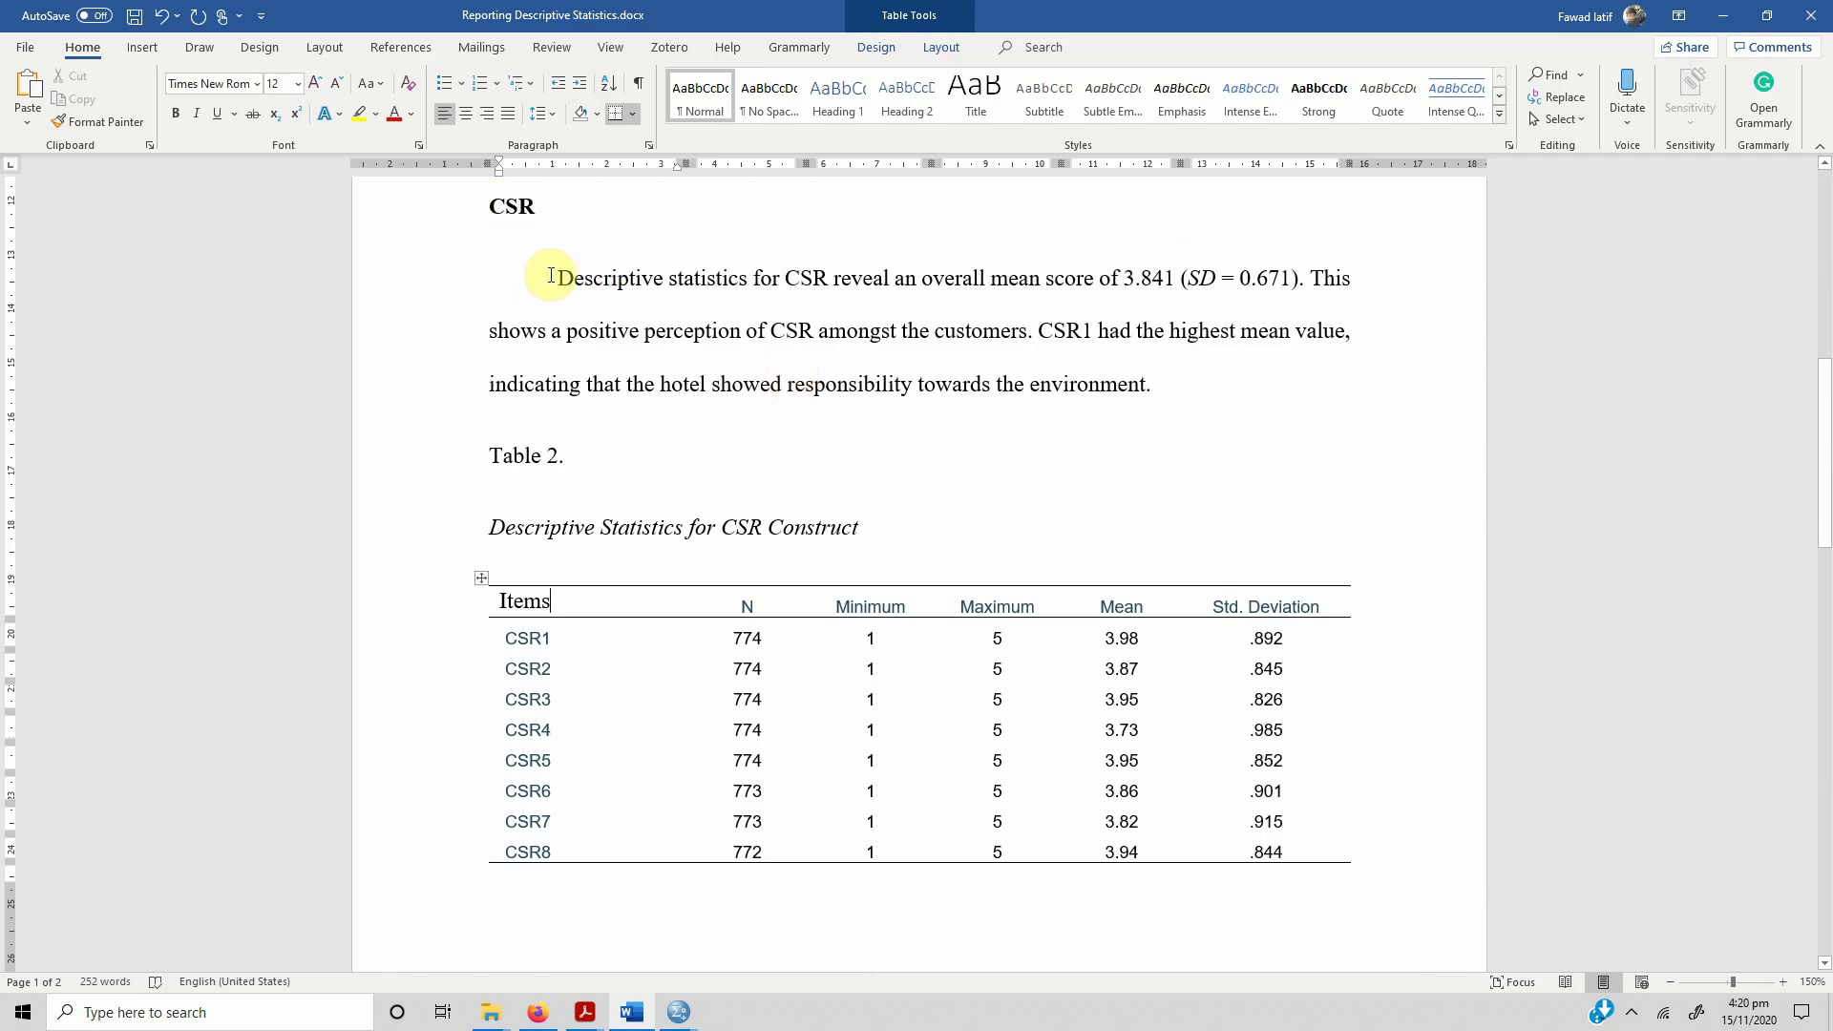
- Delete the Valid N (listwise) row that spills onto the second page from the end of the CSR table
drag(559, 278, 1219, 278)
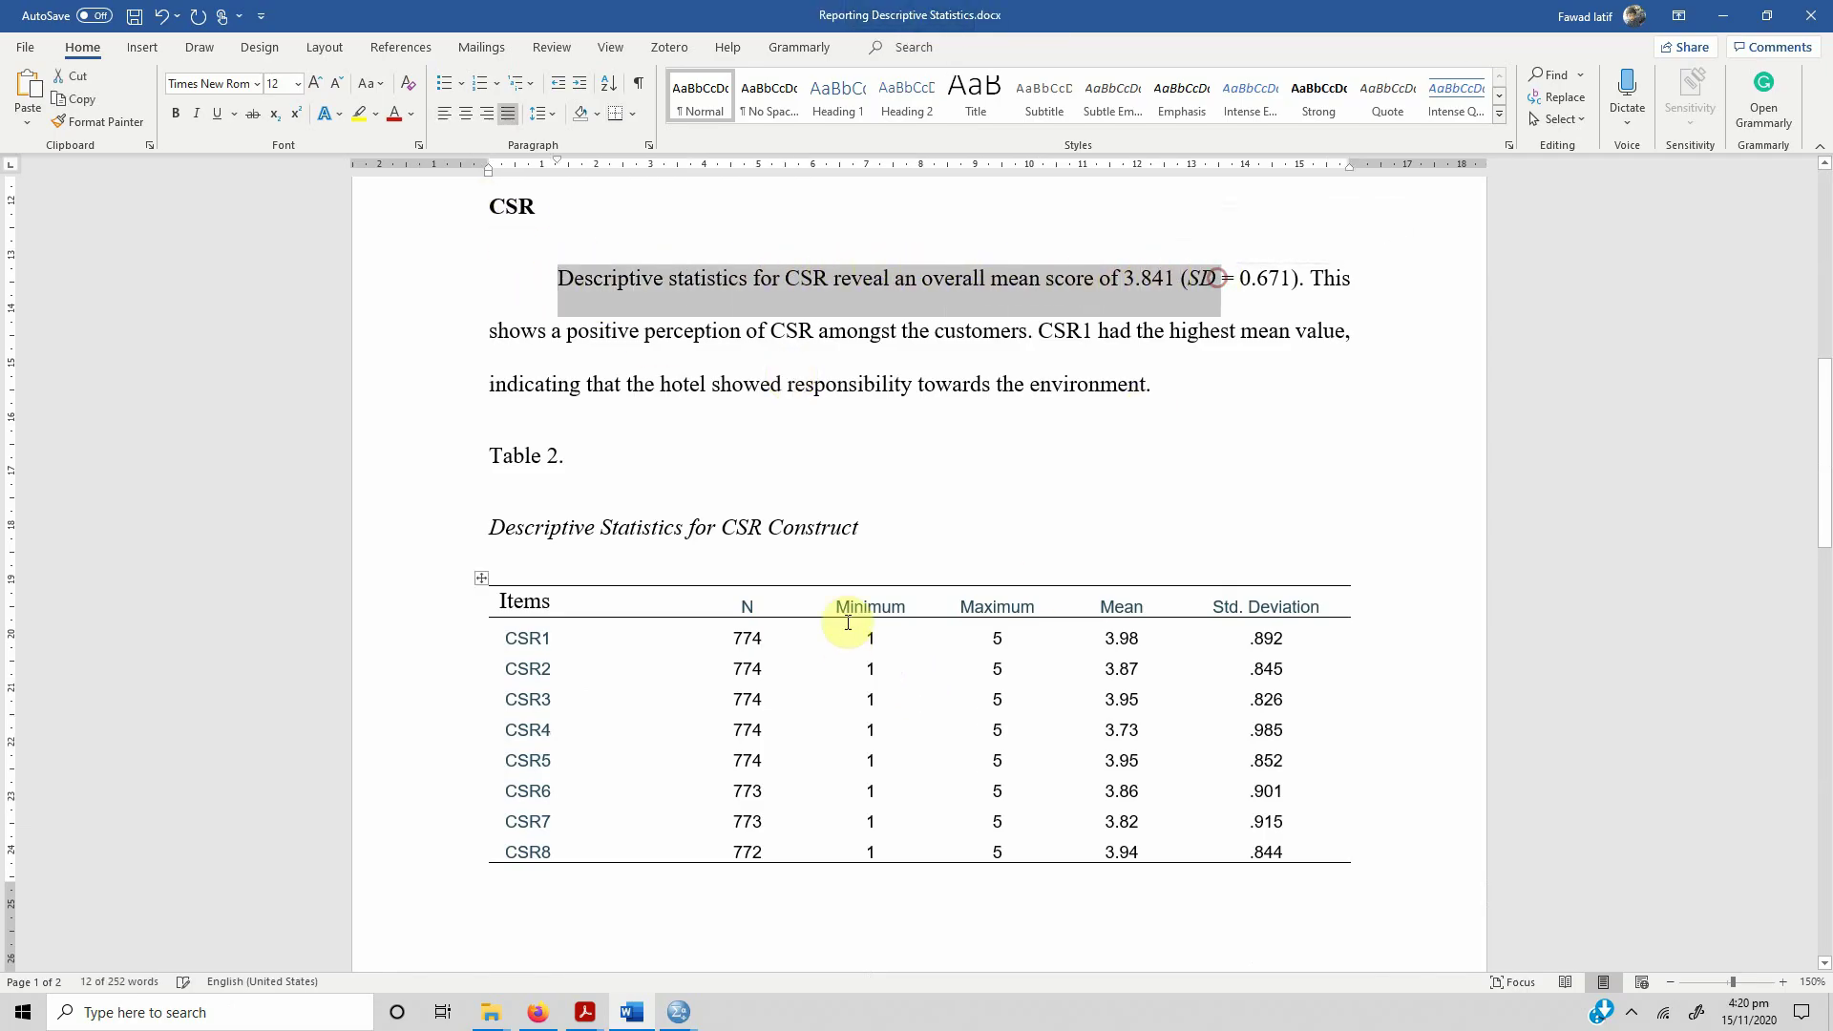
scroll(843, 611, down, 2)
scroll(838, 612, down, 2)
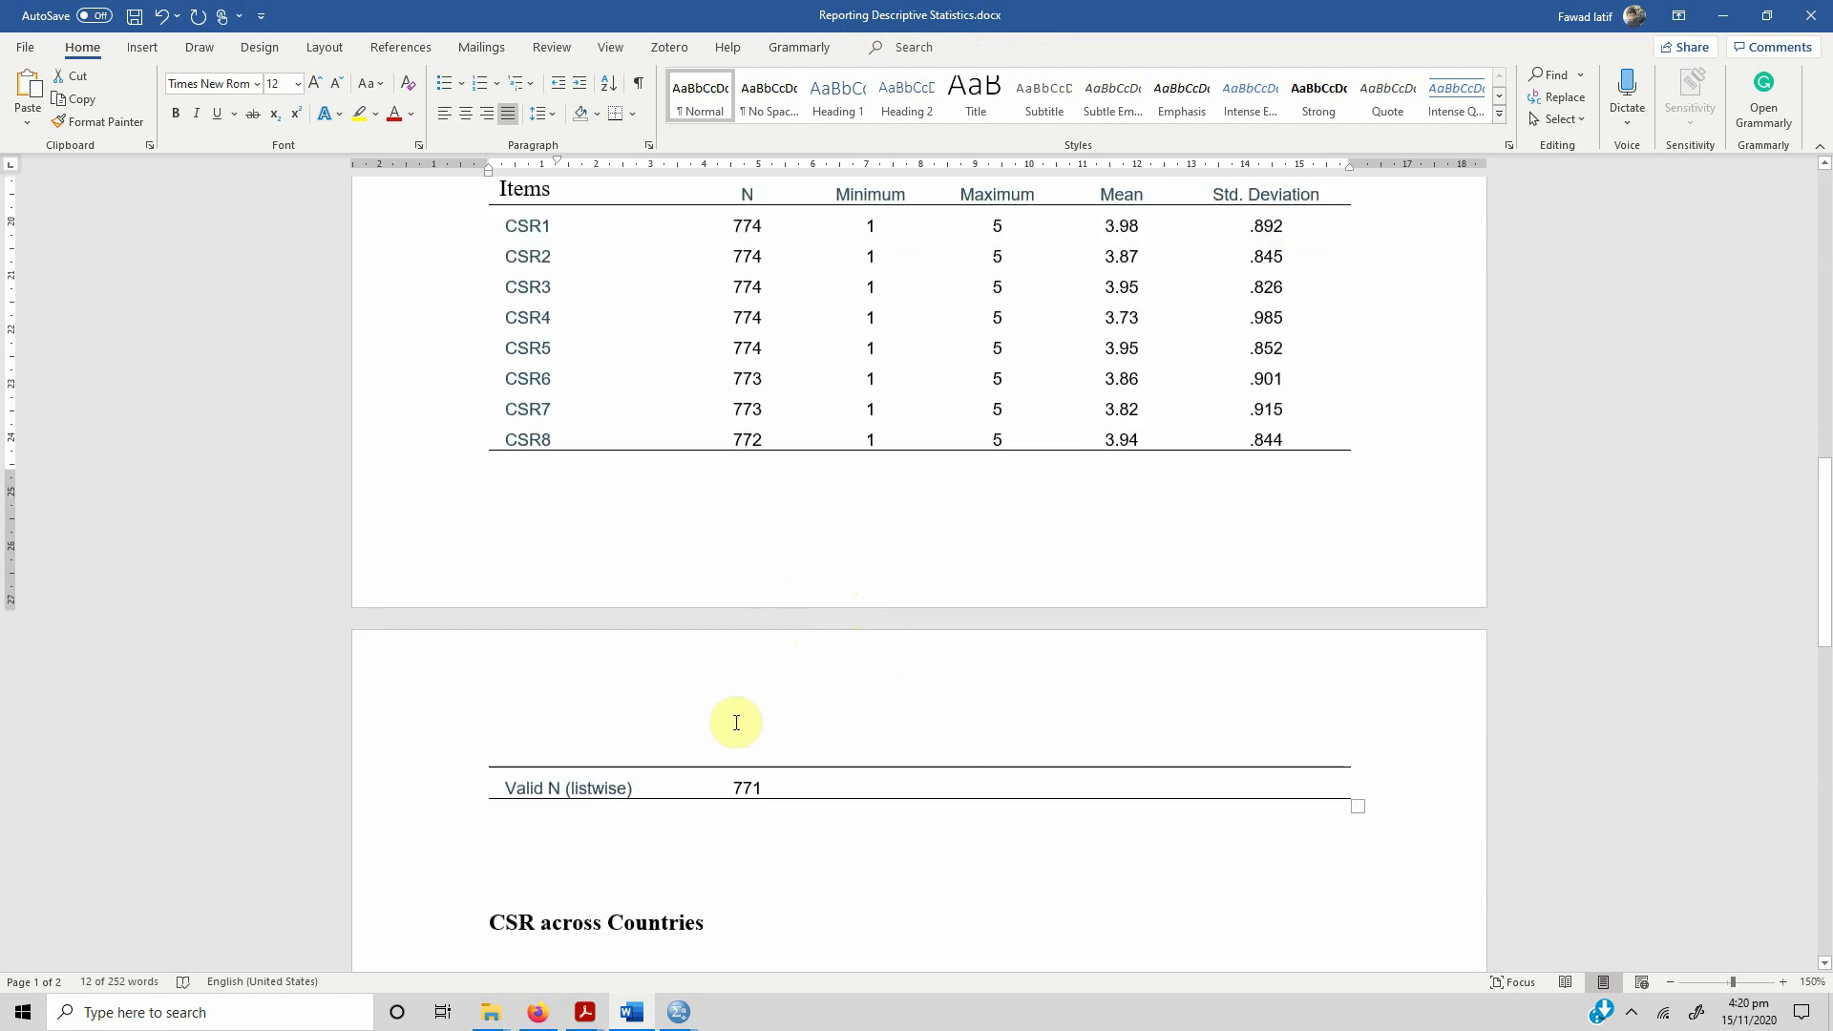
scroll(736, 725, up, 5)
scroll(735, 731, down, 5)
scroll(734, 730, down, 1)
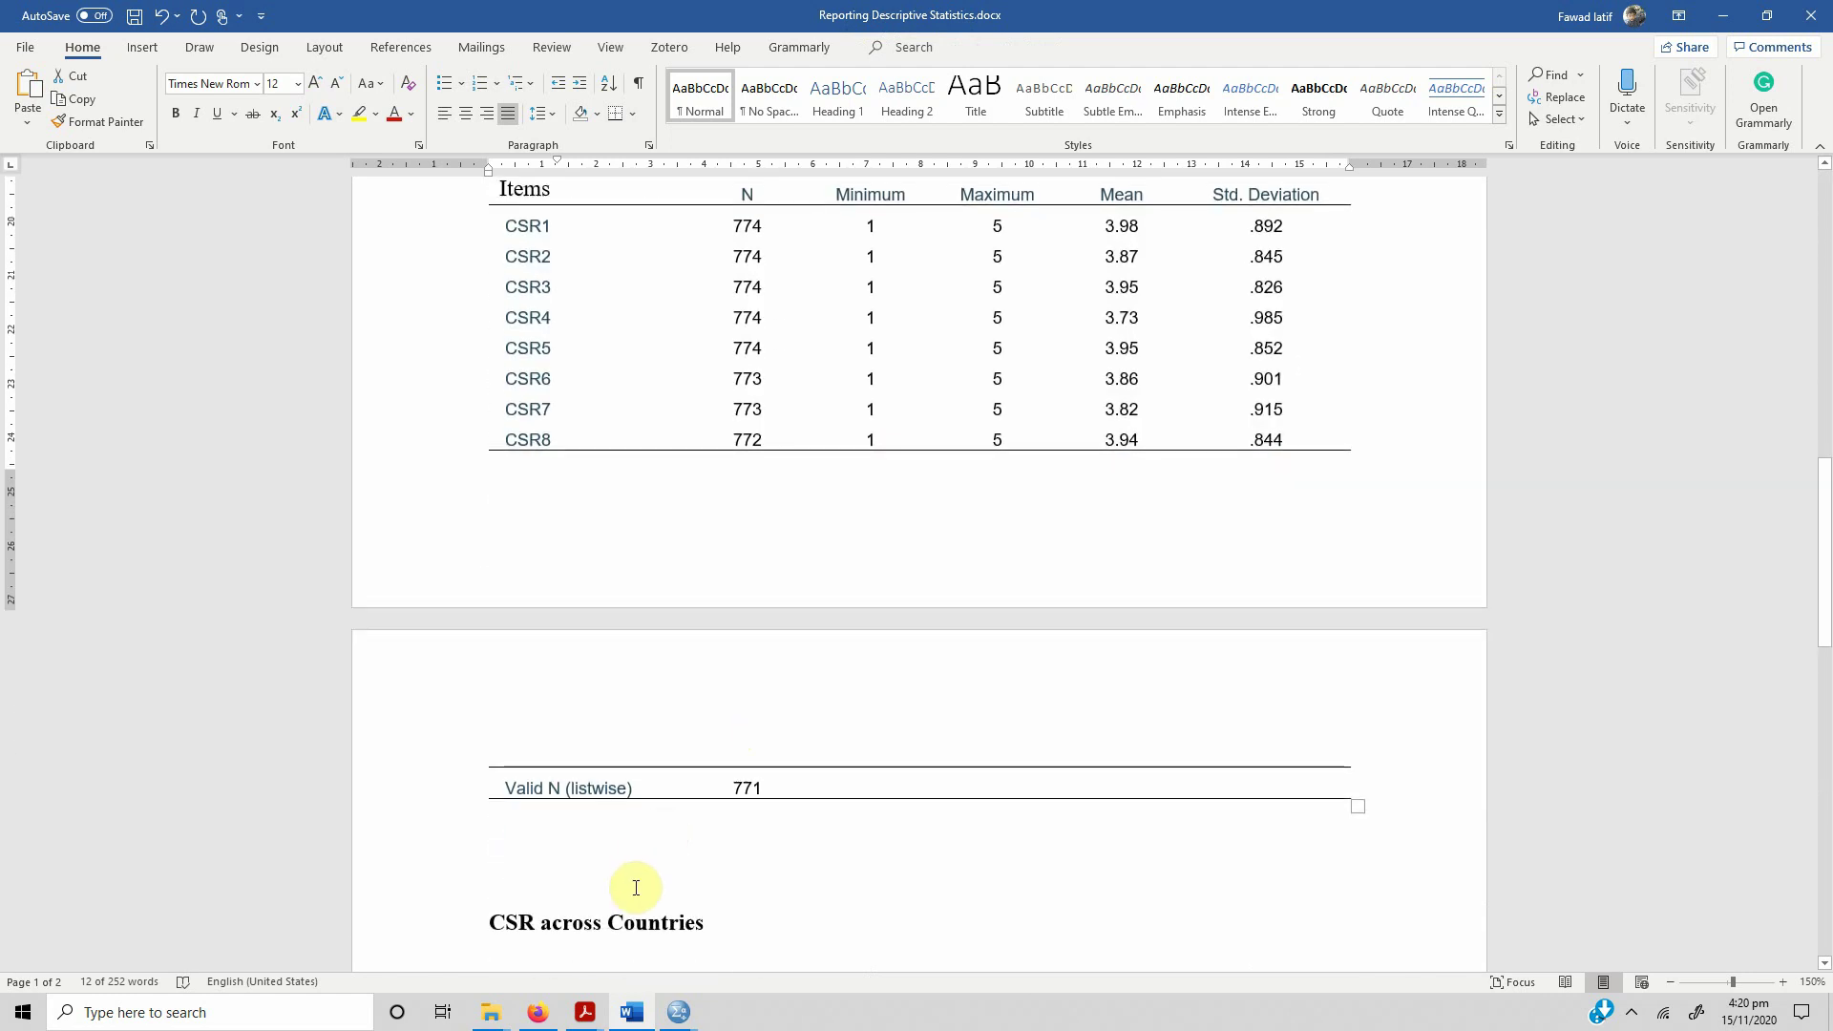
click(549, 785)
key(shift+Right)
key(shift+Right)
key(shift+Right)
key(shift+Right)
key(shift+Right)
key(shift+Right)
key(shift+Right)
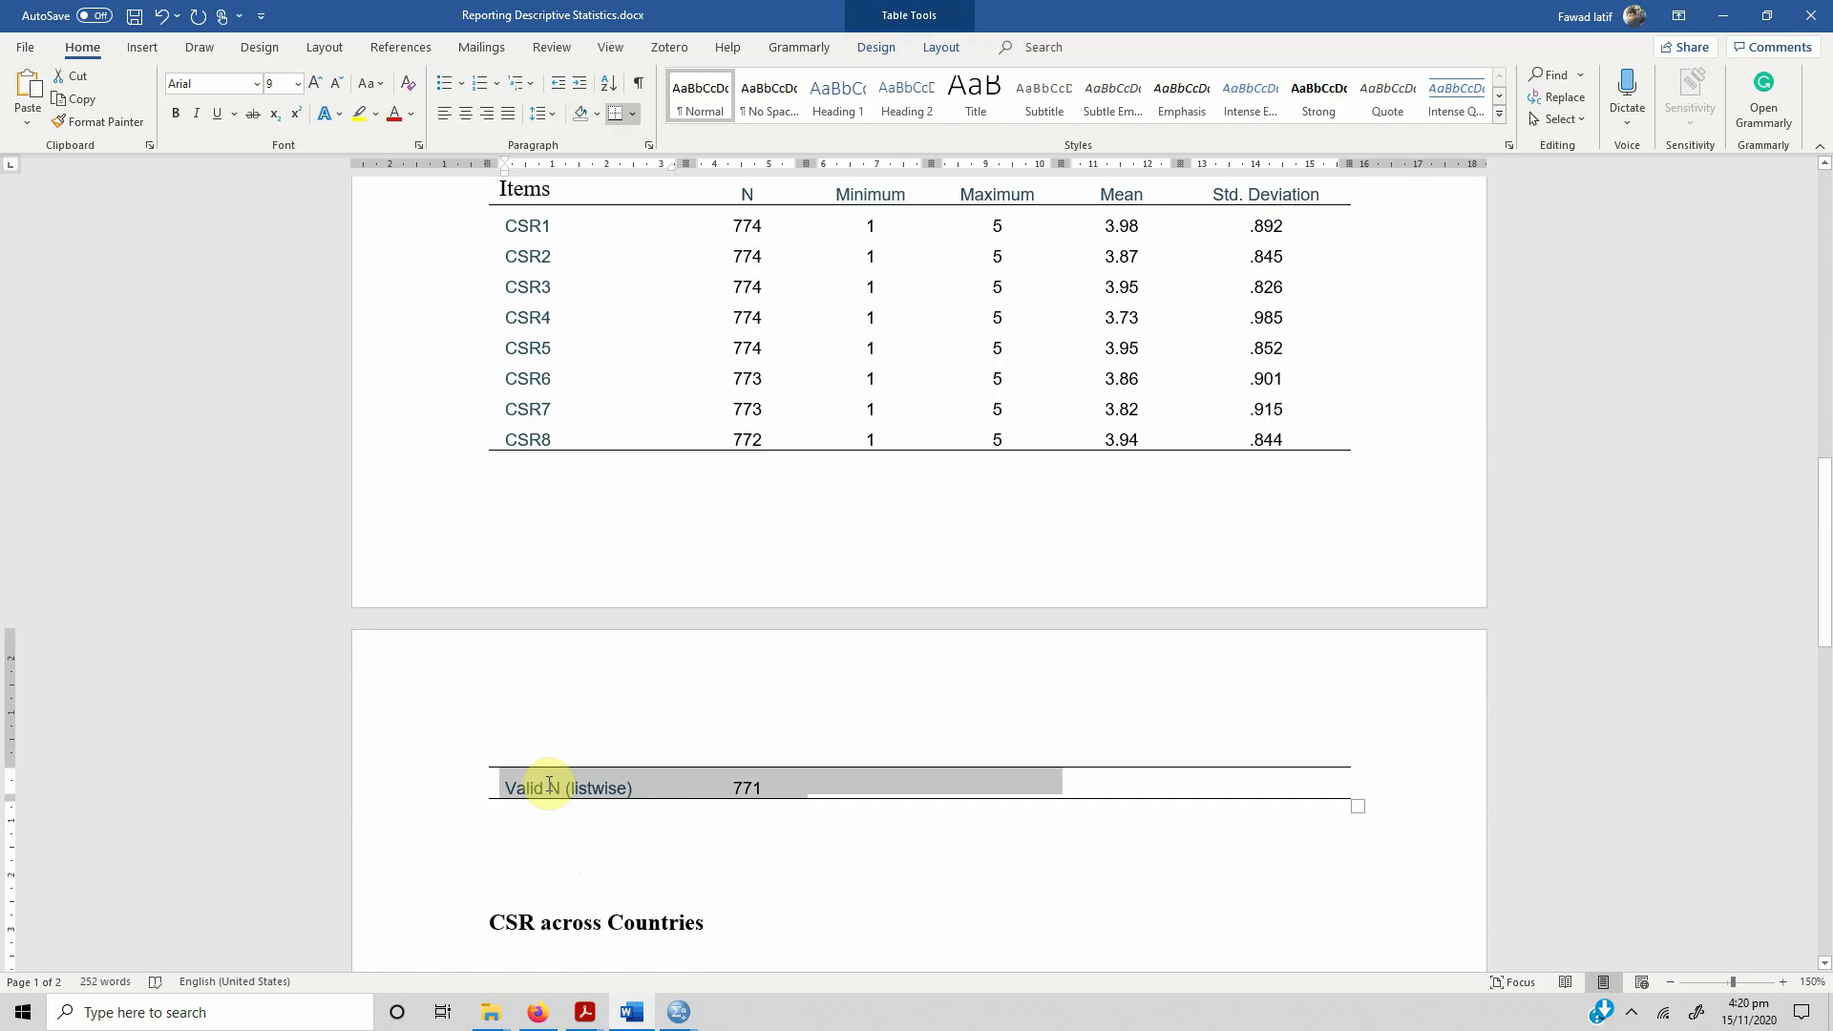
key(BackSpace)
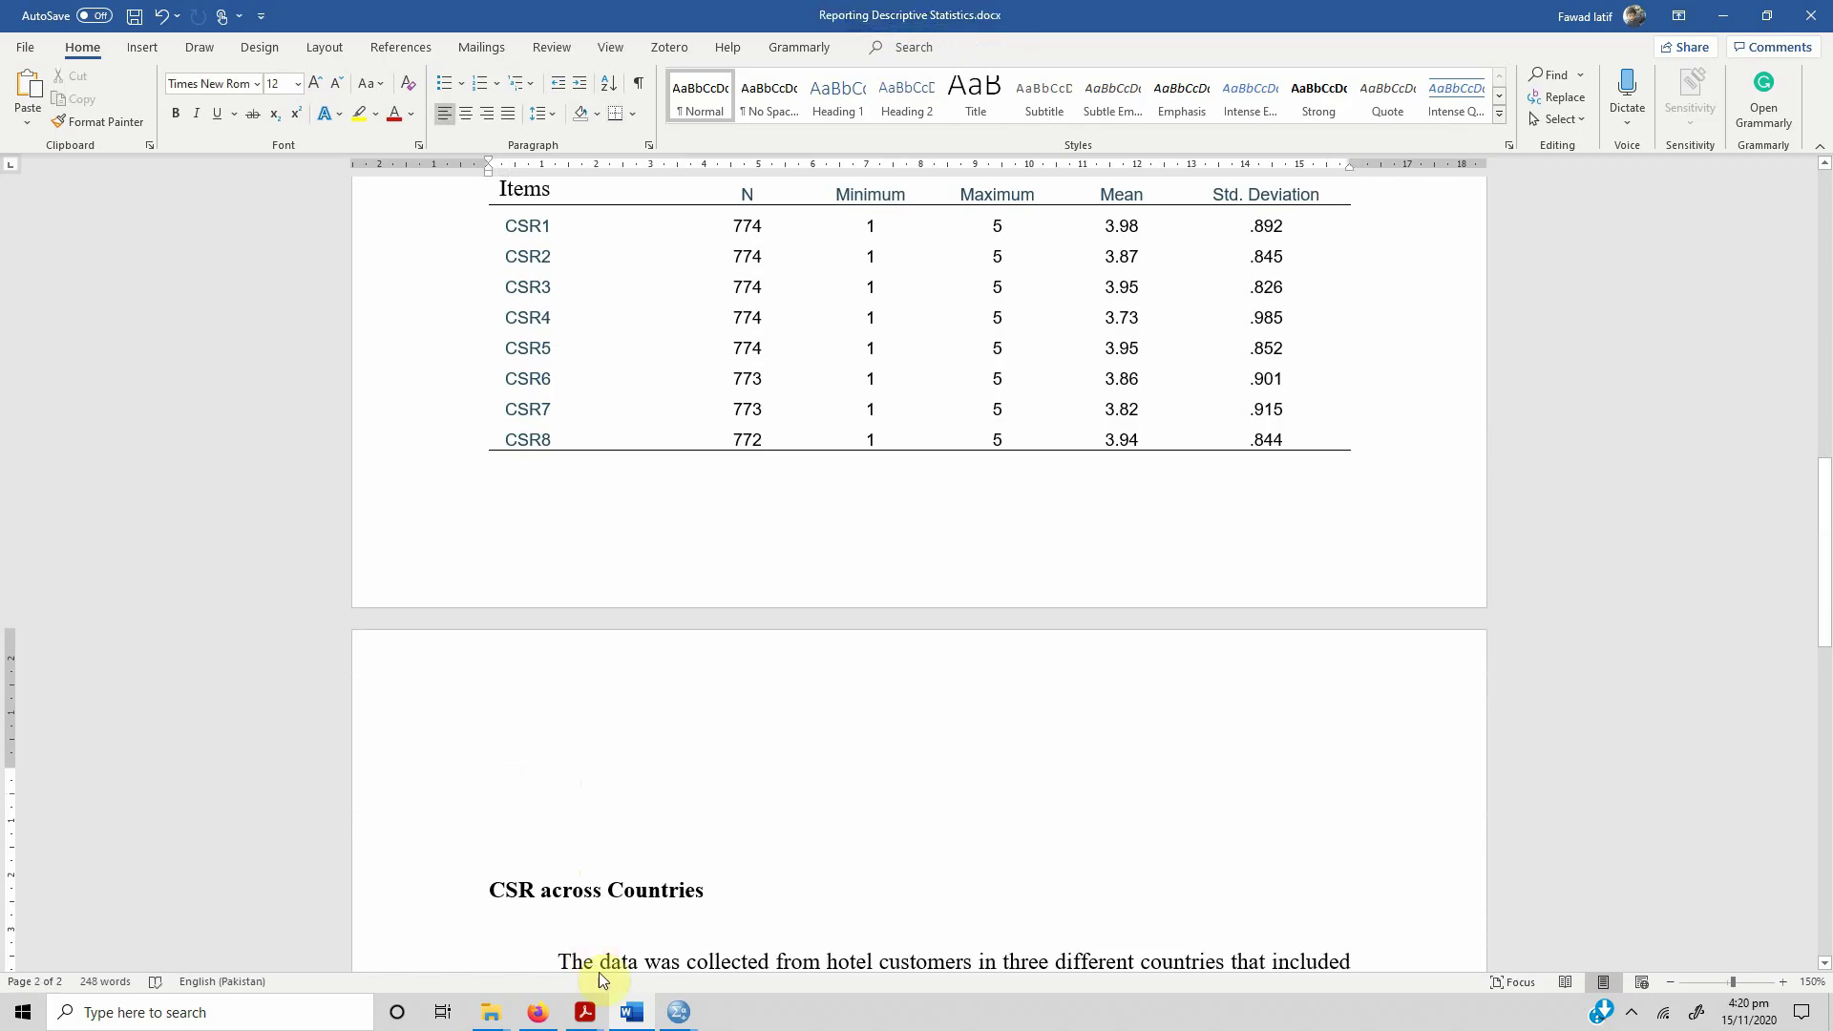
- Switch to the SPSS data editor window holding Complete Data Transformed.sav
mouse_move(679, 1012)
mouse_move(714, 948)
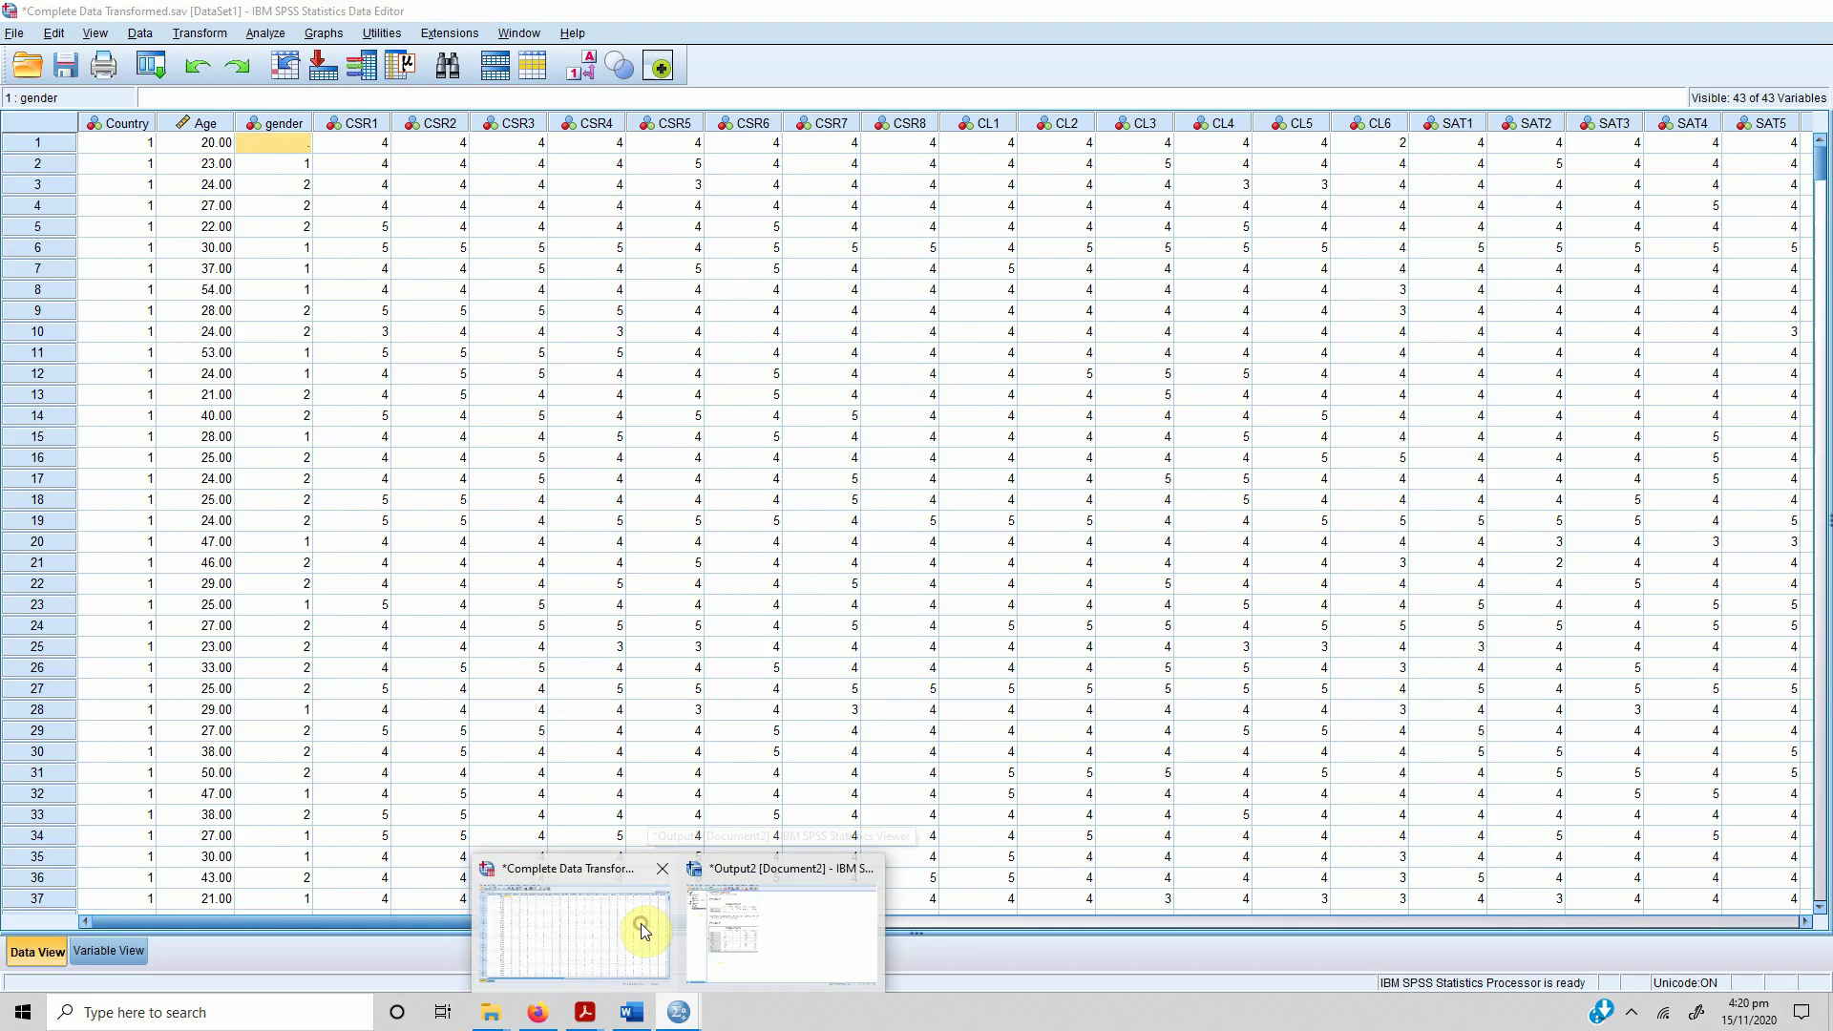
click(634, 931)
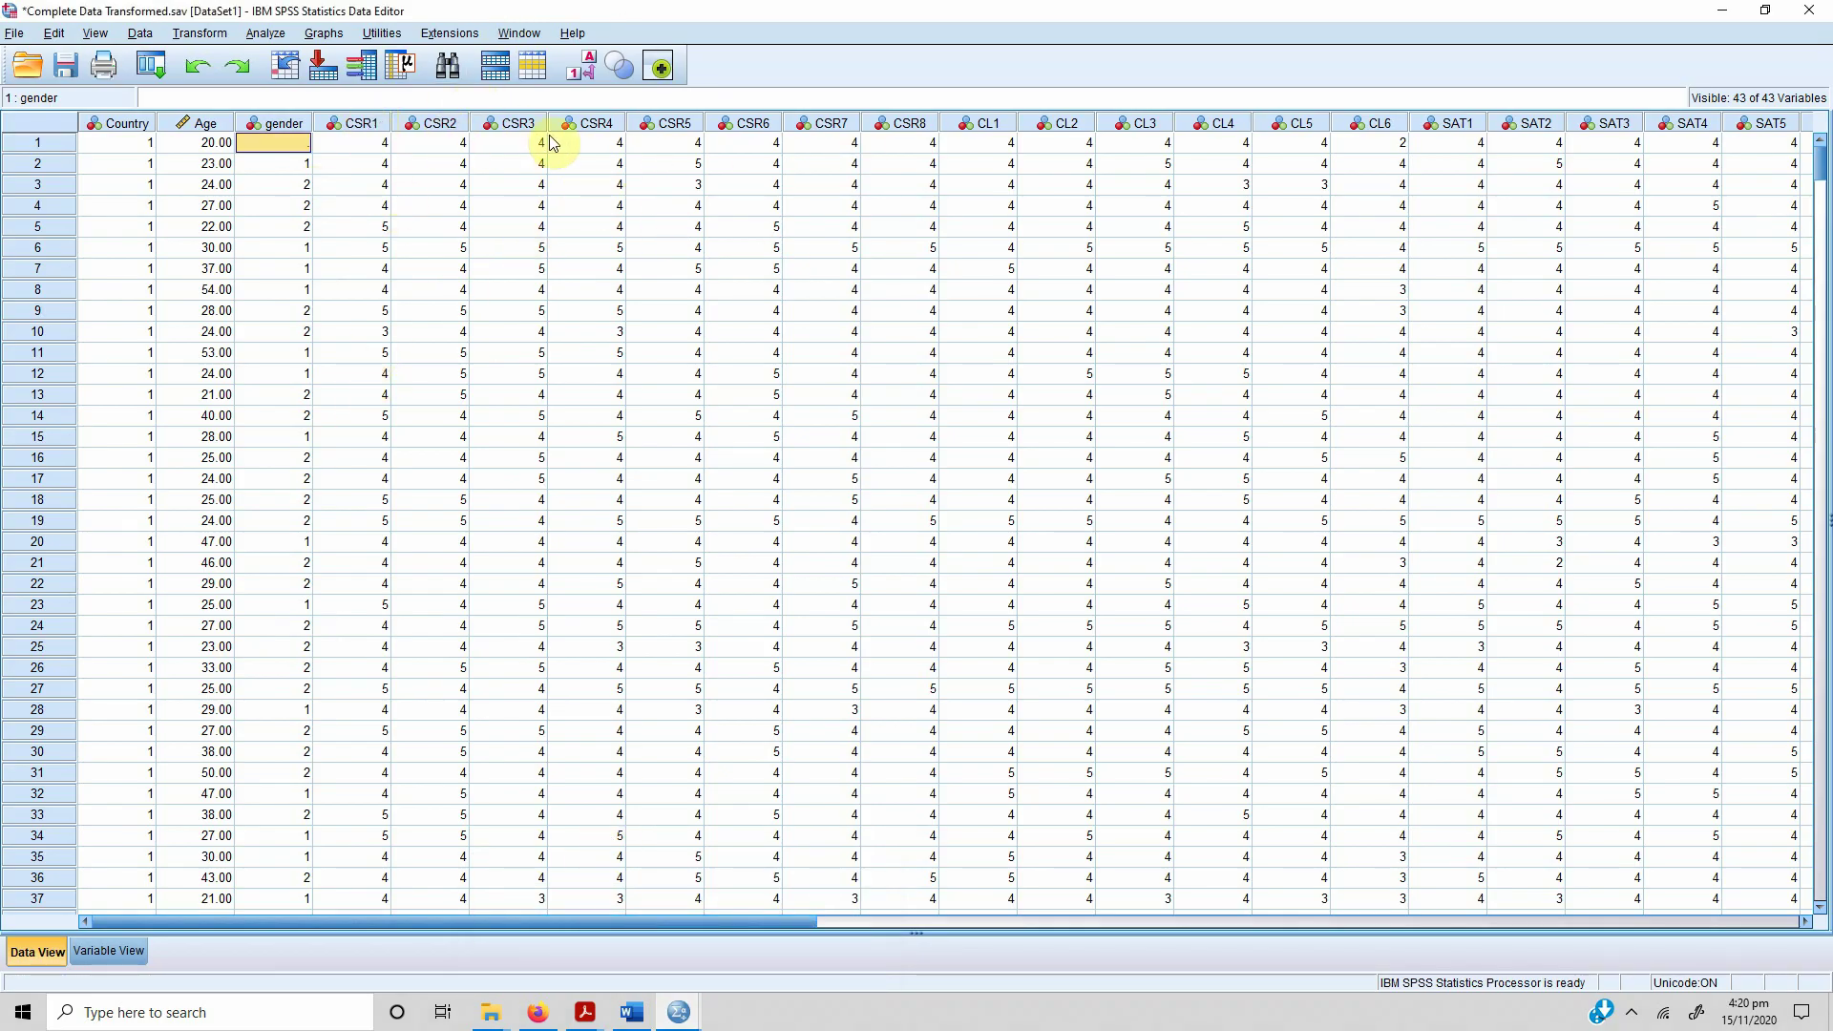
- Start computing a target variable named CSR, using the Mean function as its numeric expression
click(198, 33)
click(193, 56)
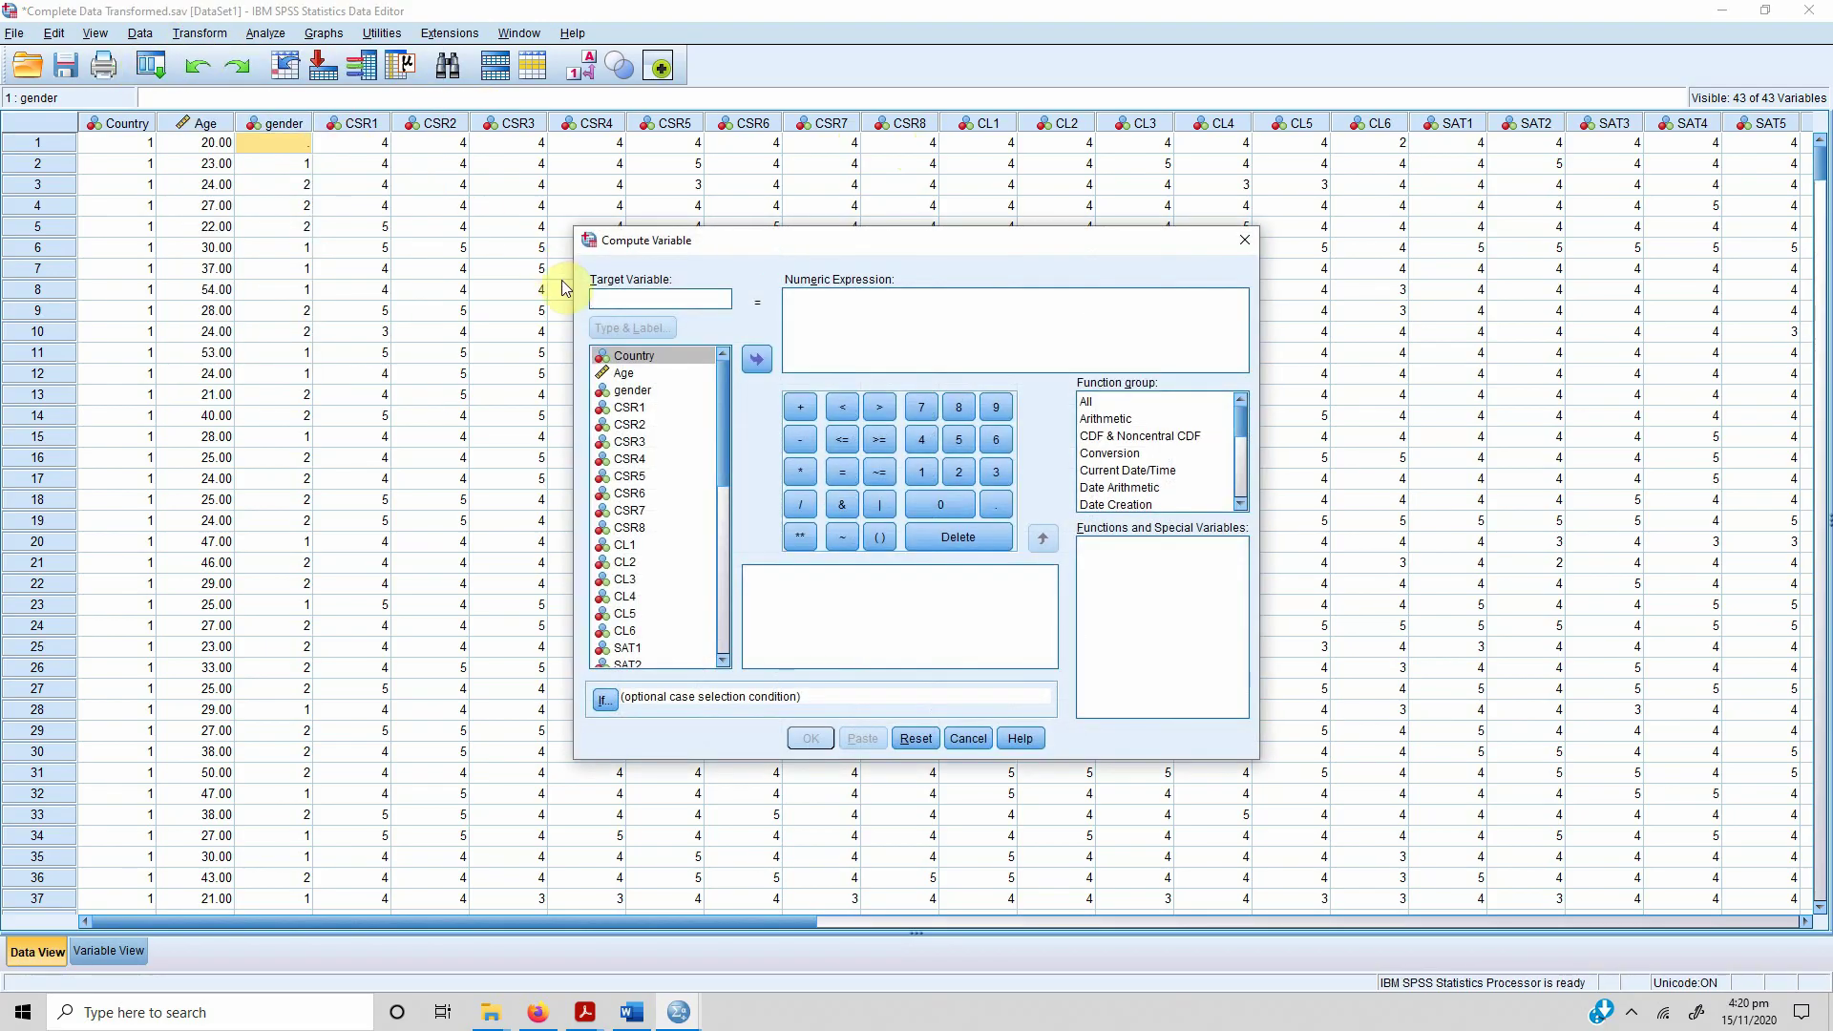
text(CSR)
click(836, 325)
text(Mean()
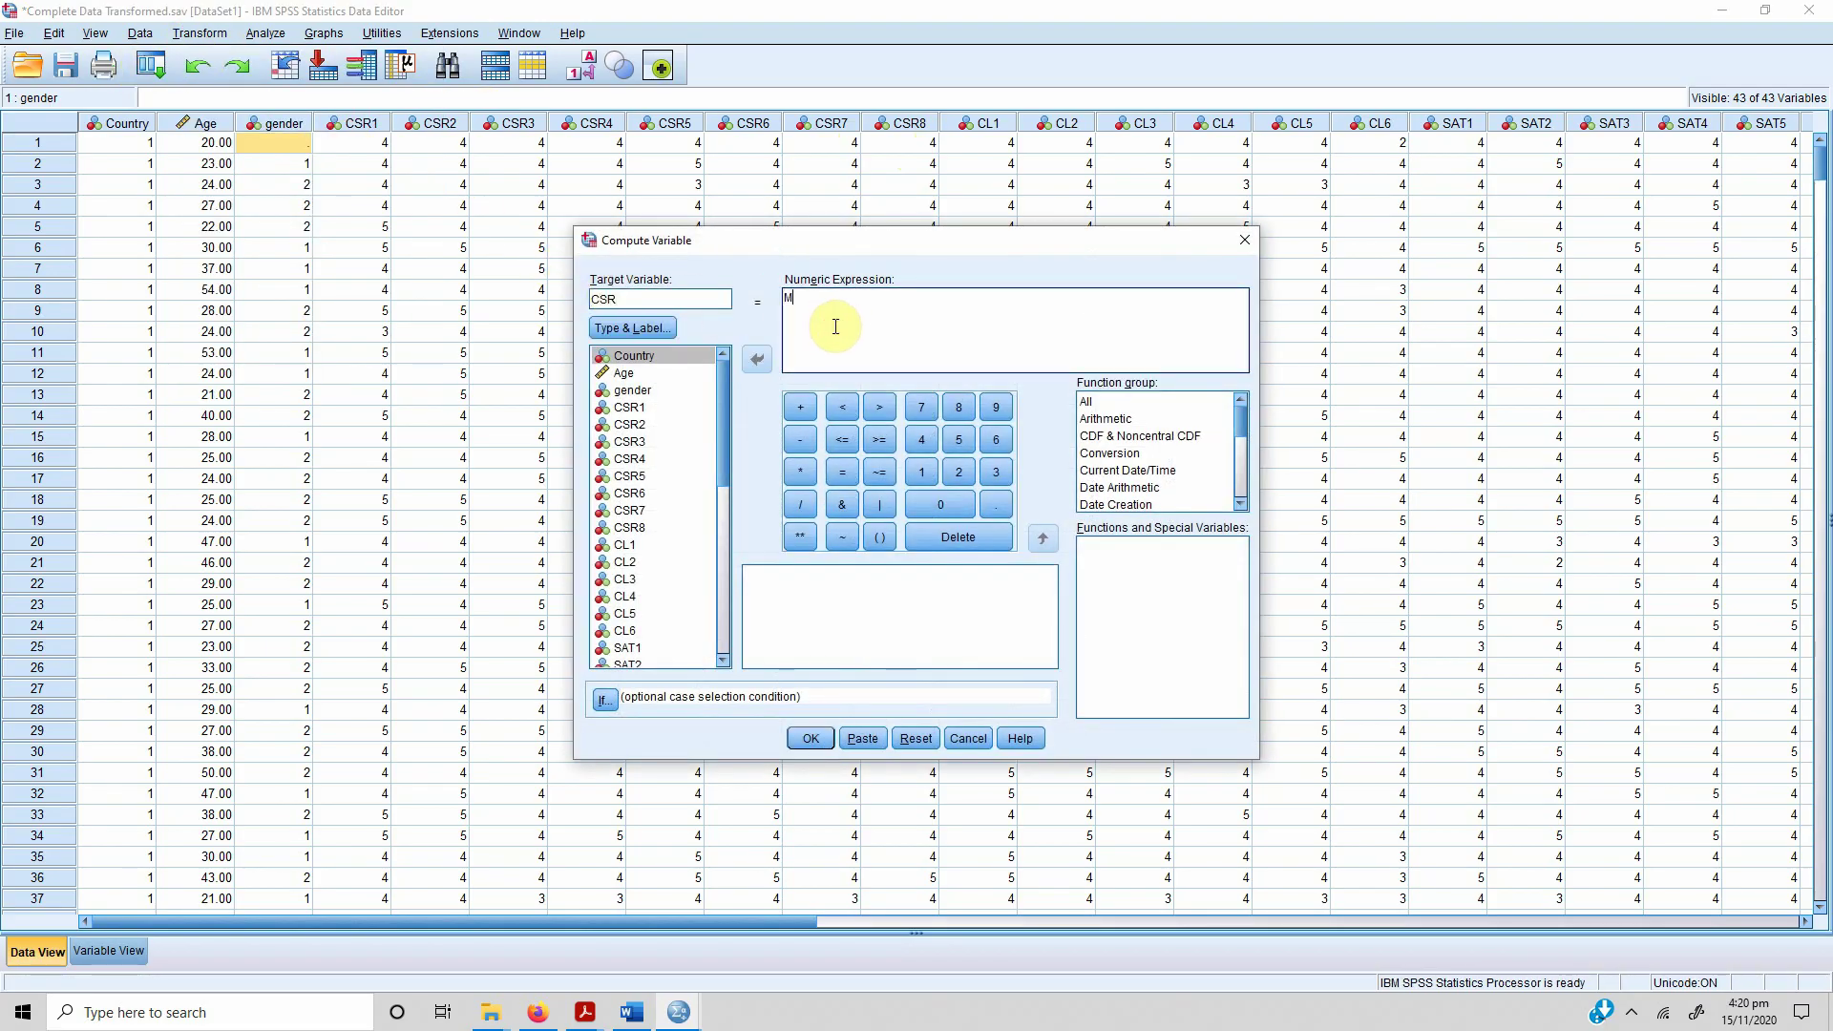
- Enter the items CSR1 to CSR8, separated by commas, as the arguments of the Mean expression
text(,)
double_click(649, 424)
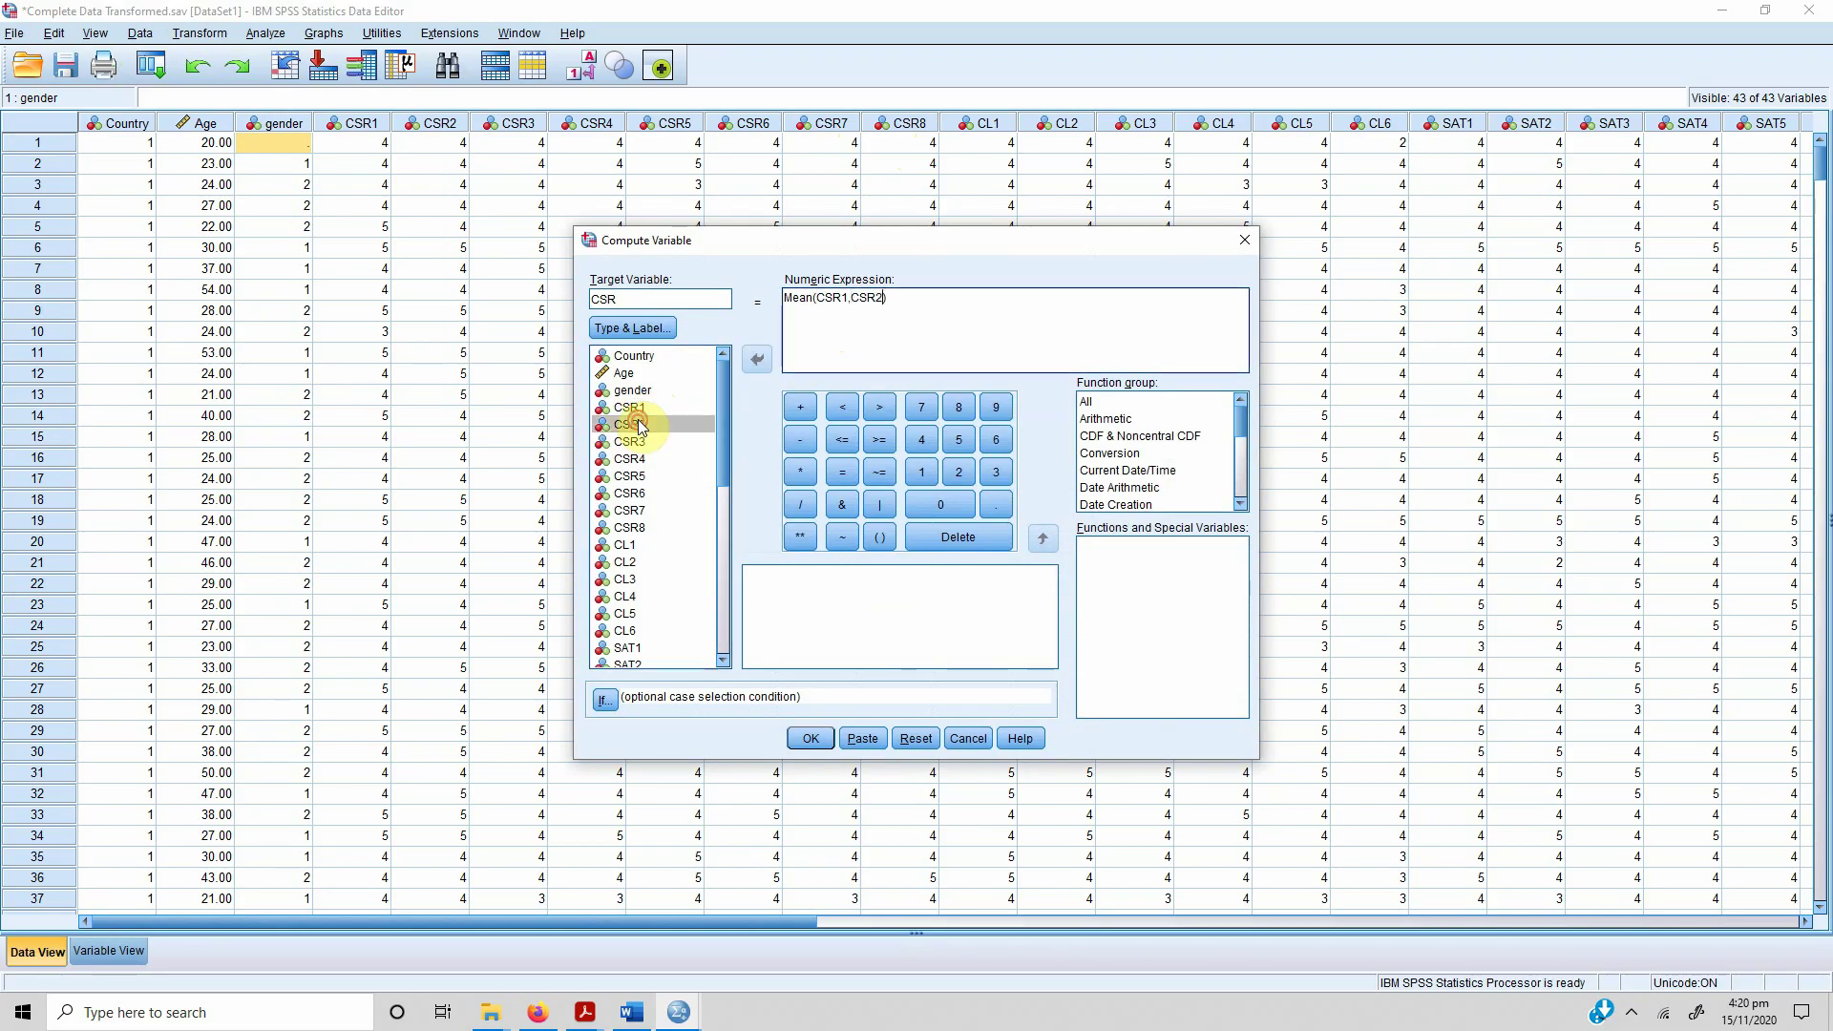
text(,)
double_click(651, 442)
text(,CSR3,)
double_click(649, 460)
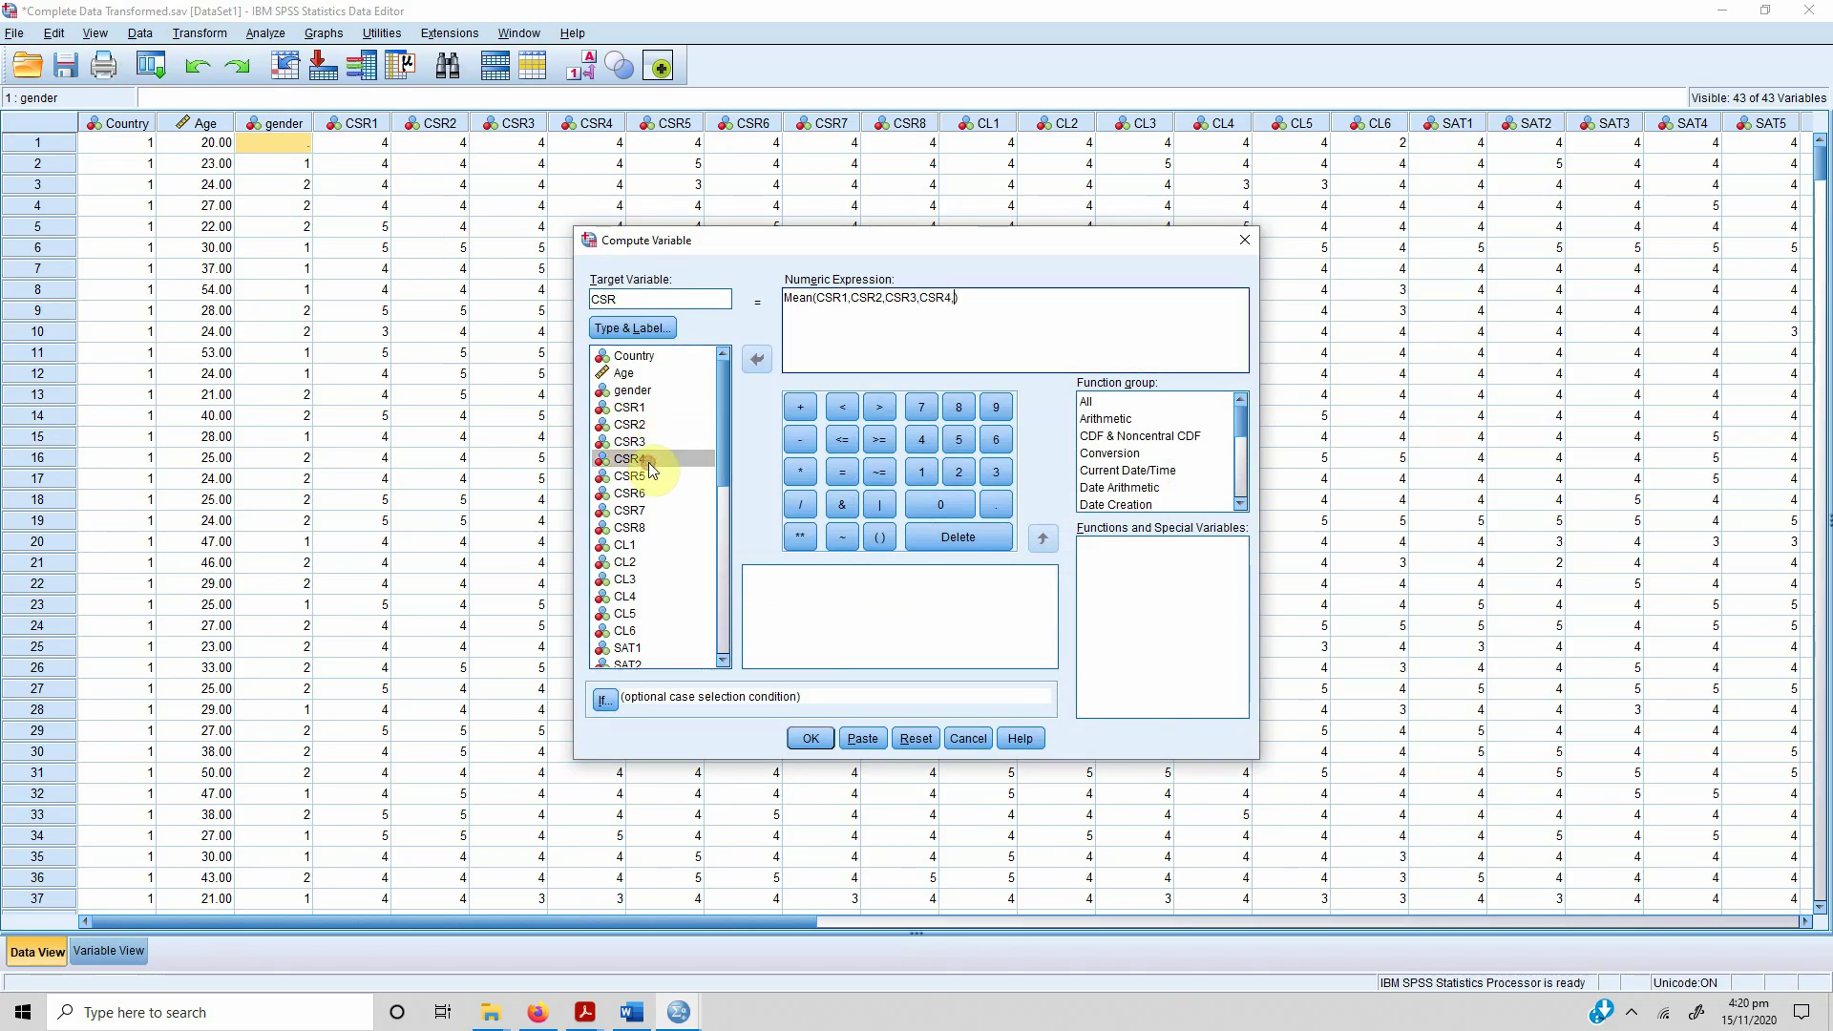
text(,)
double_click(646, 477)
text(,)
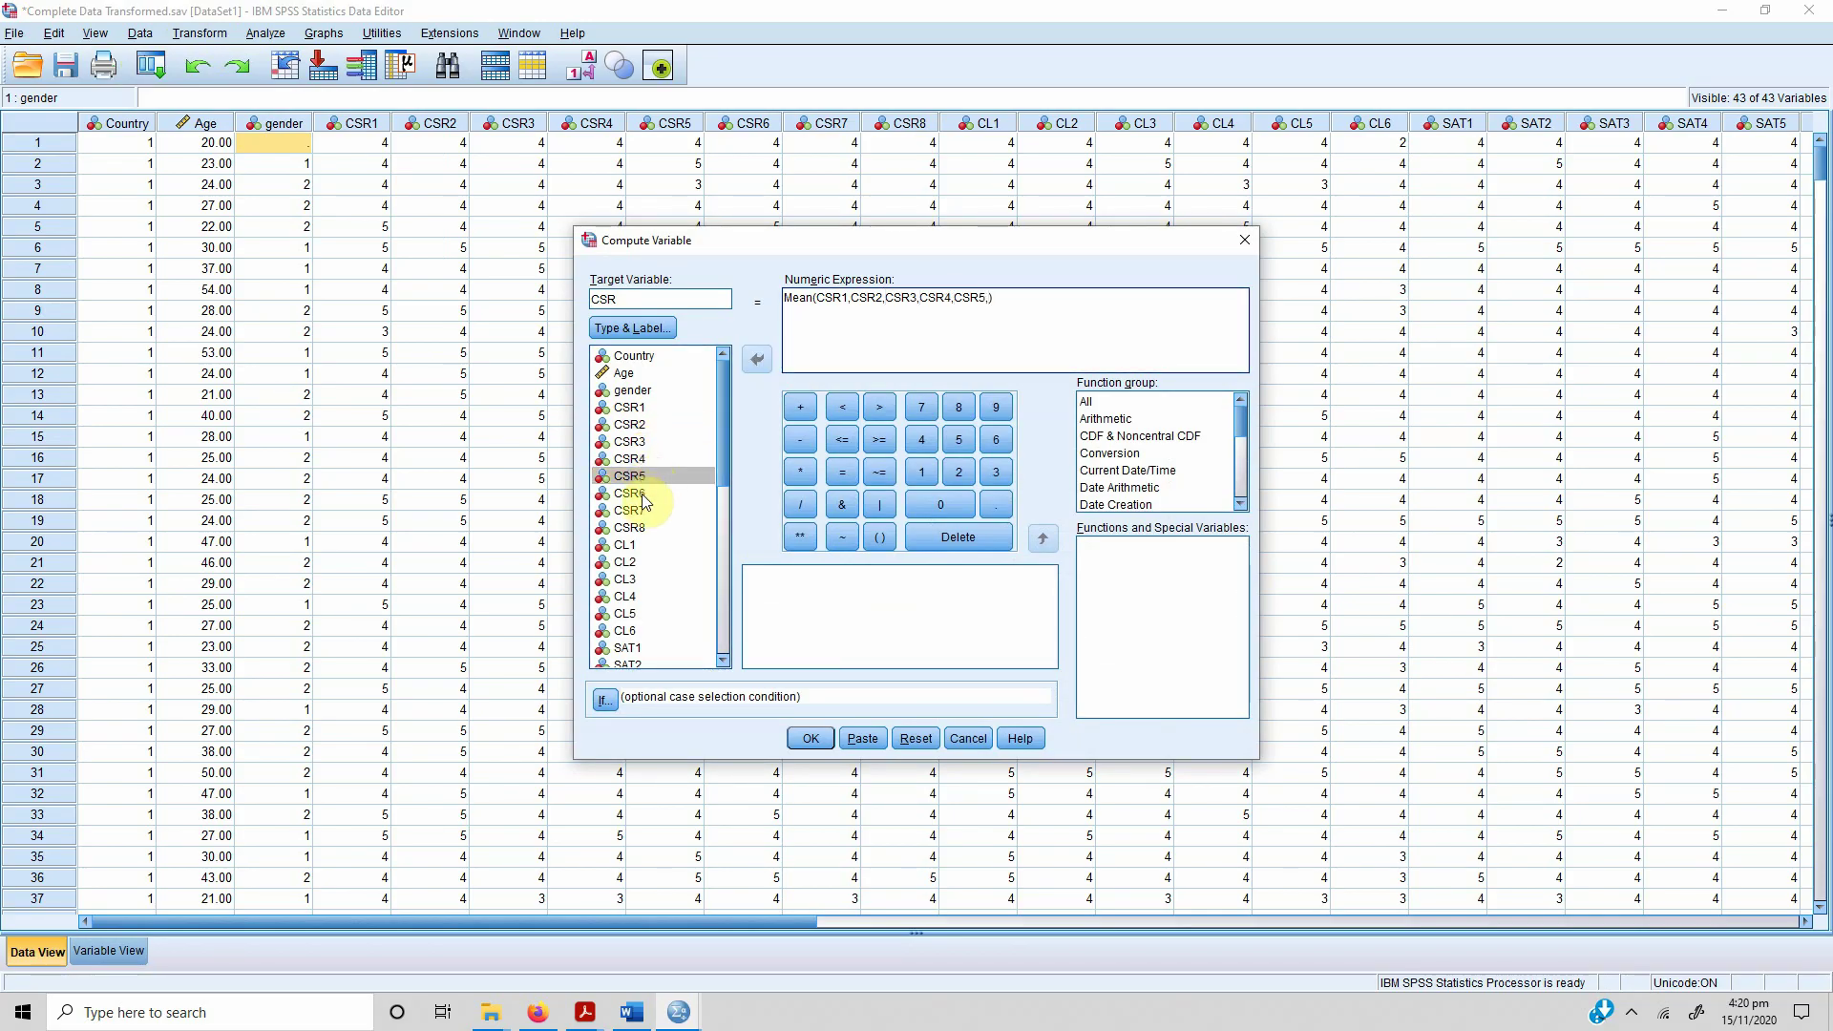
double_click(646, 493)
text(,)
double_click(641, 510)
text(,CSR7,)
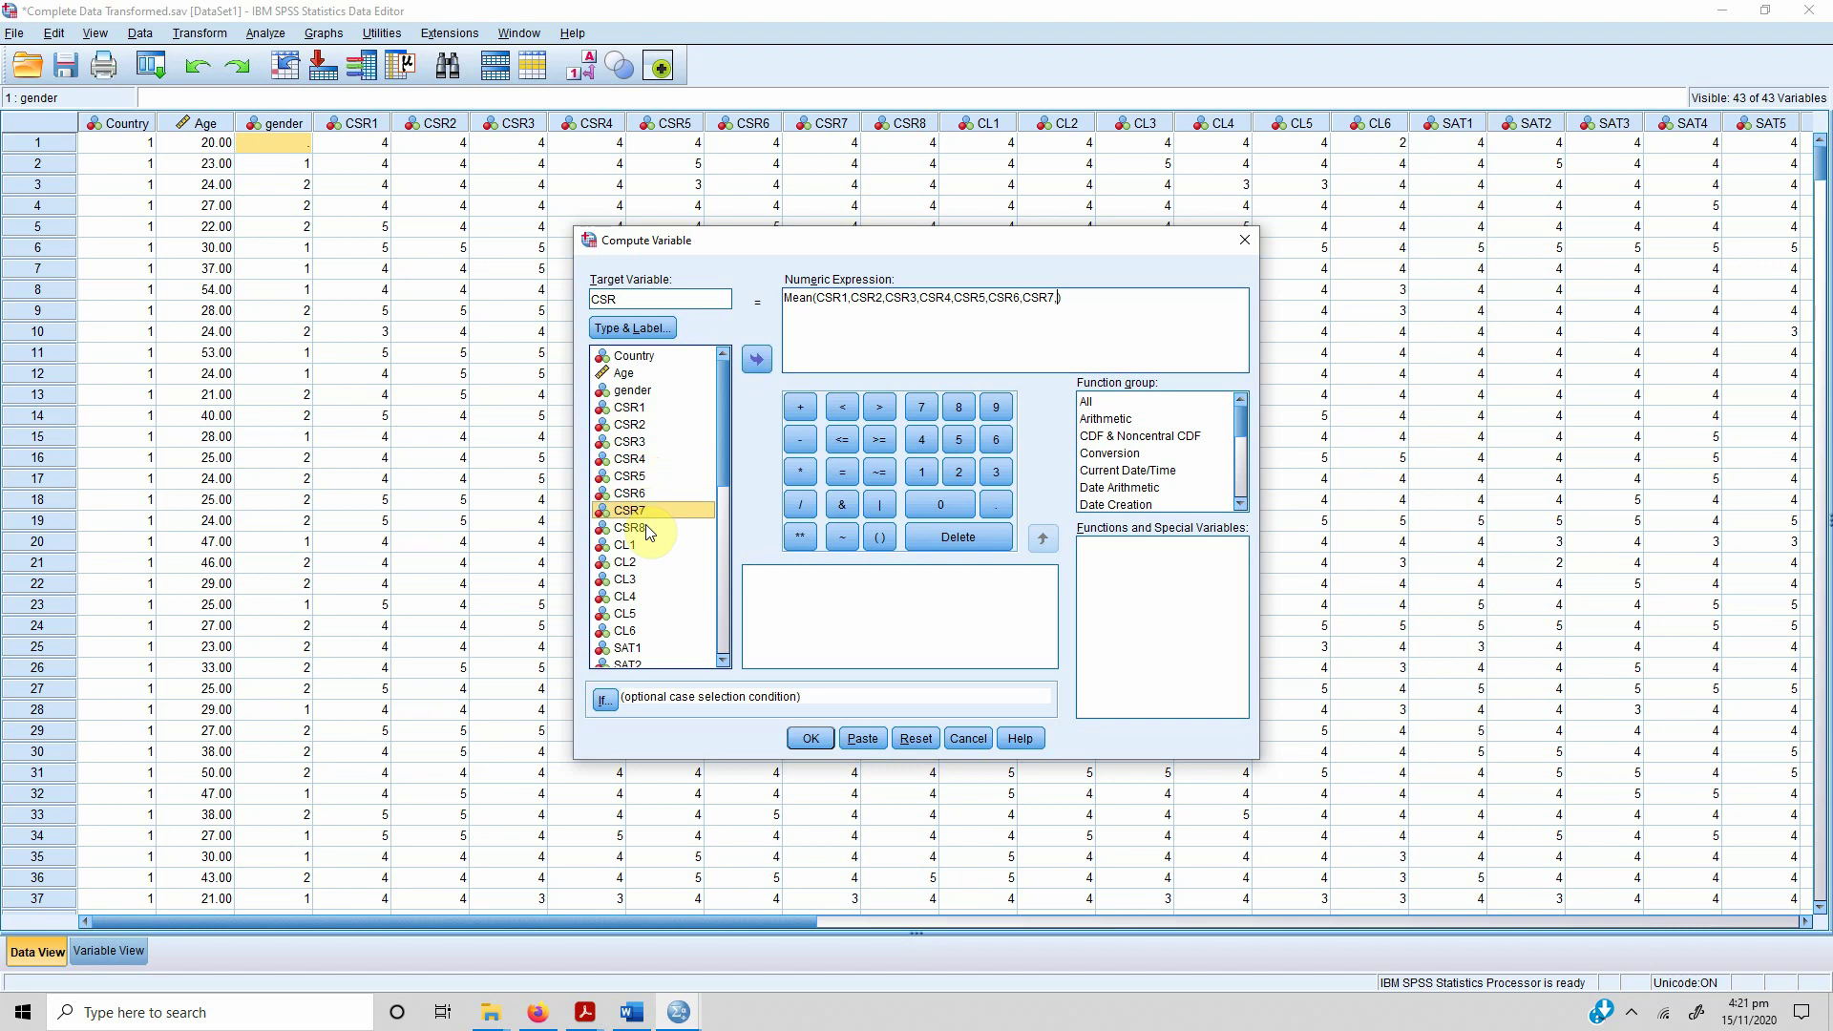
double_click(646, 527)
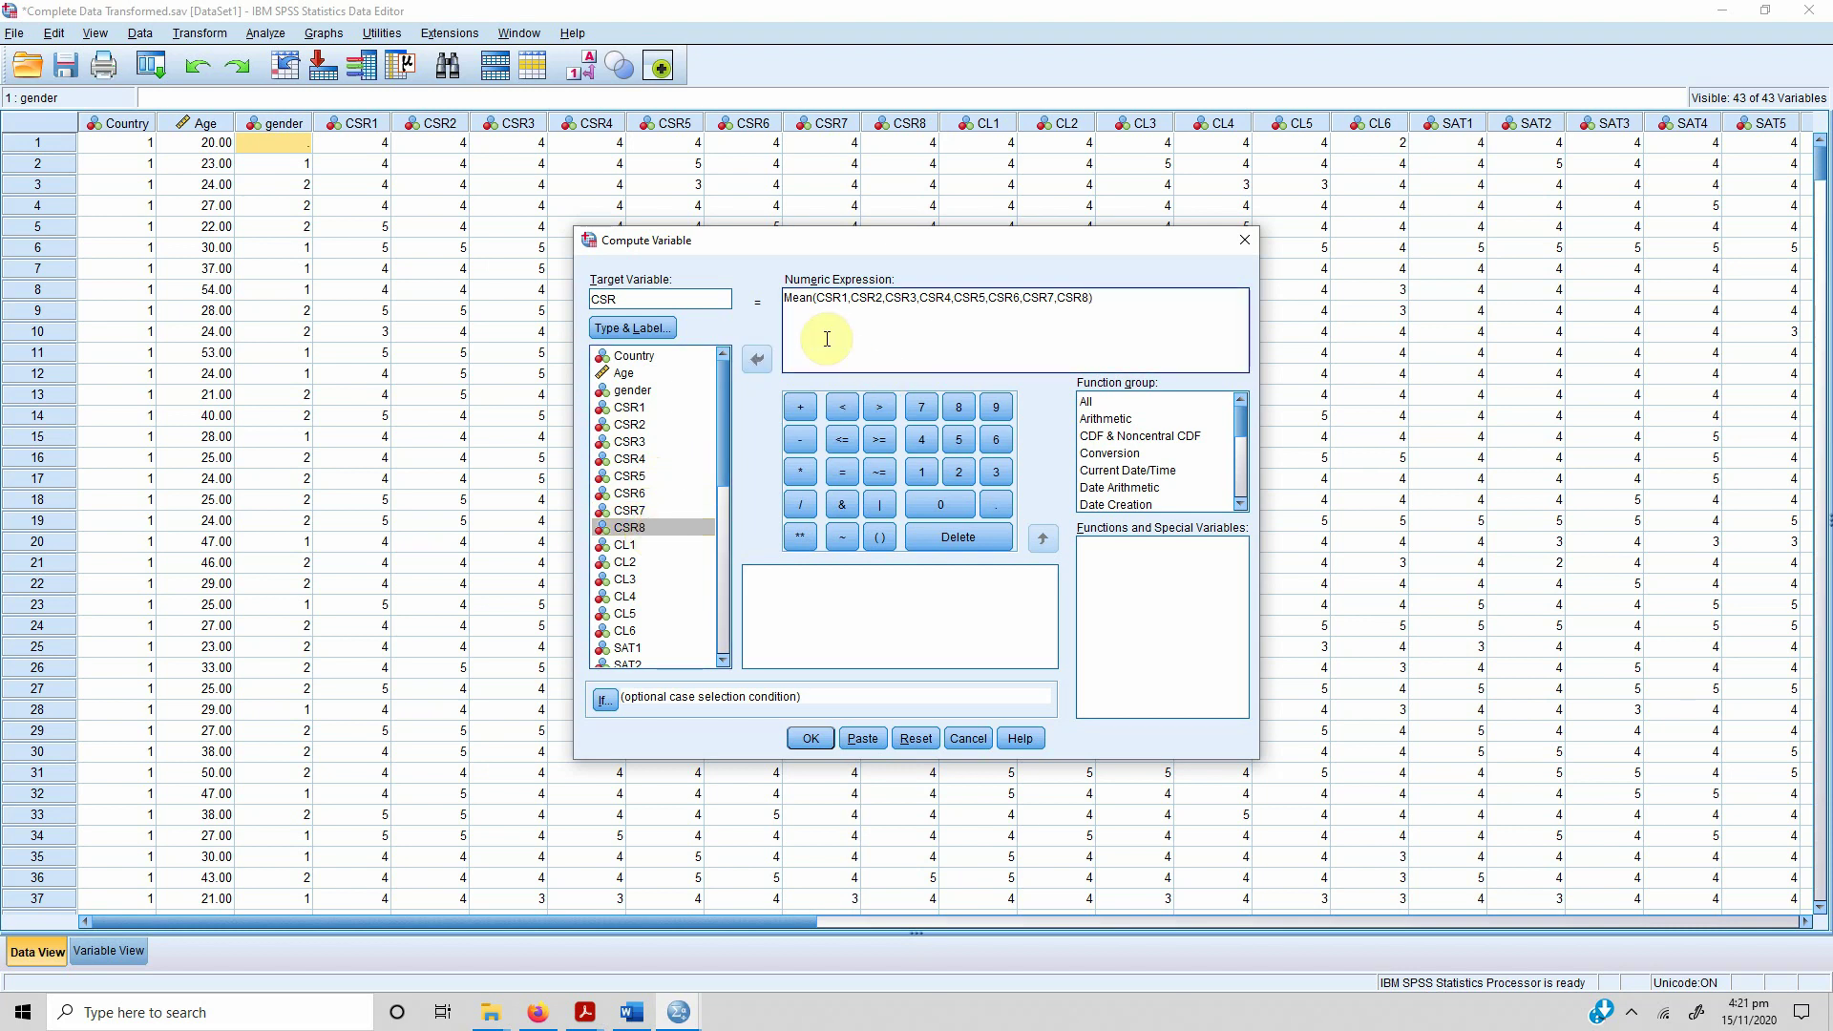
- Try to compute the CSR variable, decline changing the existing variable, and cancel Compute Variable
mouse_move(818, 297)
mouse_down()
mouse_move(862, 299)
mouse_move(814, 299)
mouse_up()
click(783, 297)
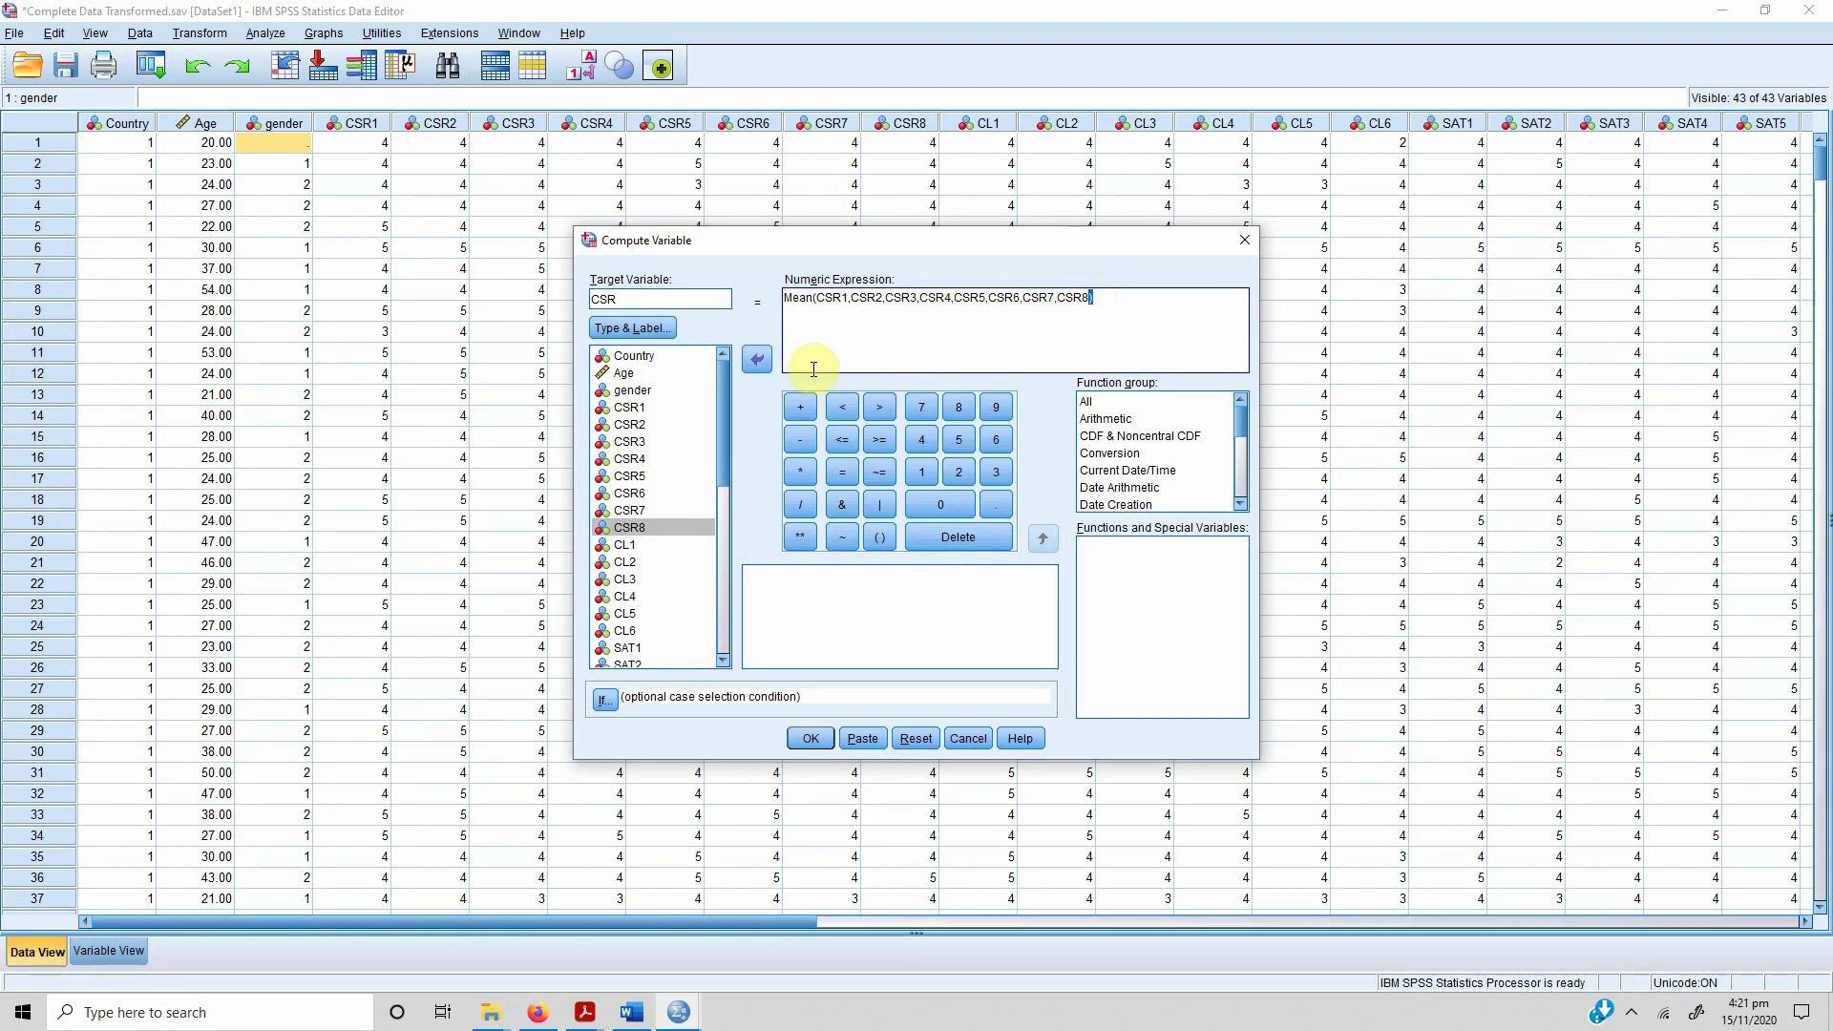
click(813, 738)
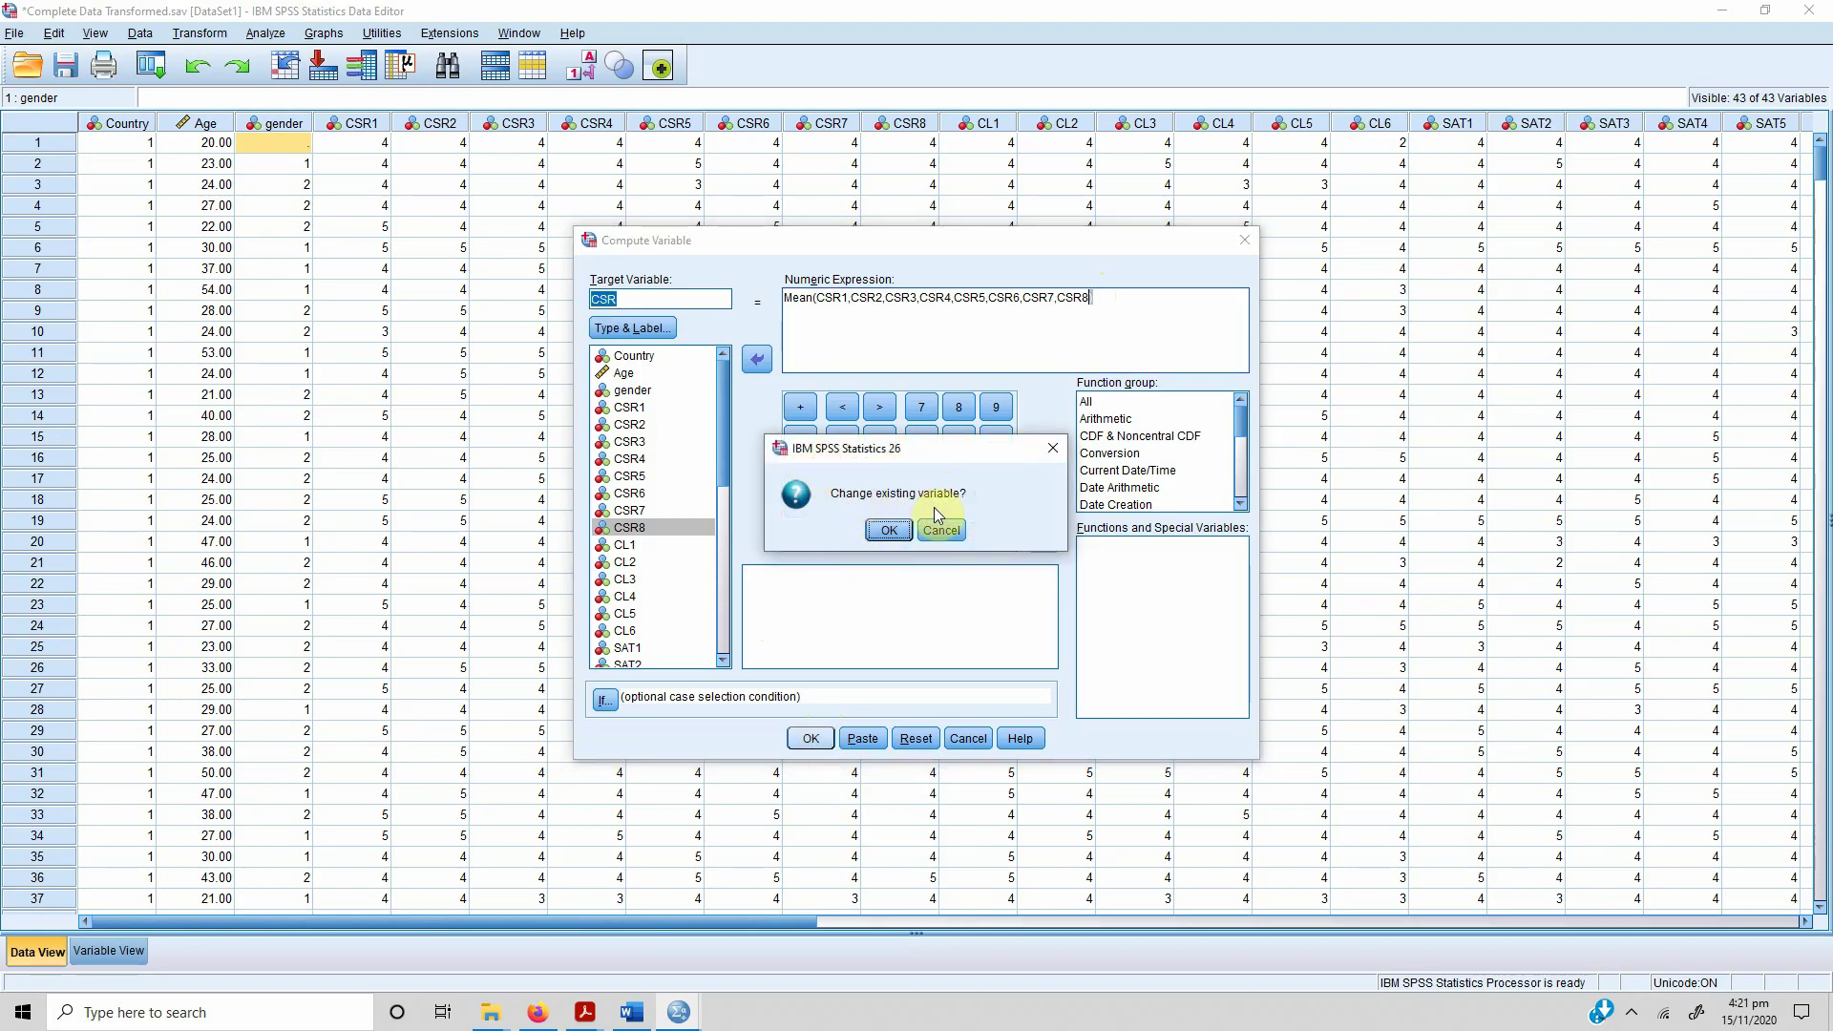
click(1050, 449)
click(968, 738)
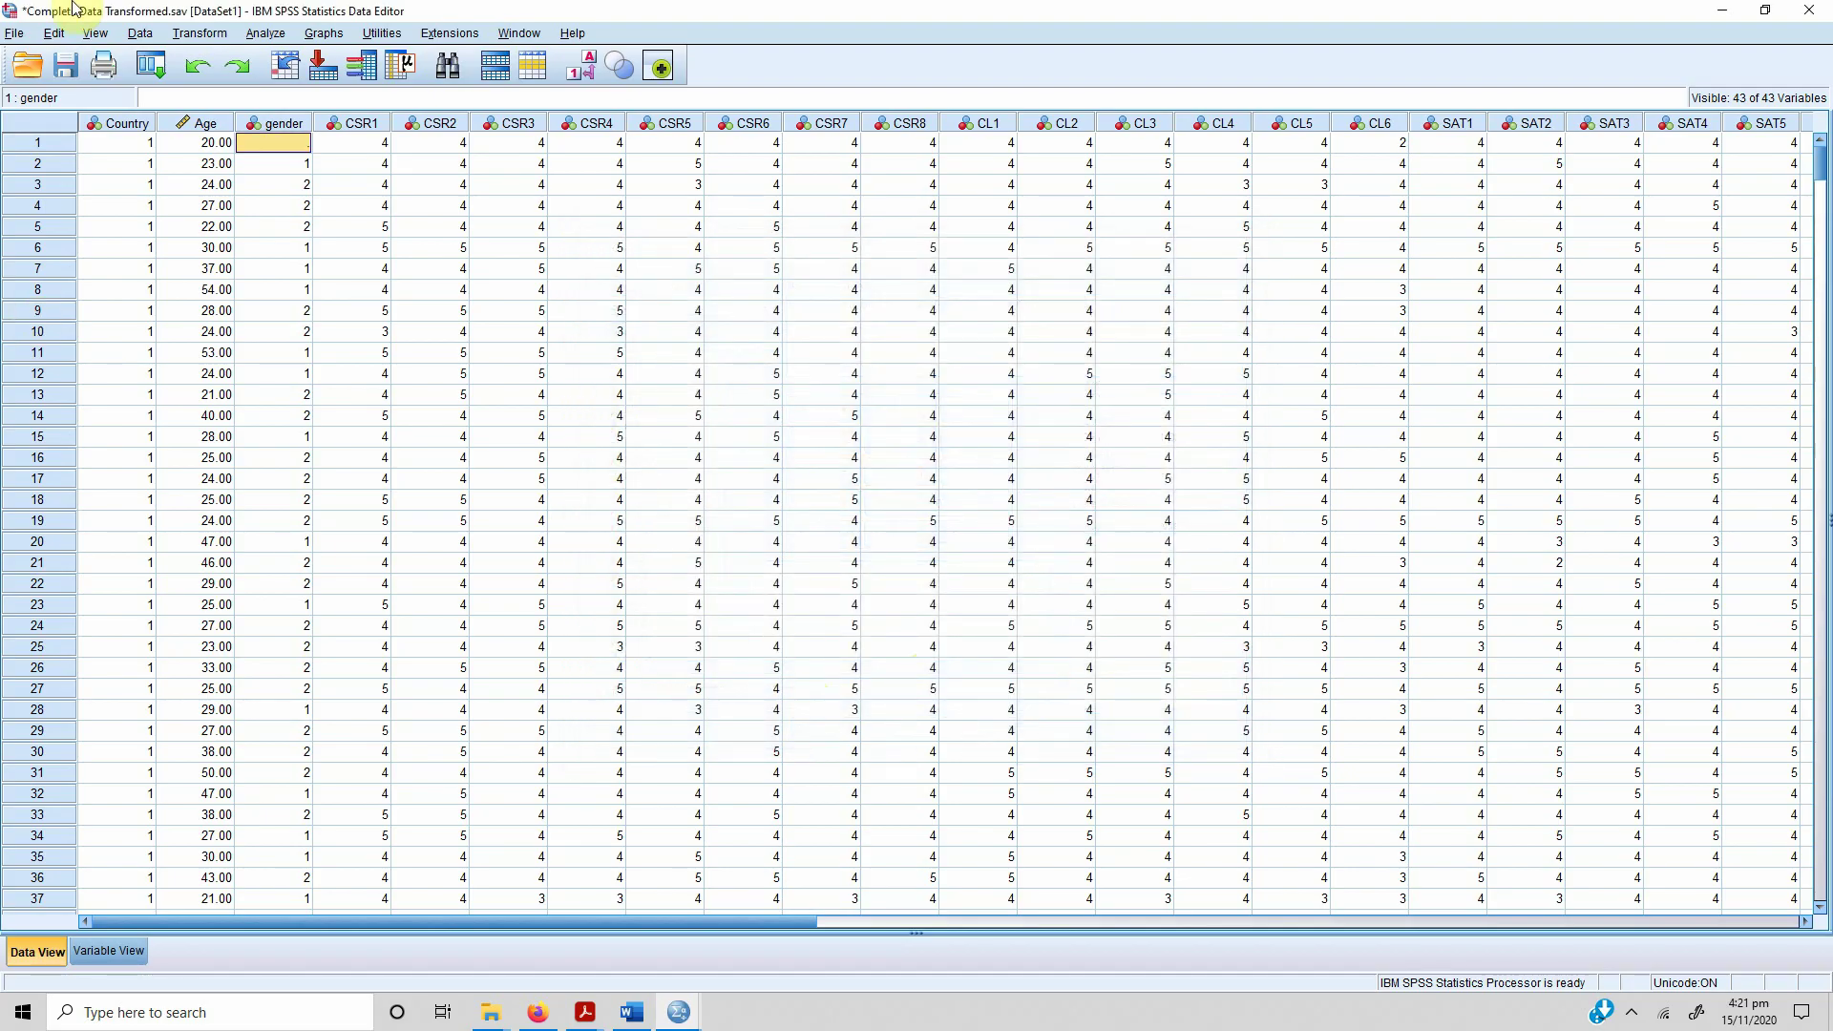
- Run Descriptives with the overall CSR variable added to items CSR1 to CSR8, and select the resulting Descriptive Statistics table
click(266, 33)
mouse_move(334, 86)
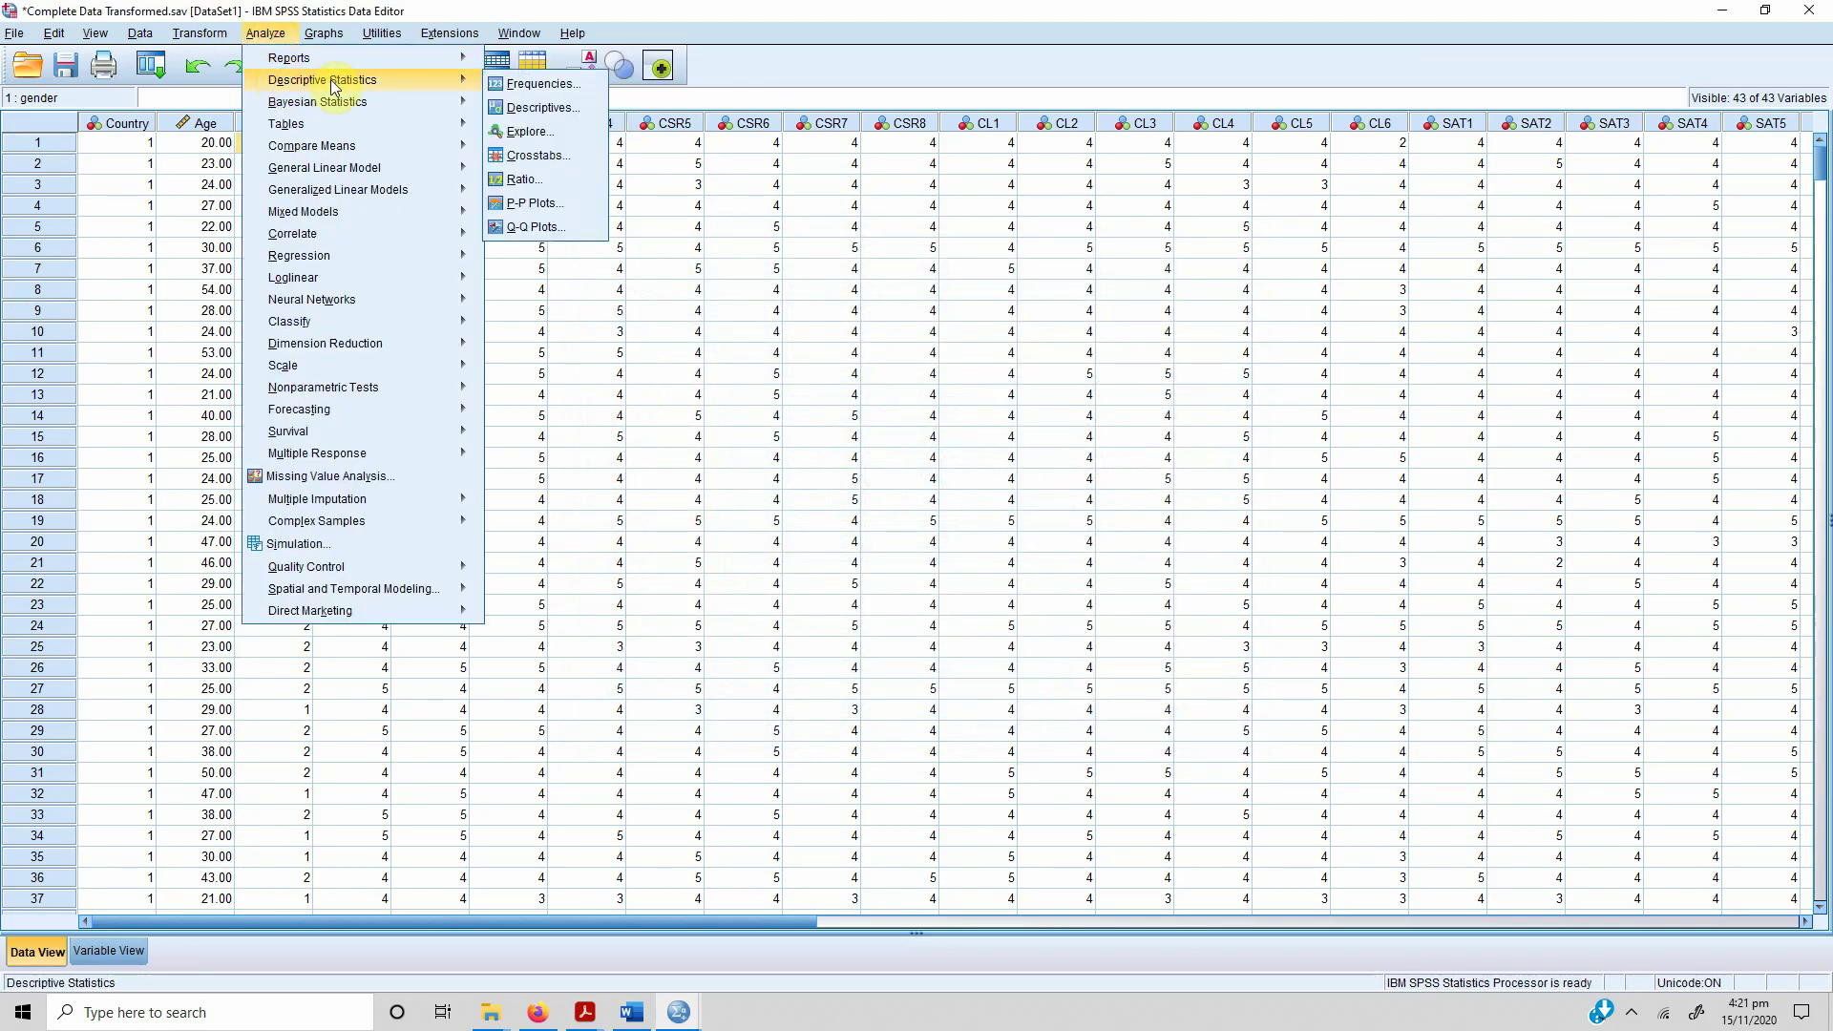
click(536, 108)
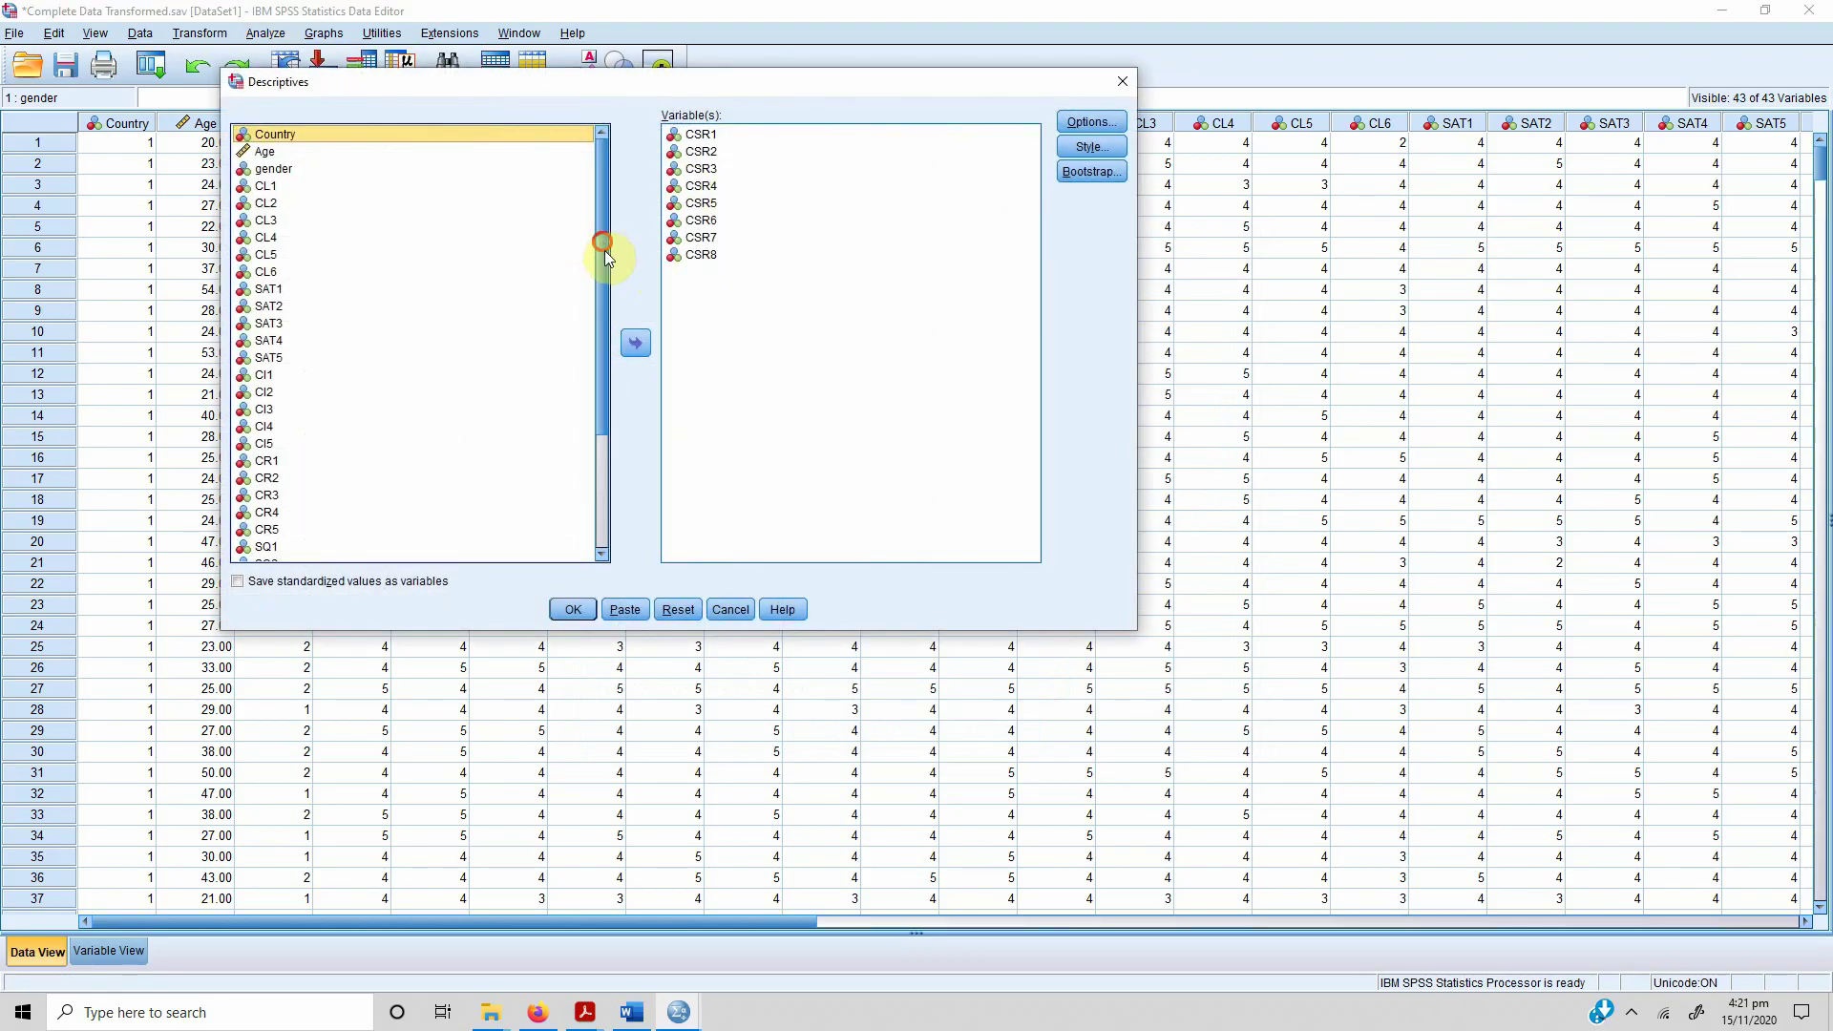
drag(604, 250, 605, 365)
click(267, 467)
click(637, 342)
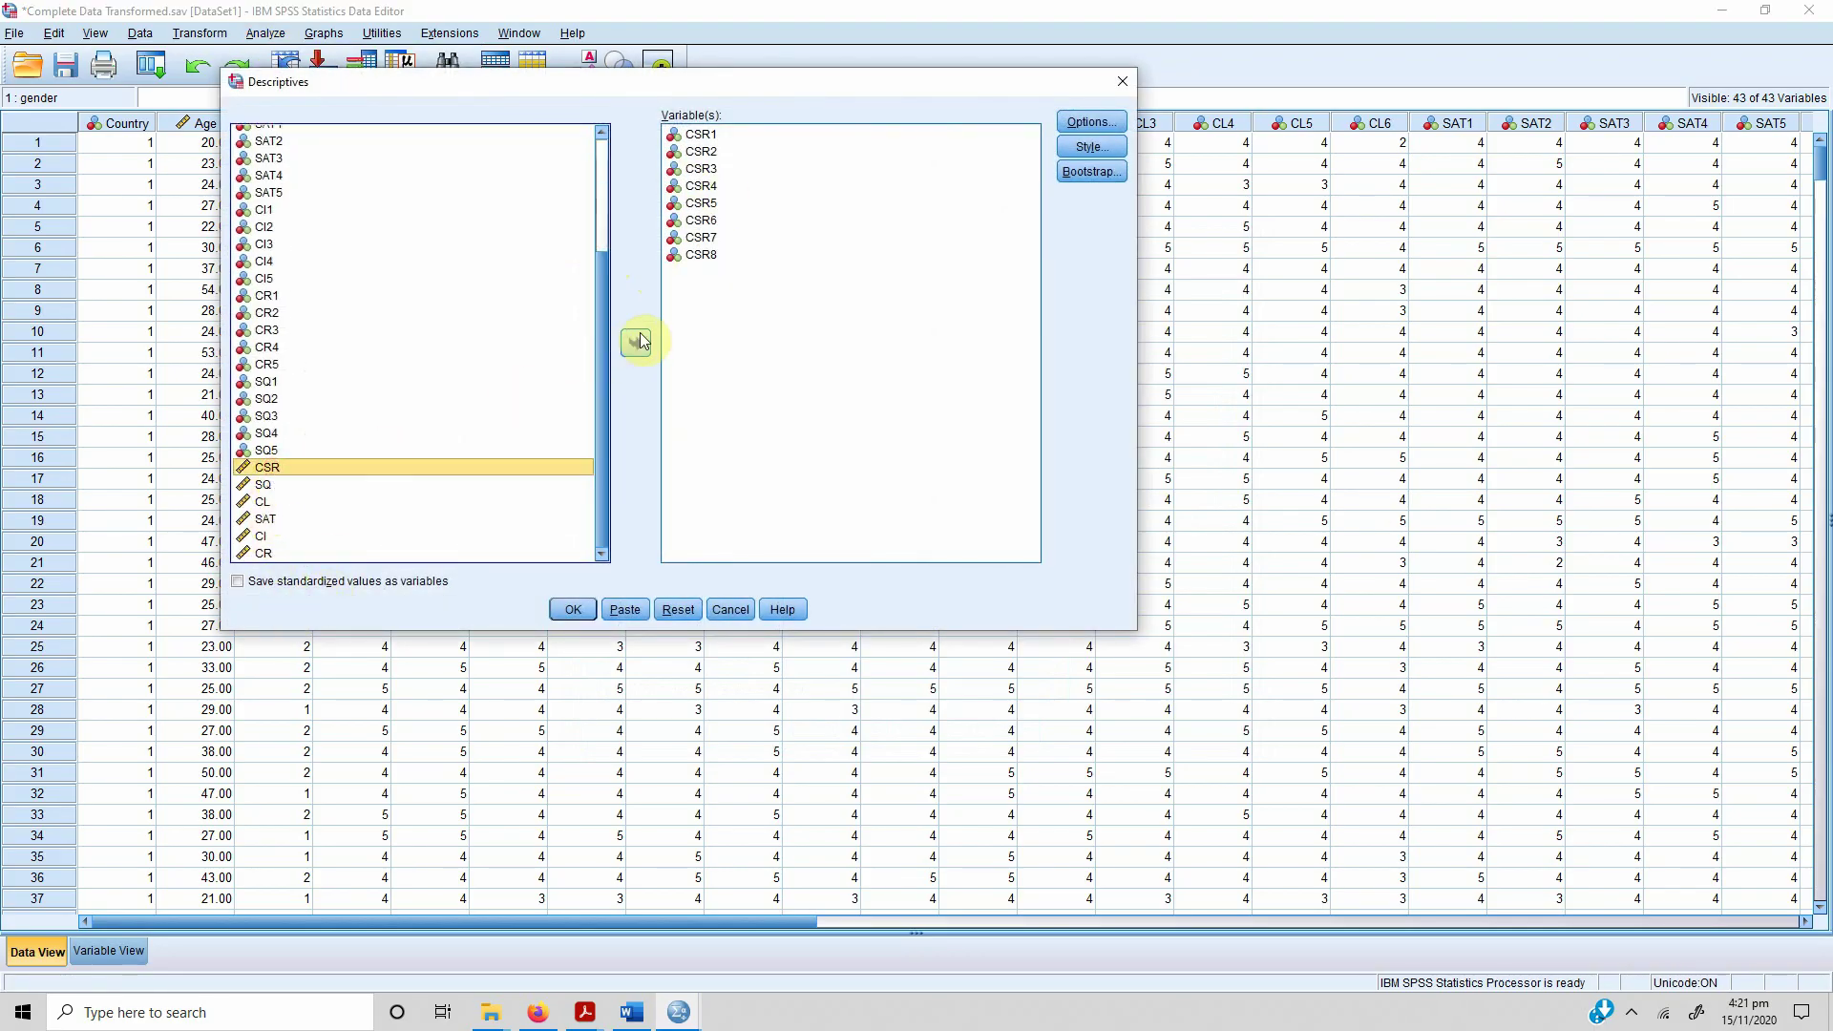
click(573, 609)
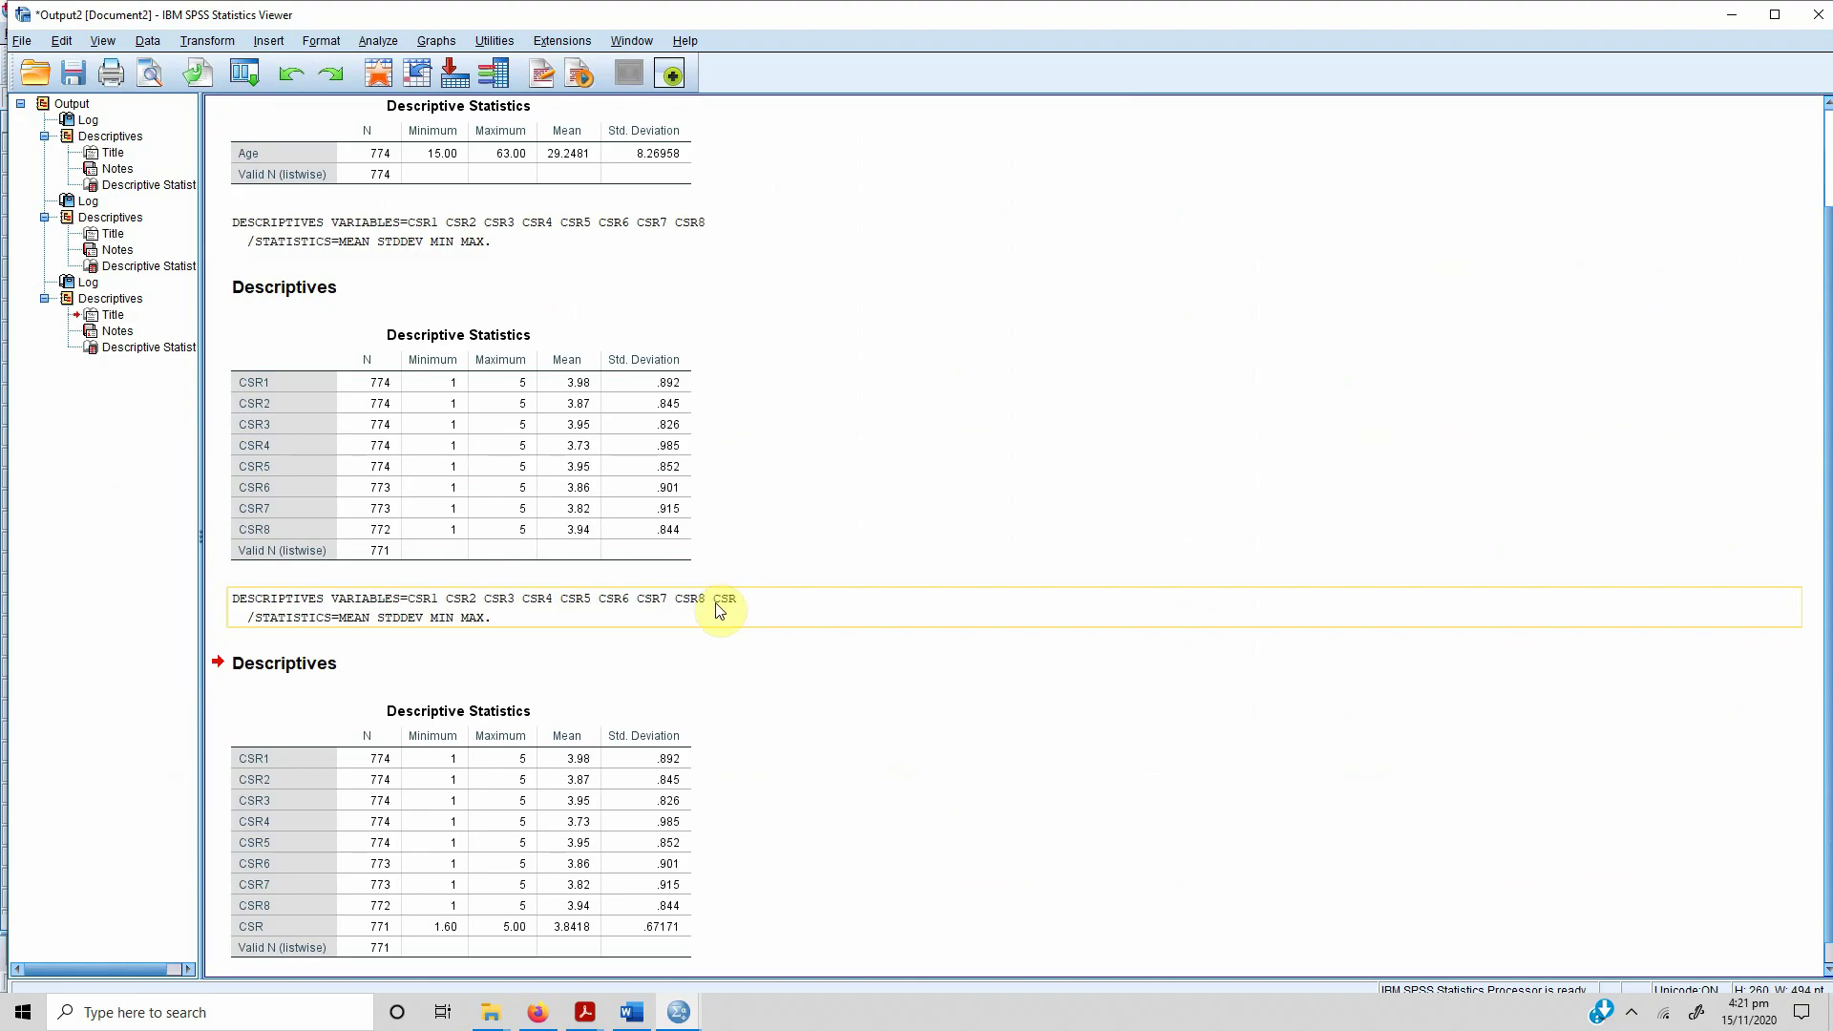
click(604, 754)
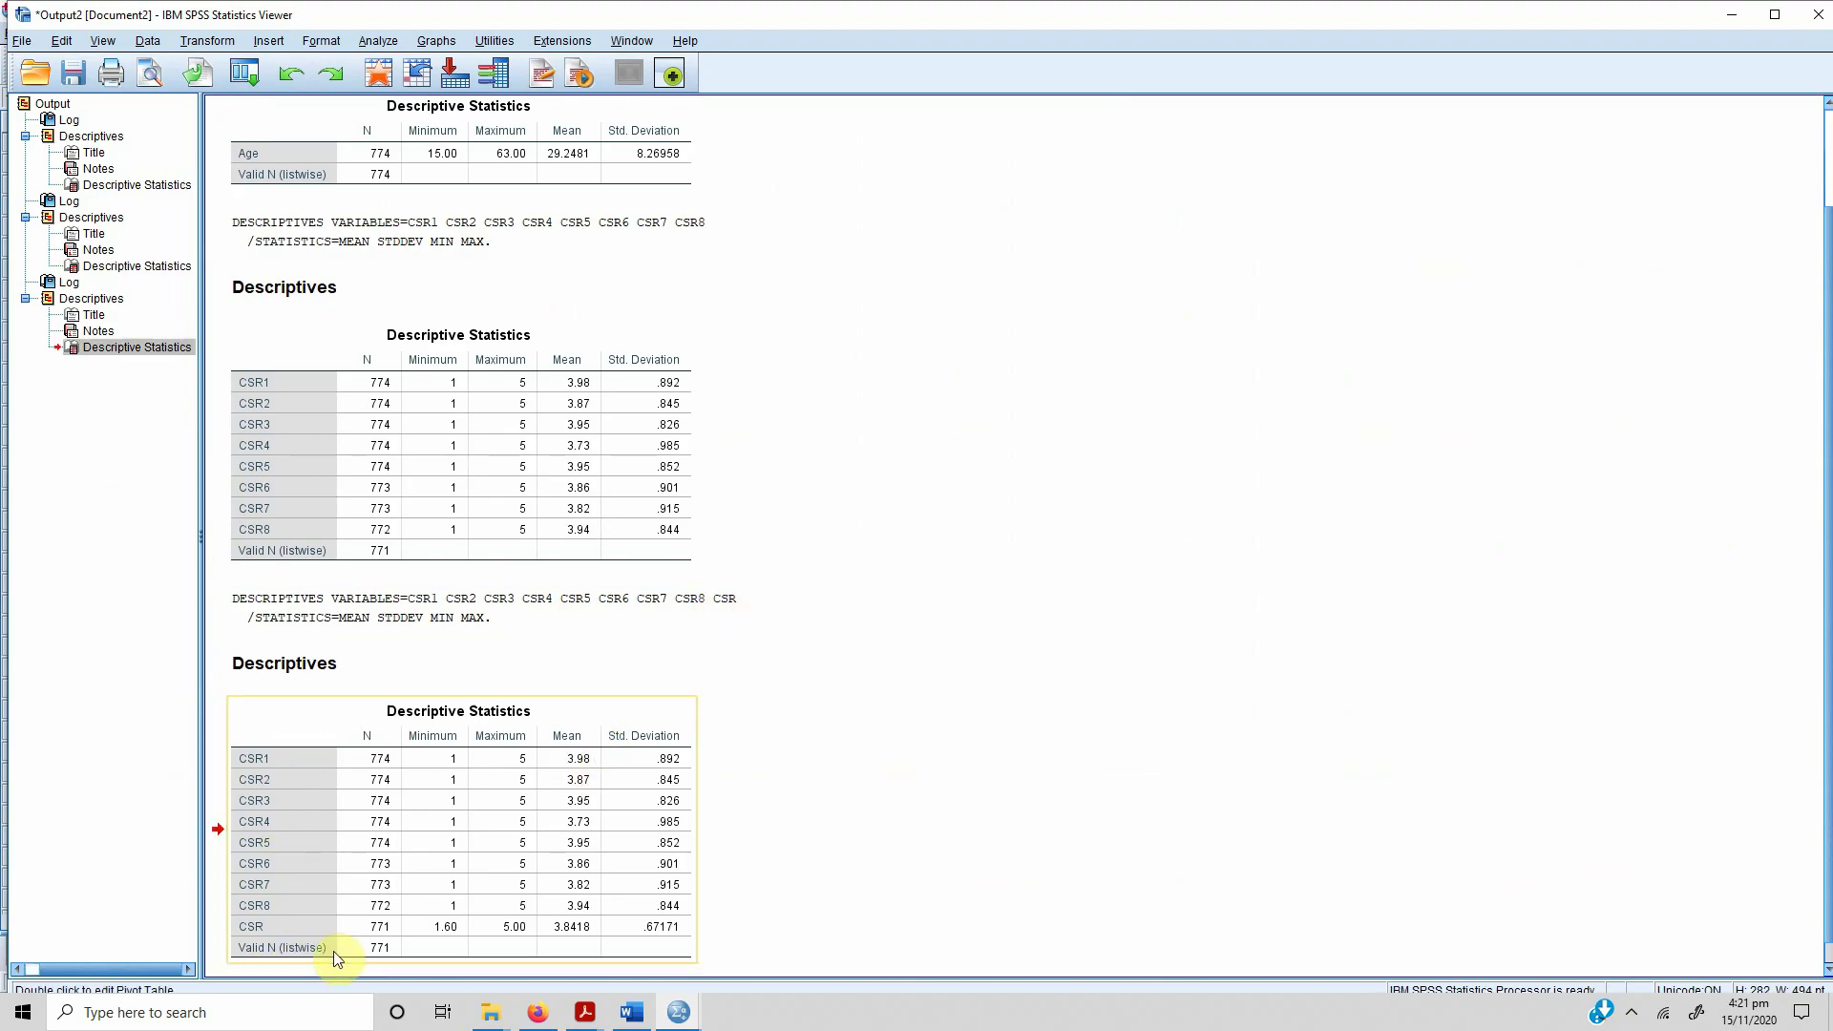
- Switch to the Word document and review the CSR paragraph, including its statement about CSR1, against Table 2
click(629, 1015)
scroll(749, 573, up, 5)
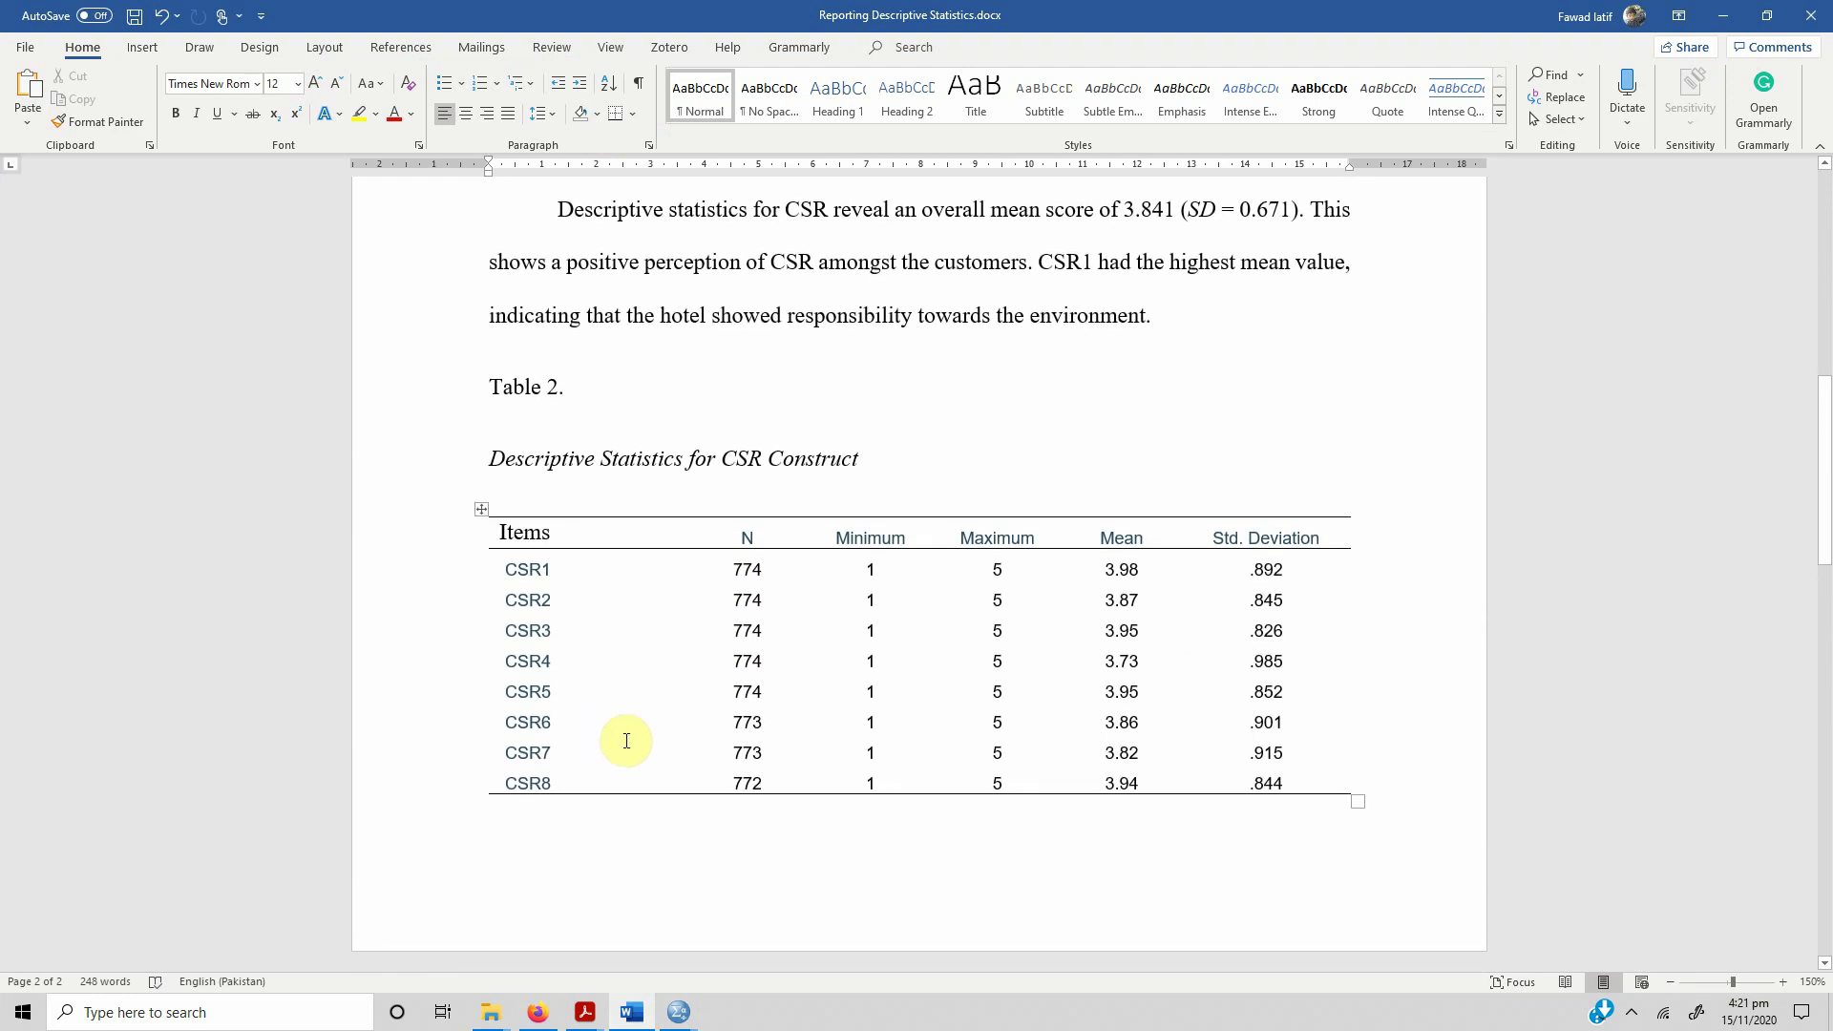
scroll(777, 516, up, 3)
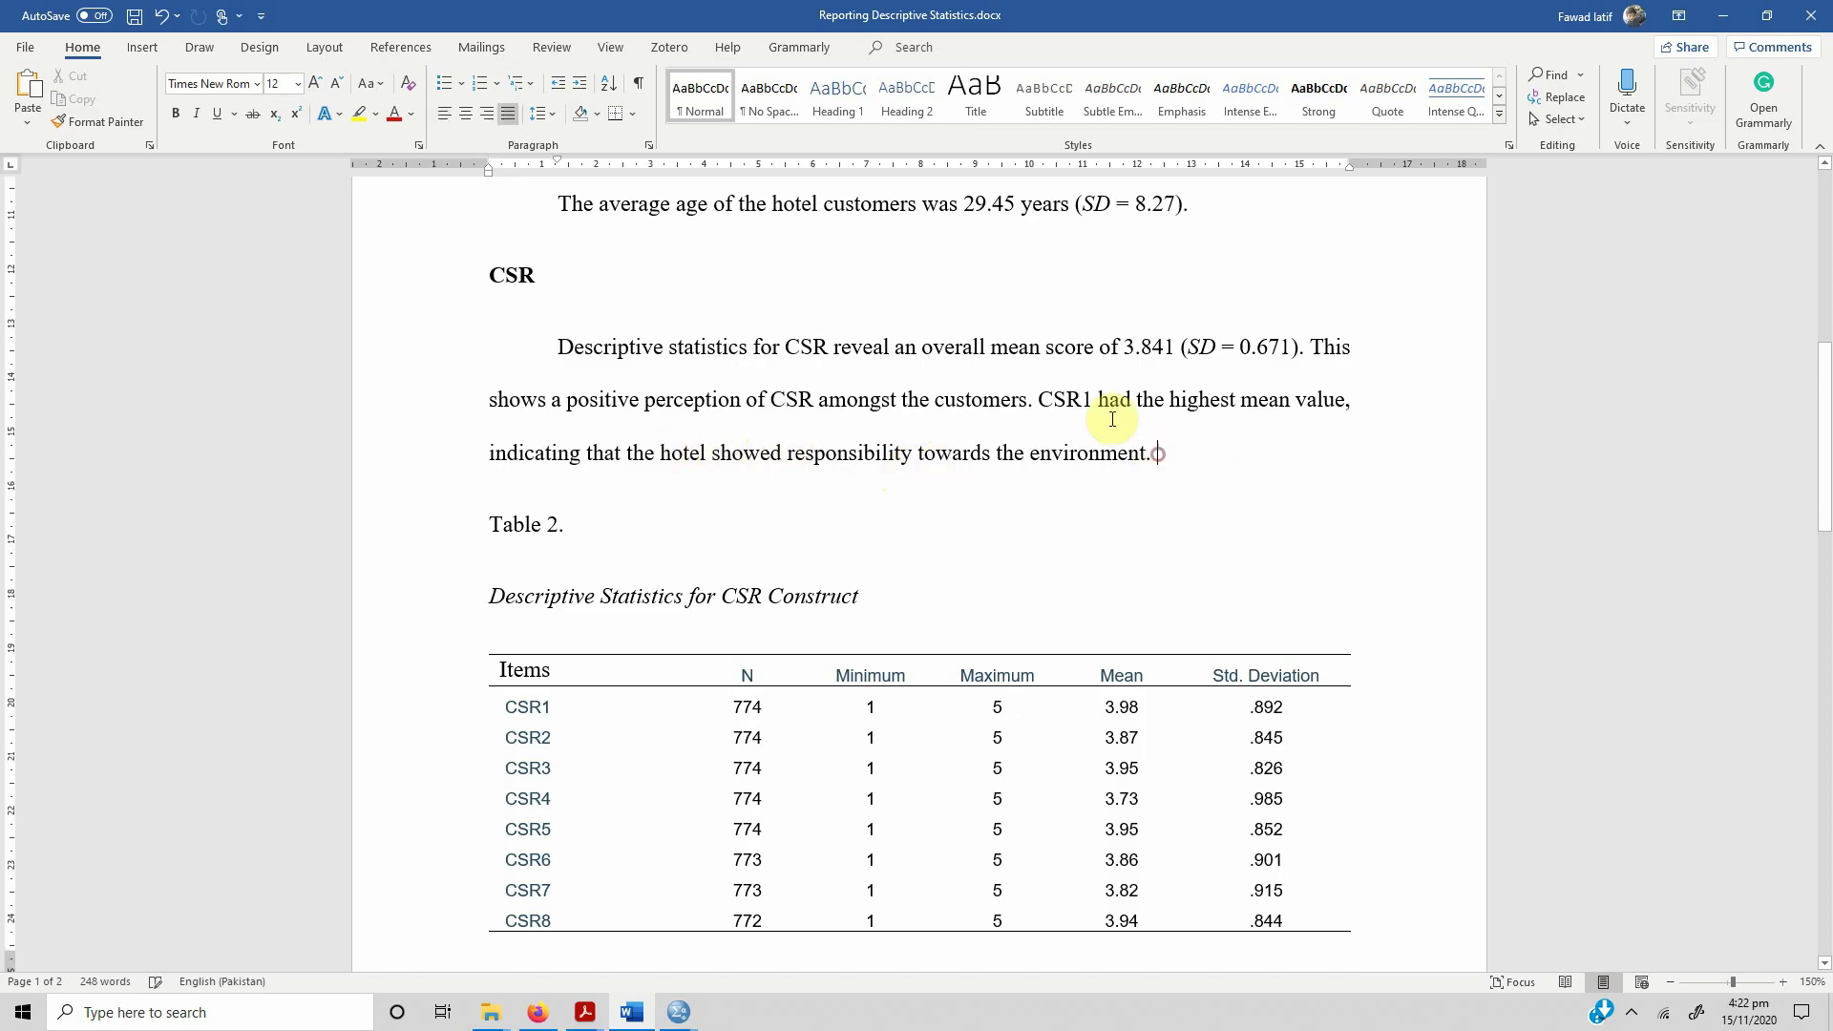
double_click(1070, 401)
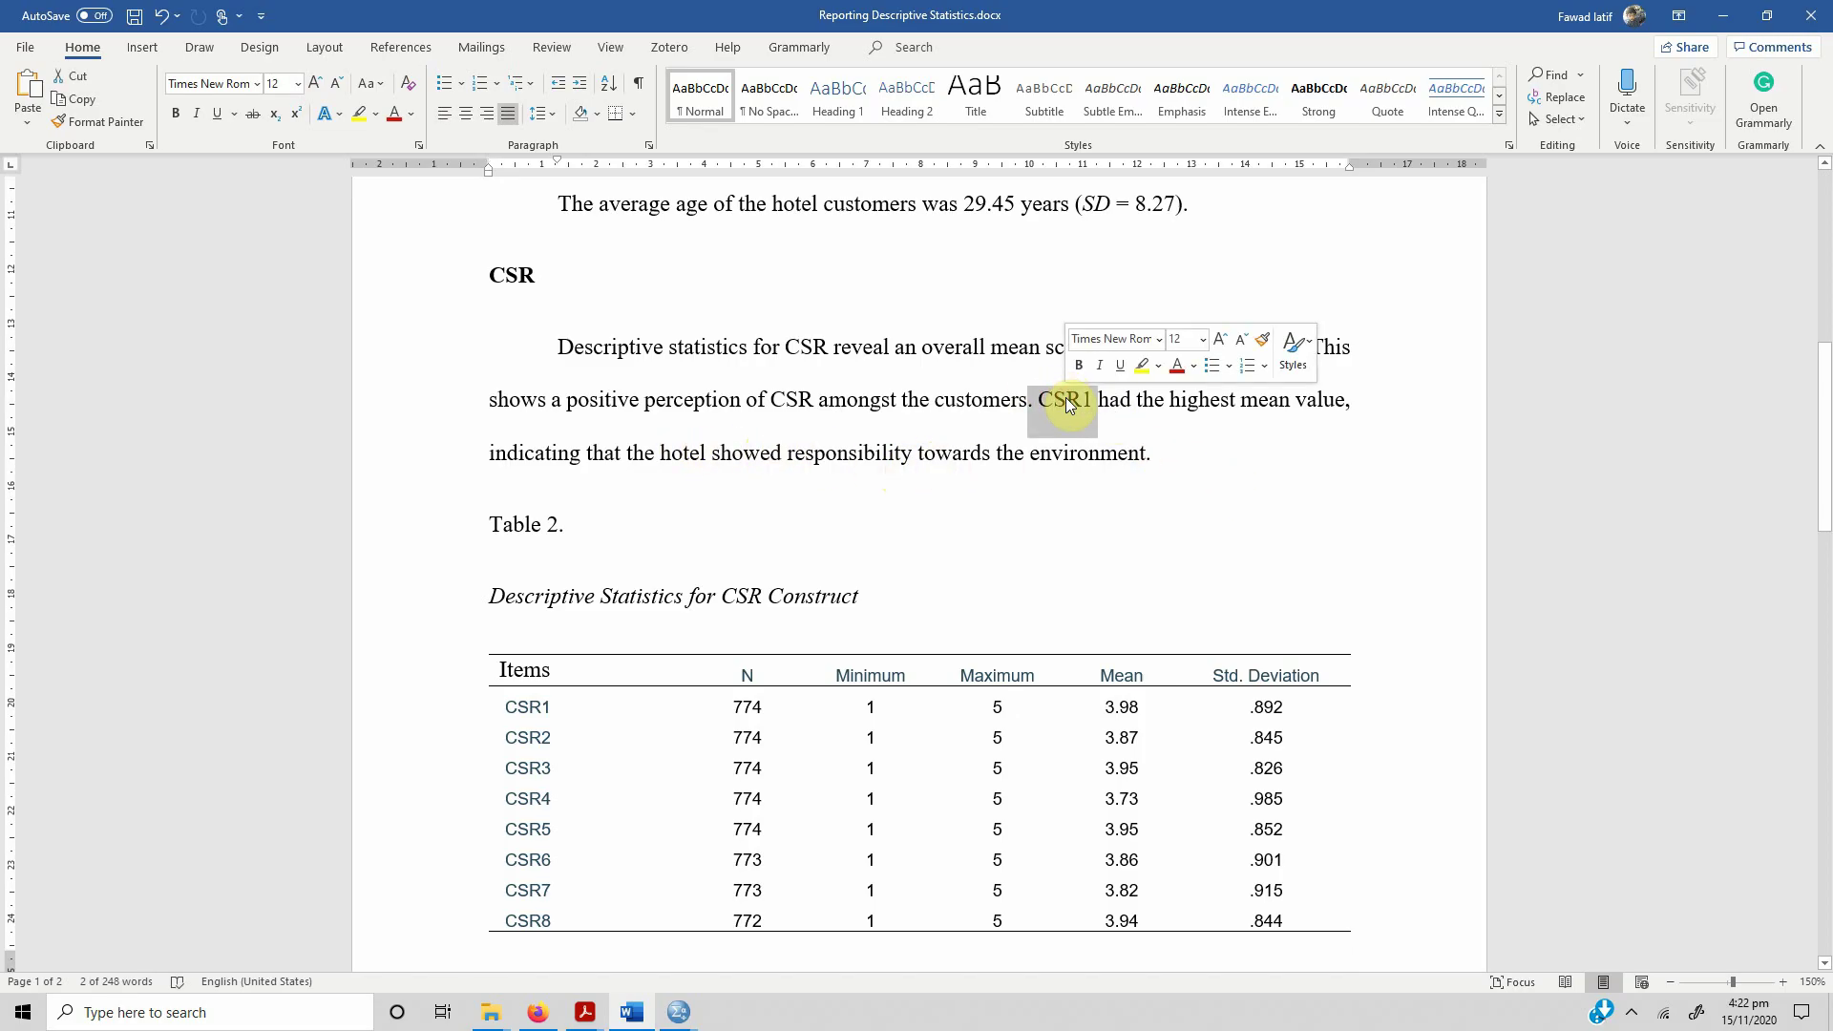
click(972, 401)
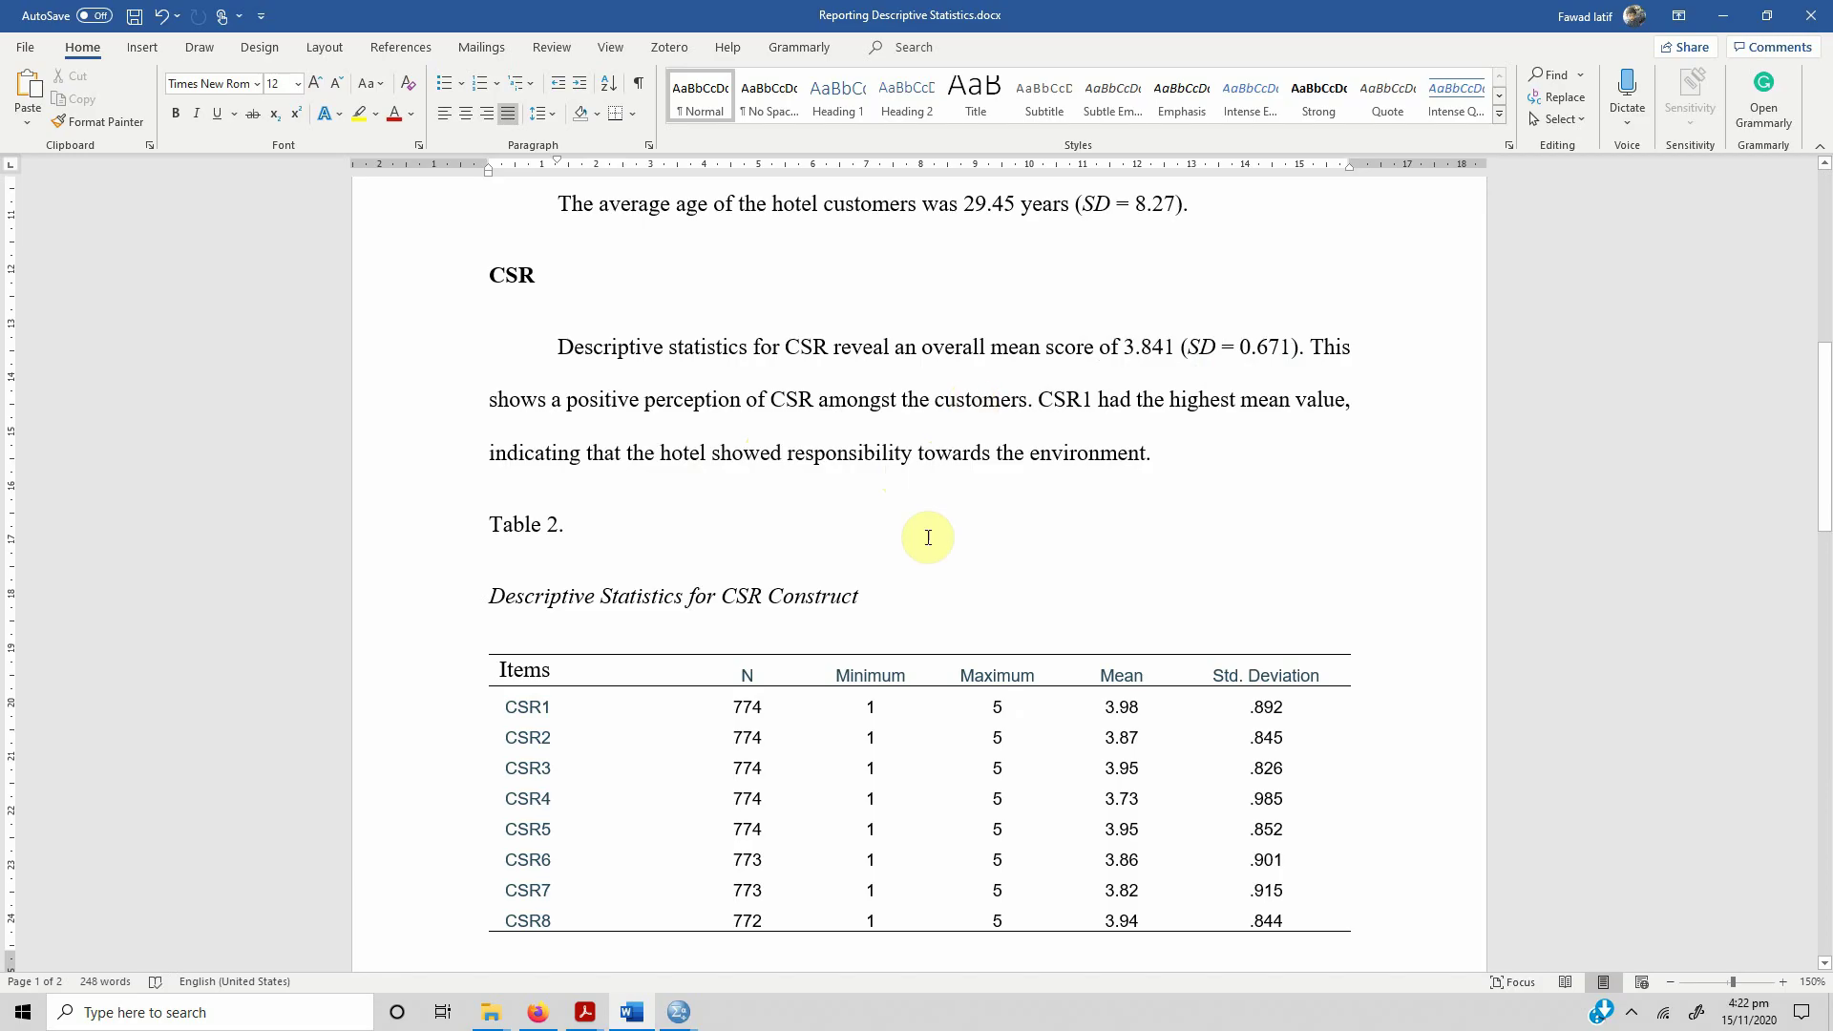
click(630, 399)
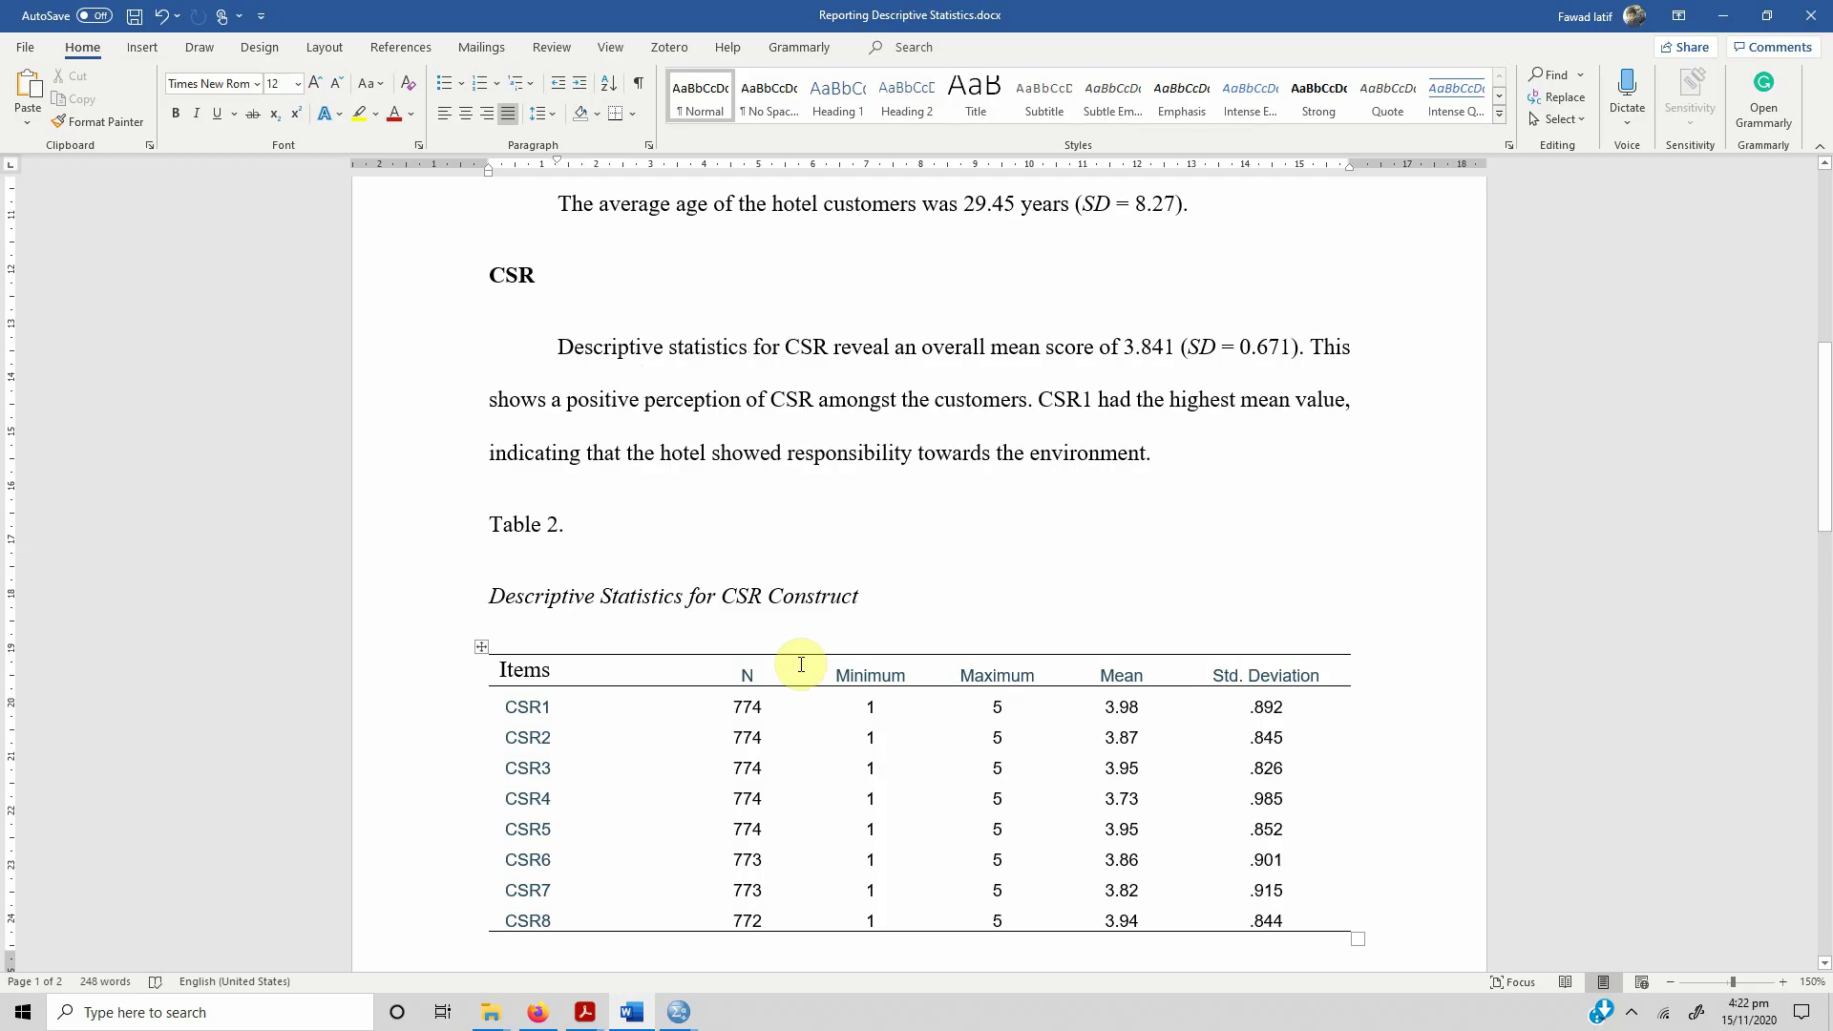
- Delete the blank lines above the "CSR across Countries" heading on the second page
scroll(801, 664, down, 10)
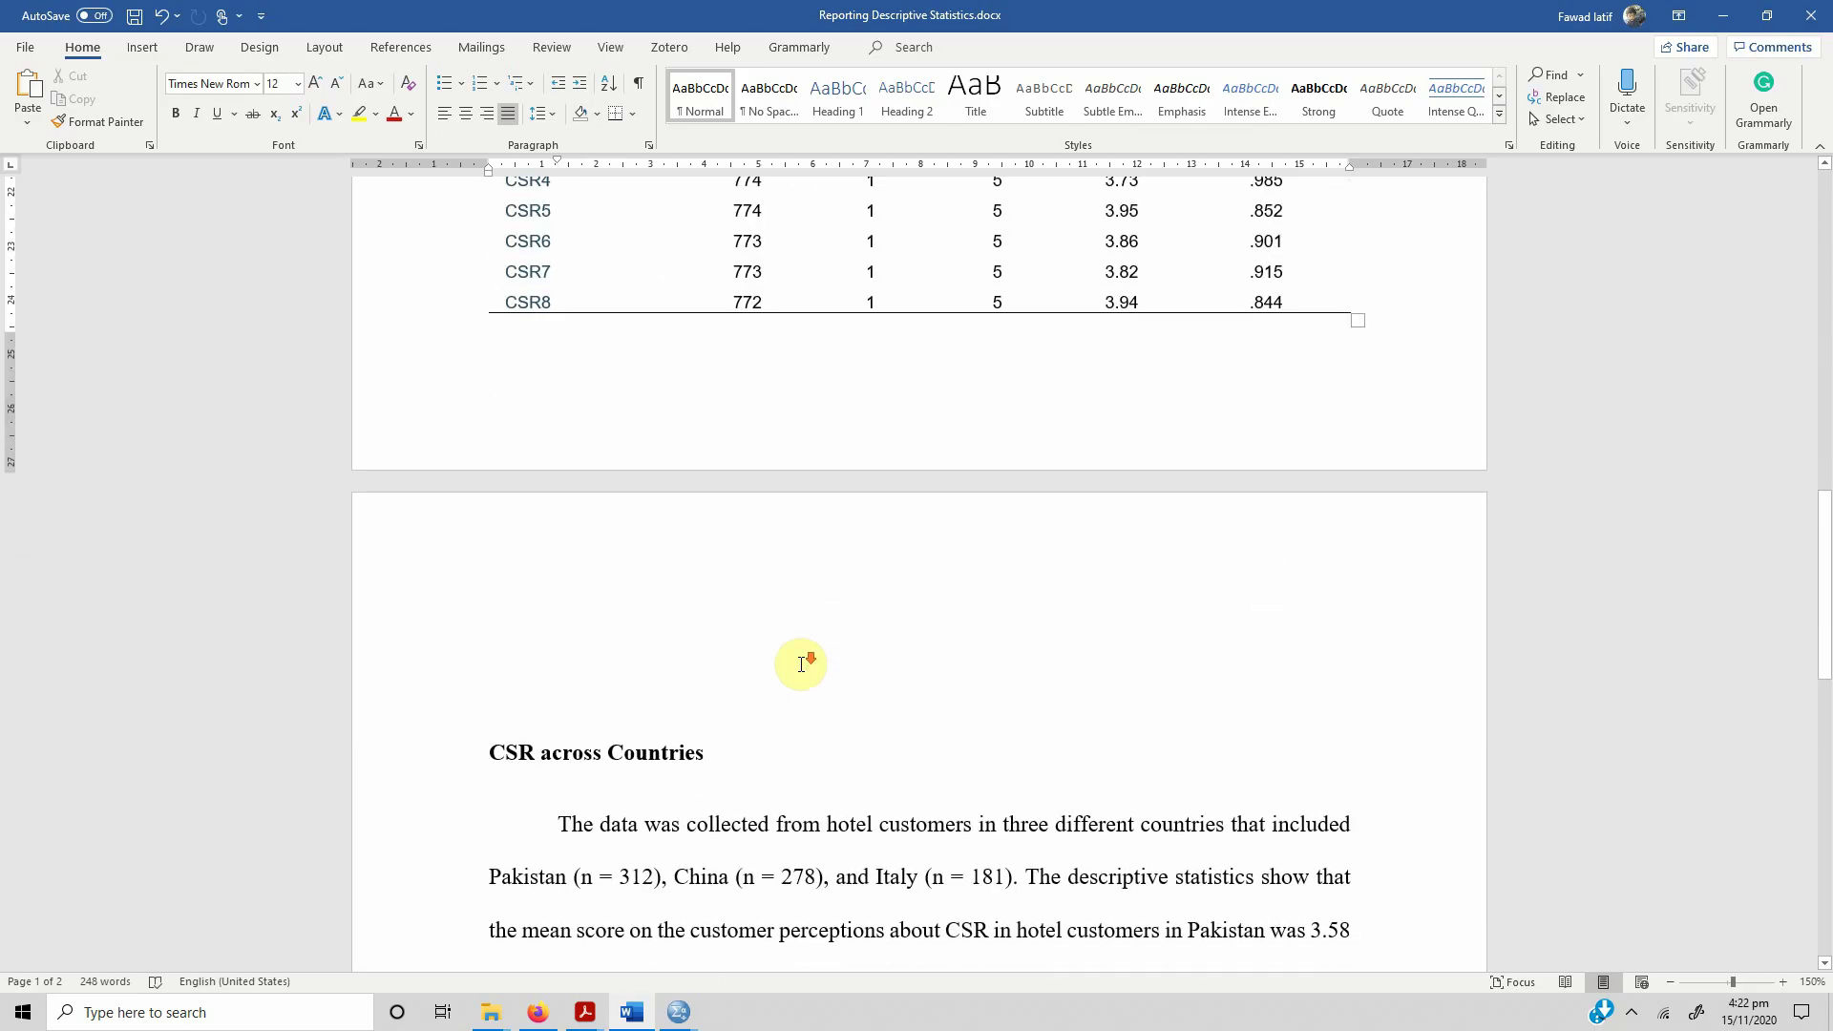
scroll(628, 555, up, 2)
click(628, 556)
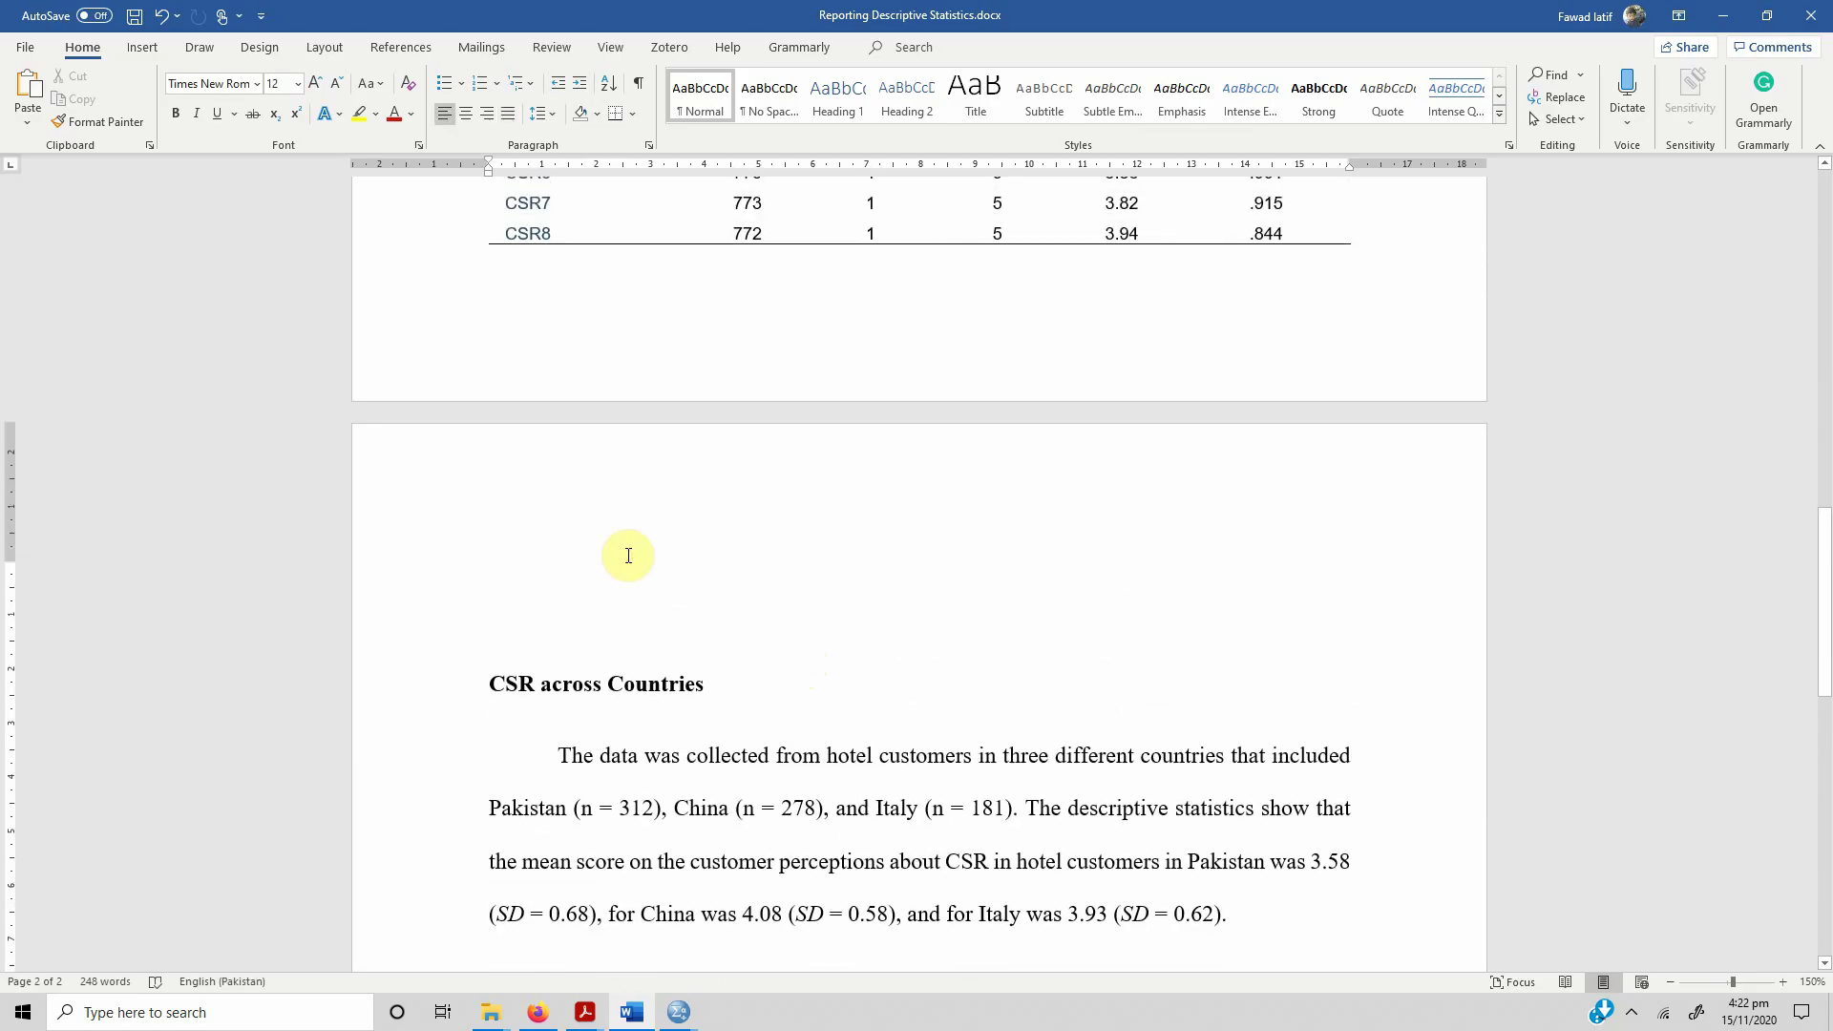
key(Delete)
key(Delete)
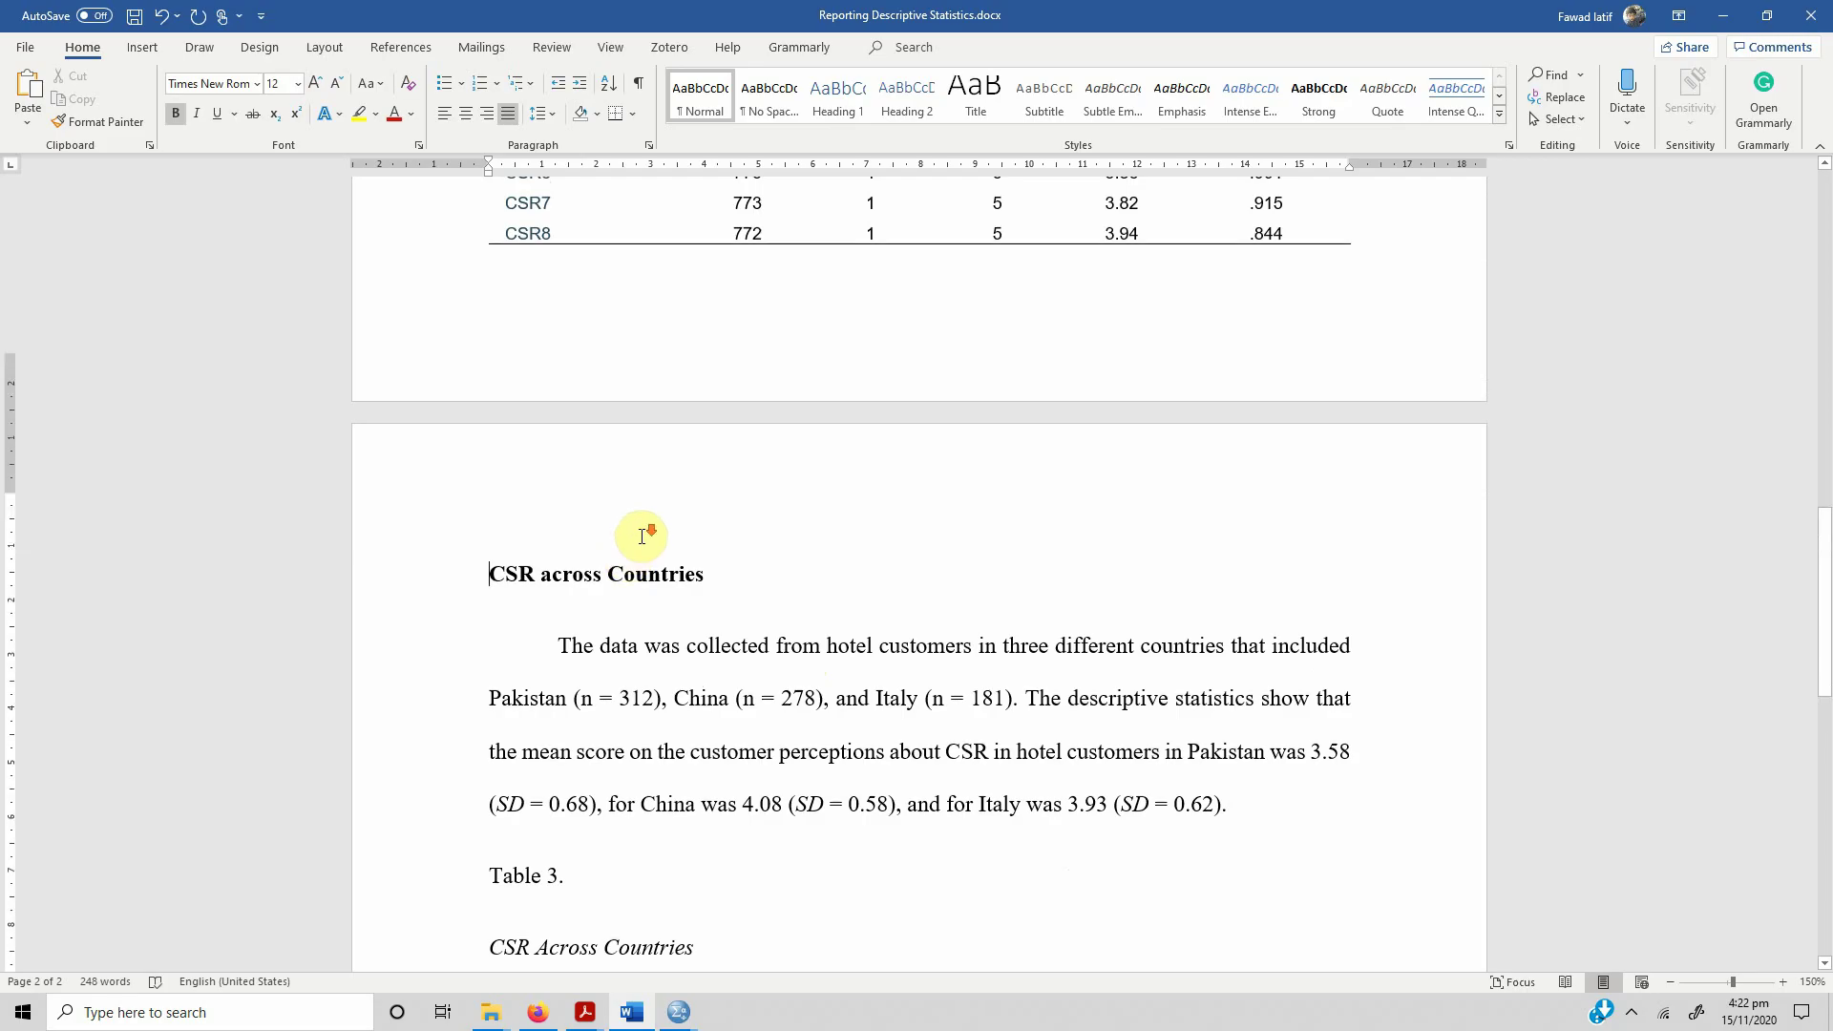
- Switch to the SPSS output viewer and close it without saving its contents
scroll(643, 536, down, 2)
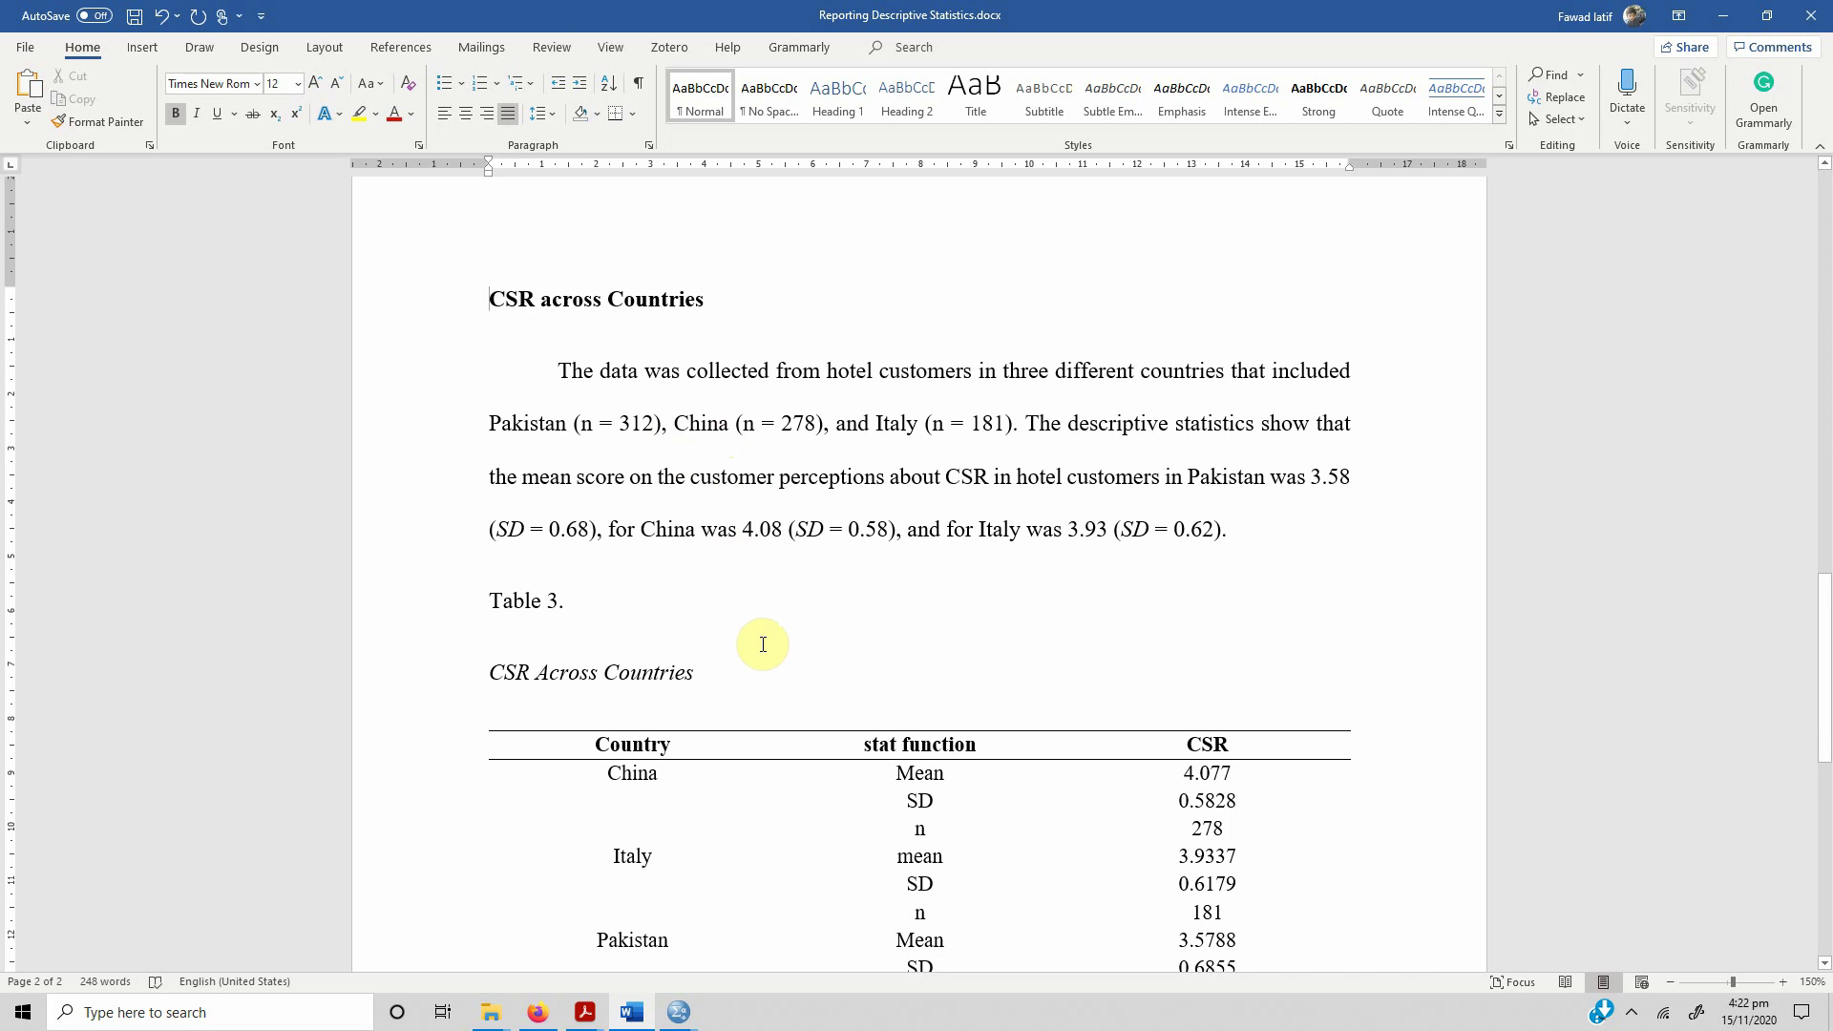
scroll(763, 645, down, 2)
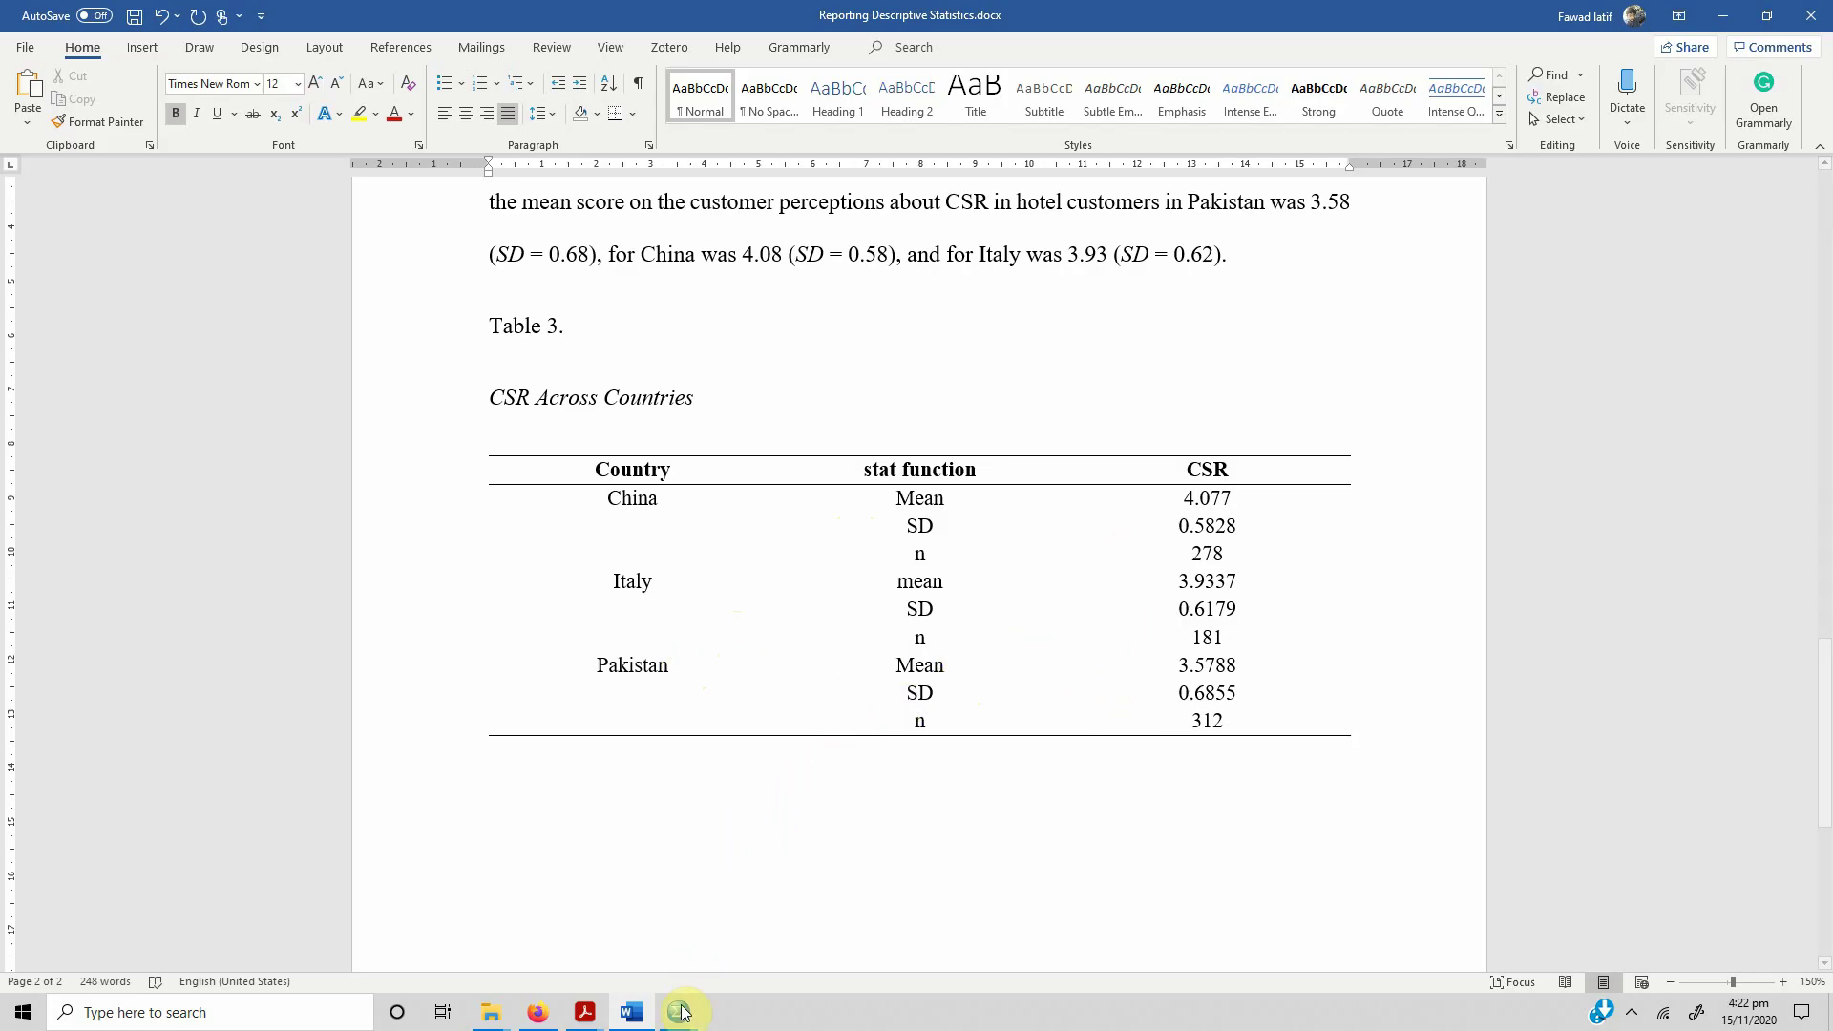
mouse_move(678, 1012)
click(779, 933)
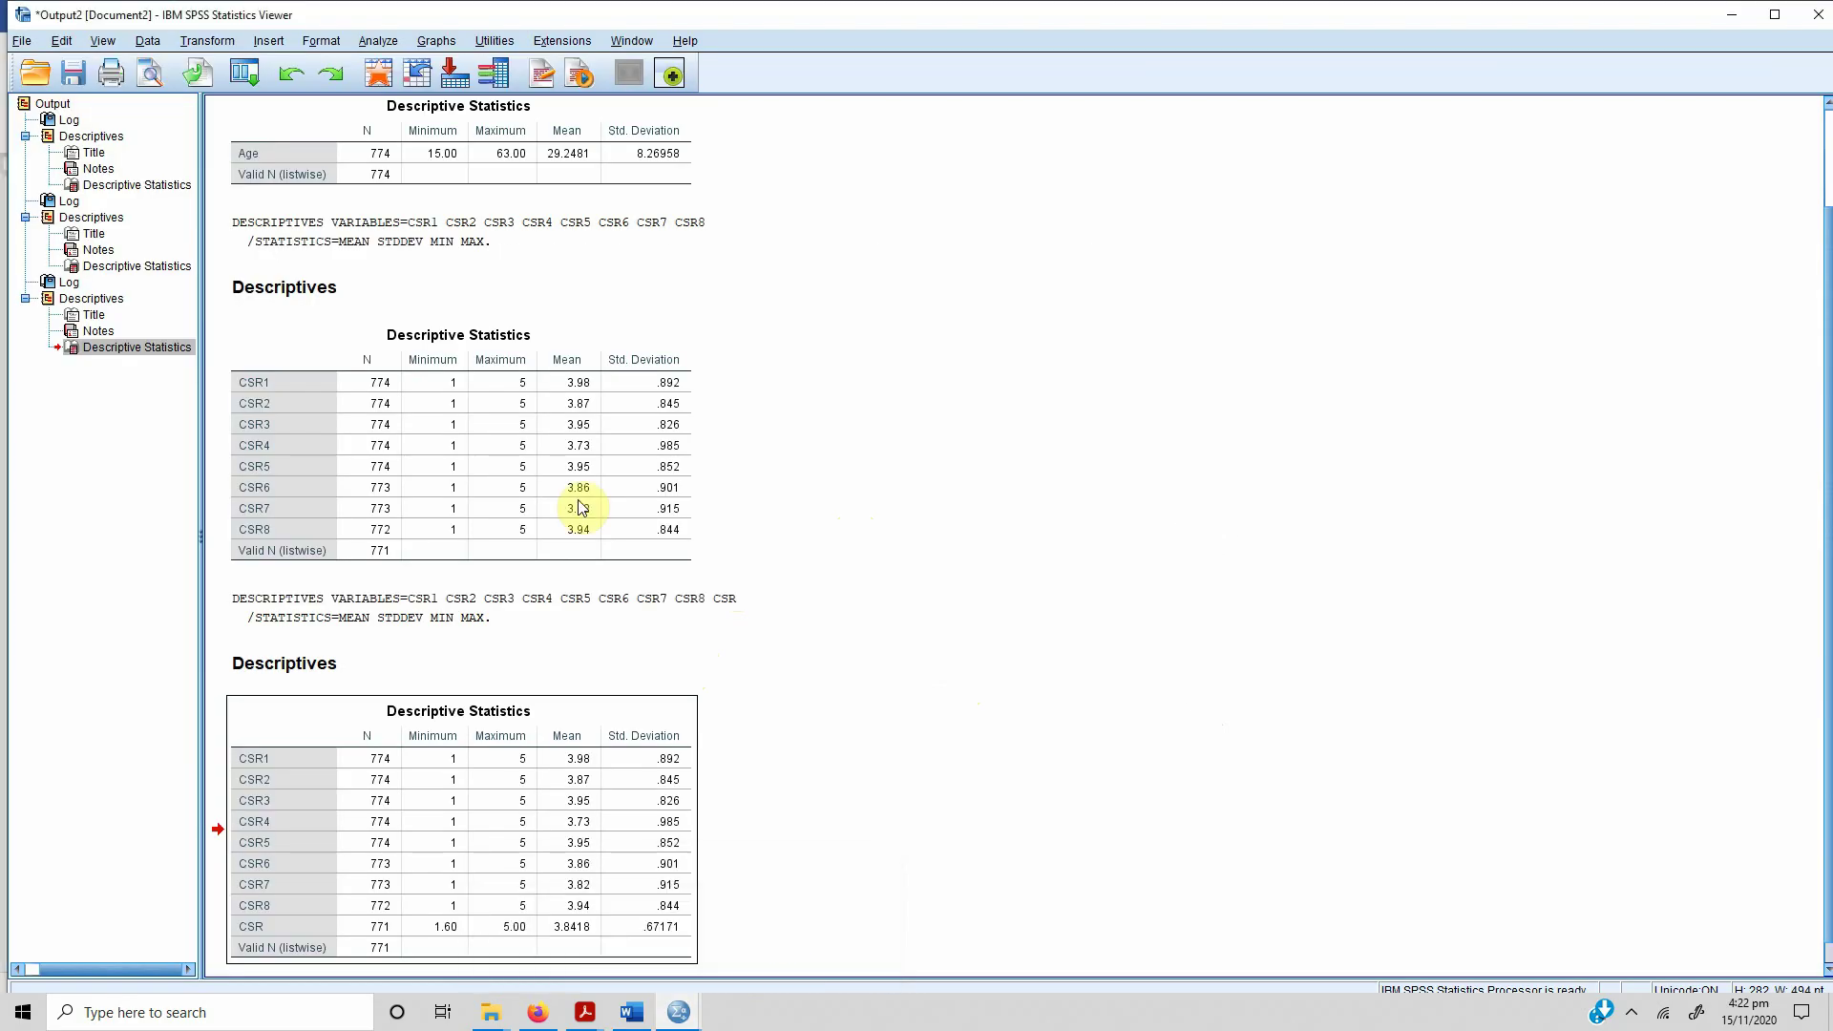
click(1811, 30)
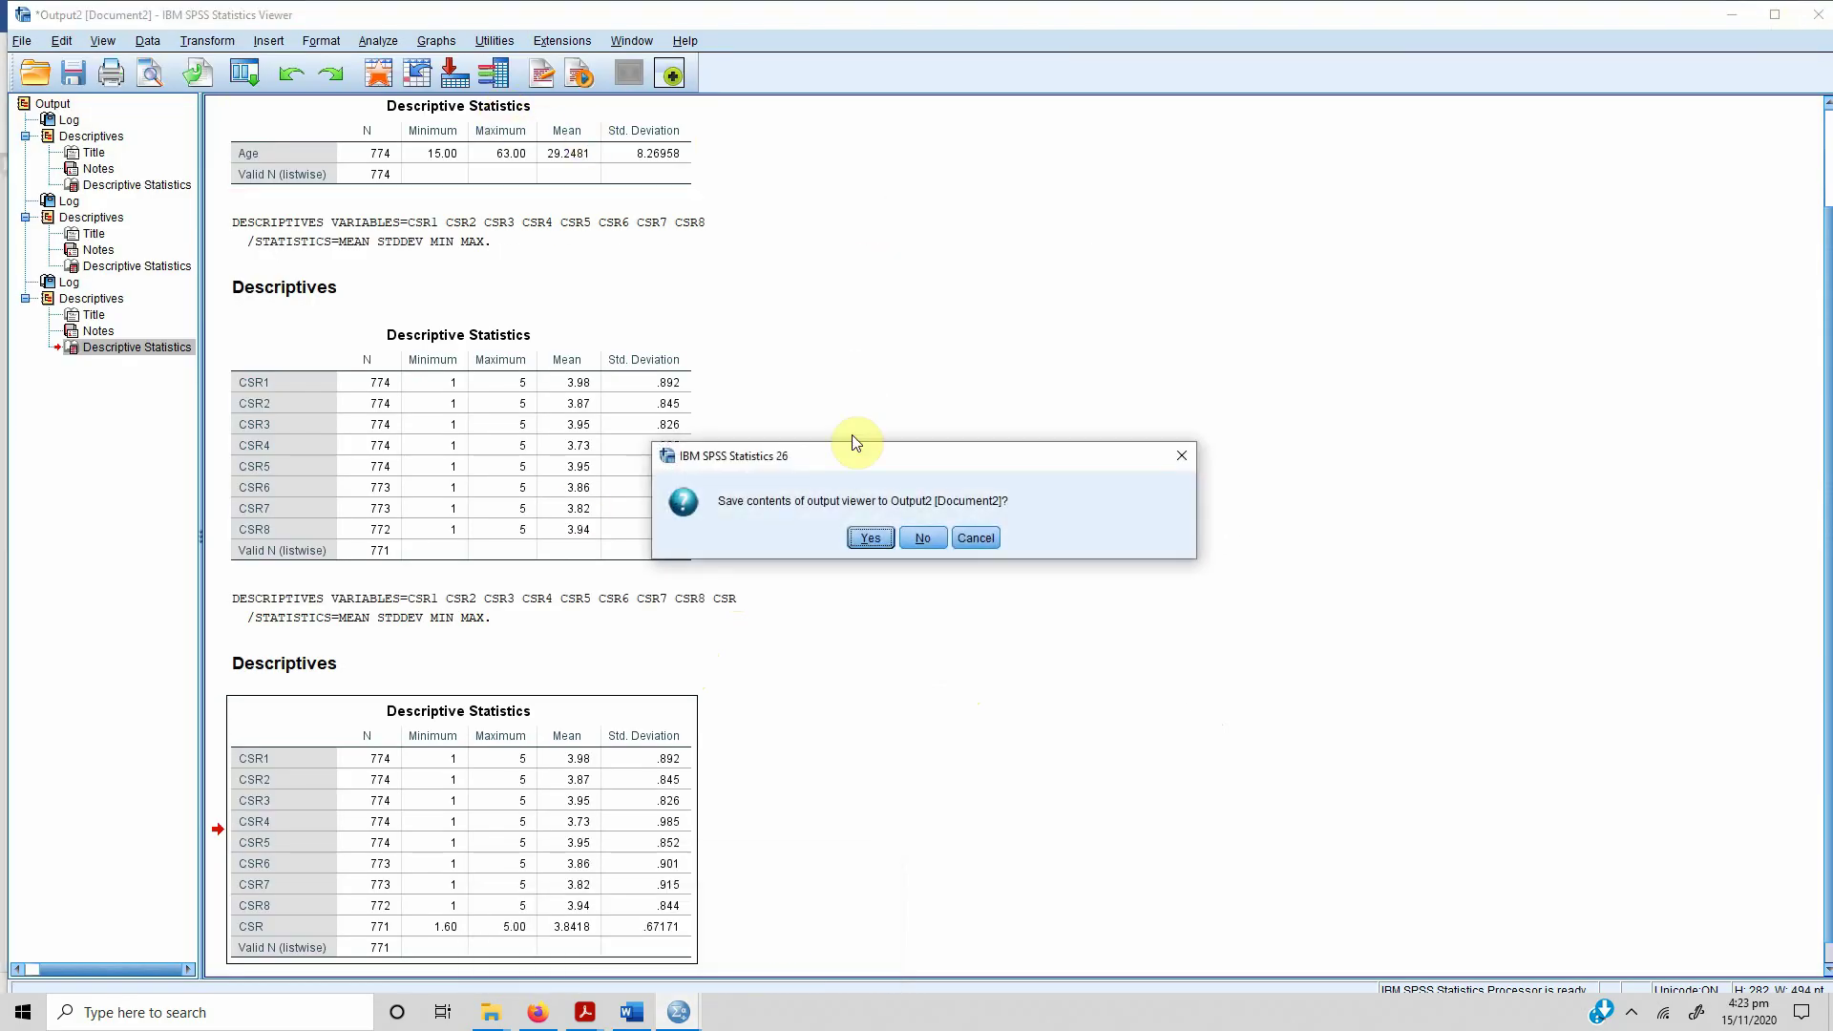
click(914, 541)
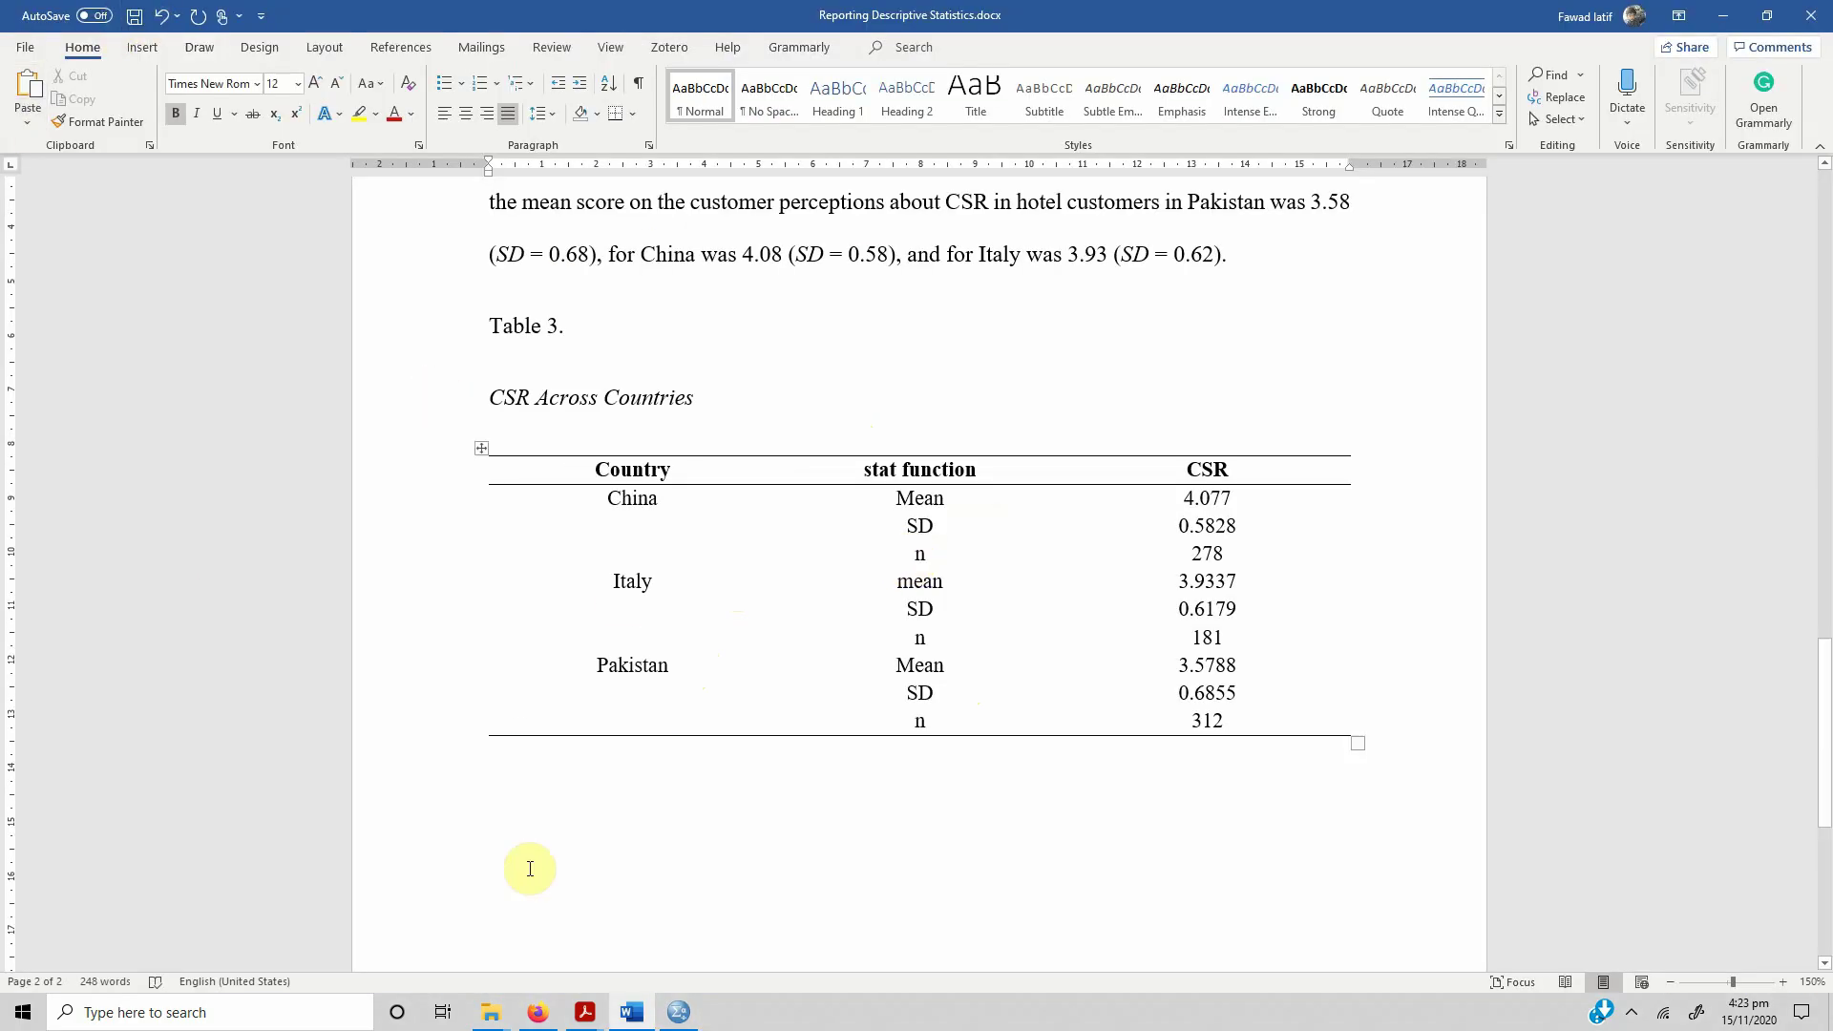
- Switch to the SPSS data and set up a Means comparison with CSR as the dependent and Country as the independent variable
click(679, 1012)
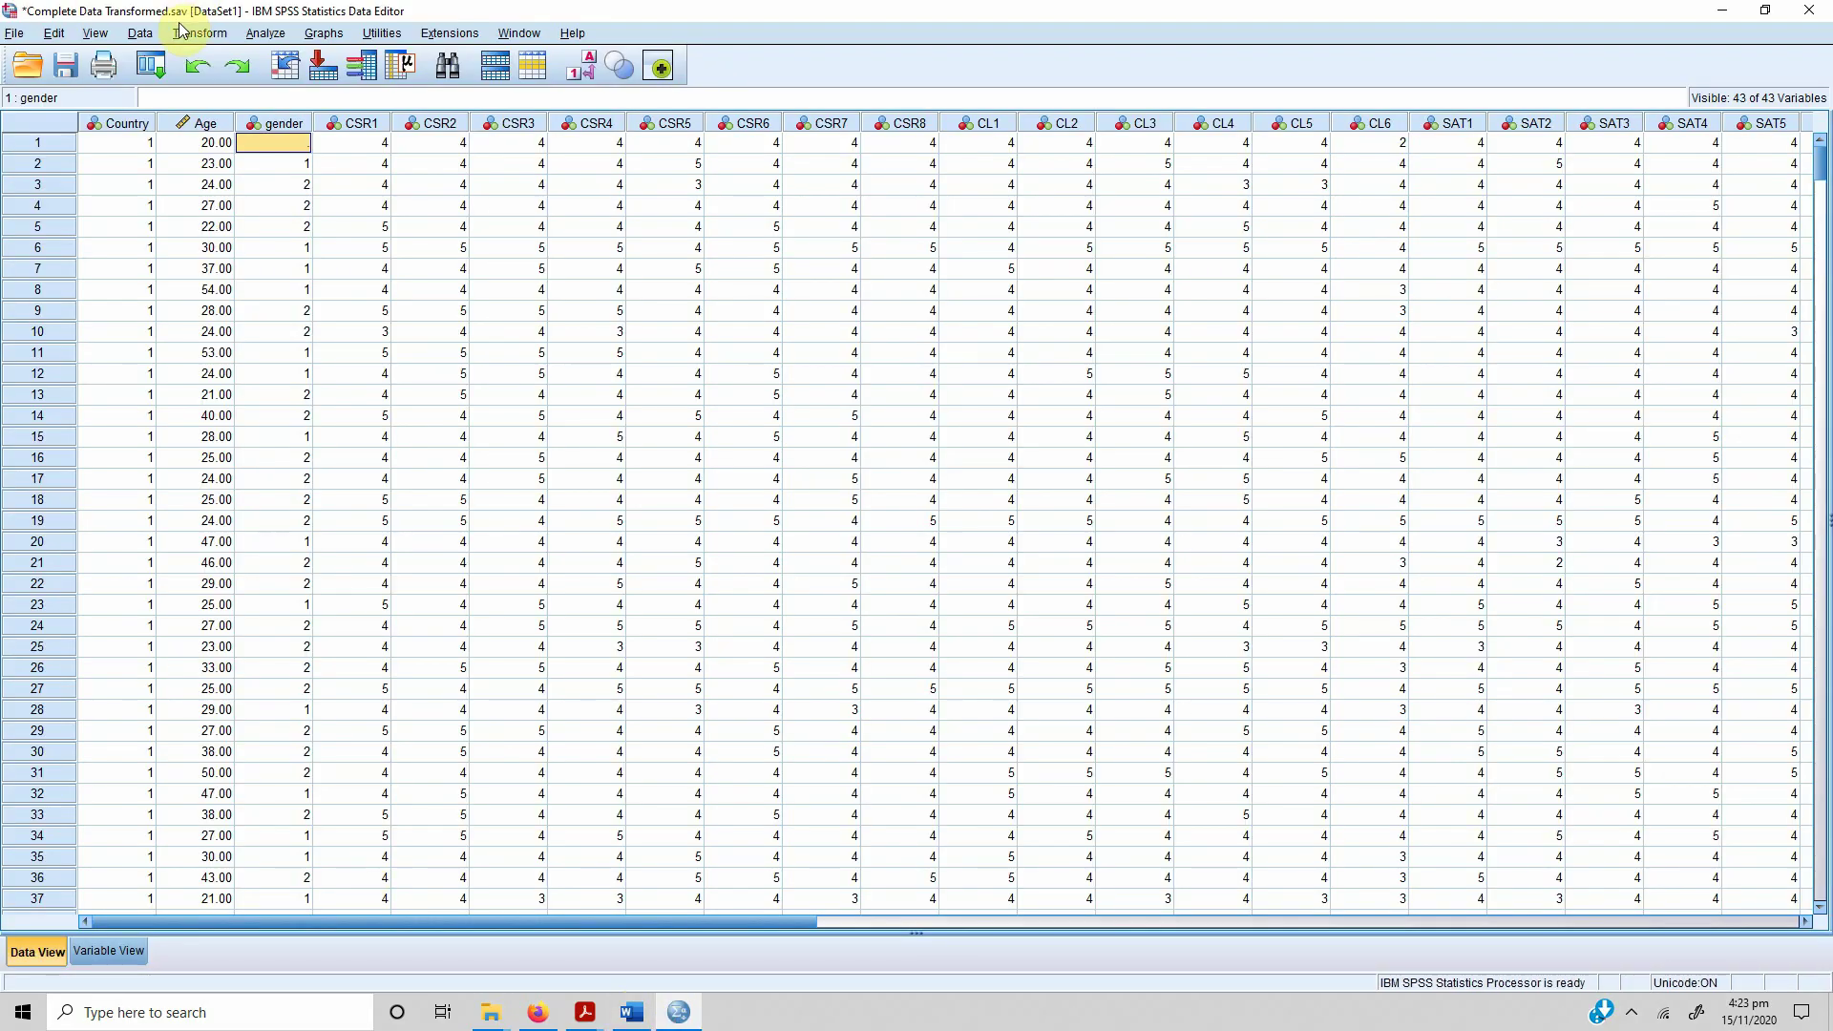
click(254, 34)
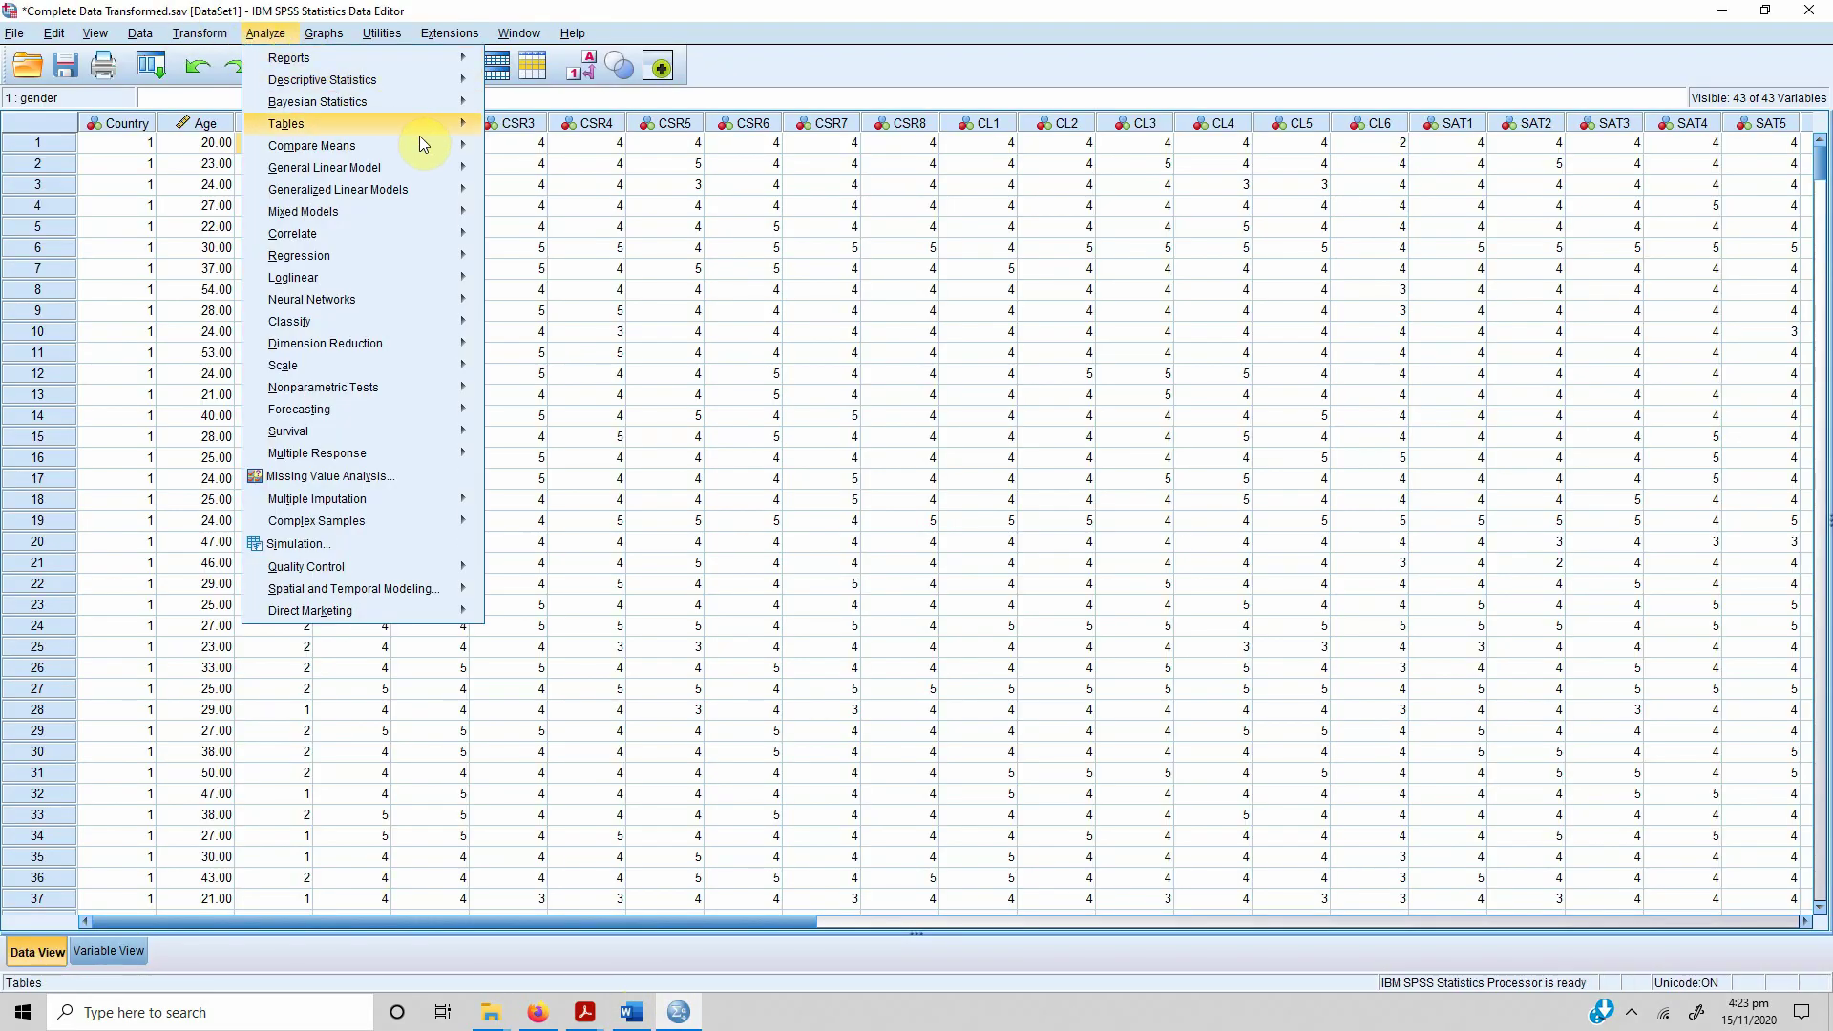
mouse_move(448, 146)
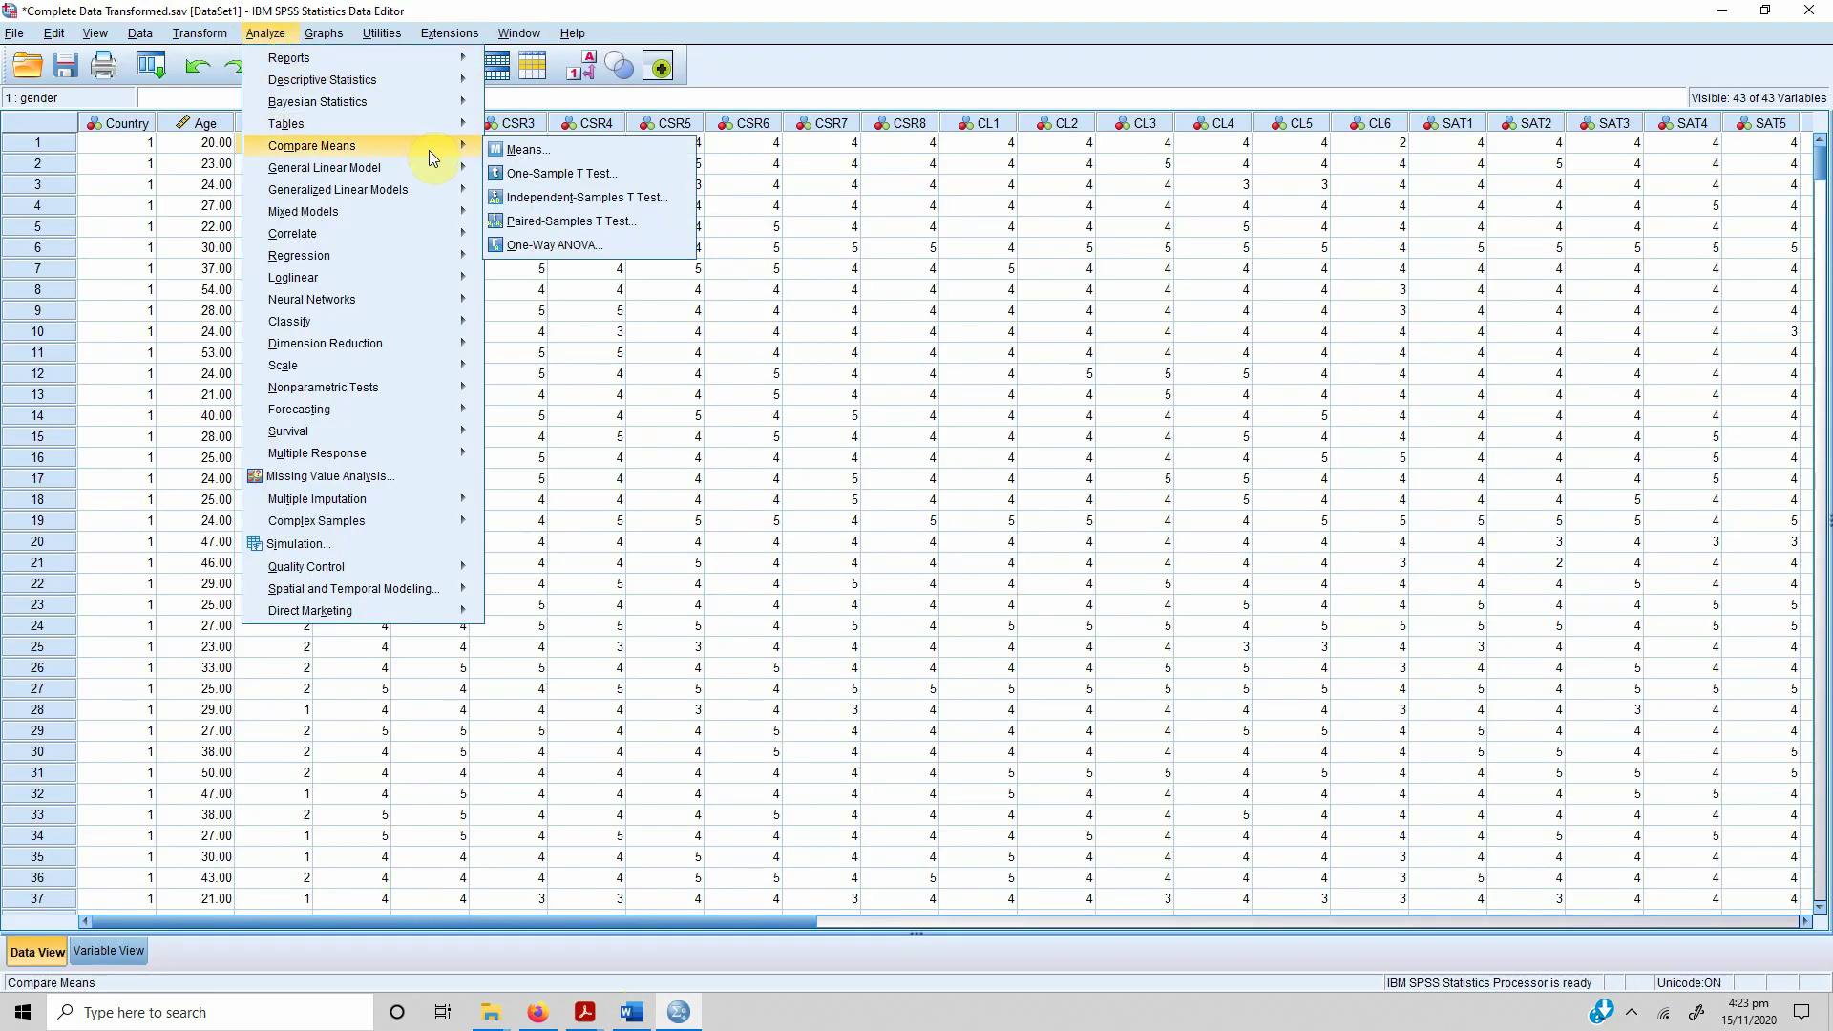
click(554, 153)
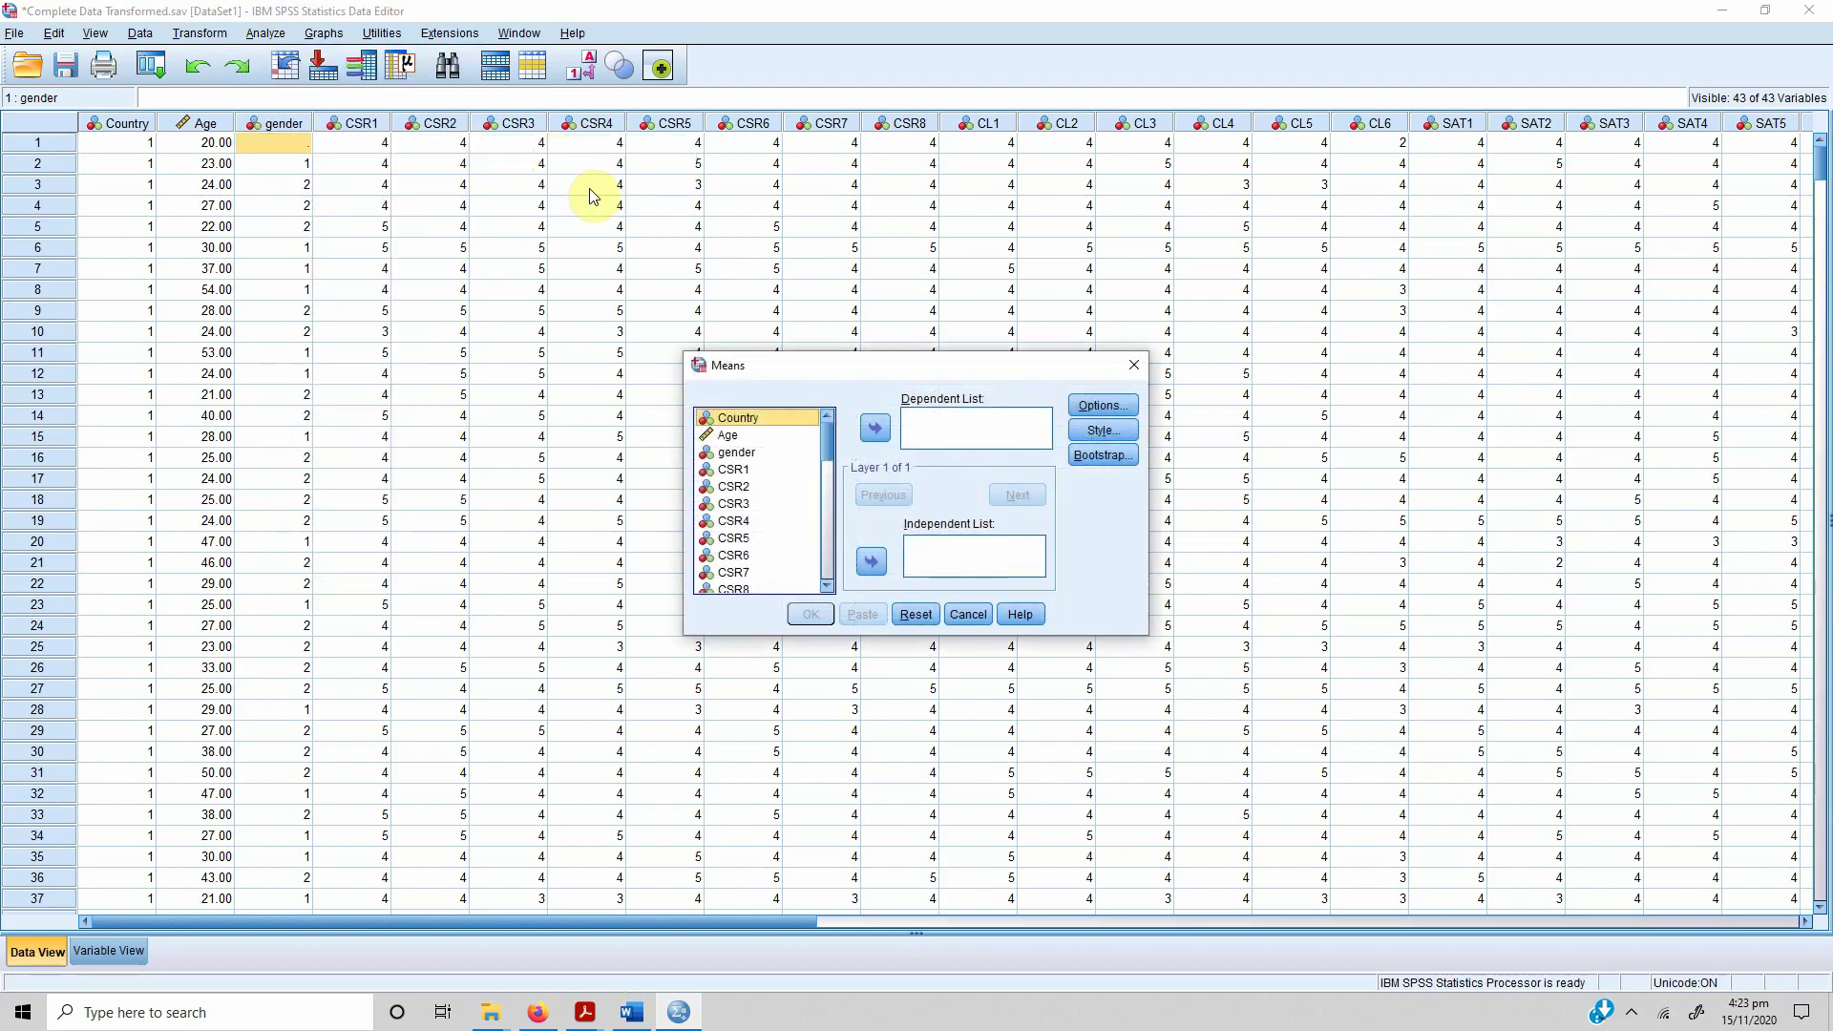
click(870, 562)
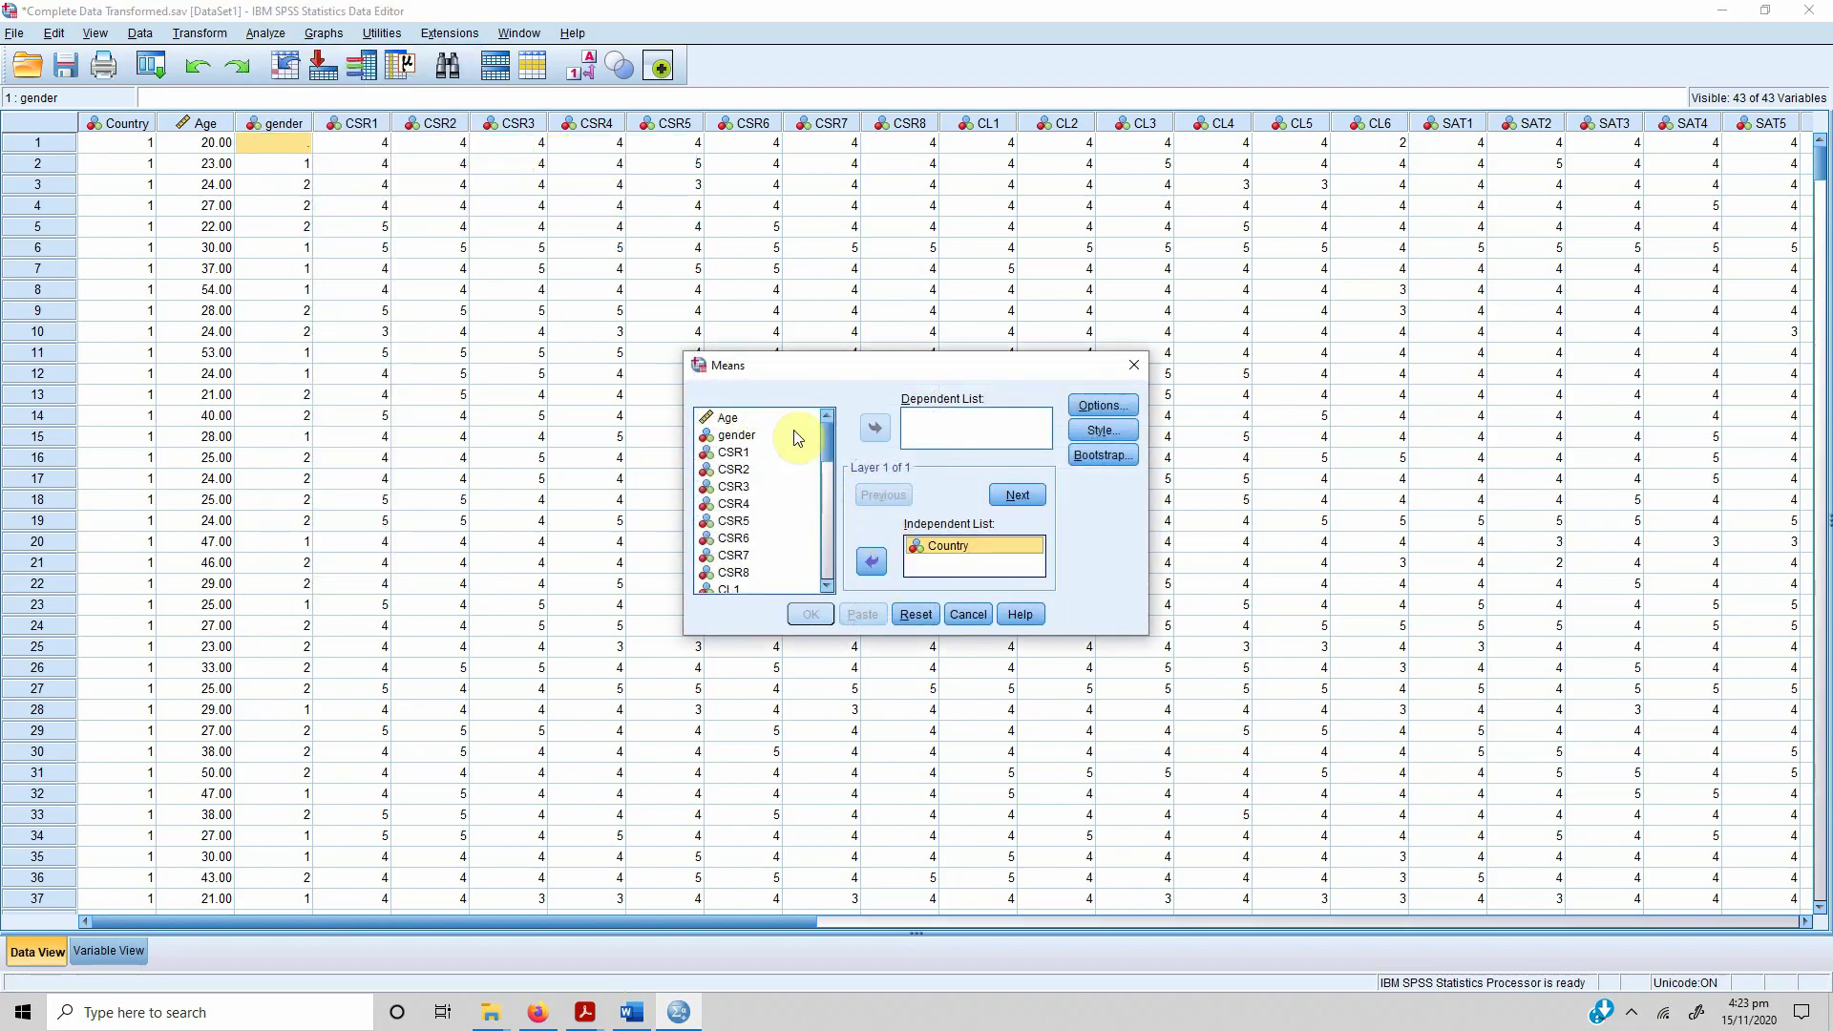
drag(828, 436, 835, 568)
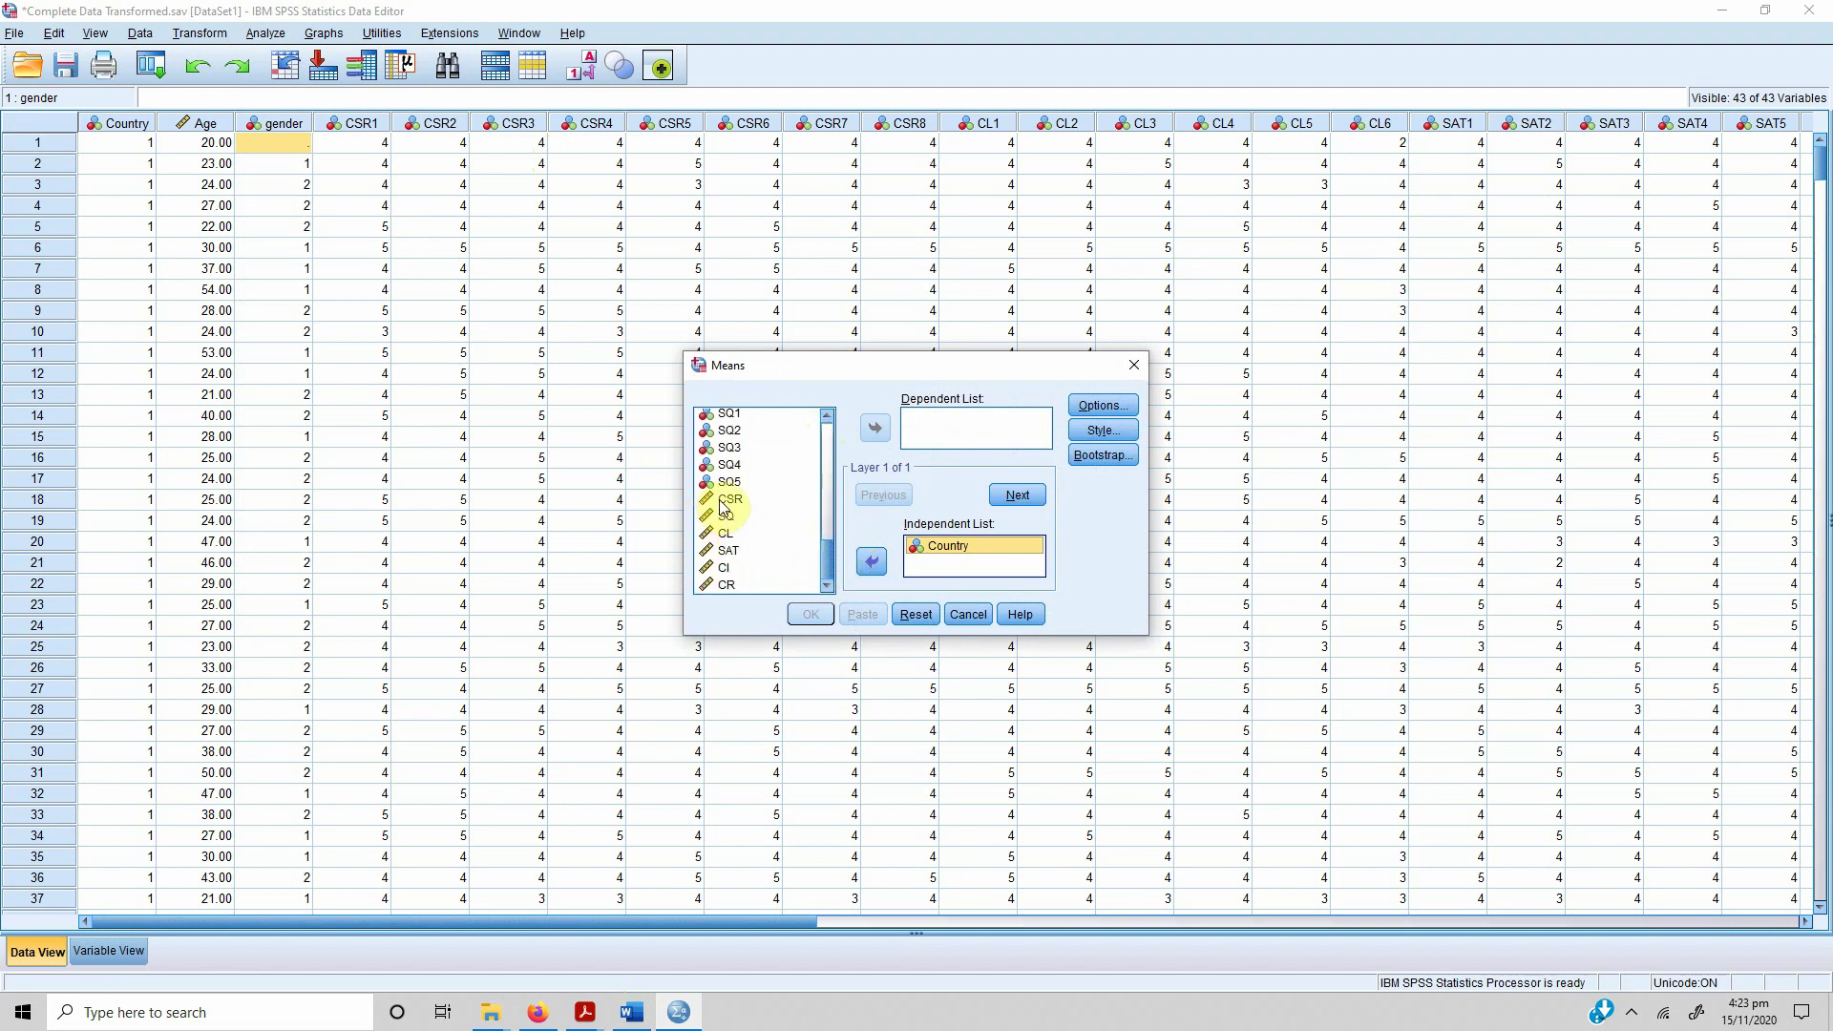
click(797, 498)
click(873, 428)
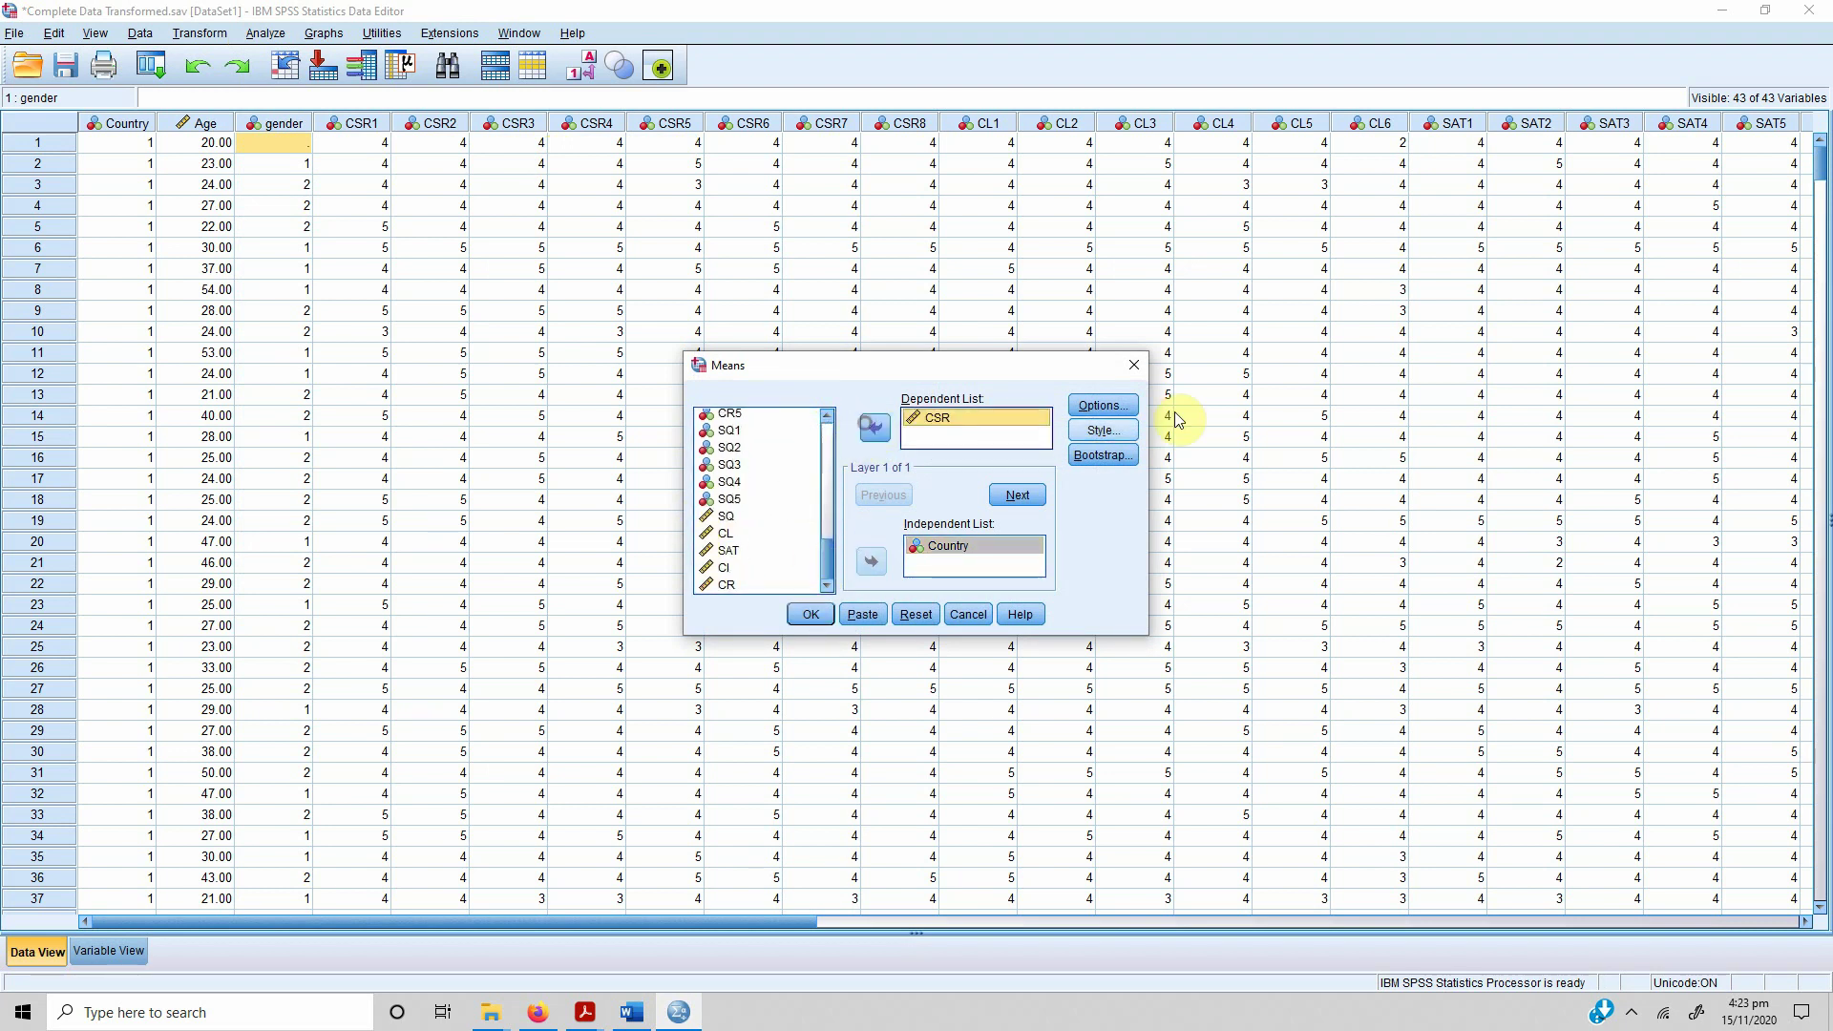
- Run the Means analysis with Mean, Number of Cases and Standard Deviation as the cell statistics
click(1117, 408)
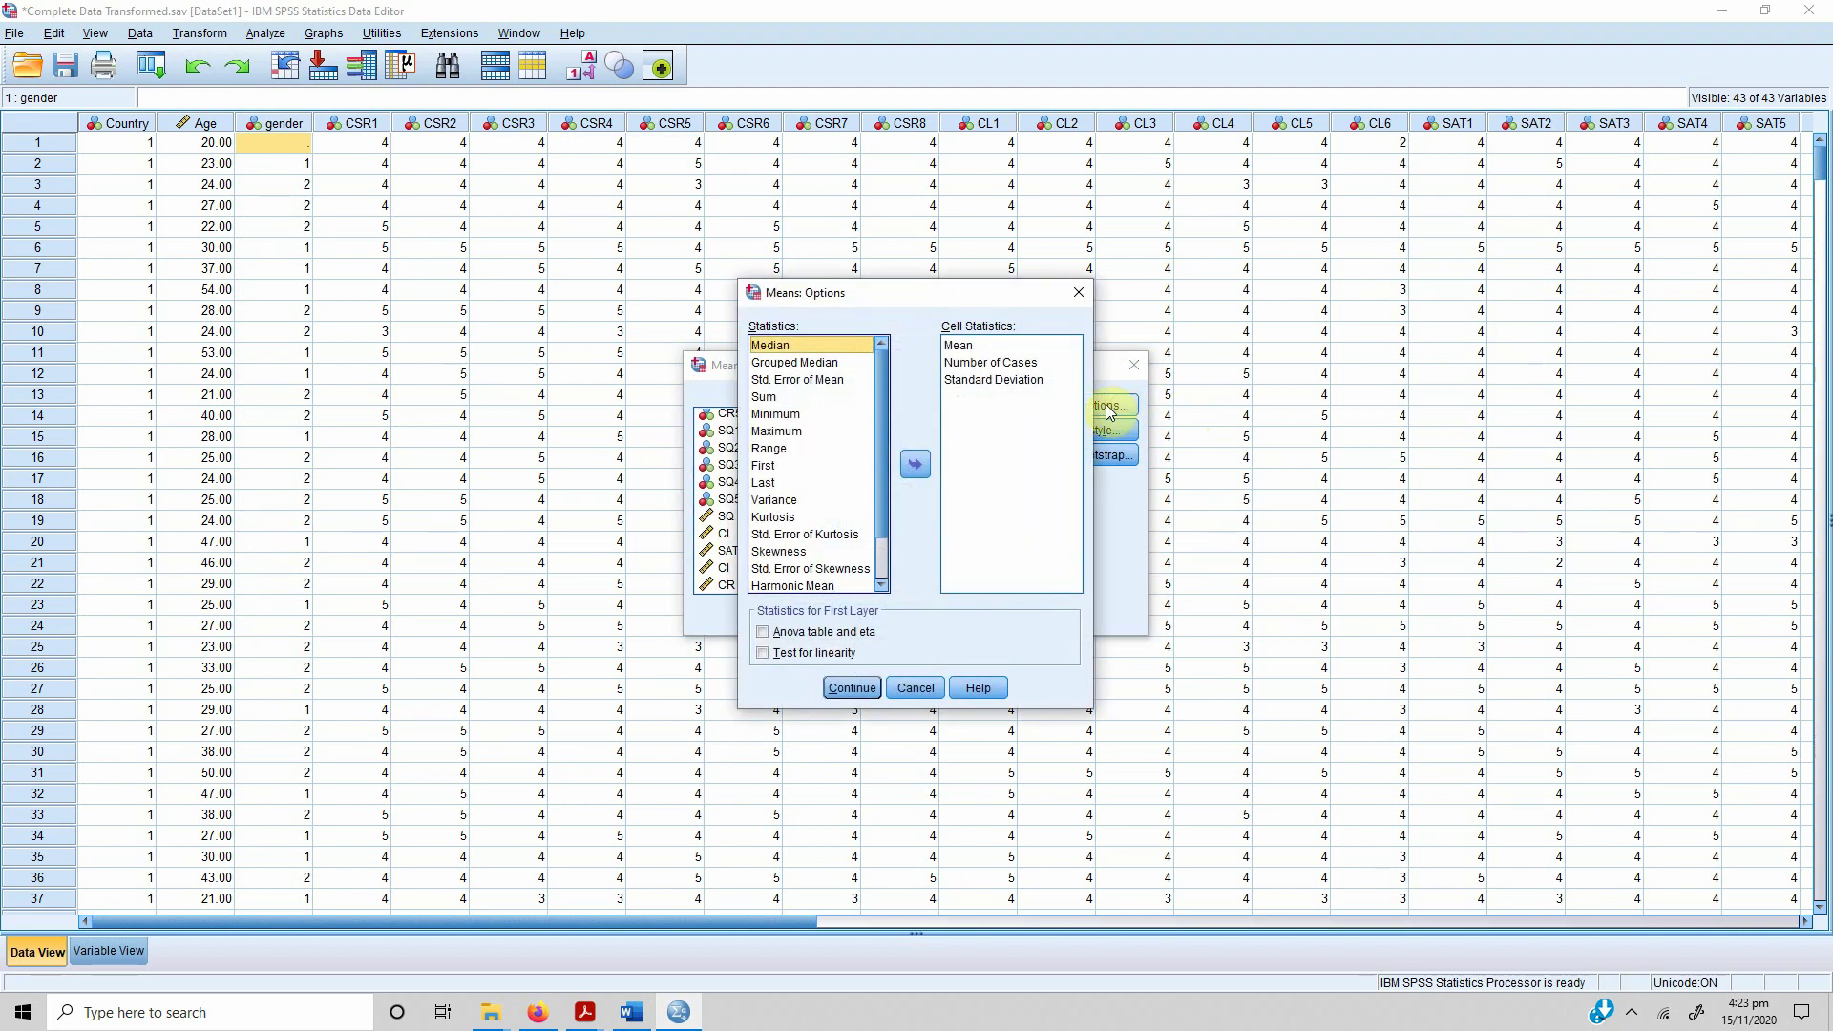
click(960, 346)
click(974, 364)
click(979, 381)
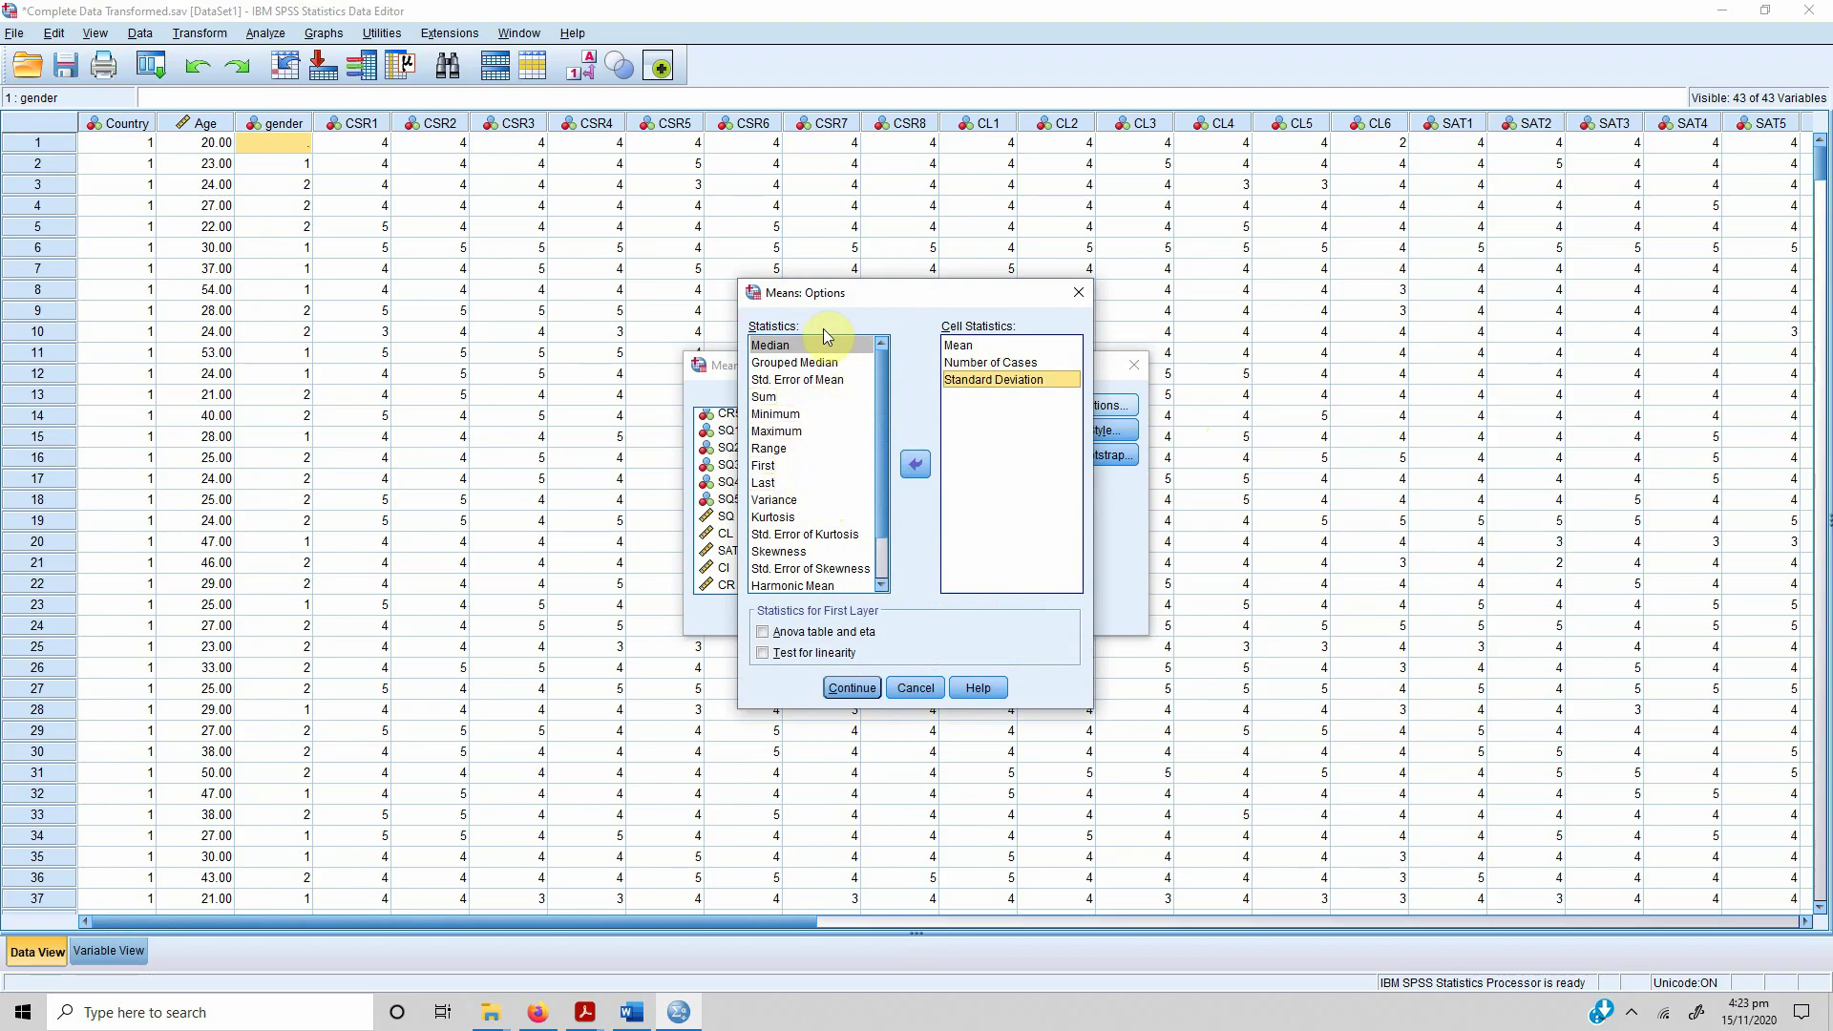
drag(1097, 704, 1433, 858)
click(1012, 837)
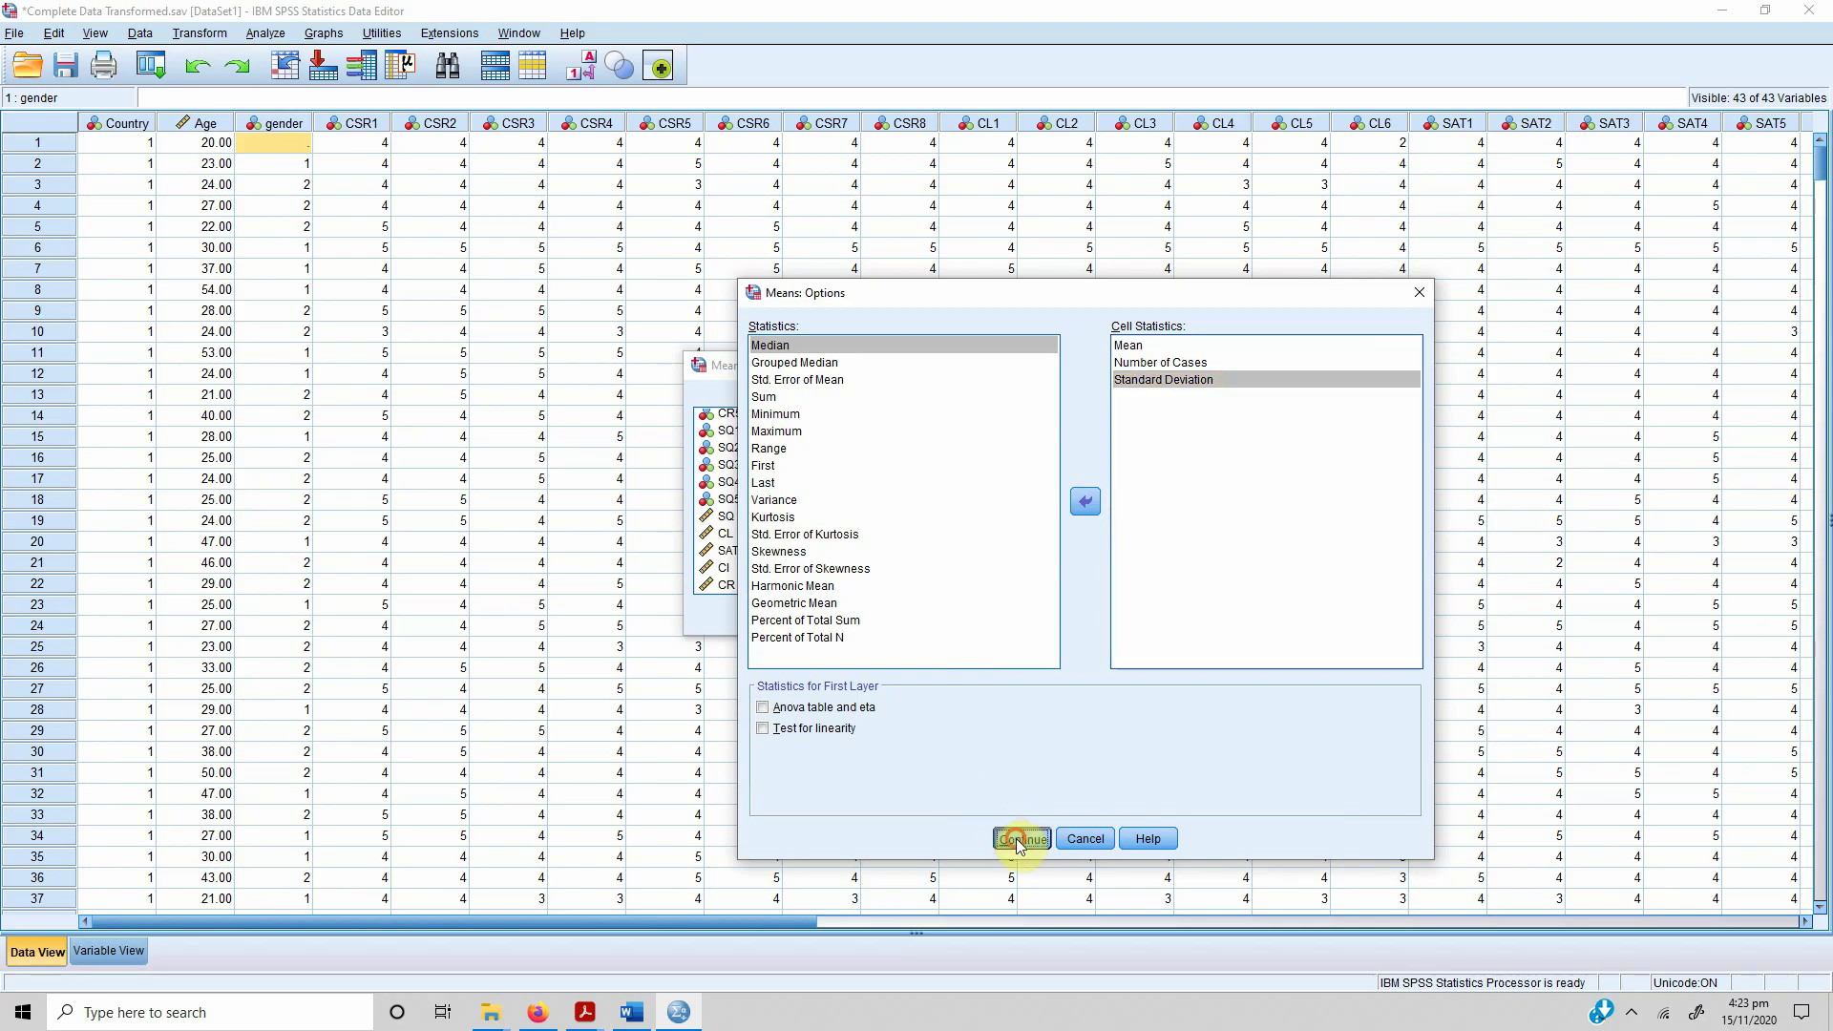
click(815, 616)
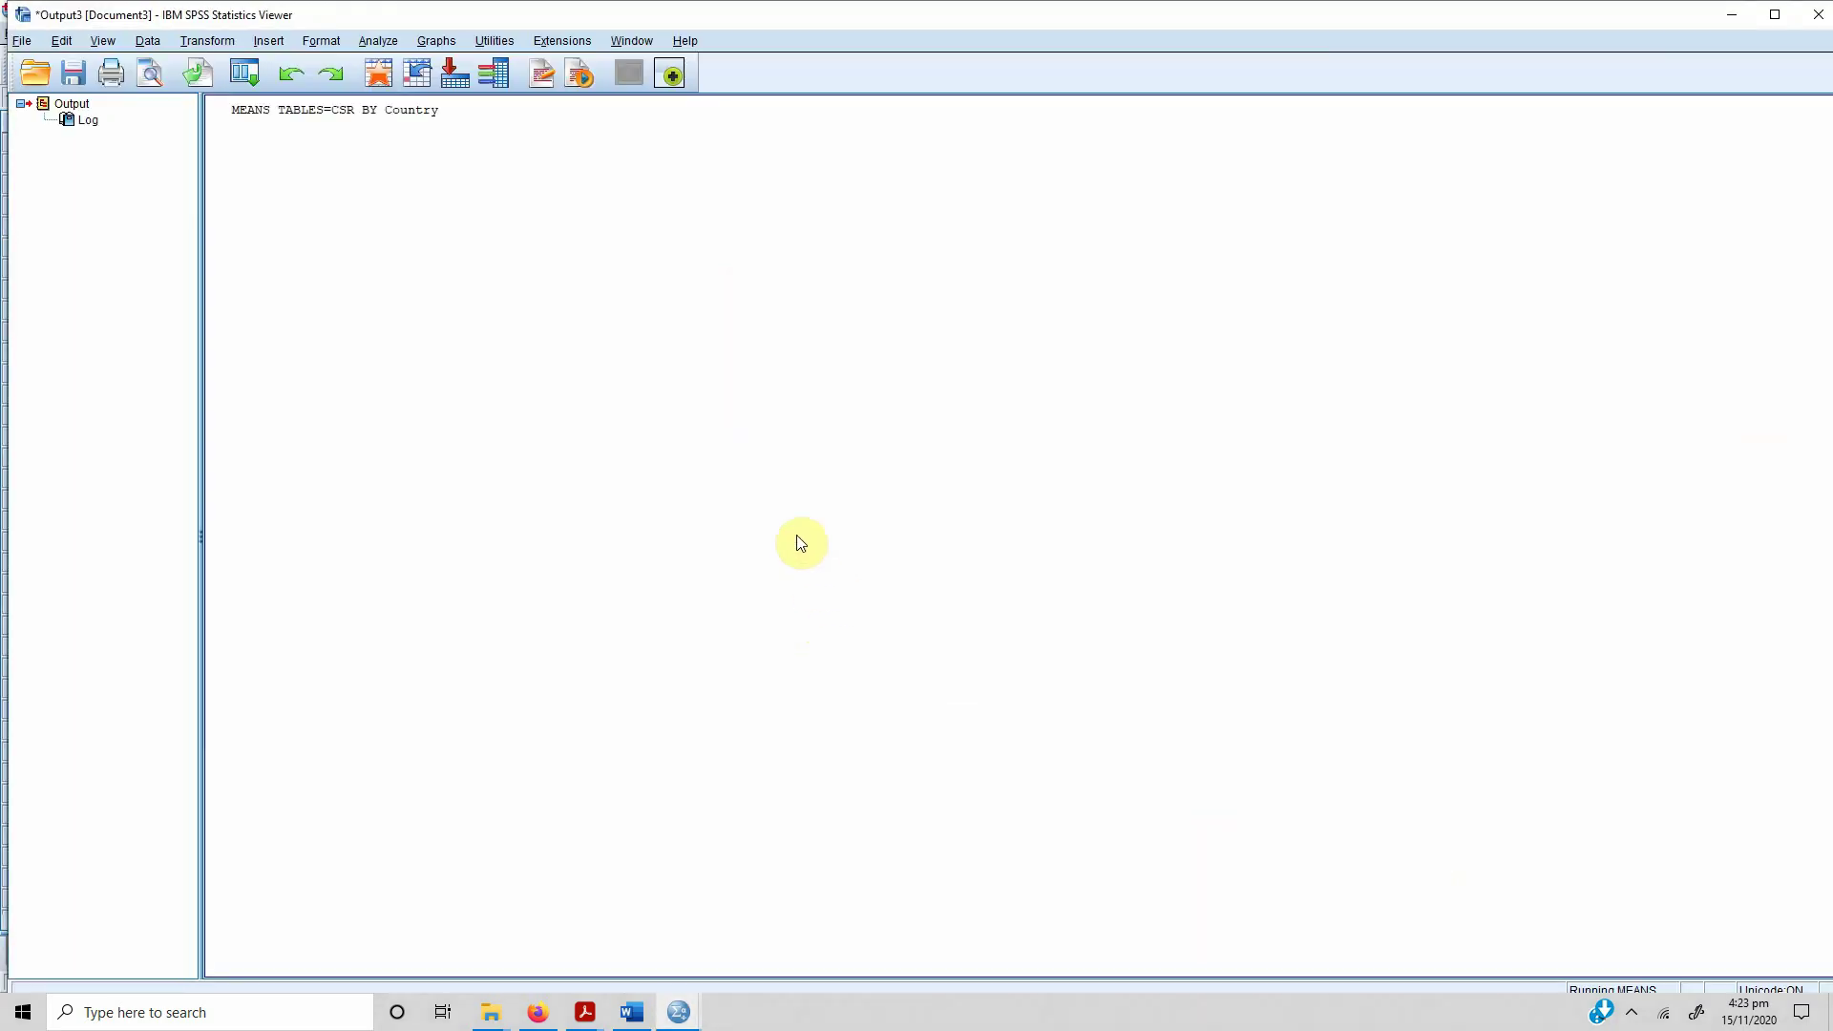
- Copy the Report table of CSR by country into the Word document on a new line below Table 3
click(308, 405)
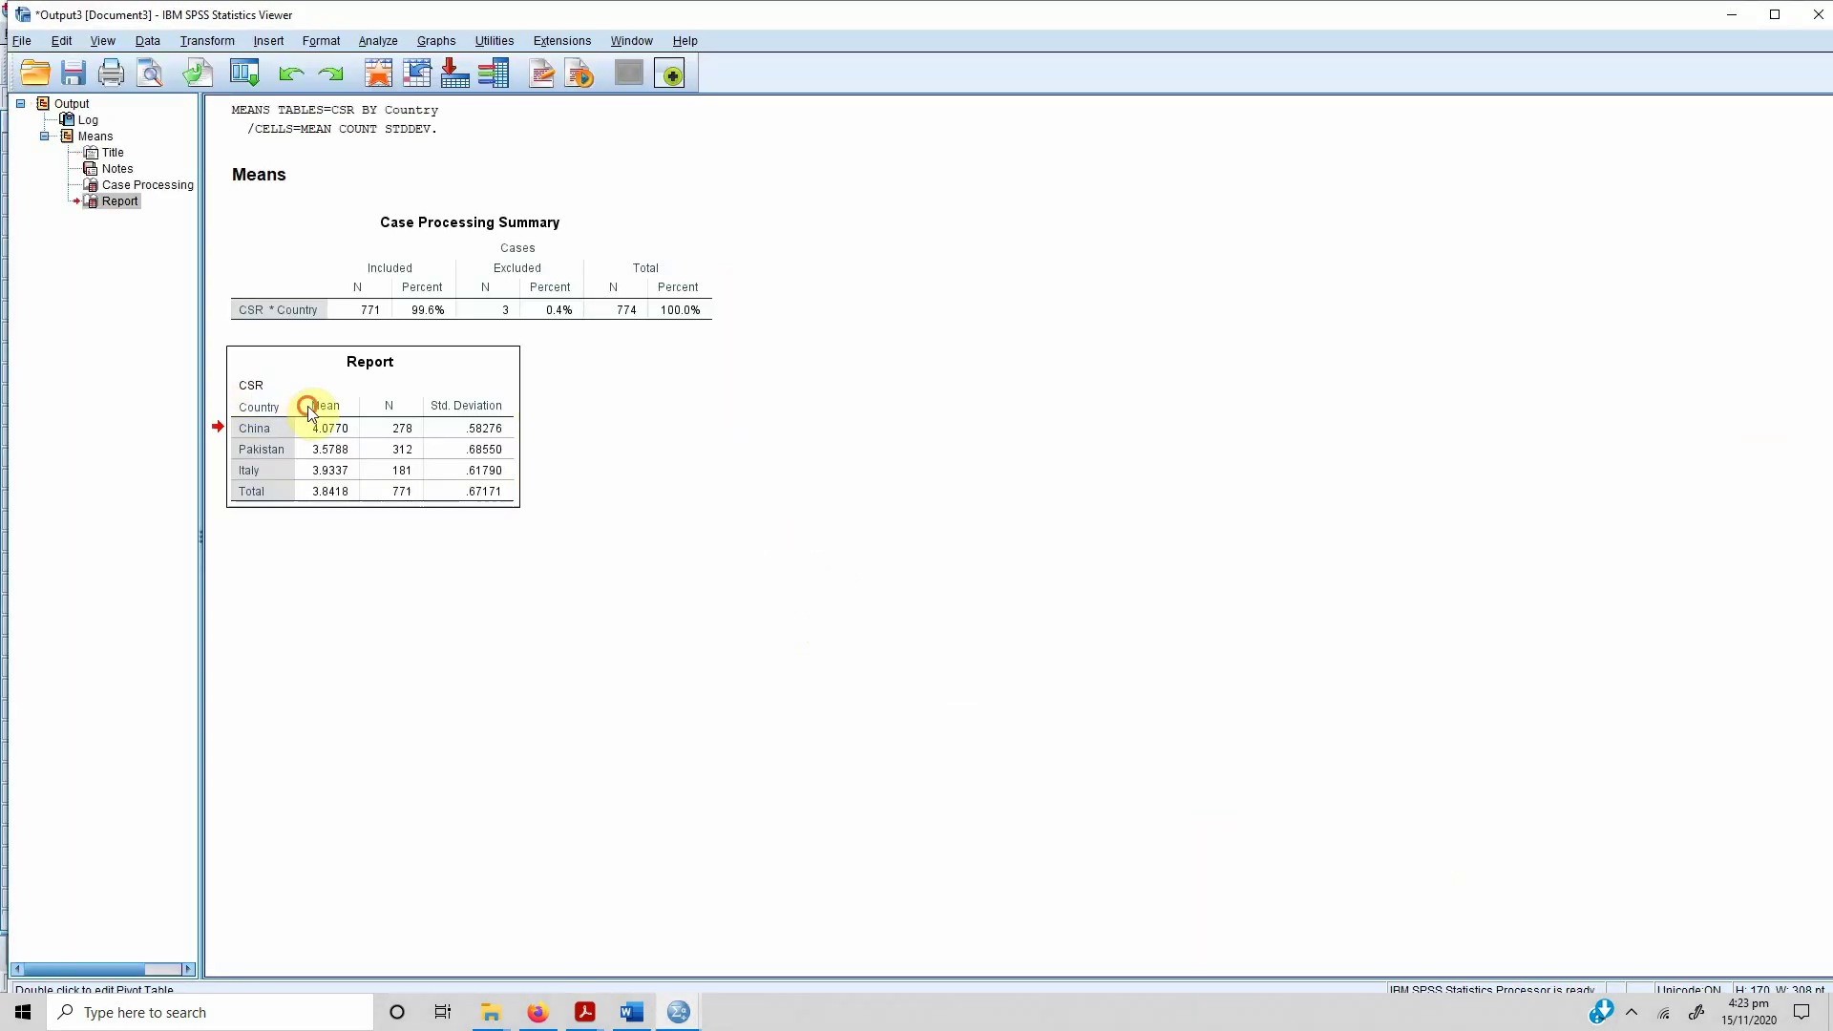
click(632, 1012)
scroll(678, 687, down, 5)
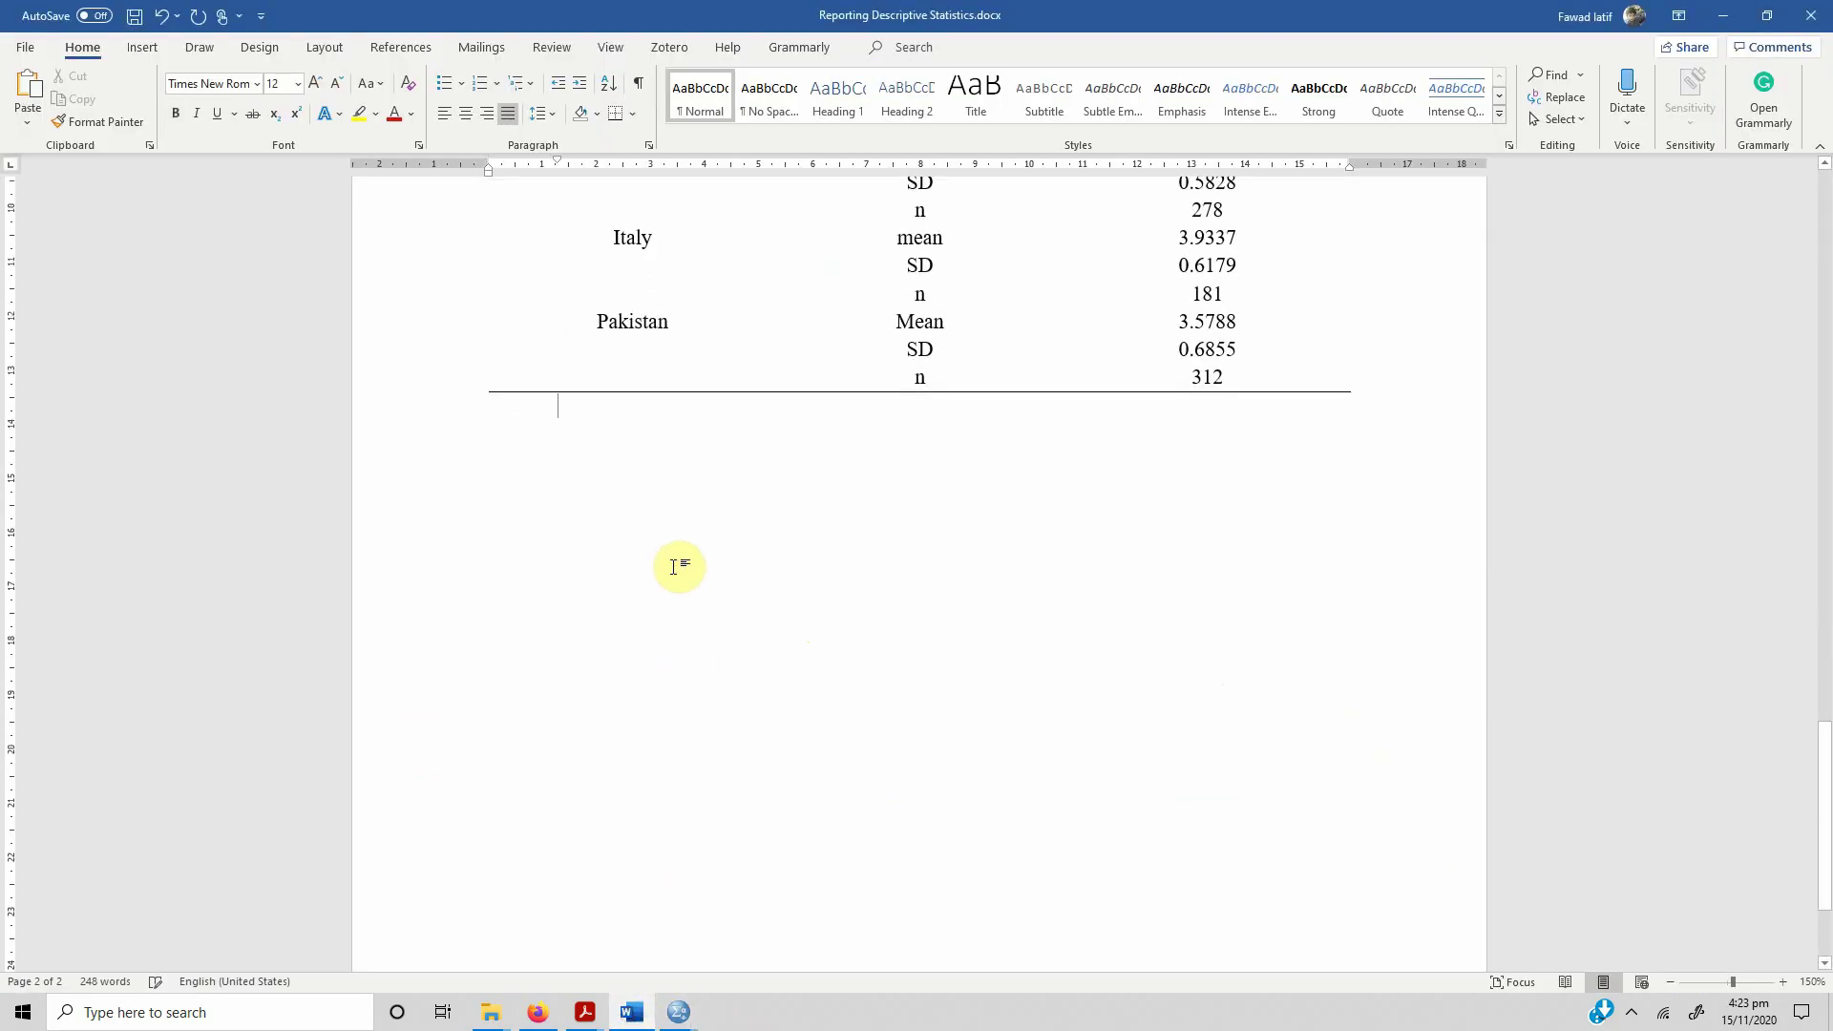
key(Return)
text(Report CSR Country	Mean	N	Std. Deviation China	4.0770	278	.58276 Pakistan	3.5788	312	.68550 Italy	3.9337	181	.61790 Total	3.8418	771	.67171)
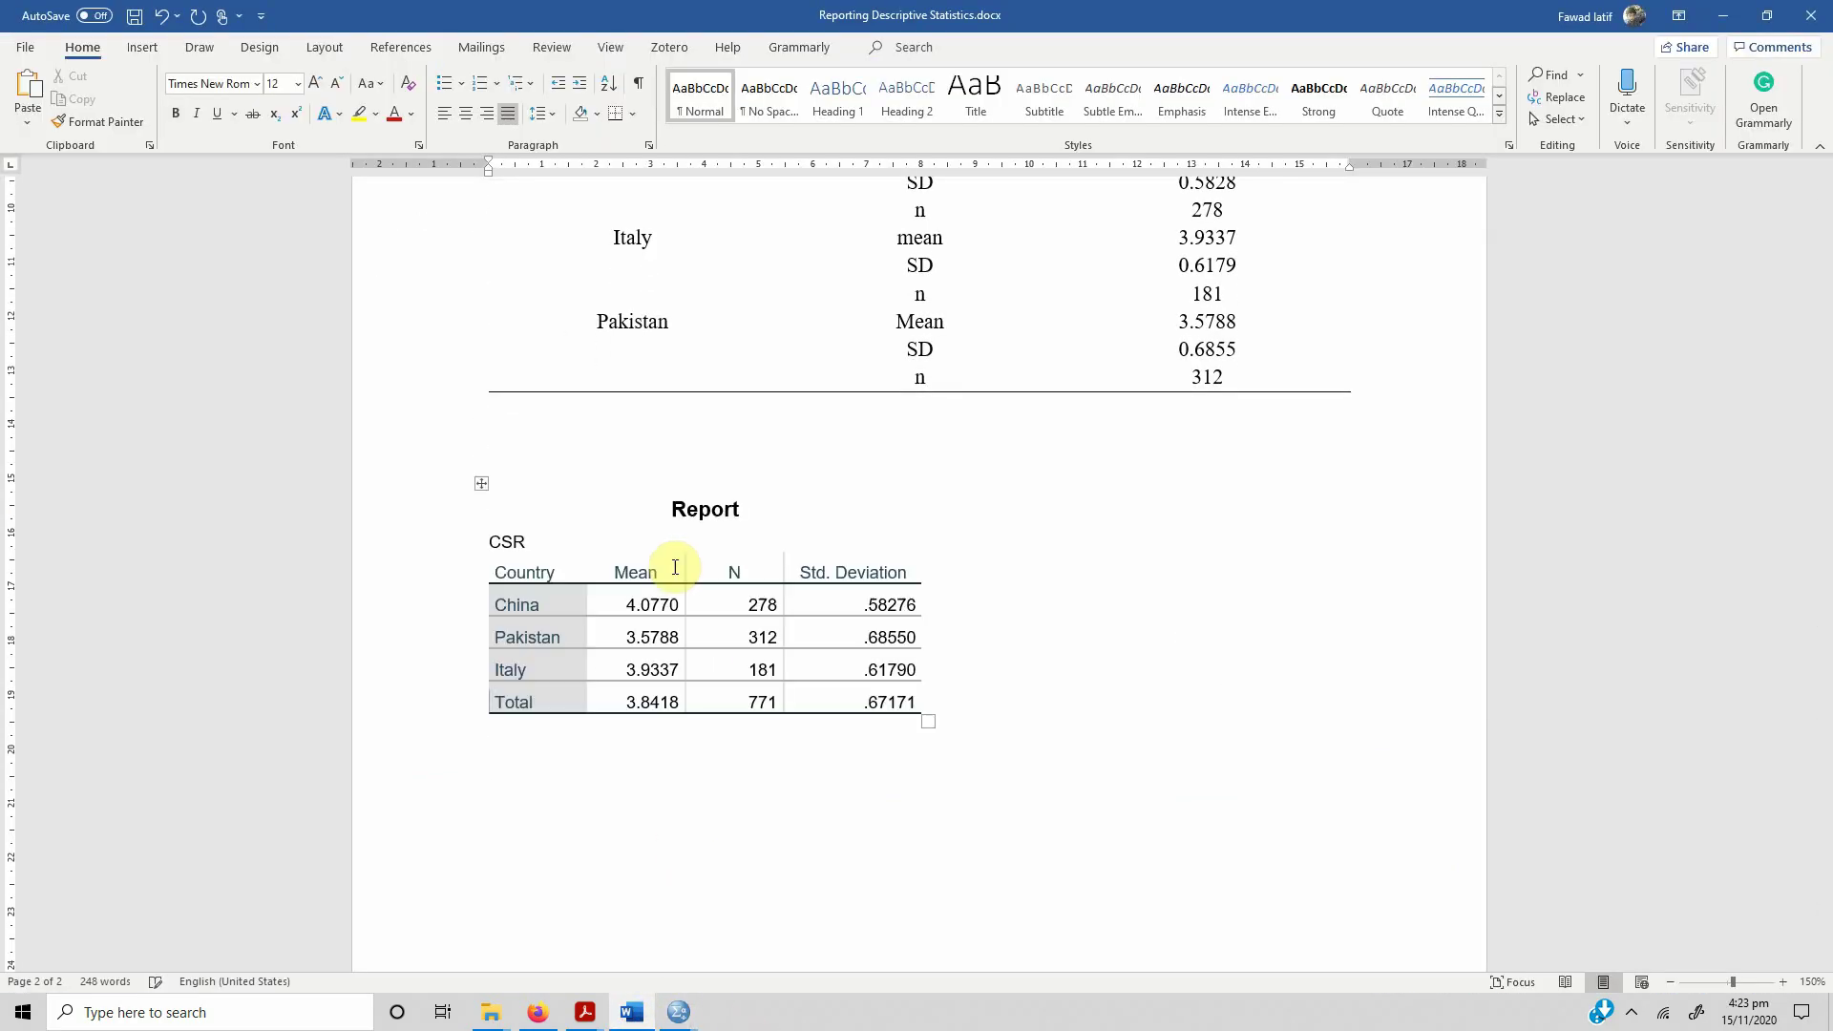
- Review the sample sizes, means and standard deviations in the "CSR across Countries" paragraph, and look back at Table 2
scroll(675, 568, up, 8)
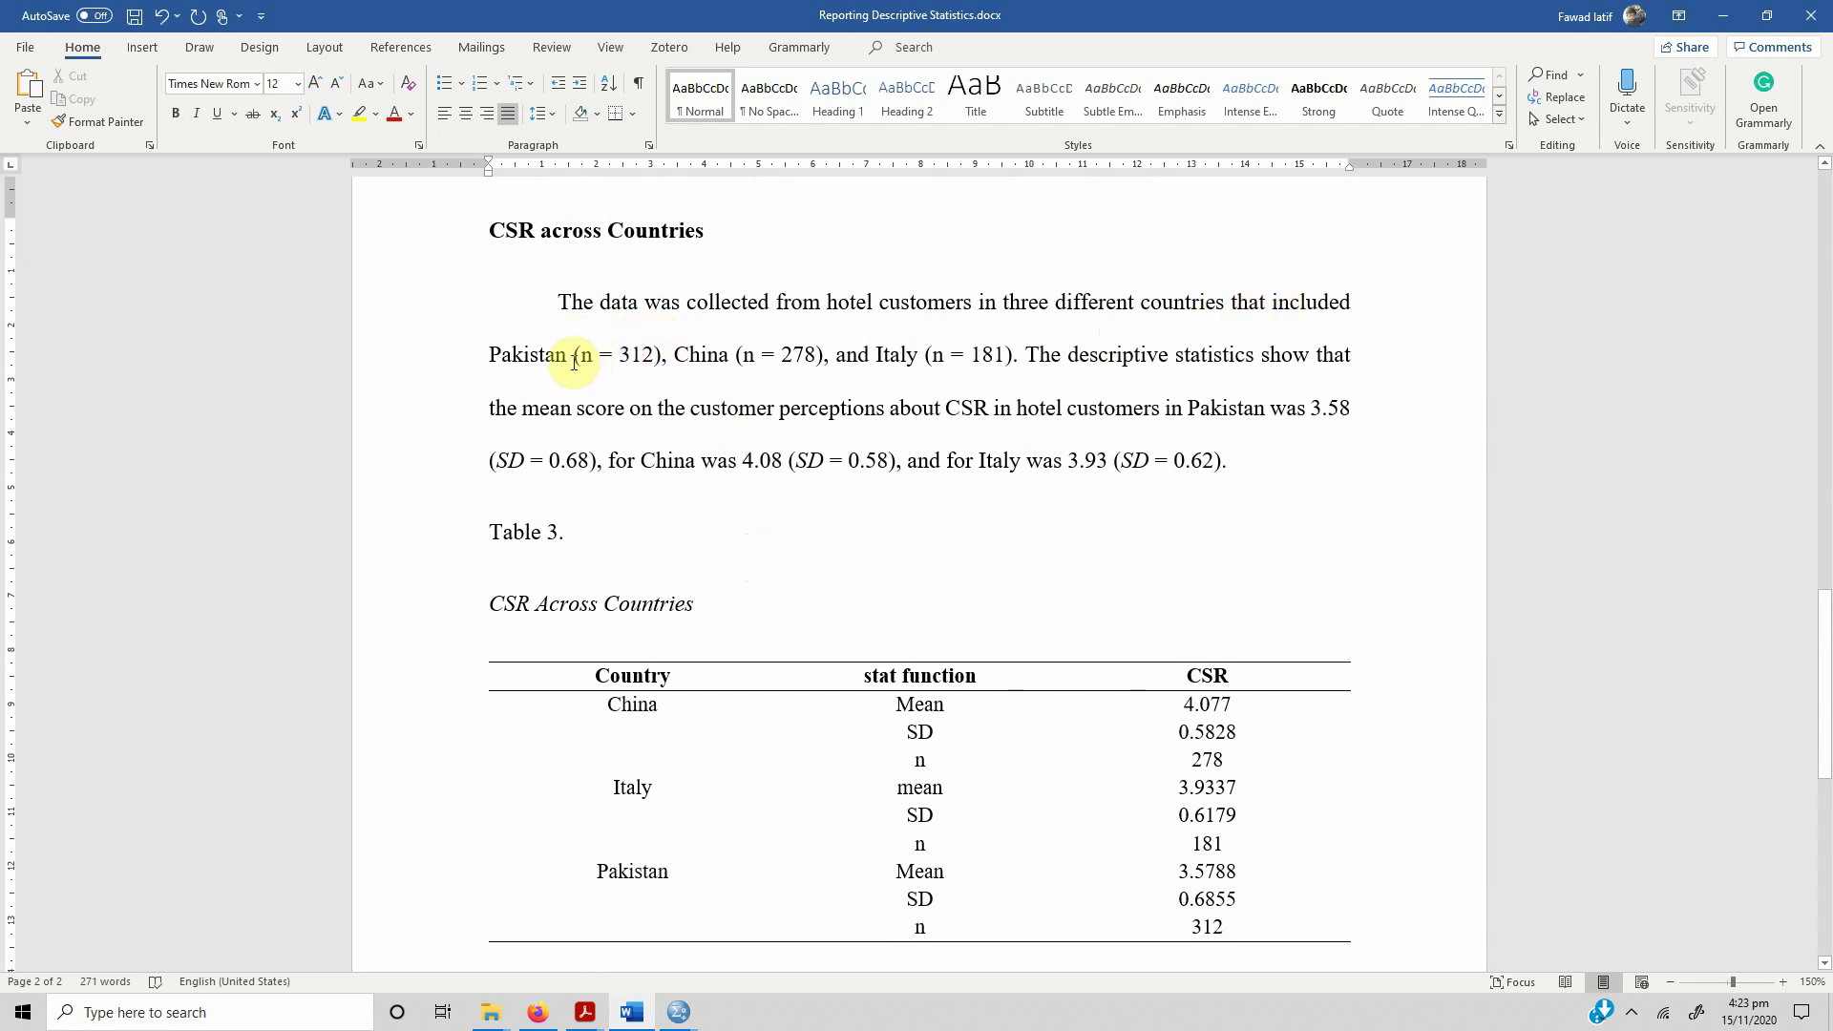
drag(573, 357, 1024, 357)
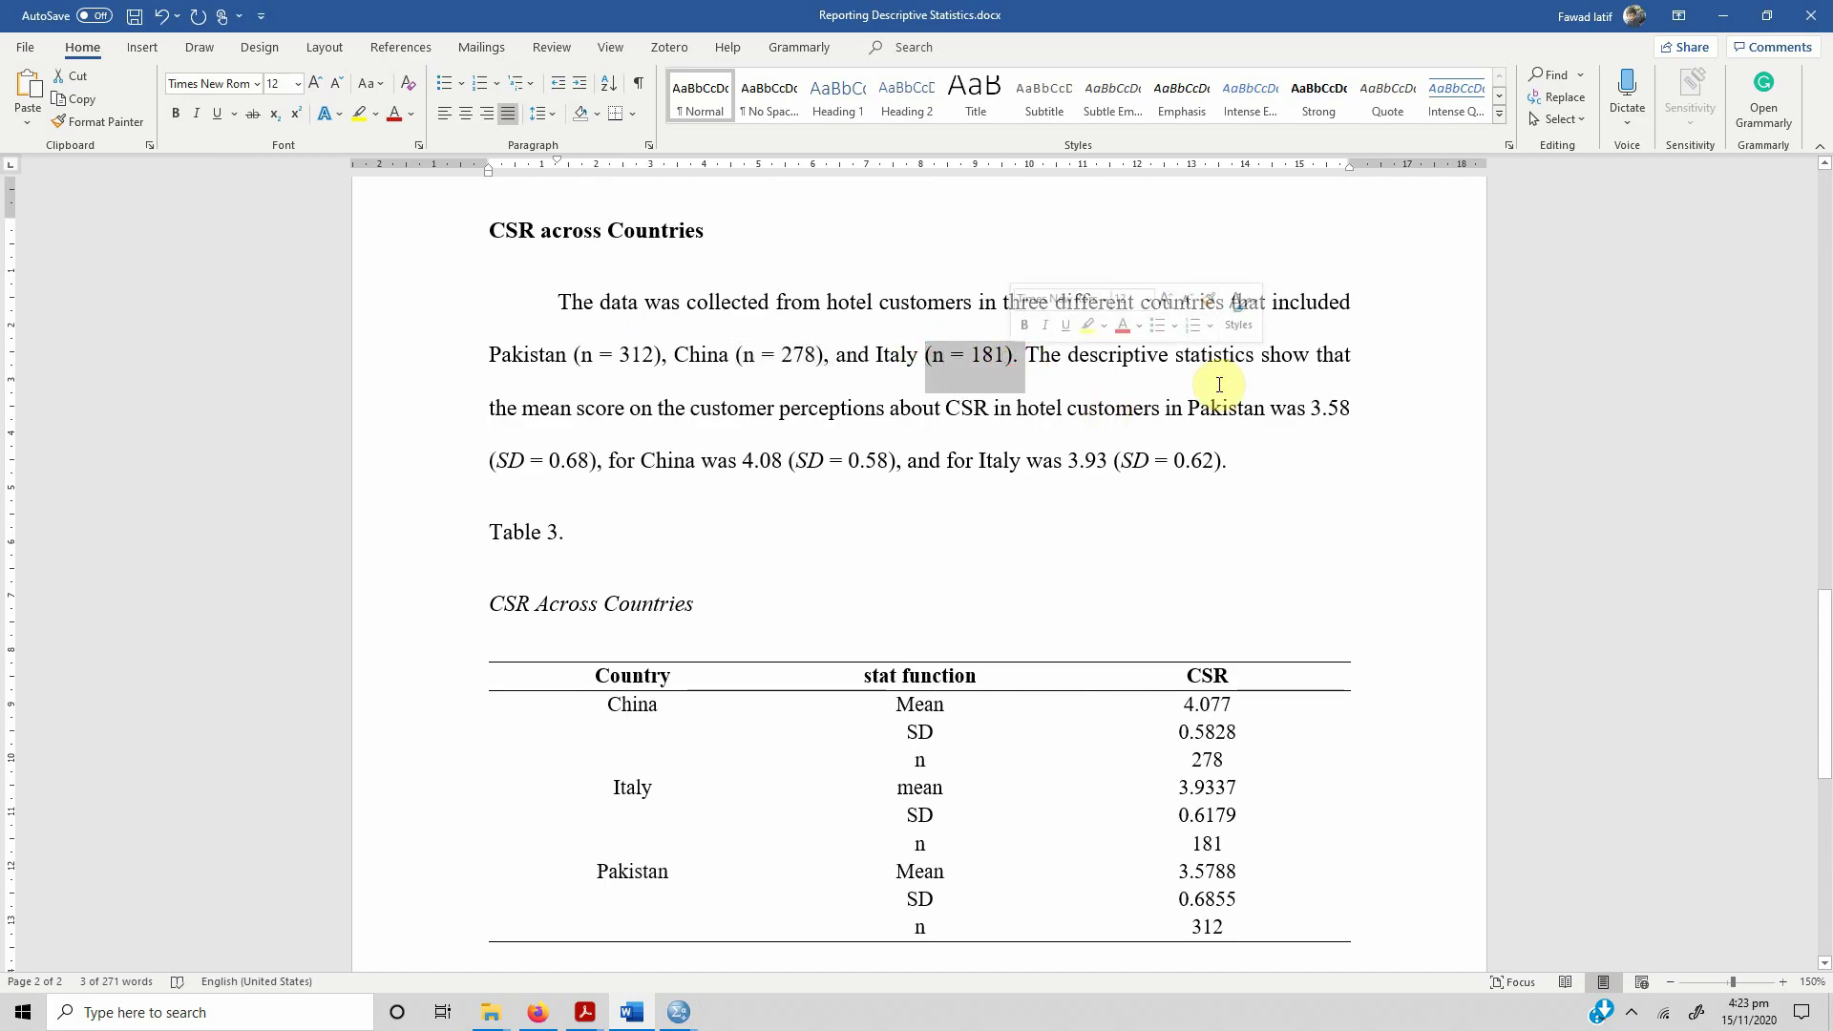
click(1310, 413)
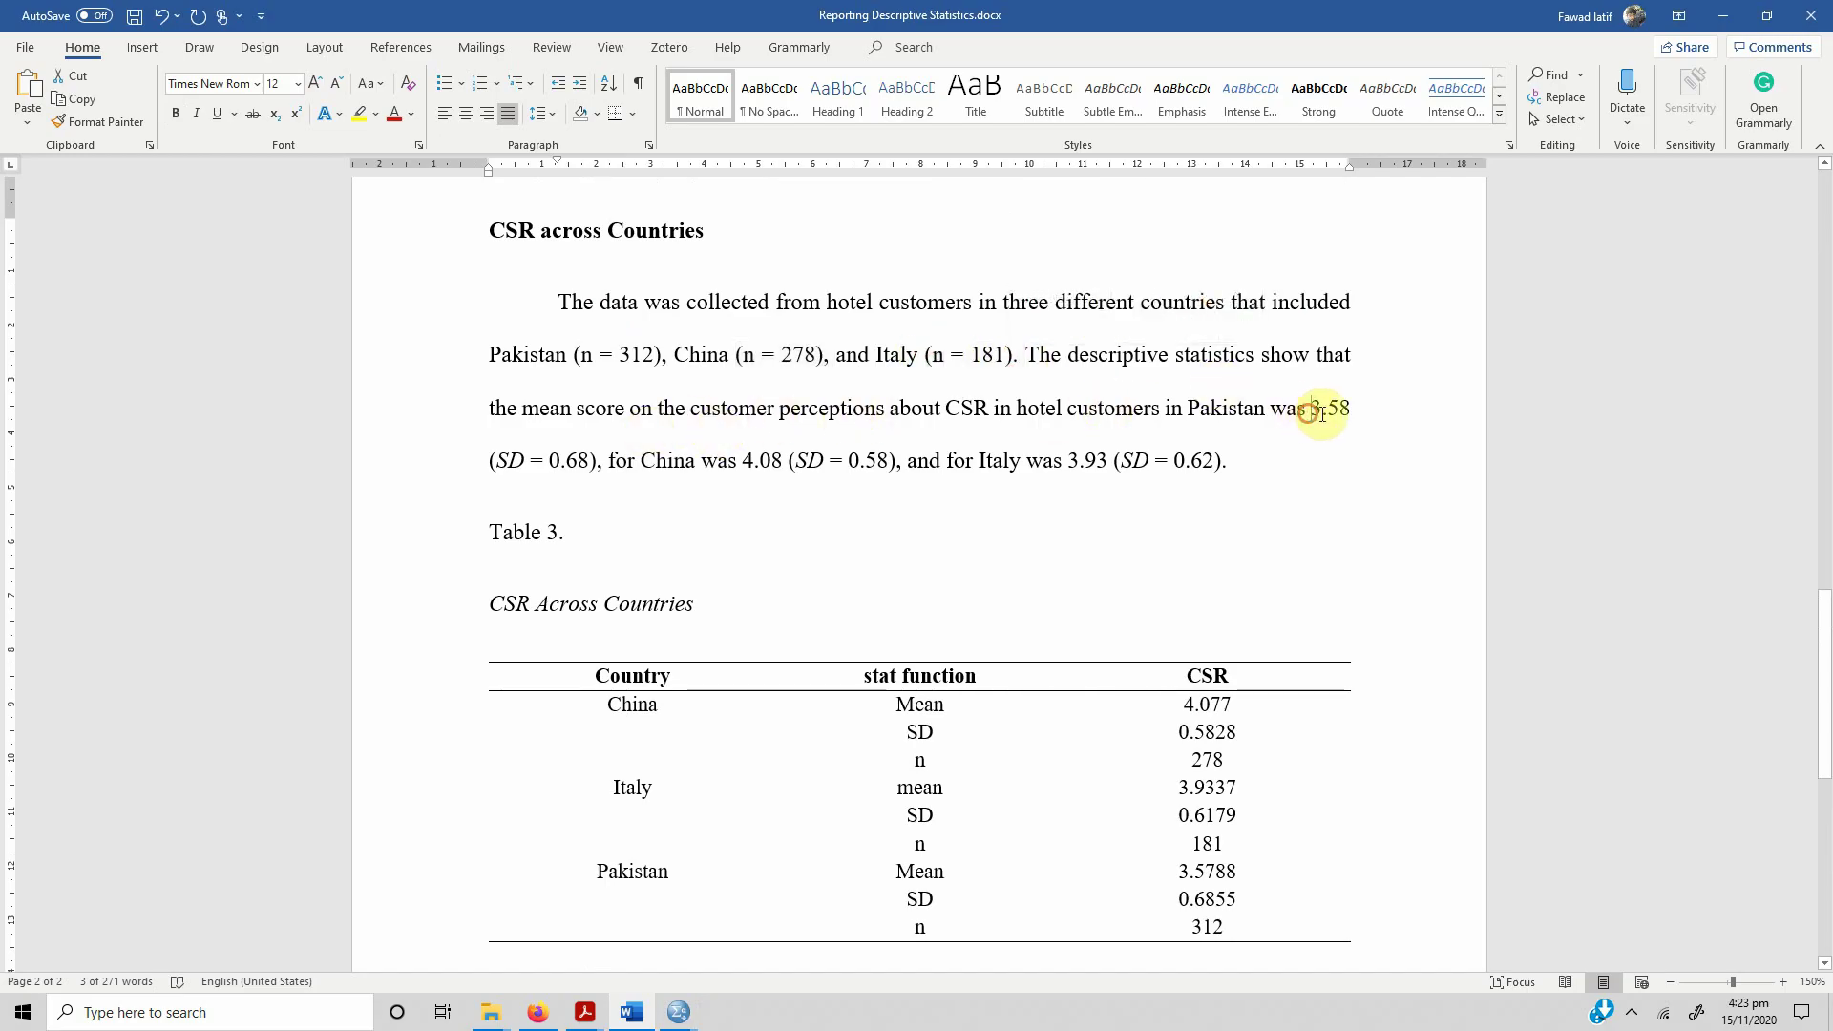
drag(1323, 413, 1352, 412)
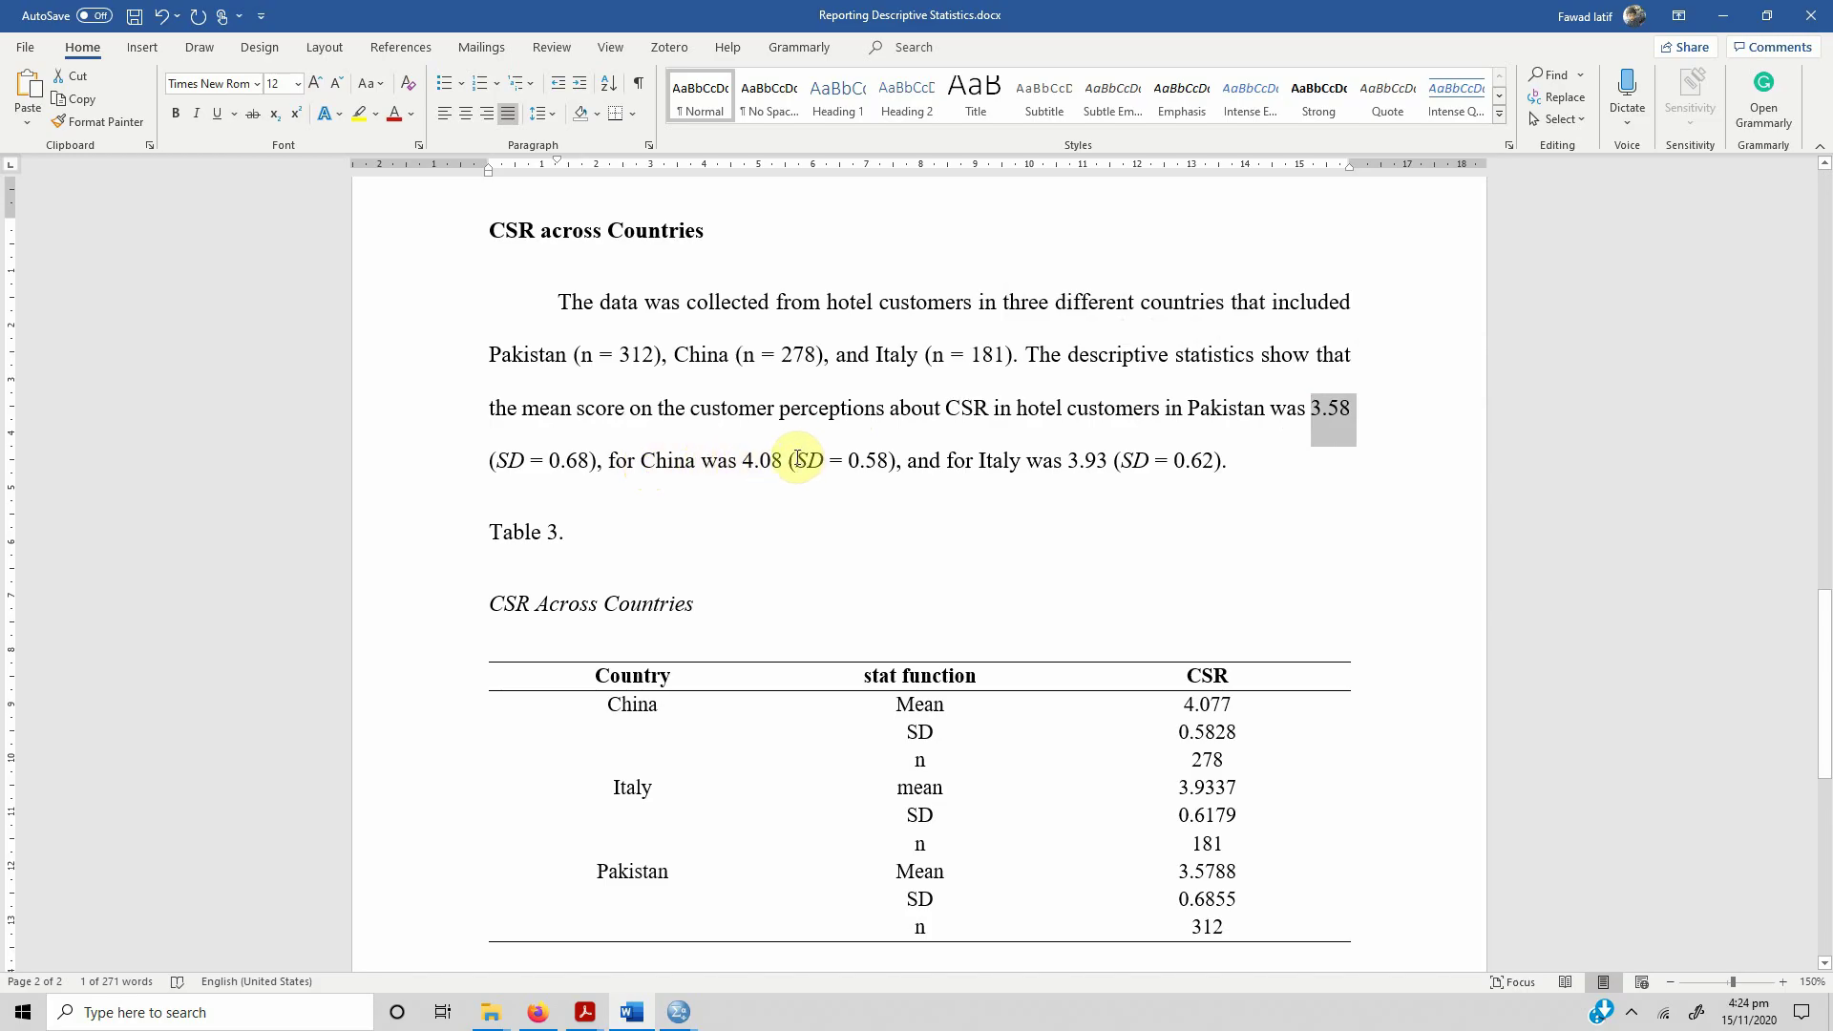
drag(797, 459, 891, 457)
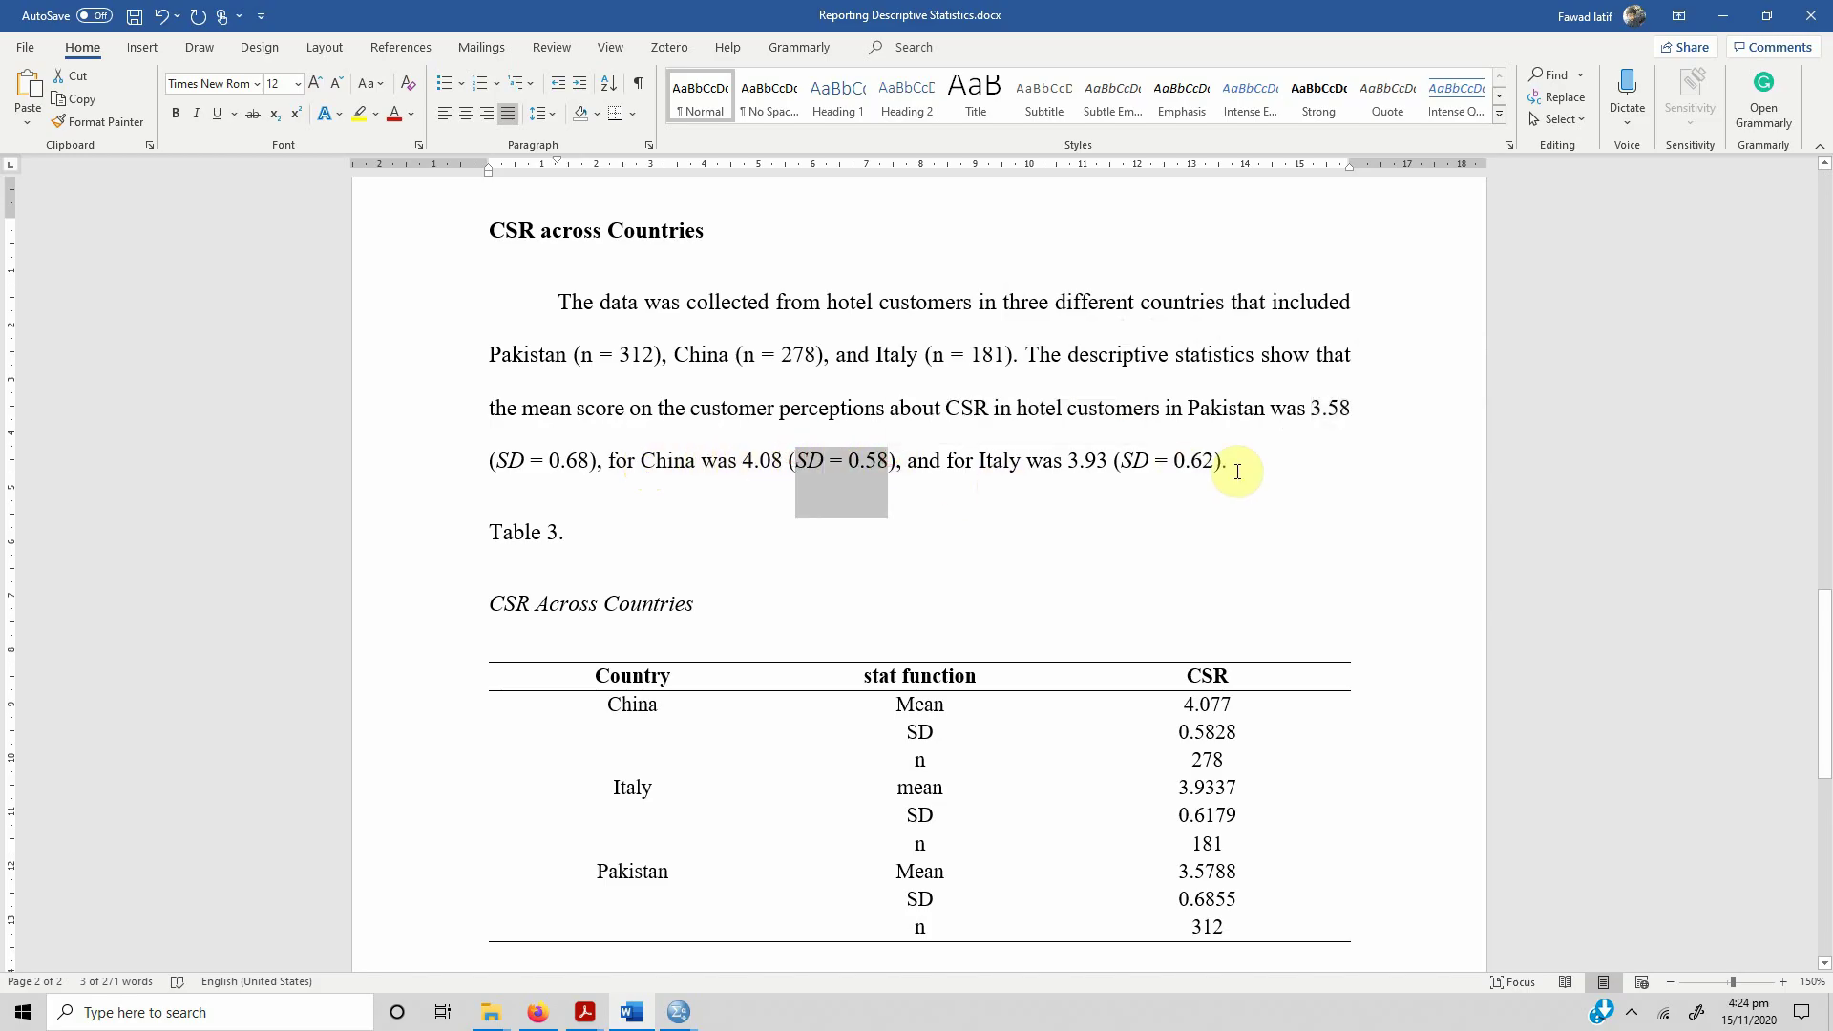
scroll(1211, 462, up, 7)
scroll(1213, 463, up, 15)
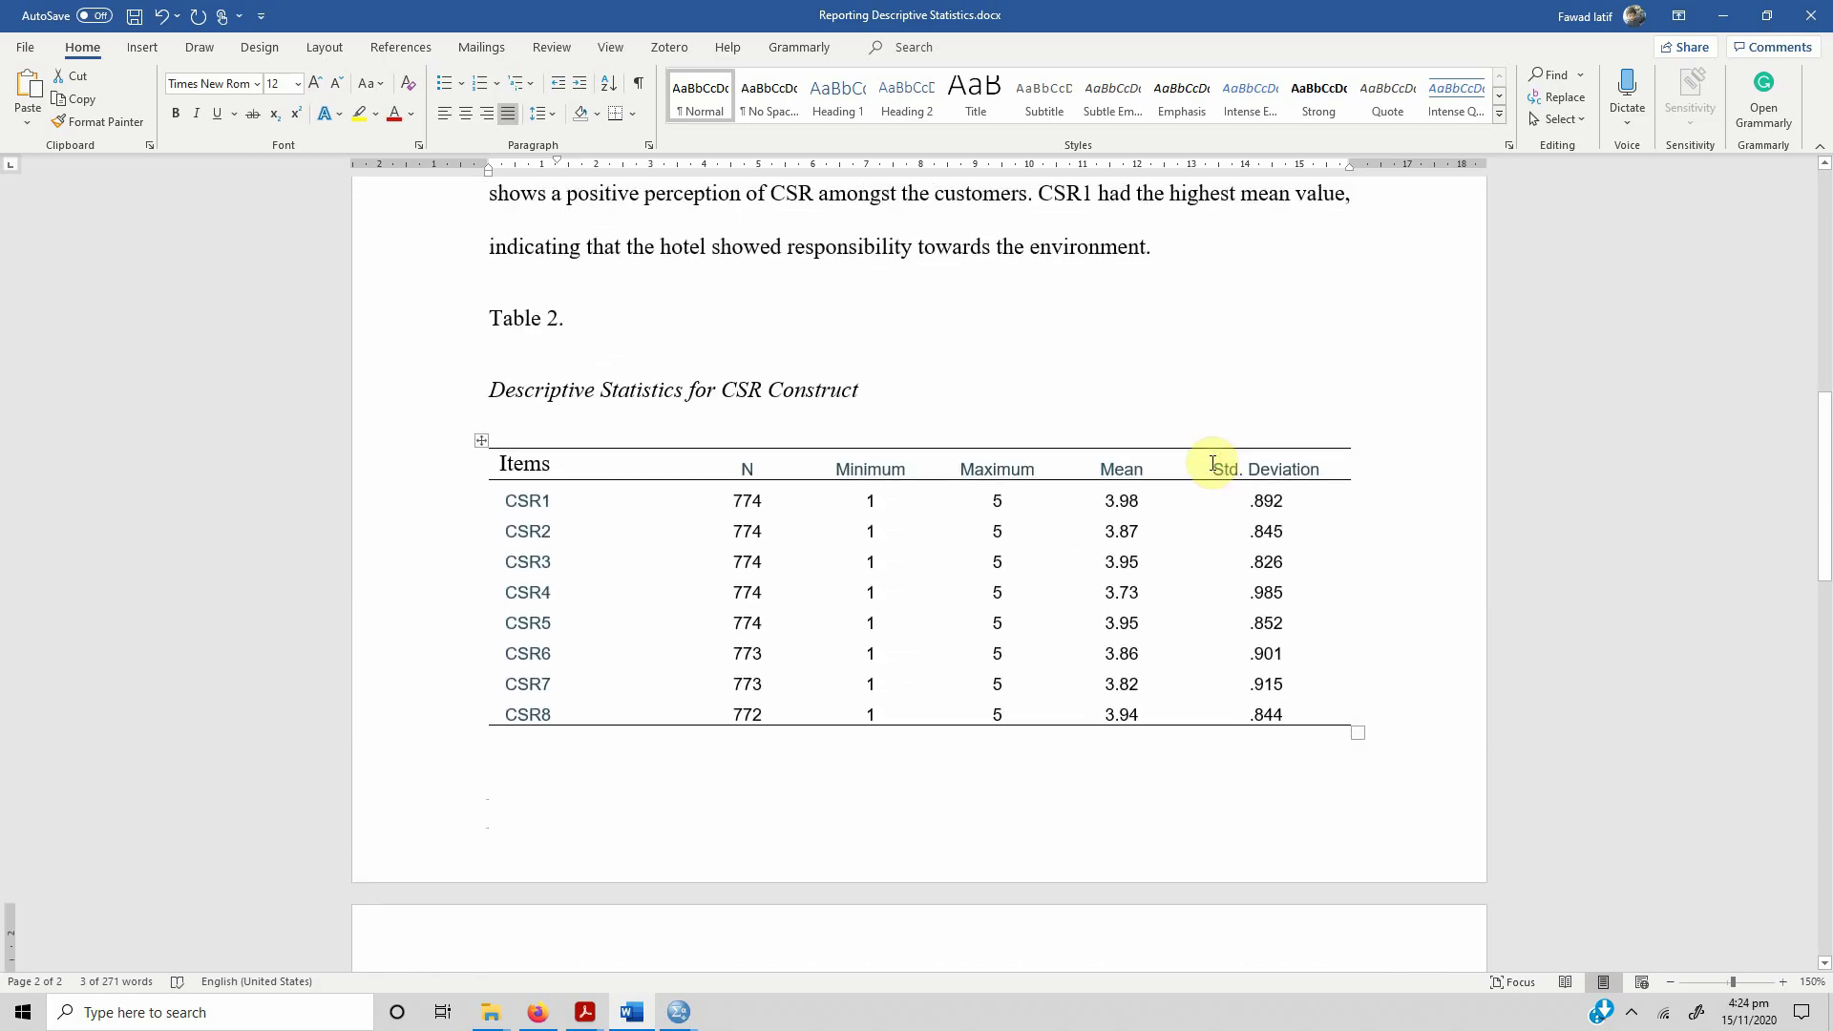
scroll(1211, 462, down, 20)
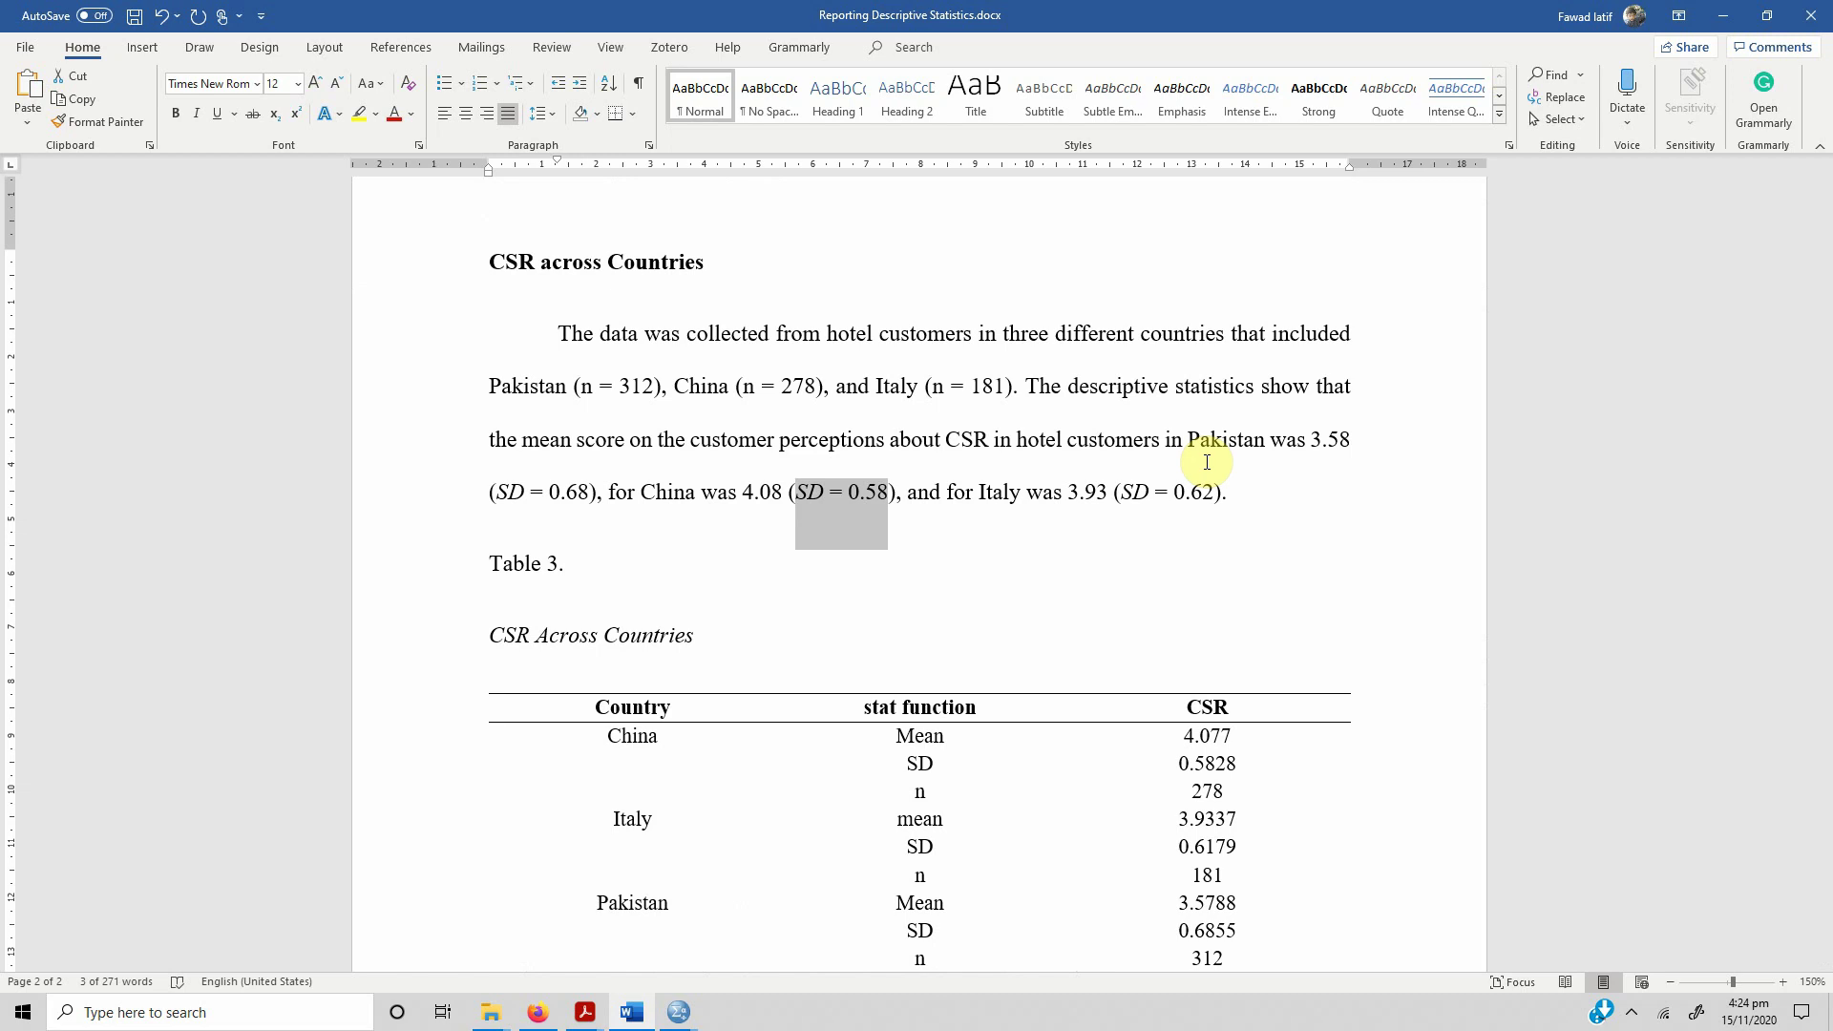
click(682, 370)
- Switch to the SPSS output viewer with the Means results and close it without saving its contents
mouse_move(668, 1021)
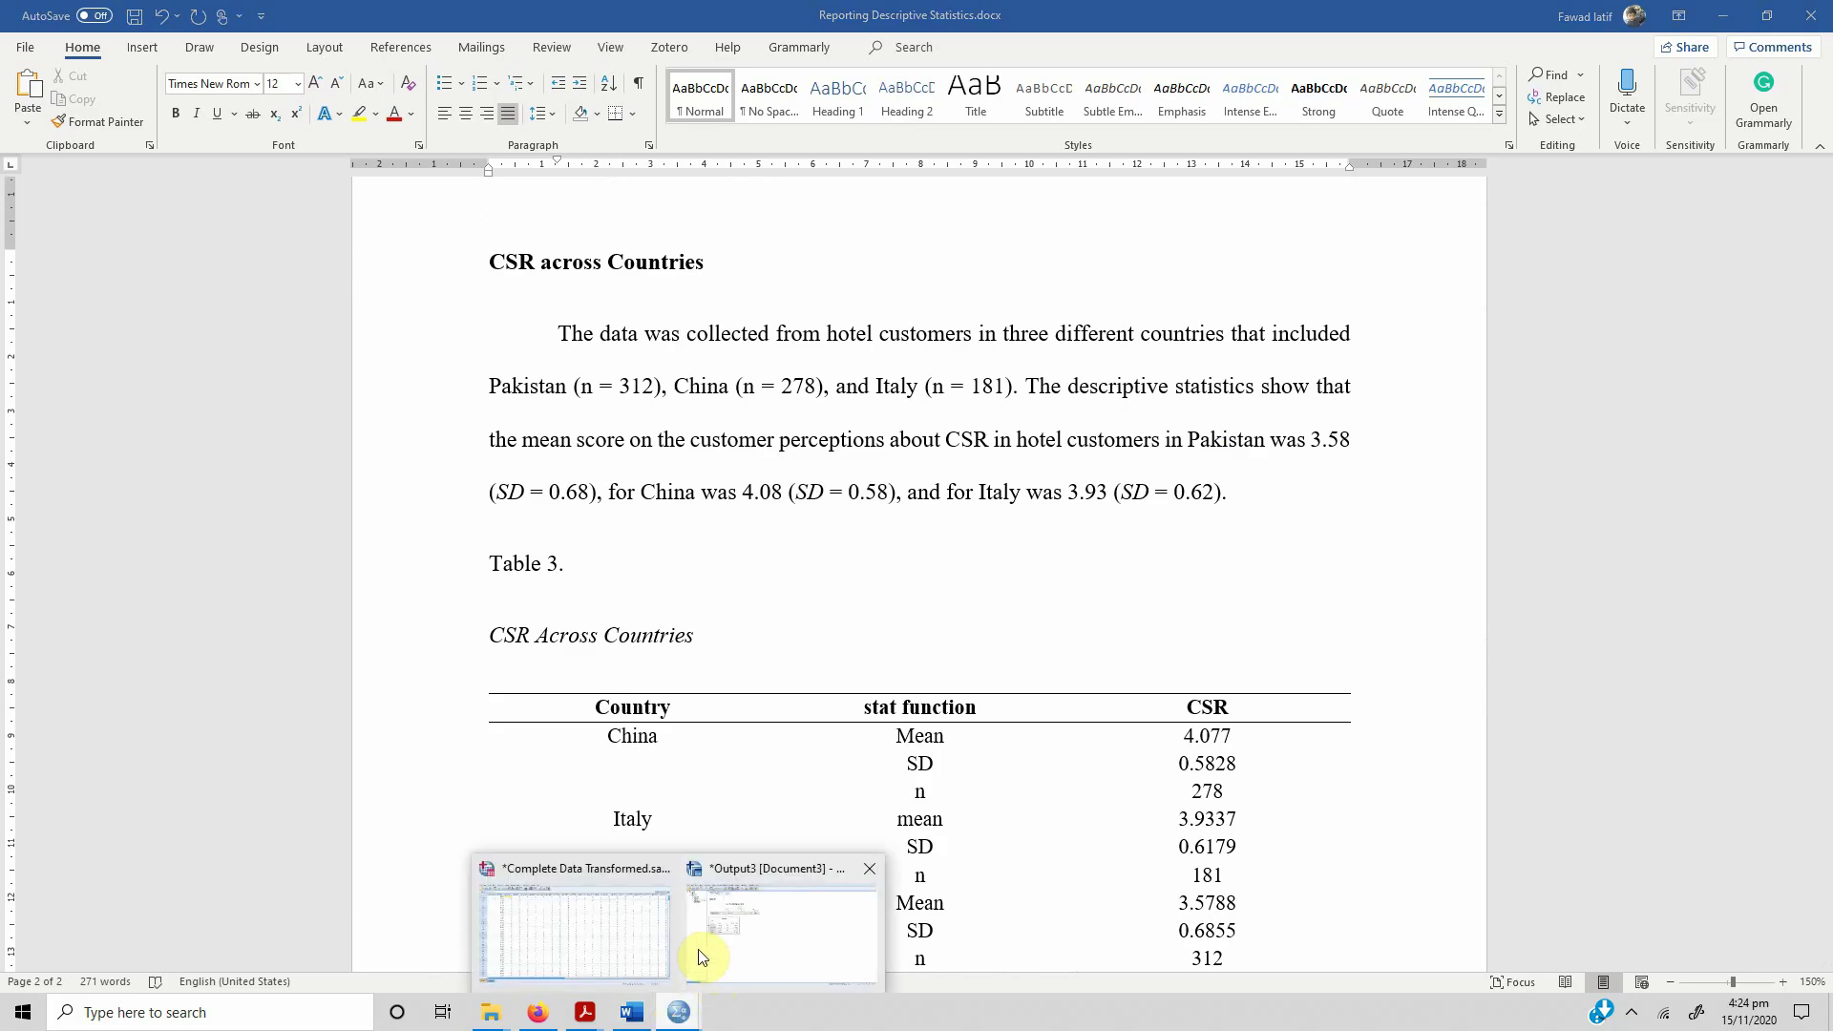
click(733, 925)
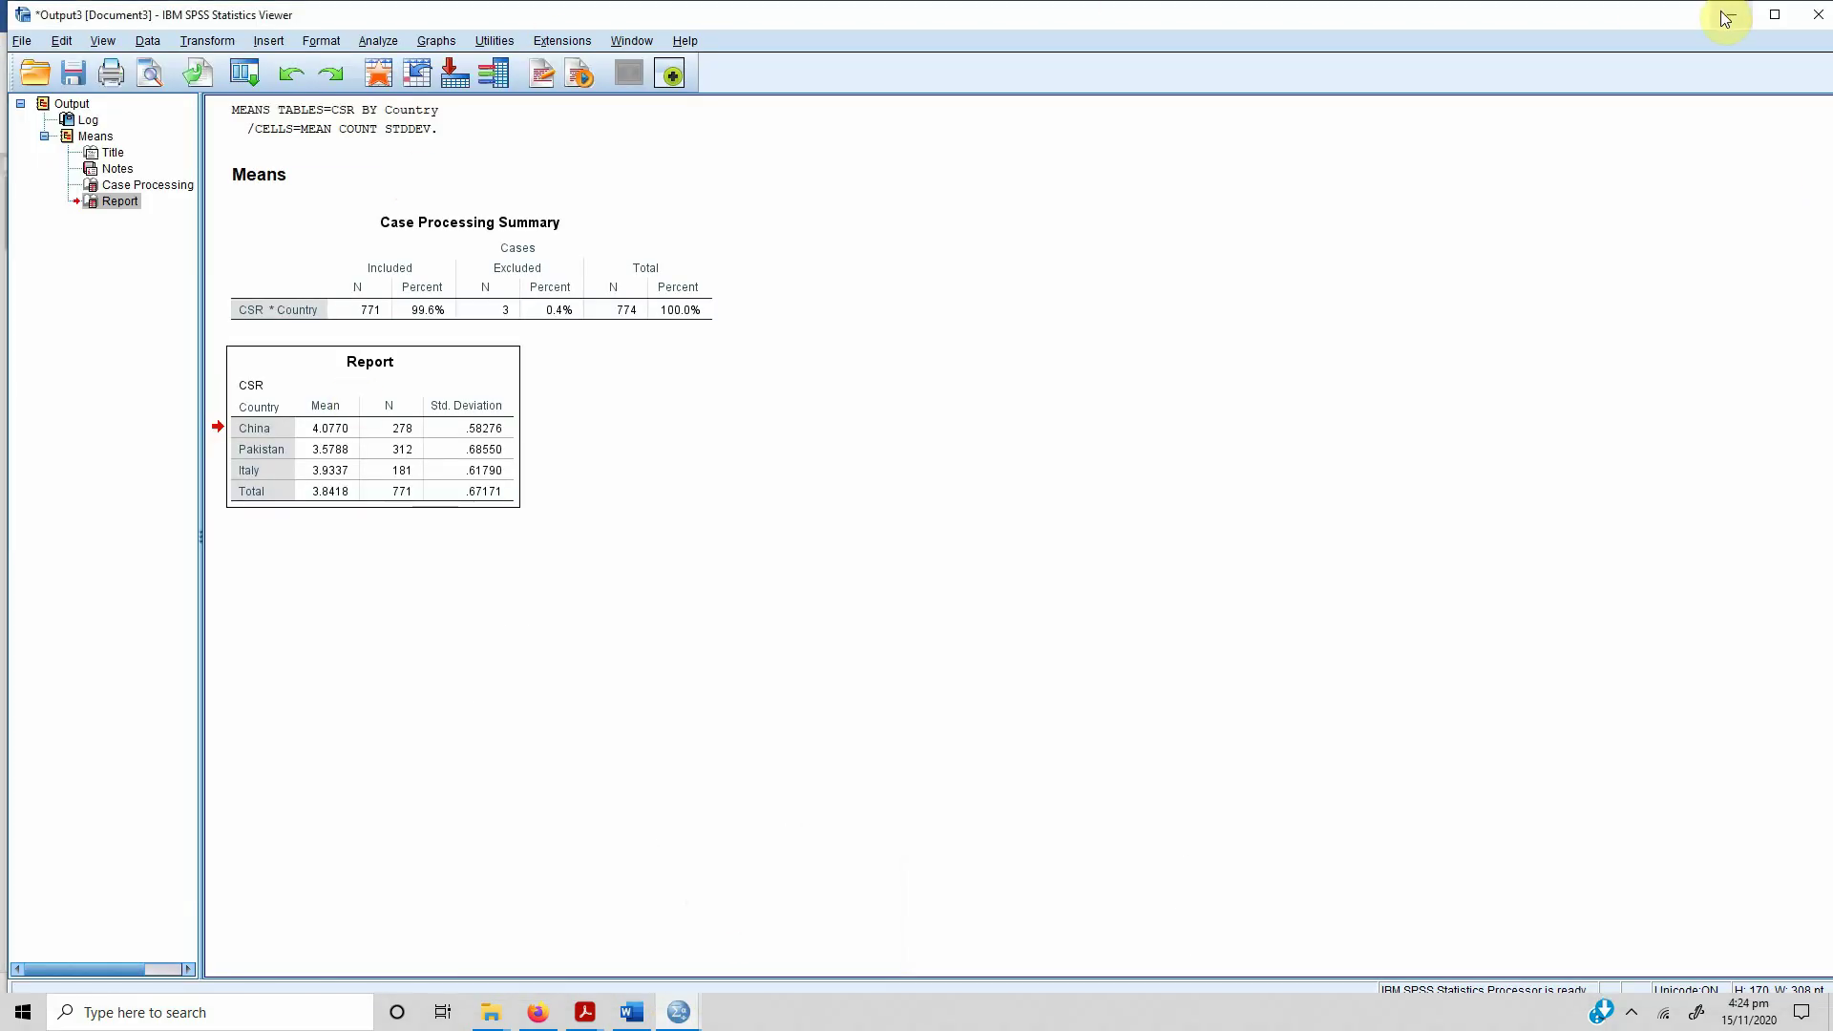
click(1818, 15)
click(920, 536)
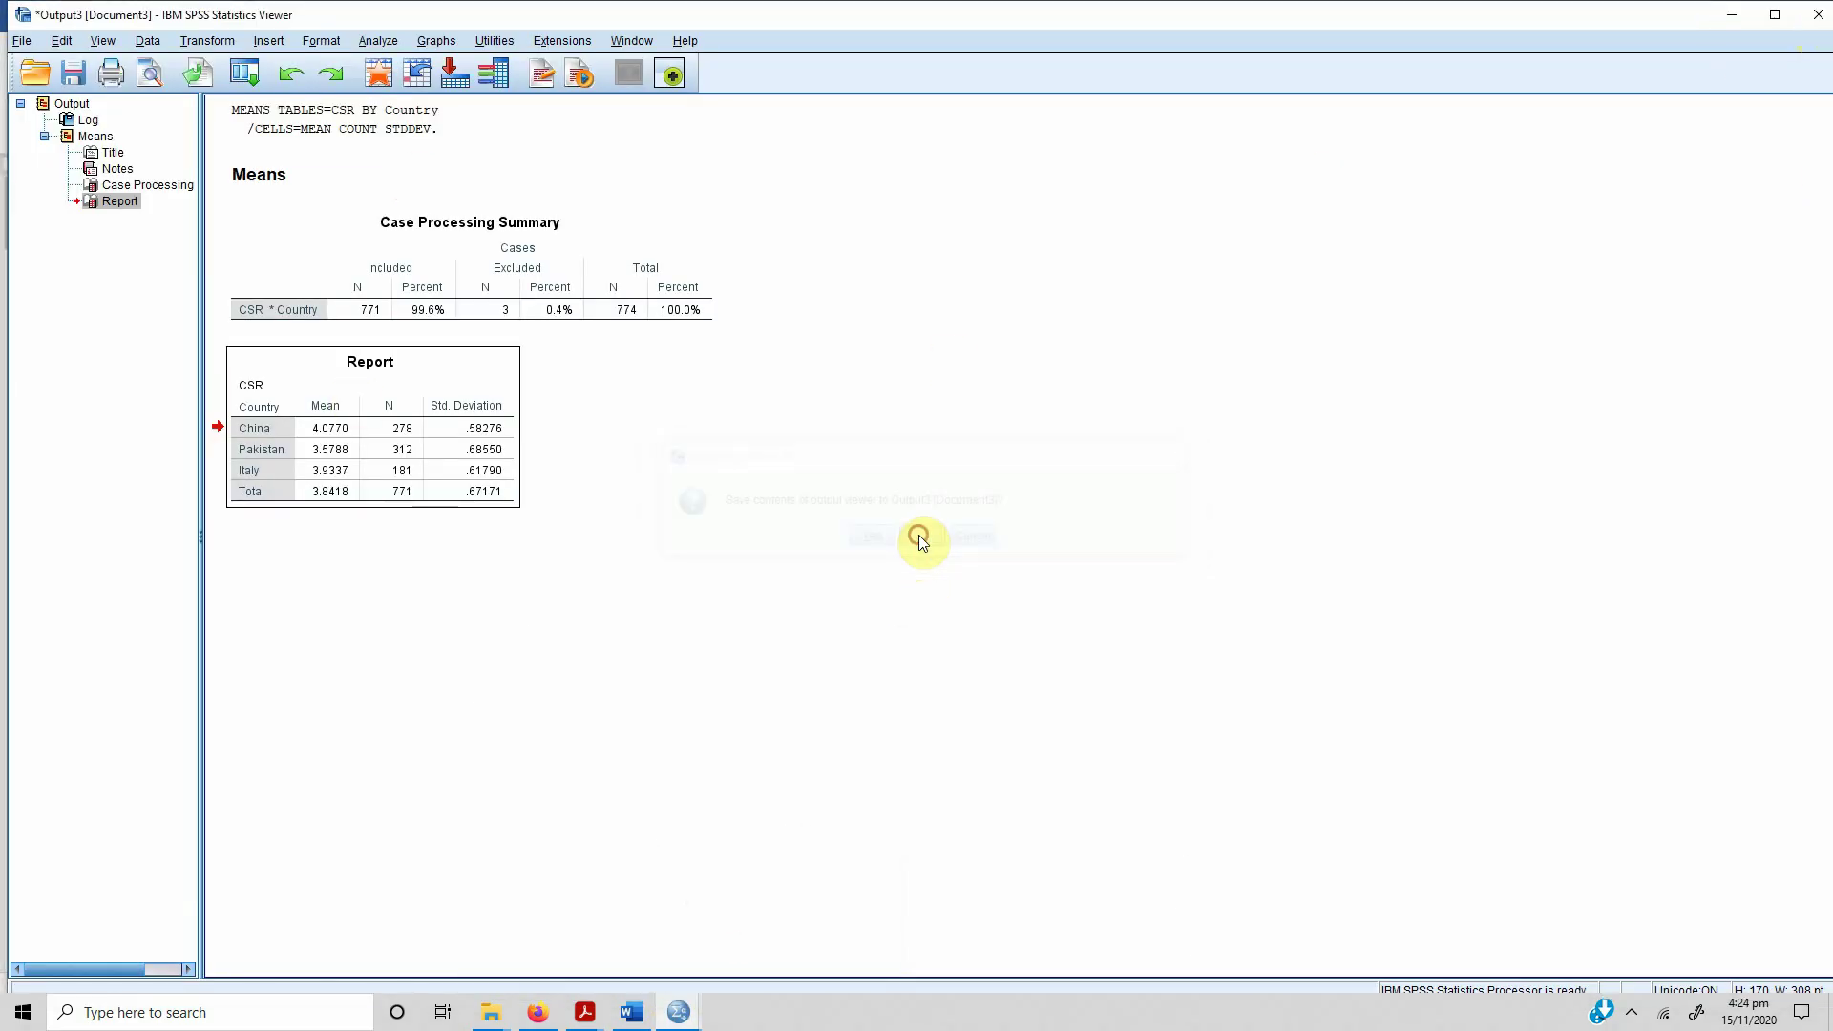
- Return to the SPSS Data Editor and enter 2 as the gender of the first case
click(676, 1017)
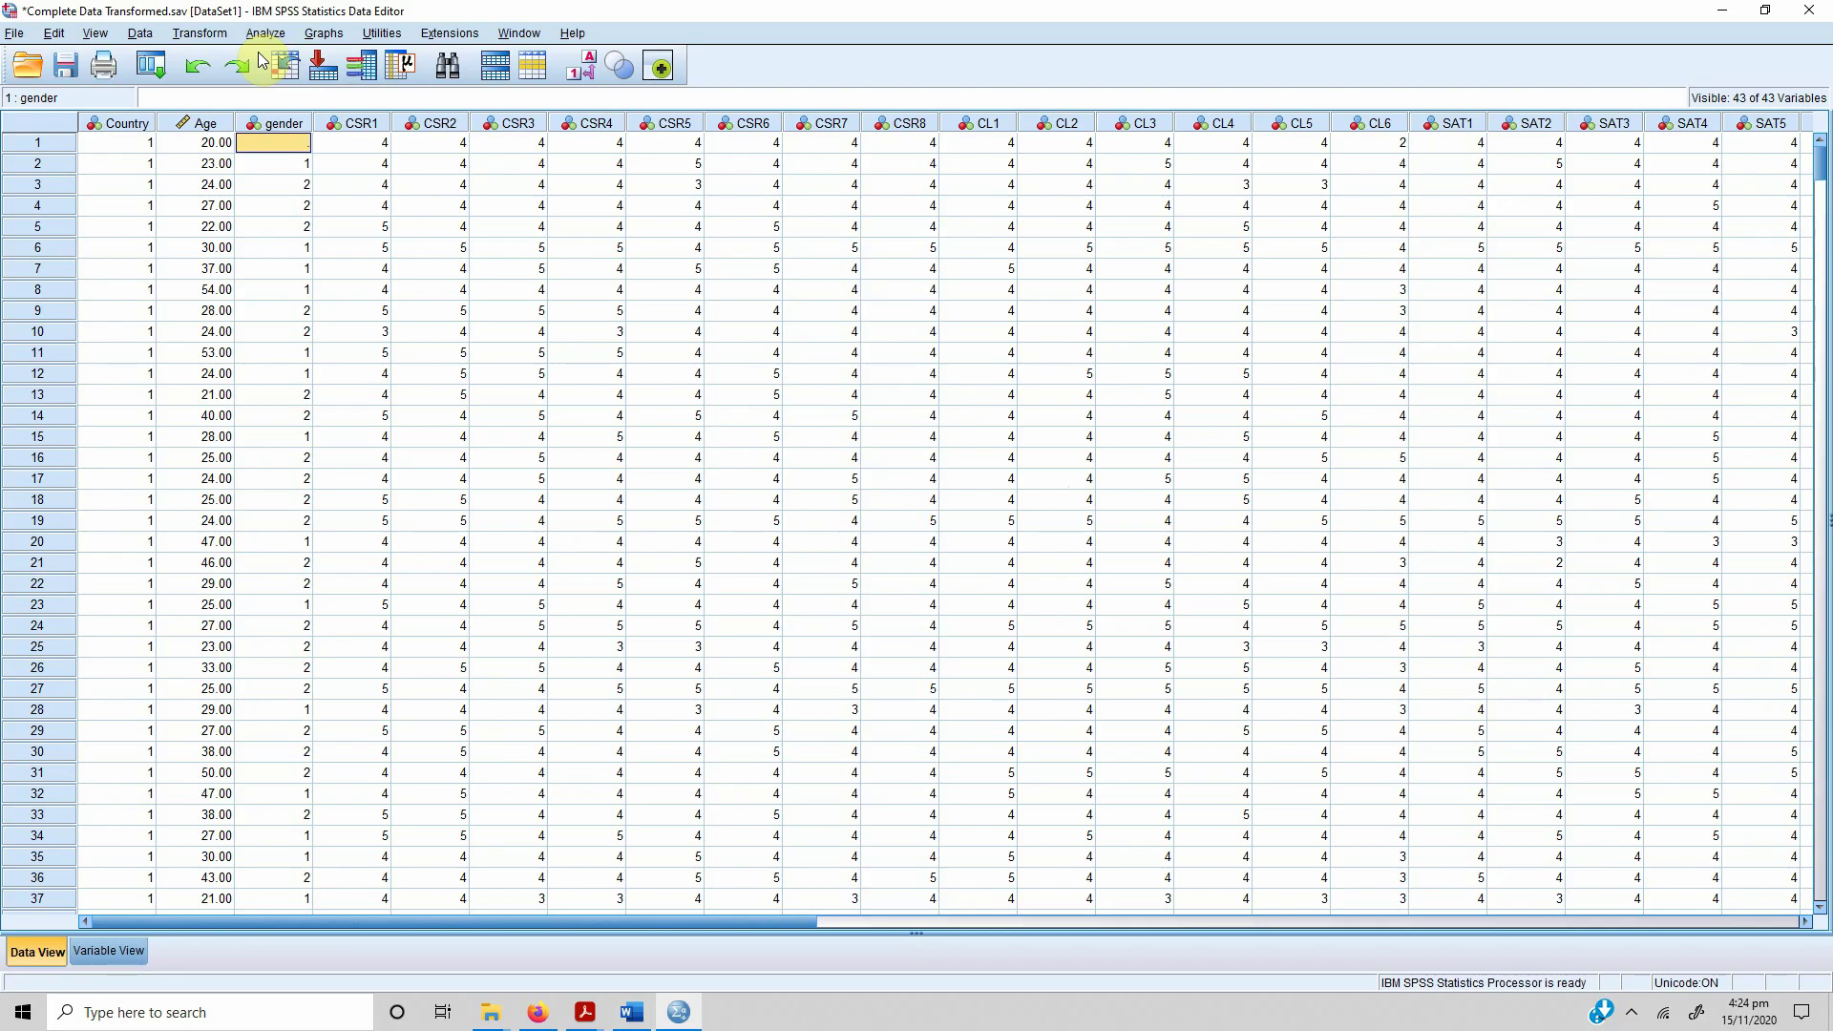
text(2)
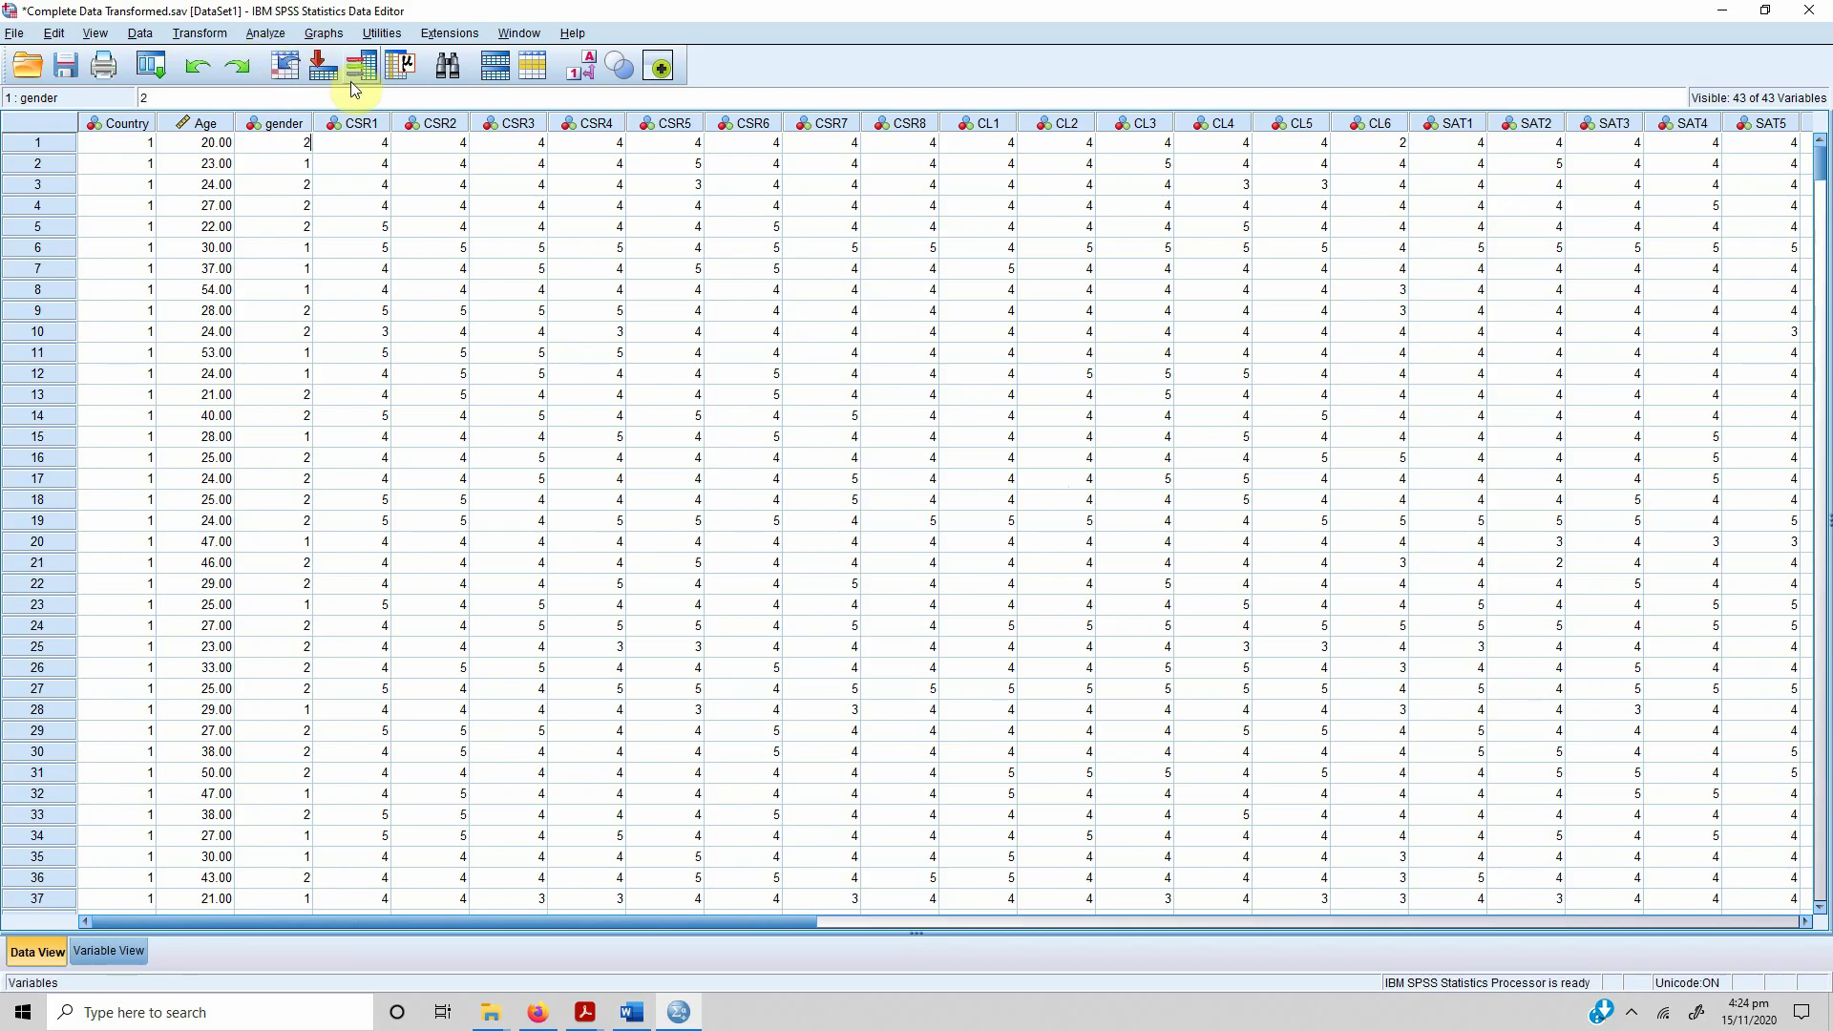
click(282, 166)
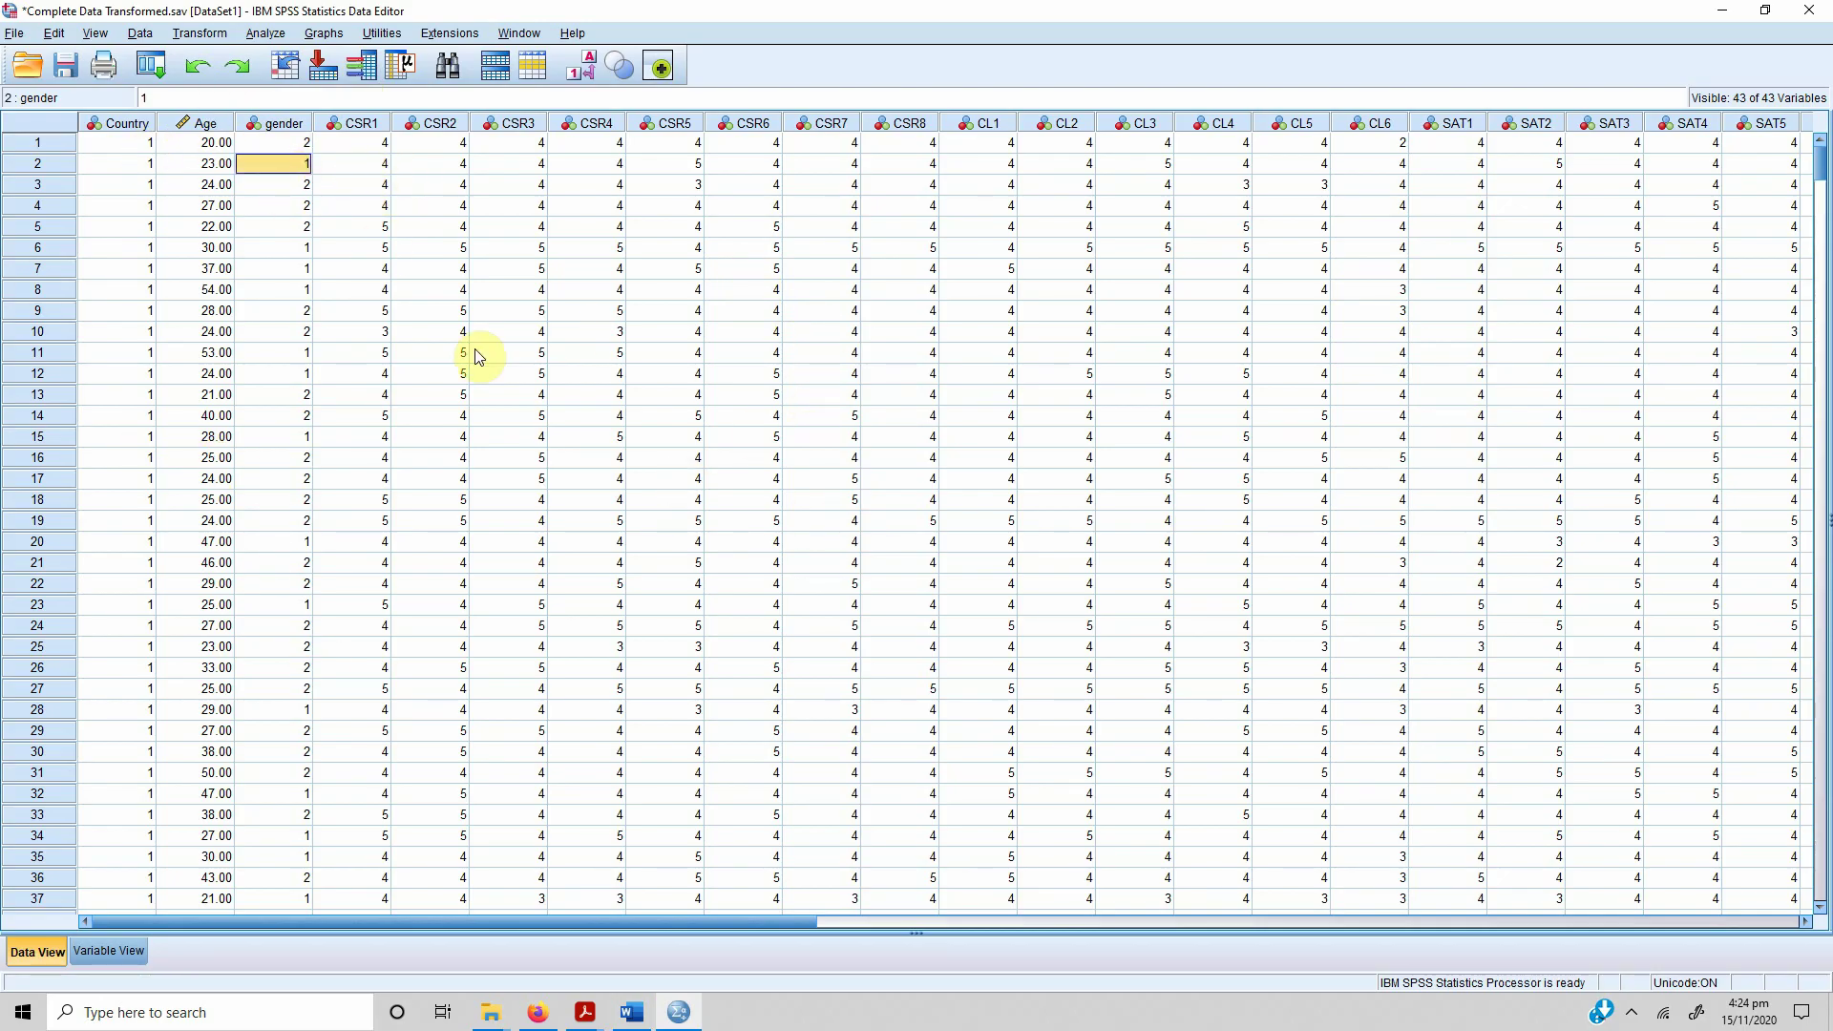
- Set up a Crosstabs analysis with Country in rows and gender in columns, including clustered bar charts
click(266, 34)
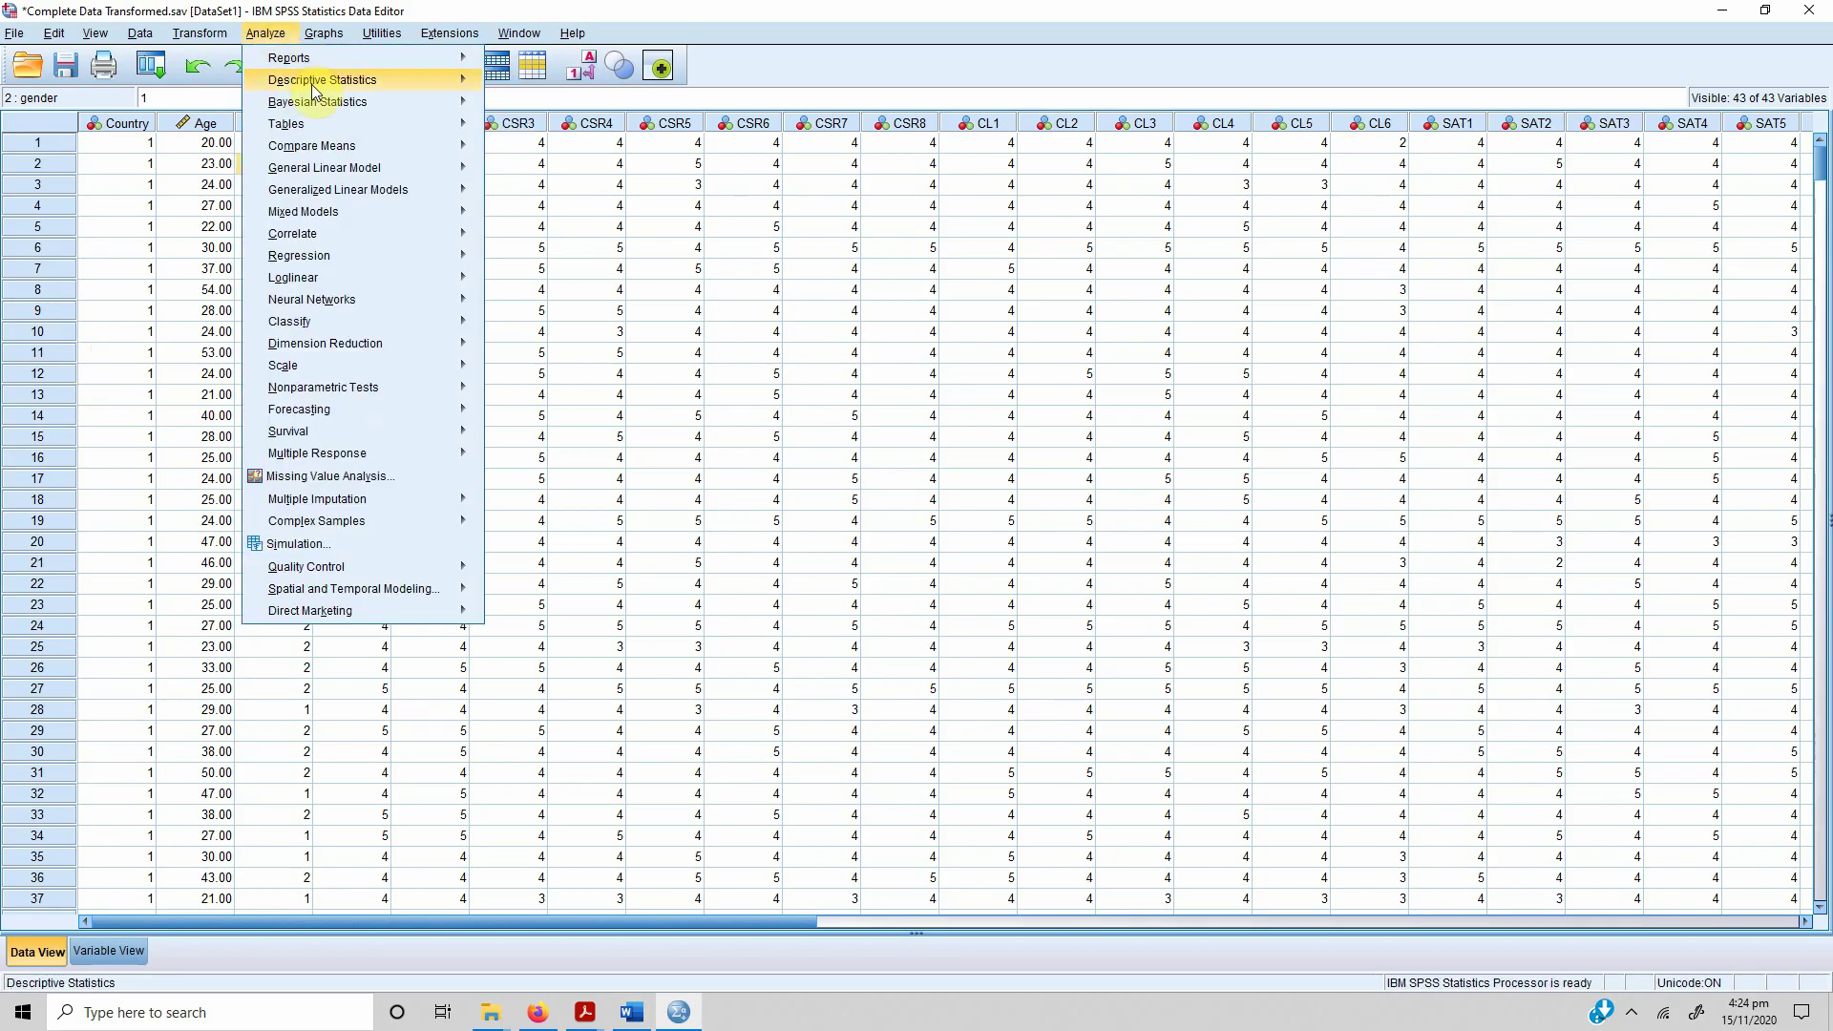
mouse_move(372, 81)
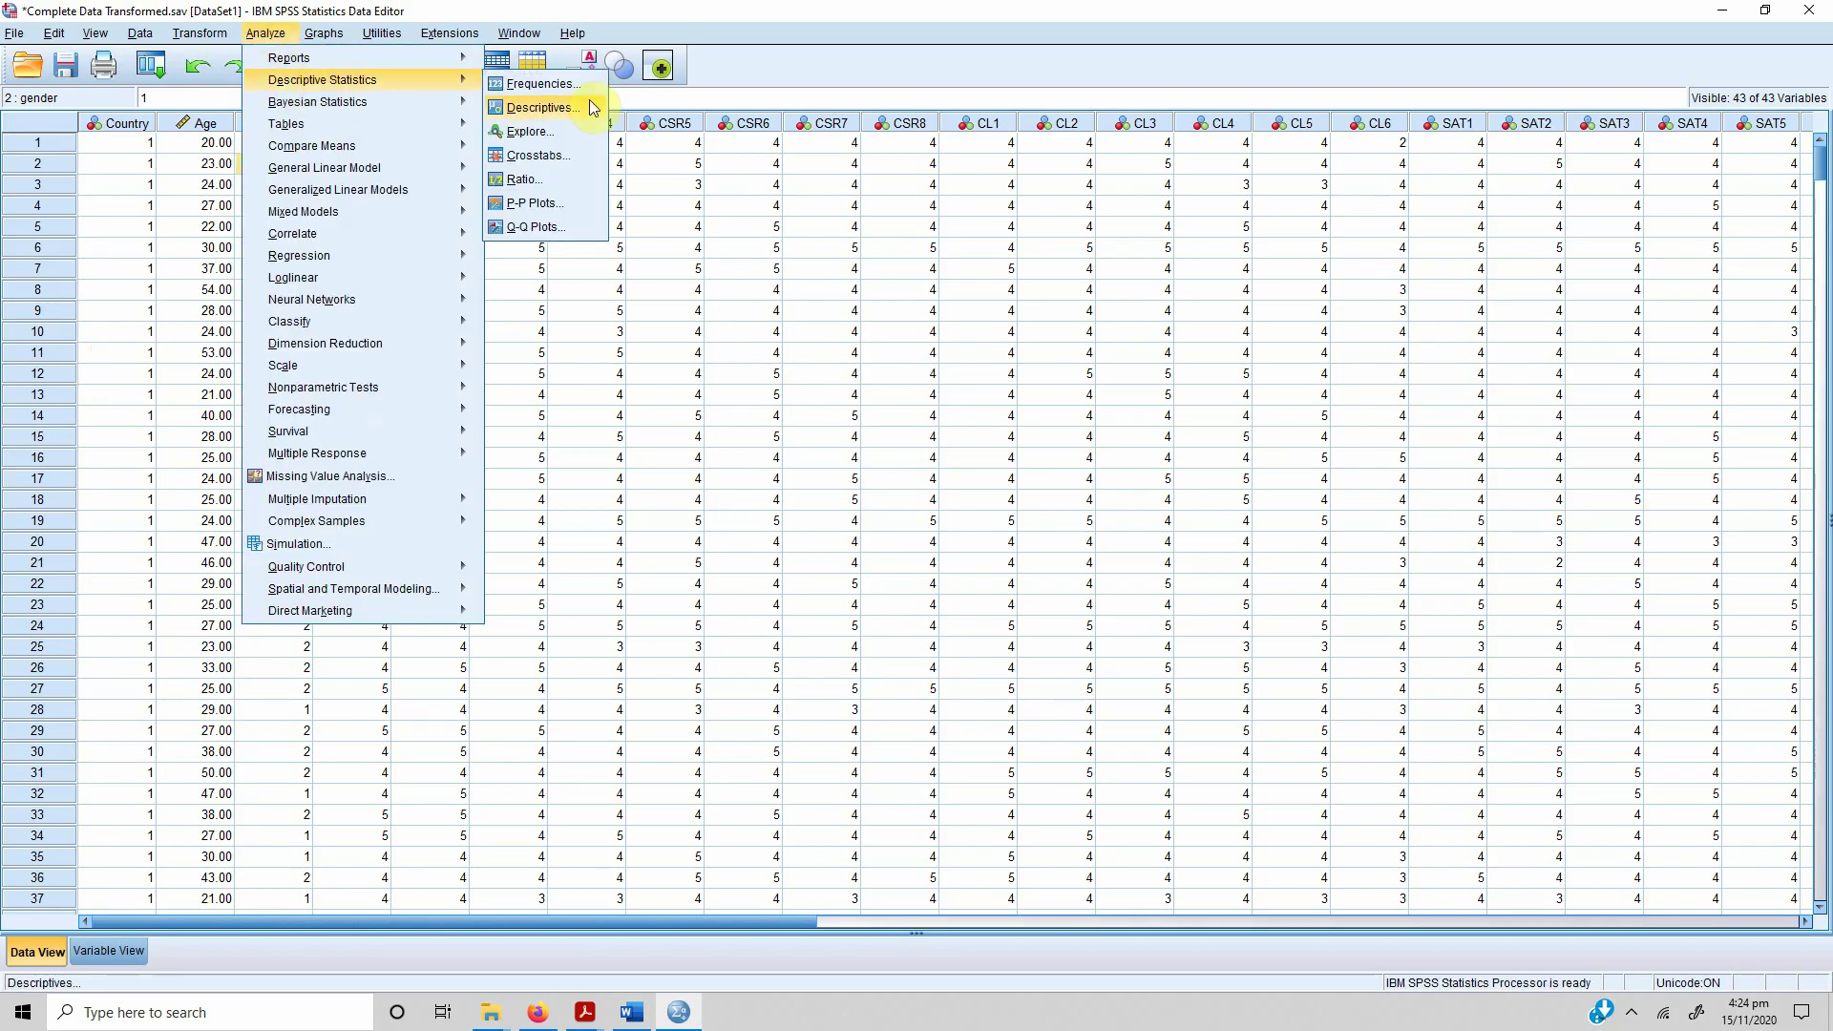
click(573, 163)
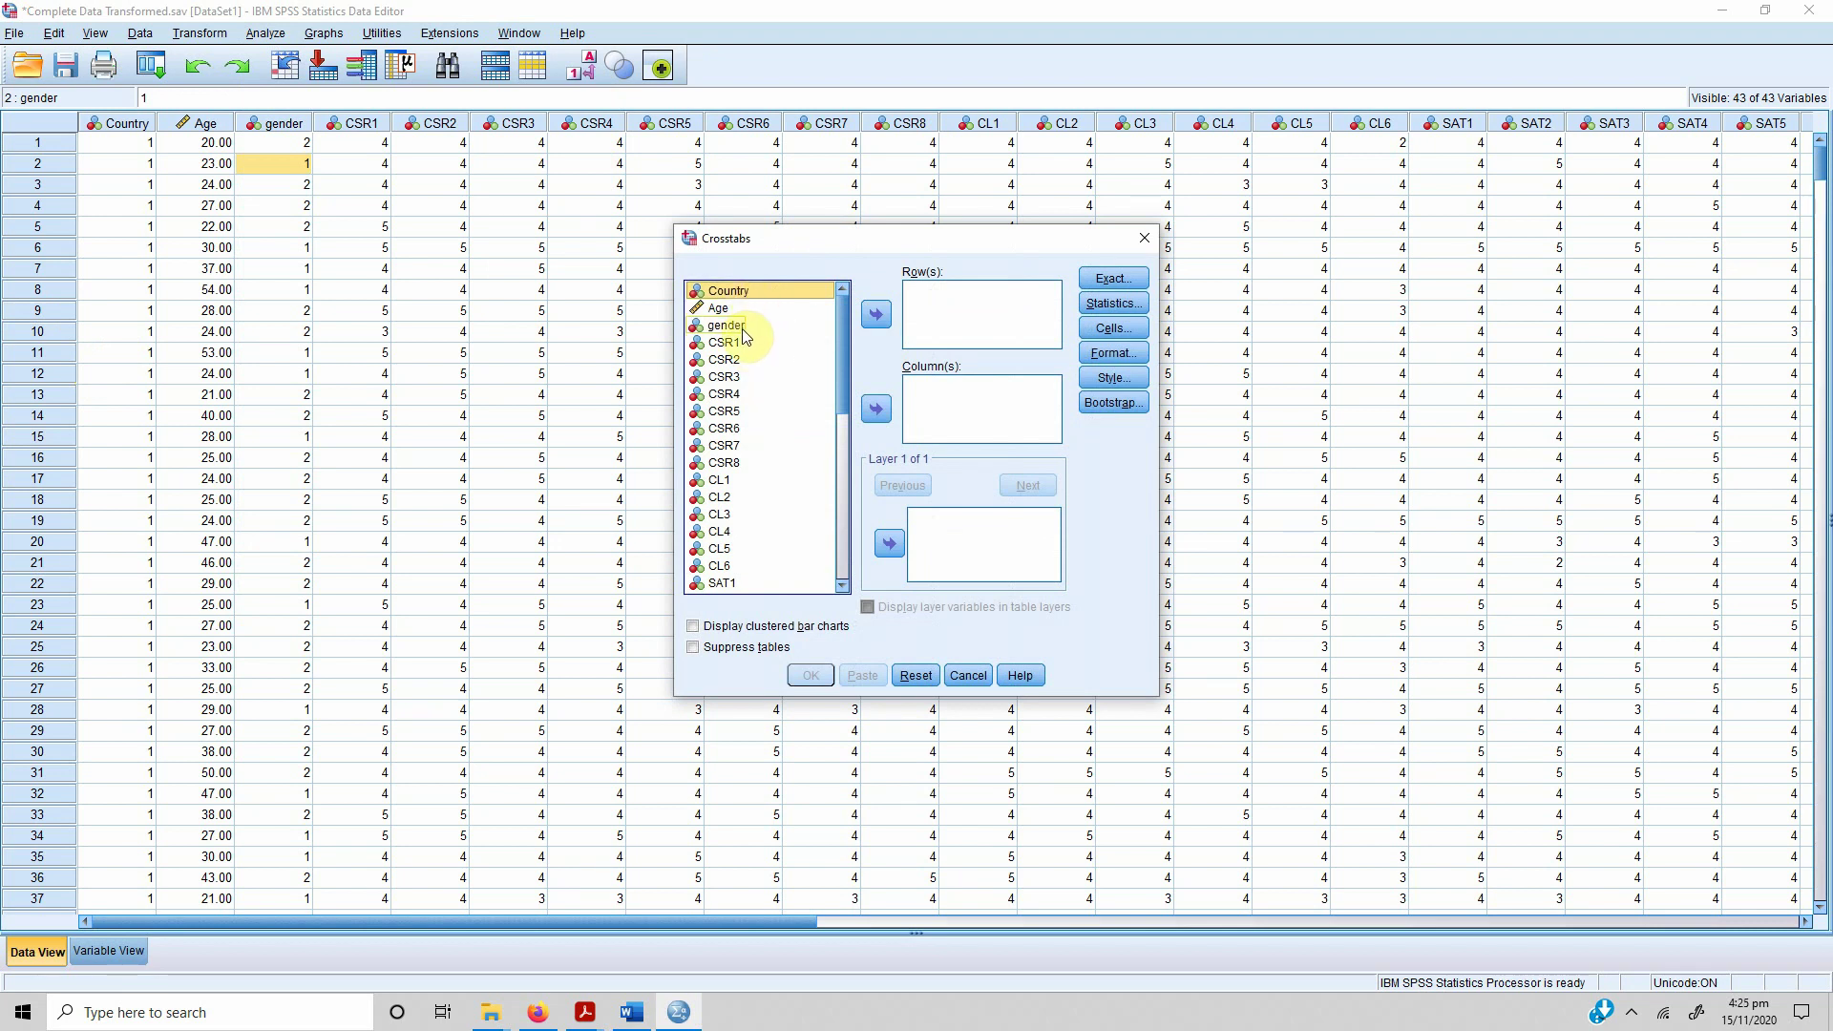
click(875, 318)
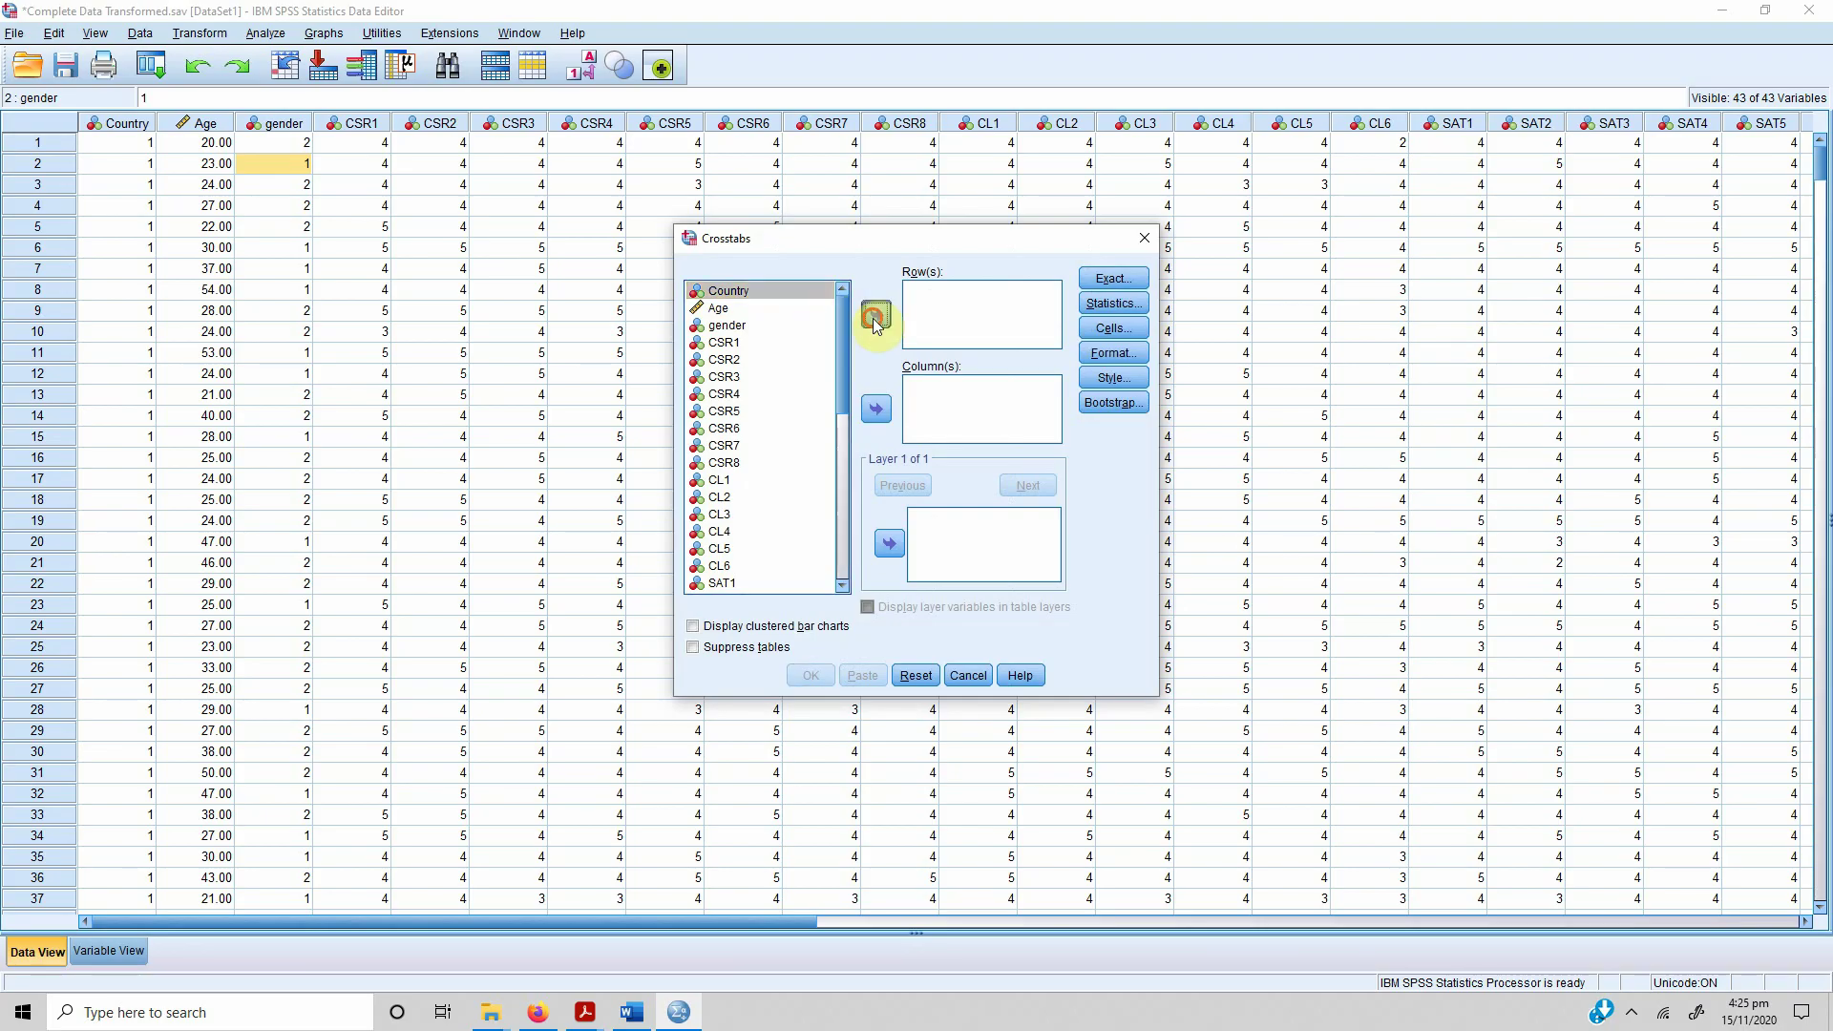
click(721, 310)
click(875, 410)
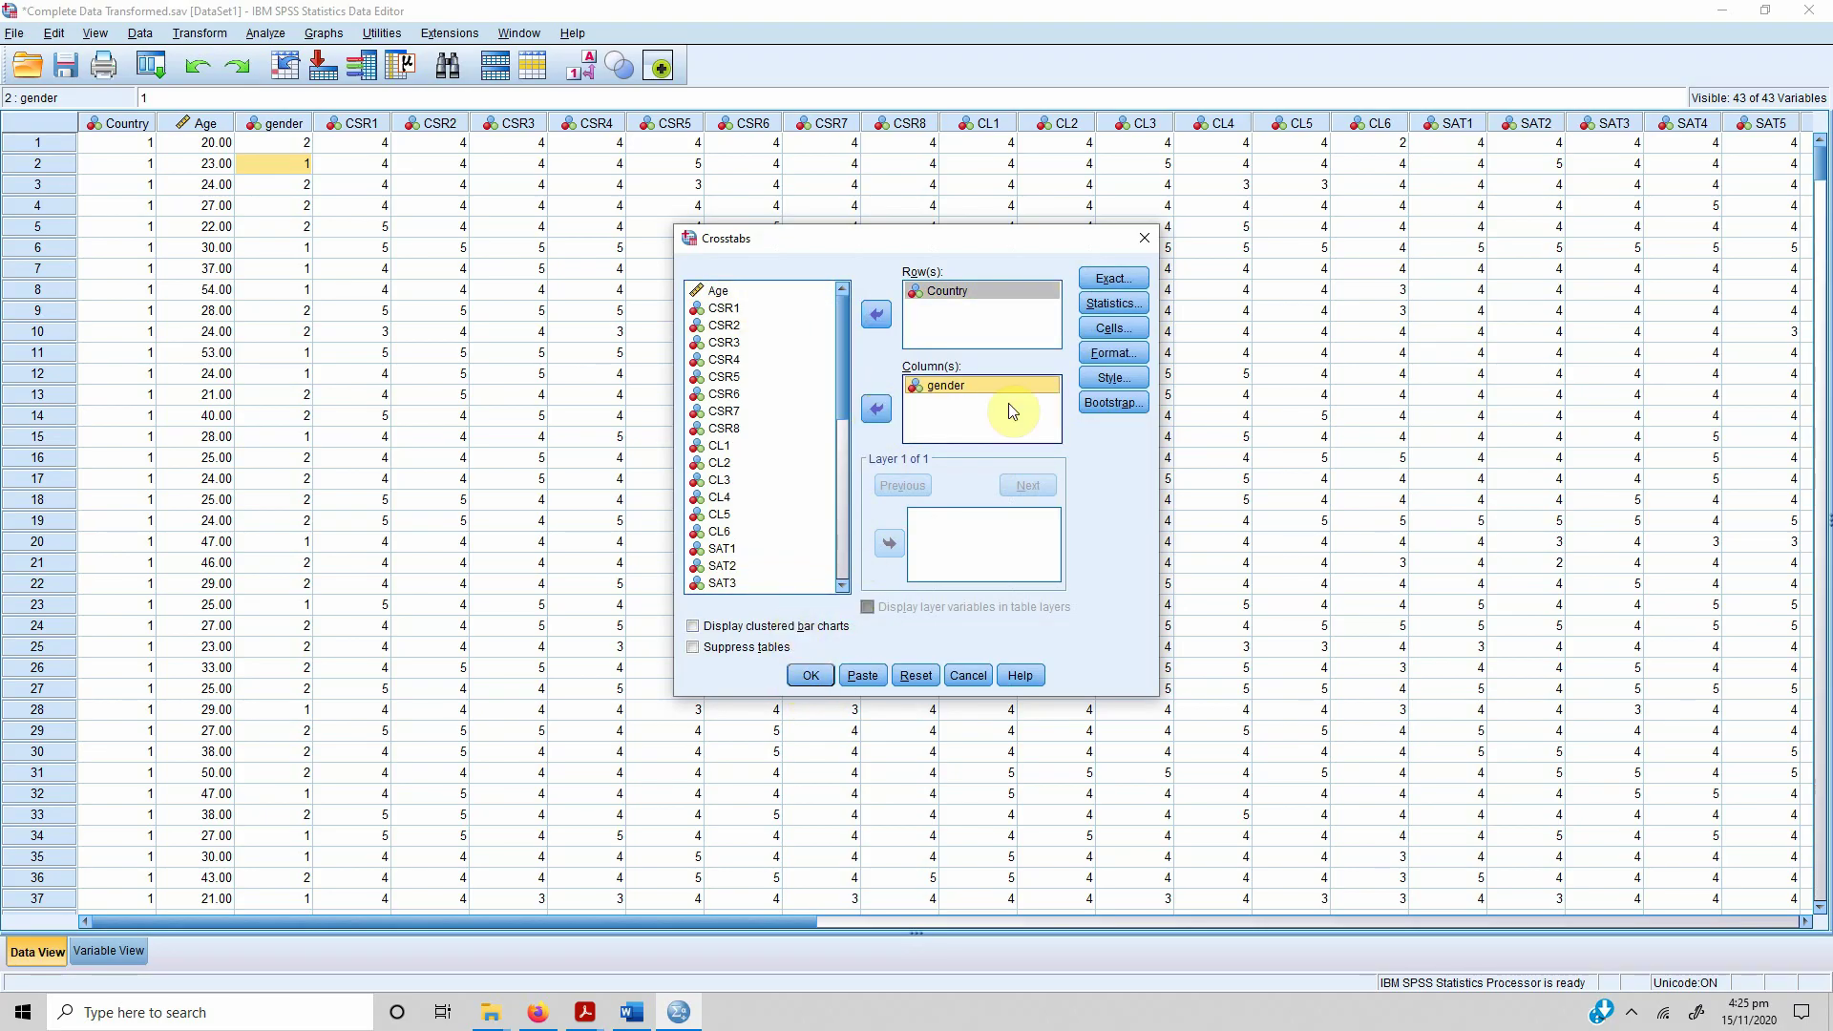
click(770, 630)
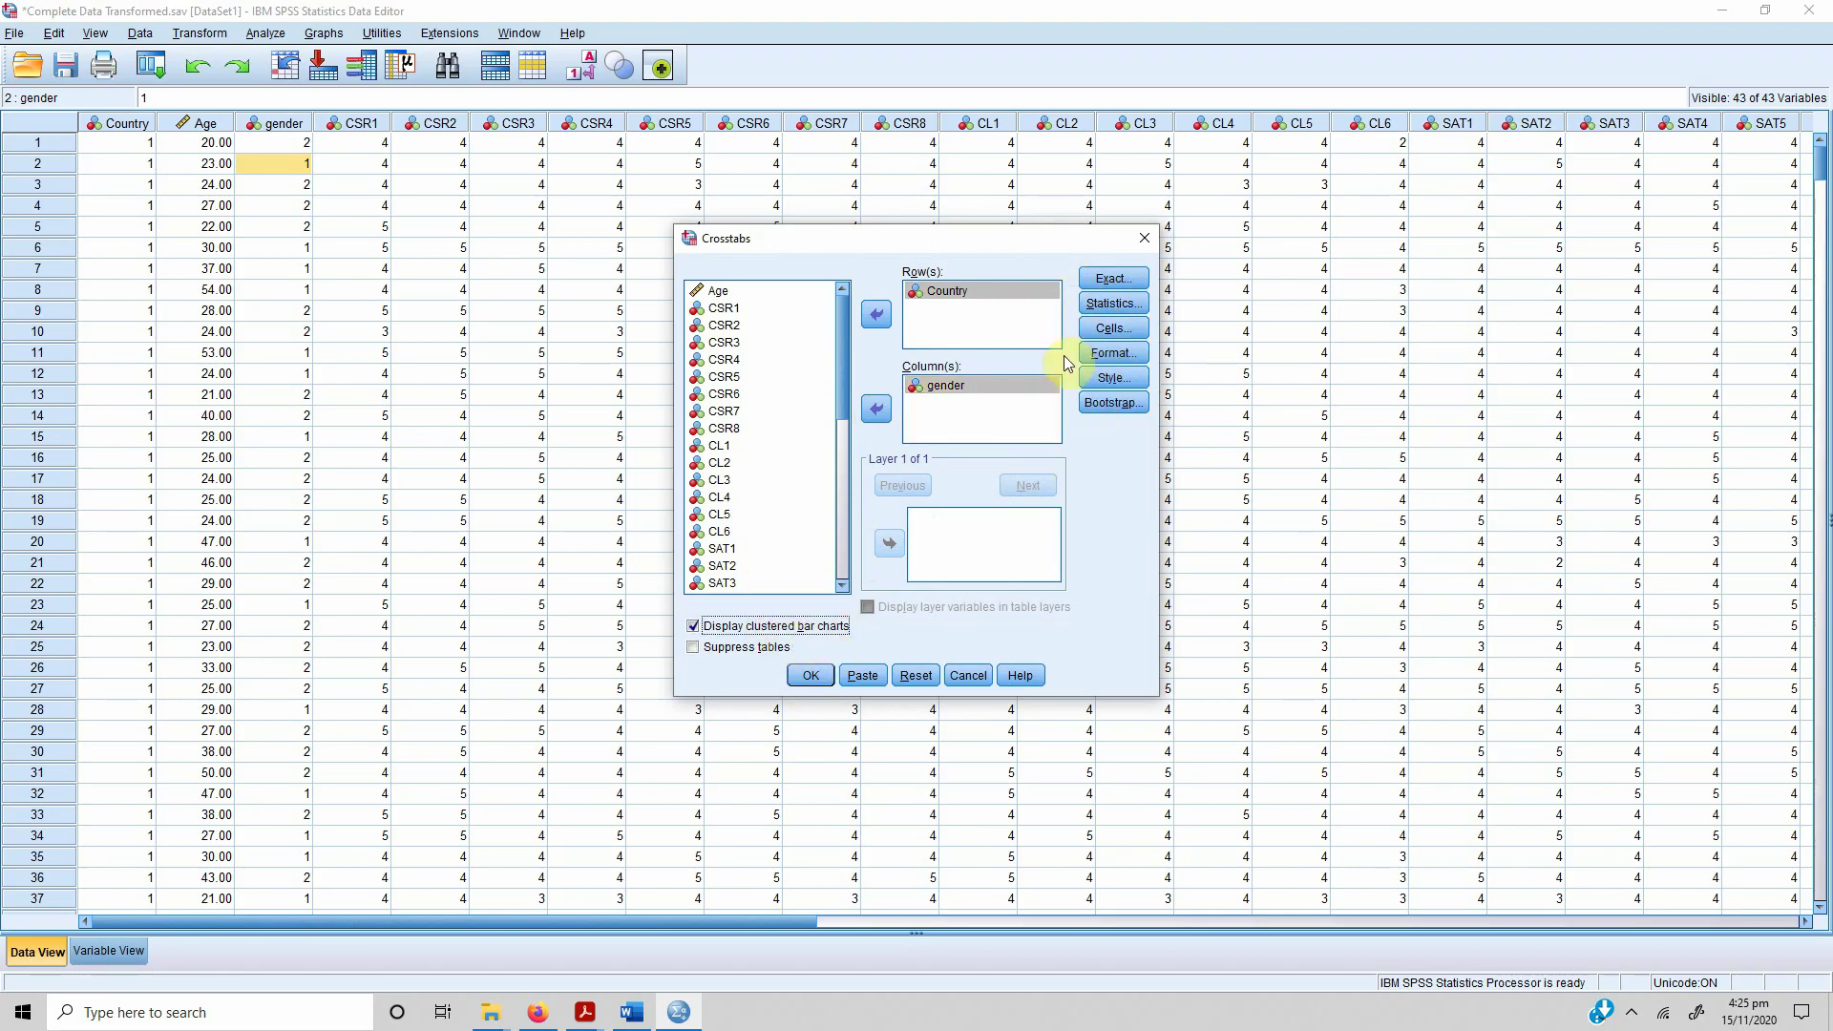
- Check the available Crosstabs statistics without selecting any, and run the Country by gender crosstabulation
click(1114, 303)
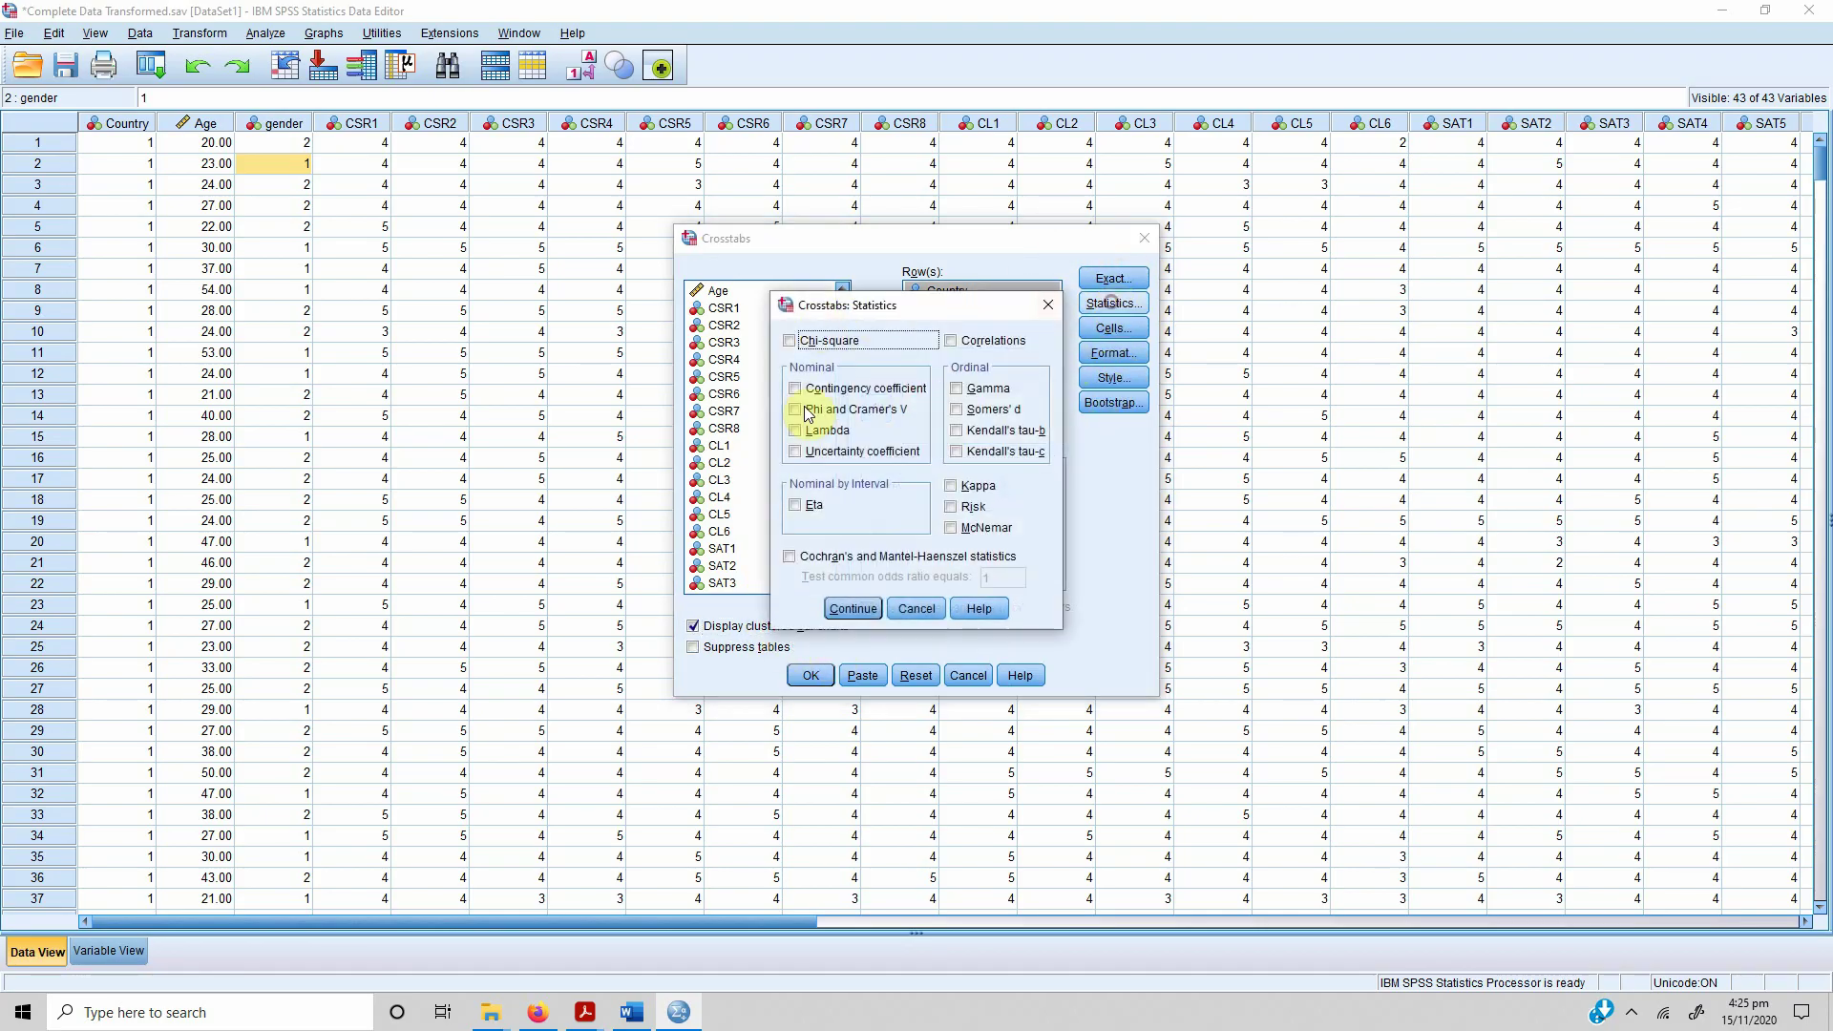
click(907, 609)
click(804, 680)
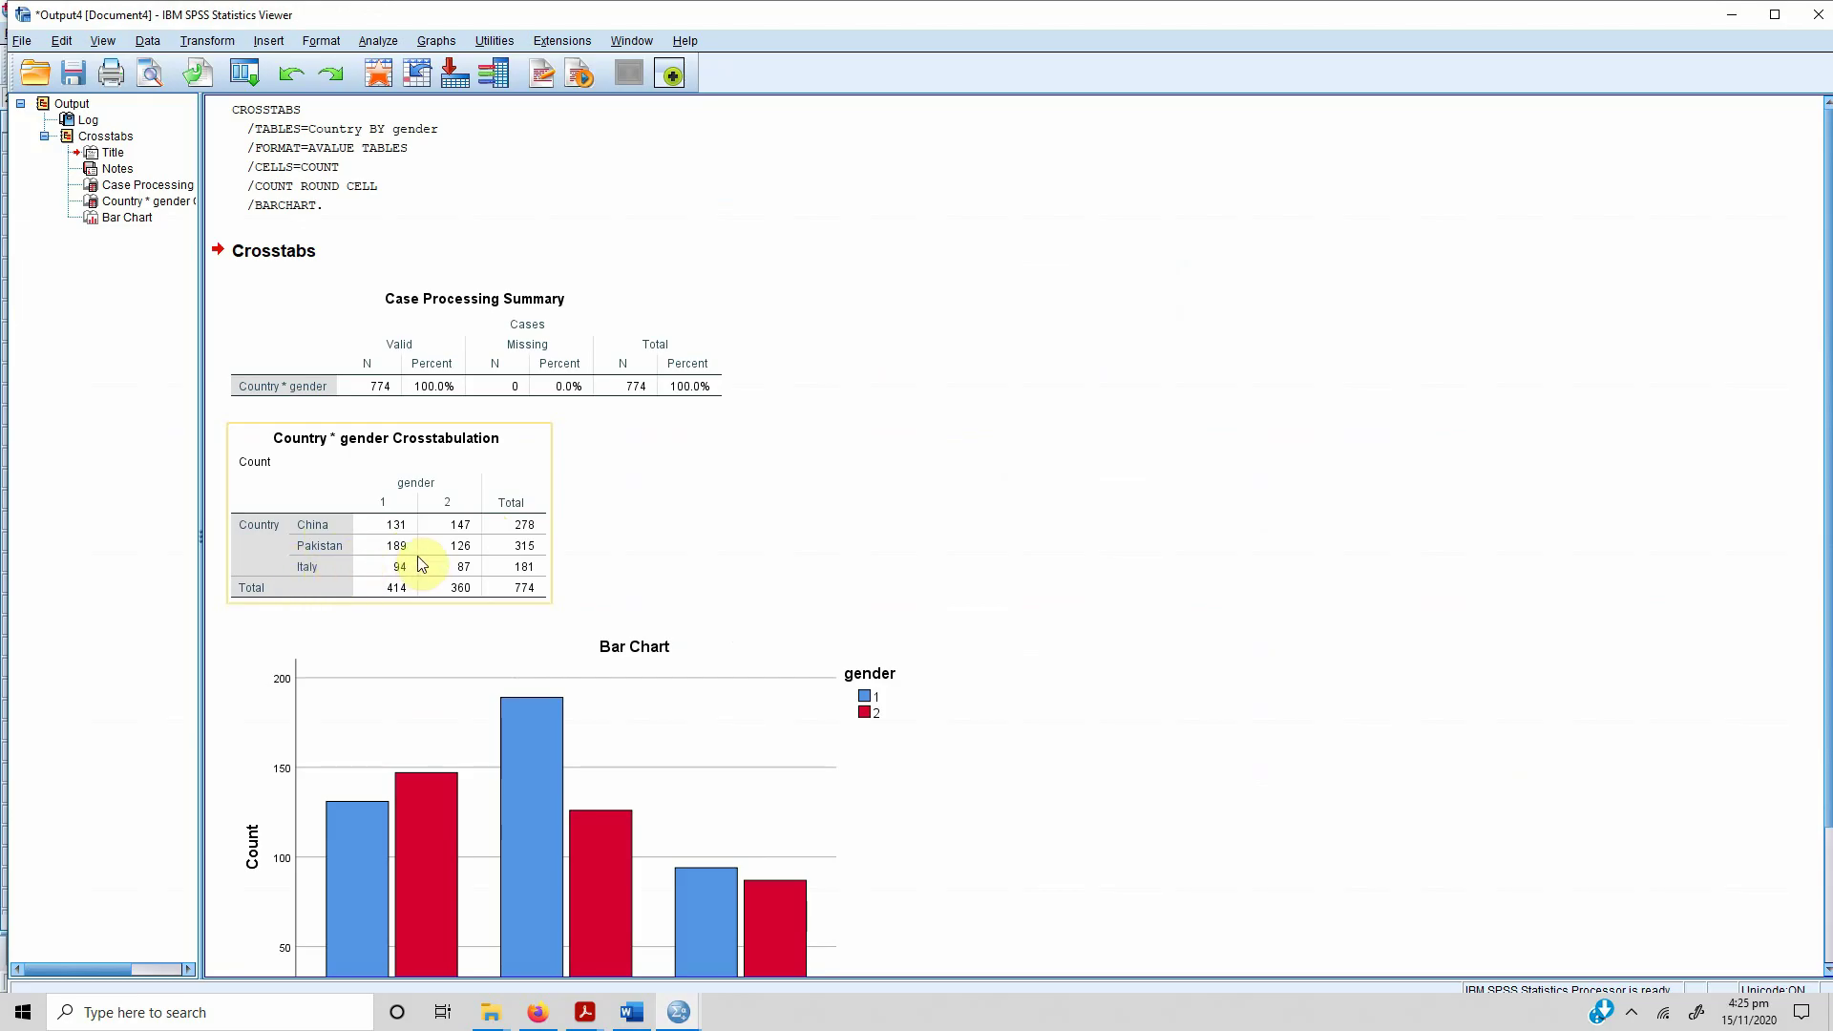
- Examine the Country by gender crosstabulation and its clustered bar chart in the output
click(877, 669)
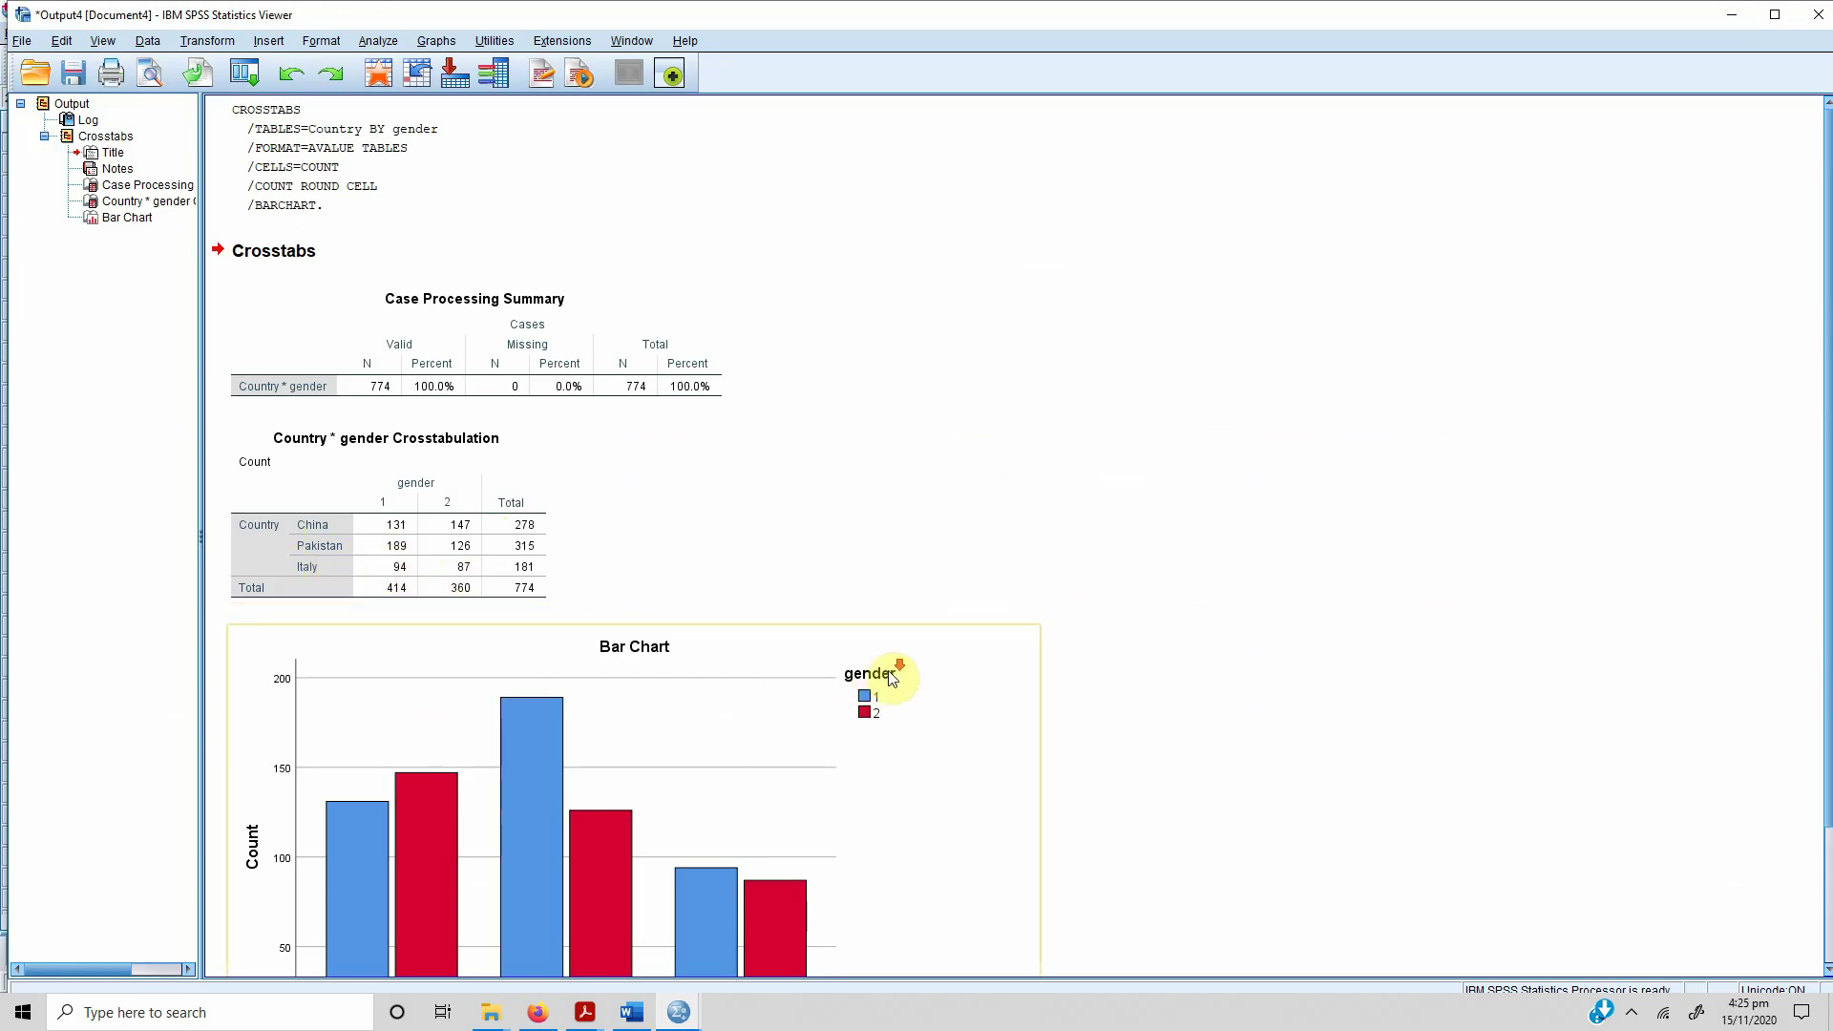
scroll(873, 668, down, 3)
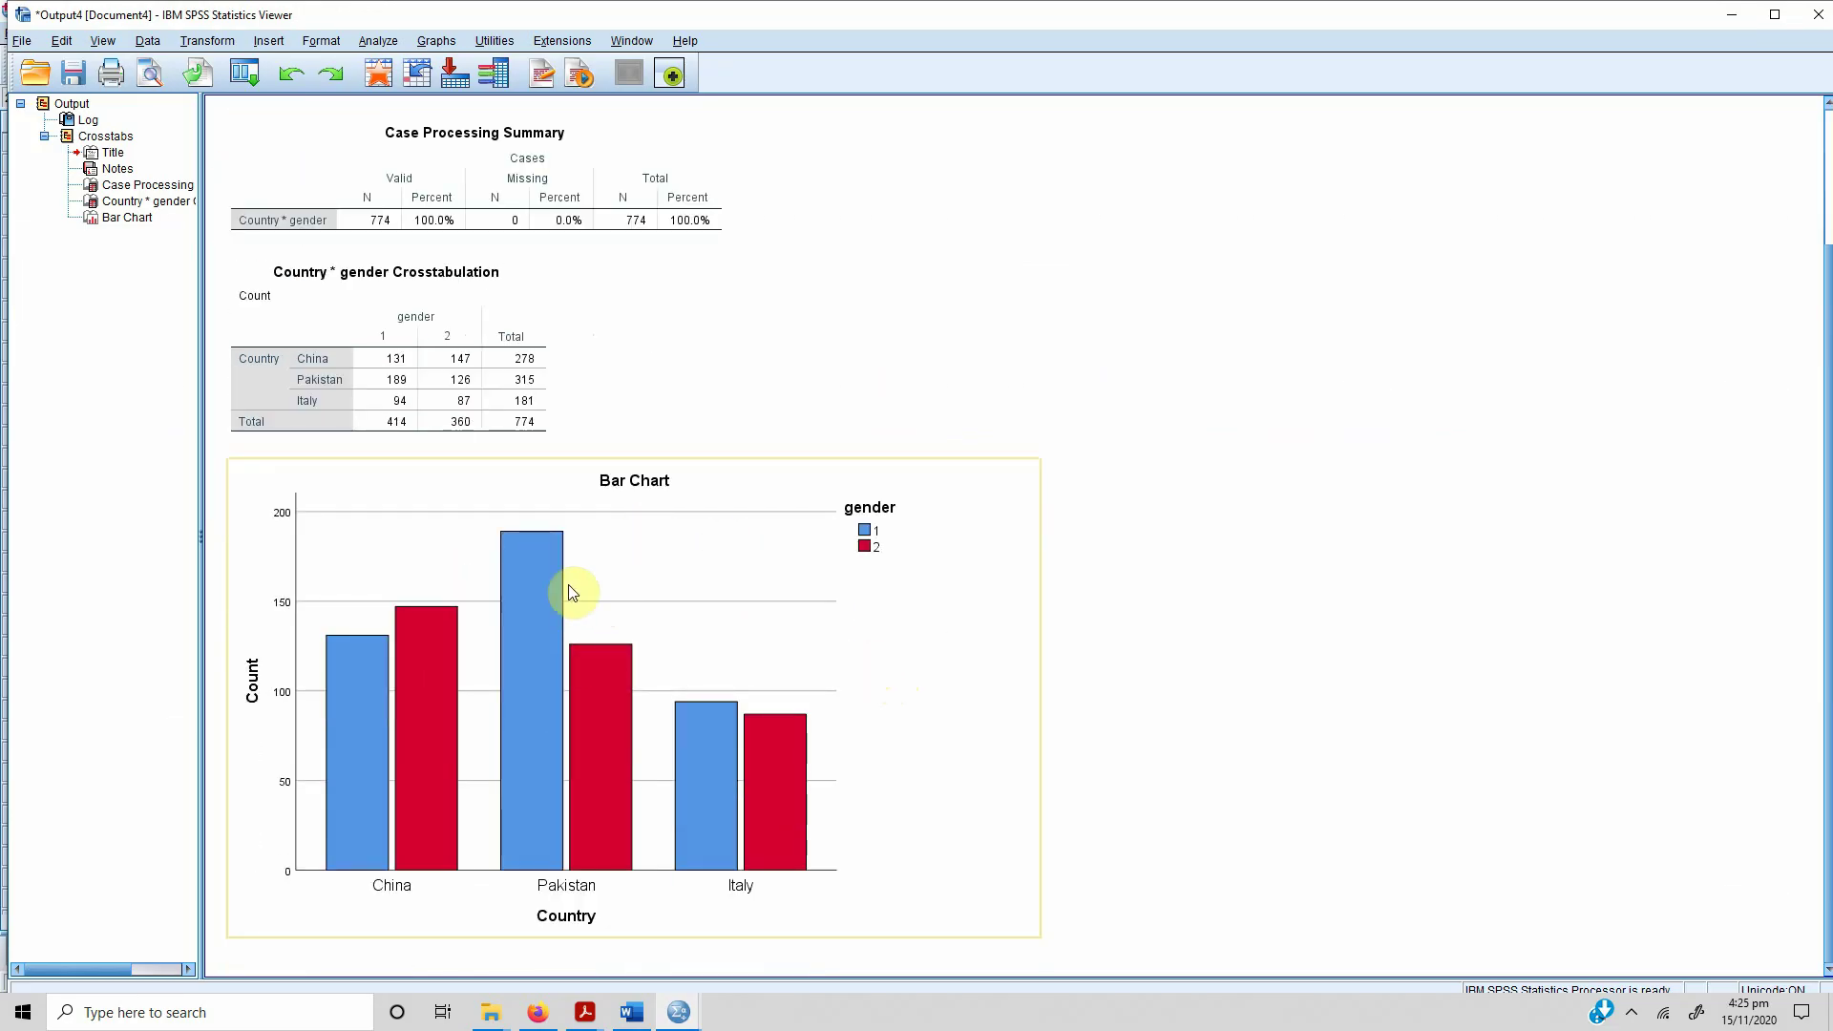
click(401, 339)
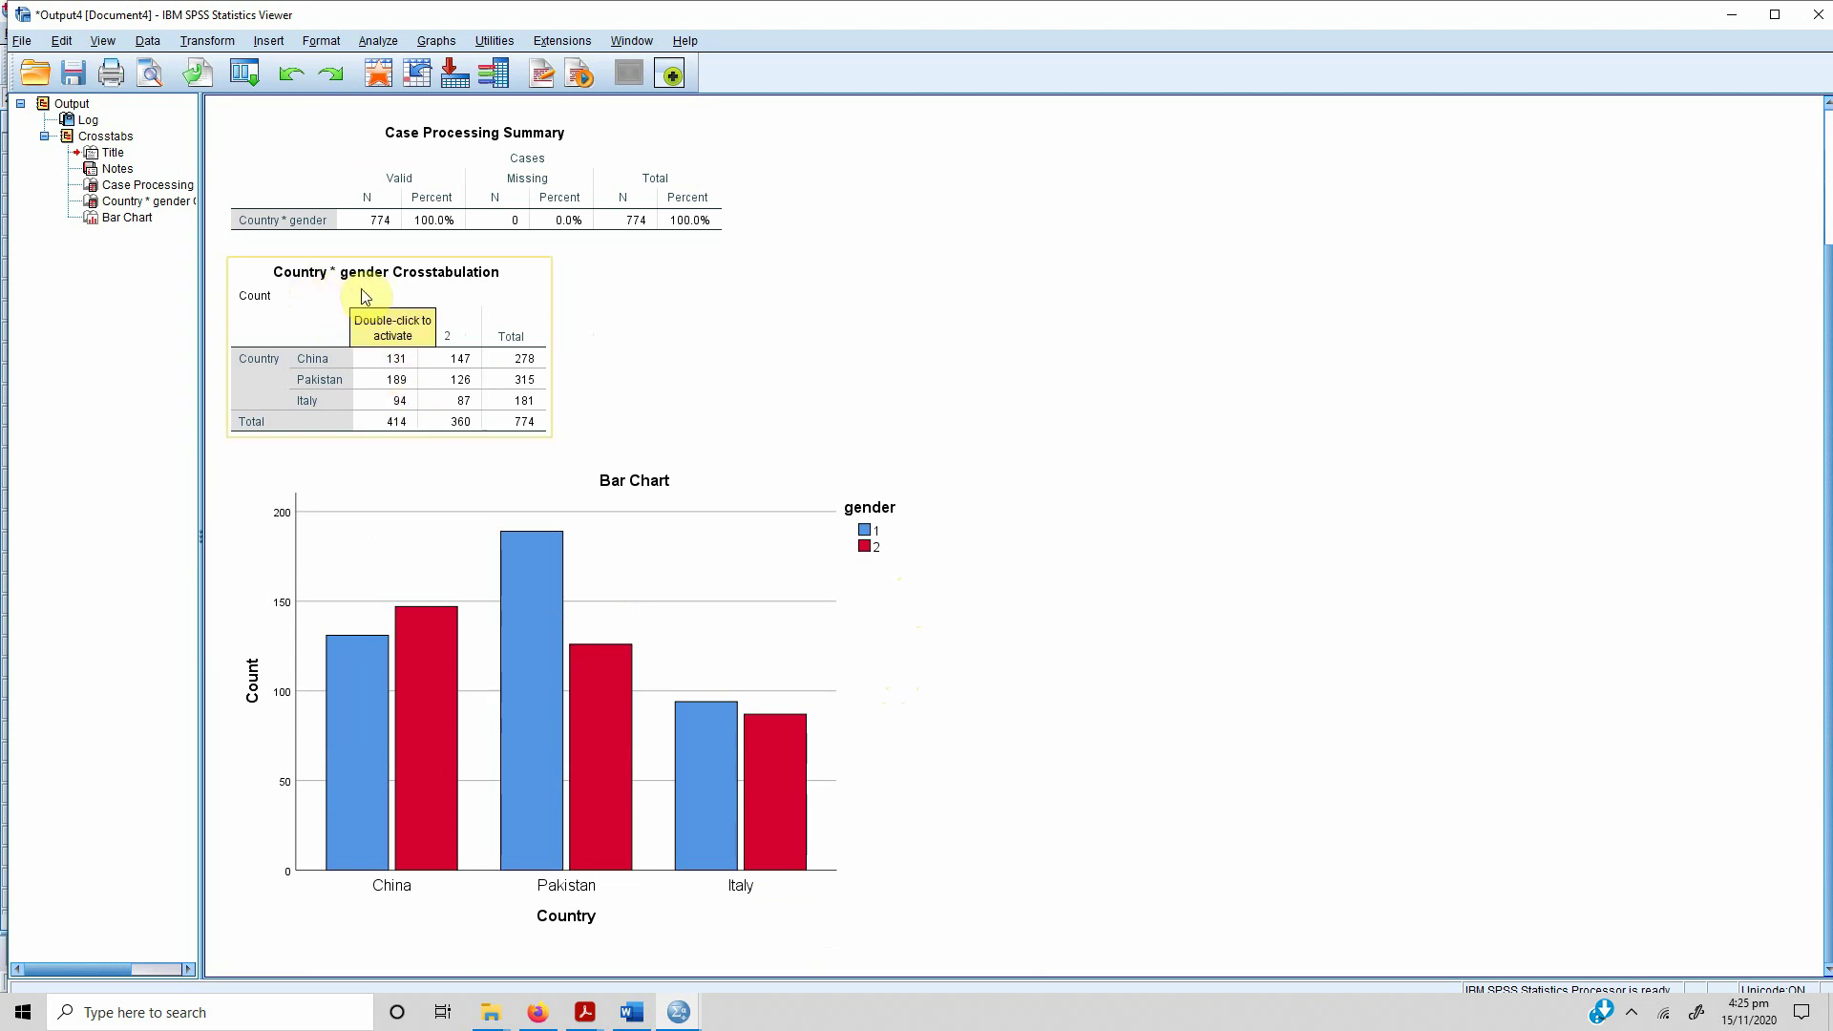
click(825, 656)
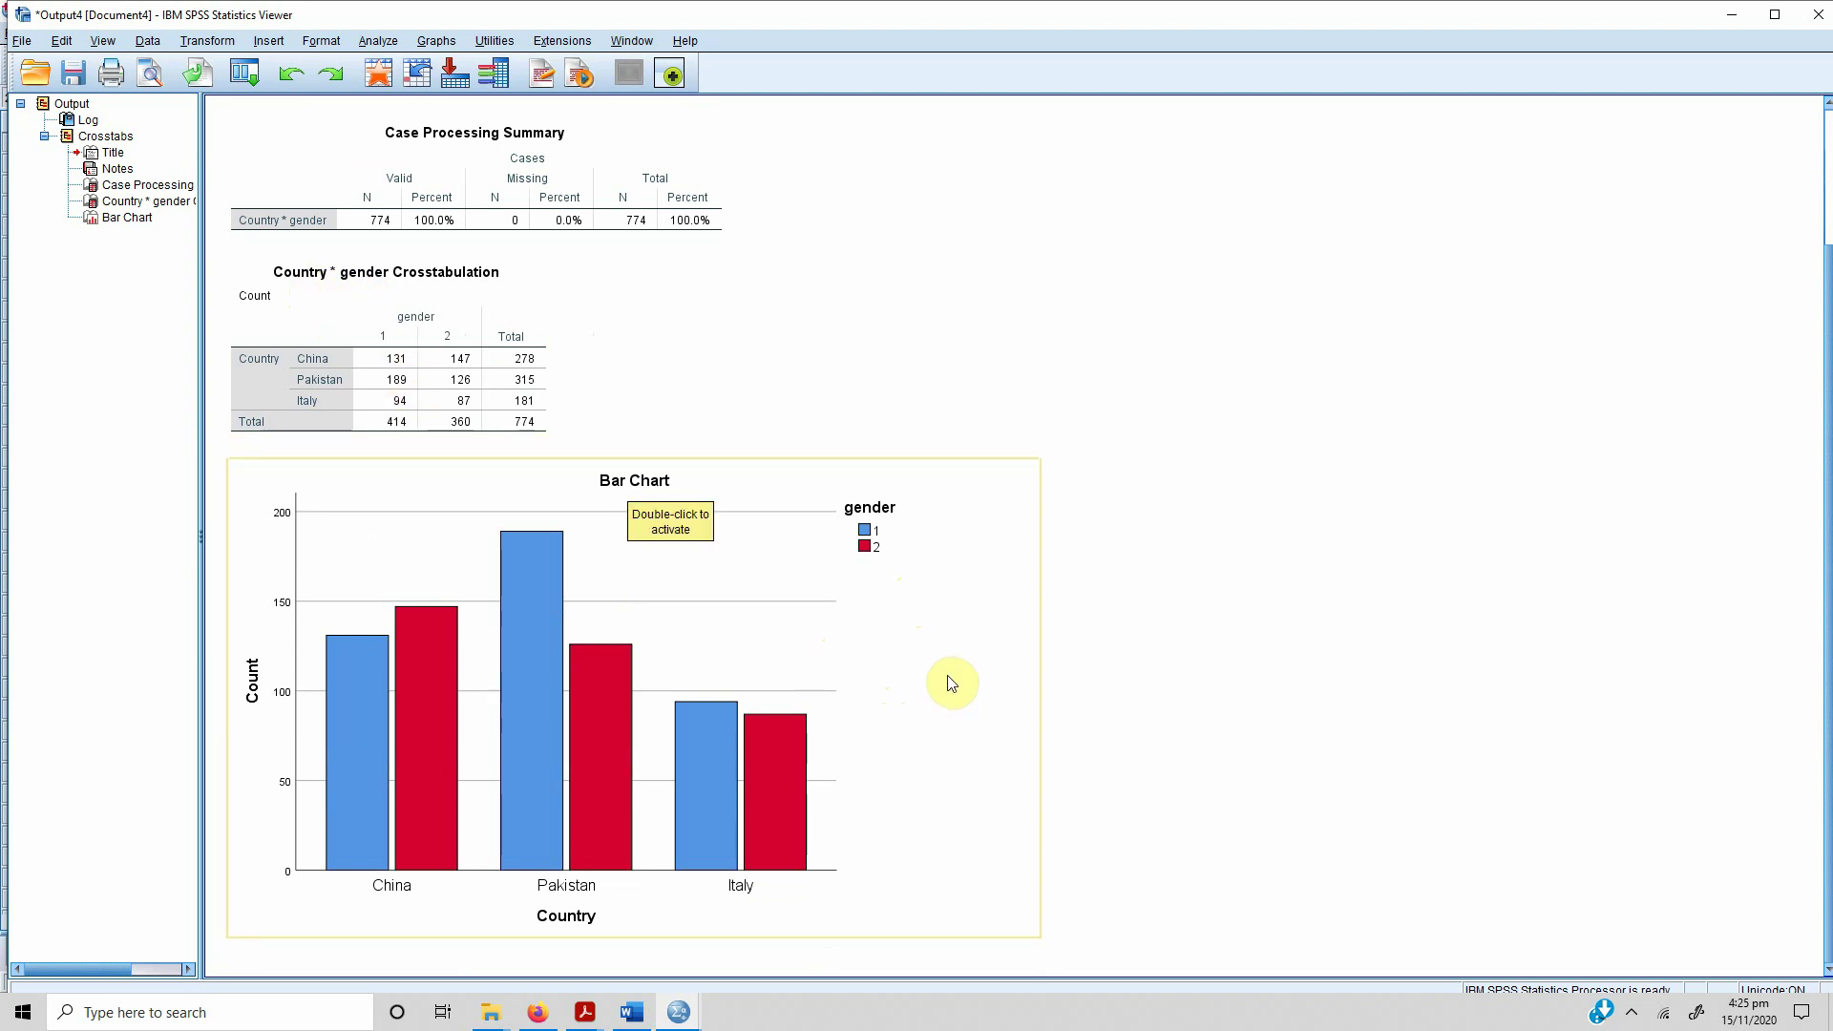
- Switch to the Word report Reporting Descriptive Statistics.docx and review it from the Gender section at its beginning
click(638, 1007)
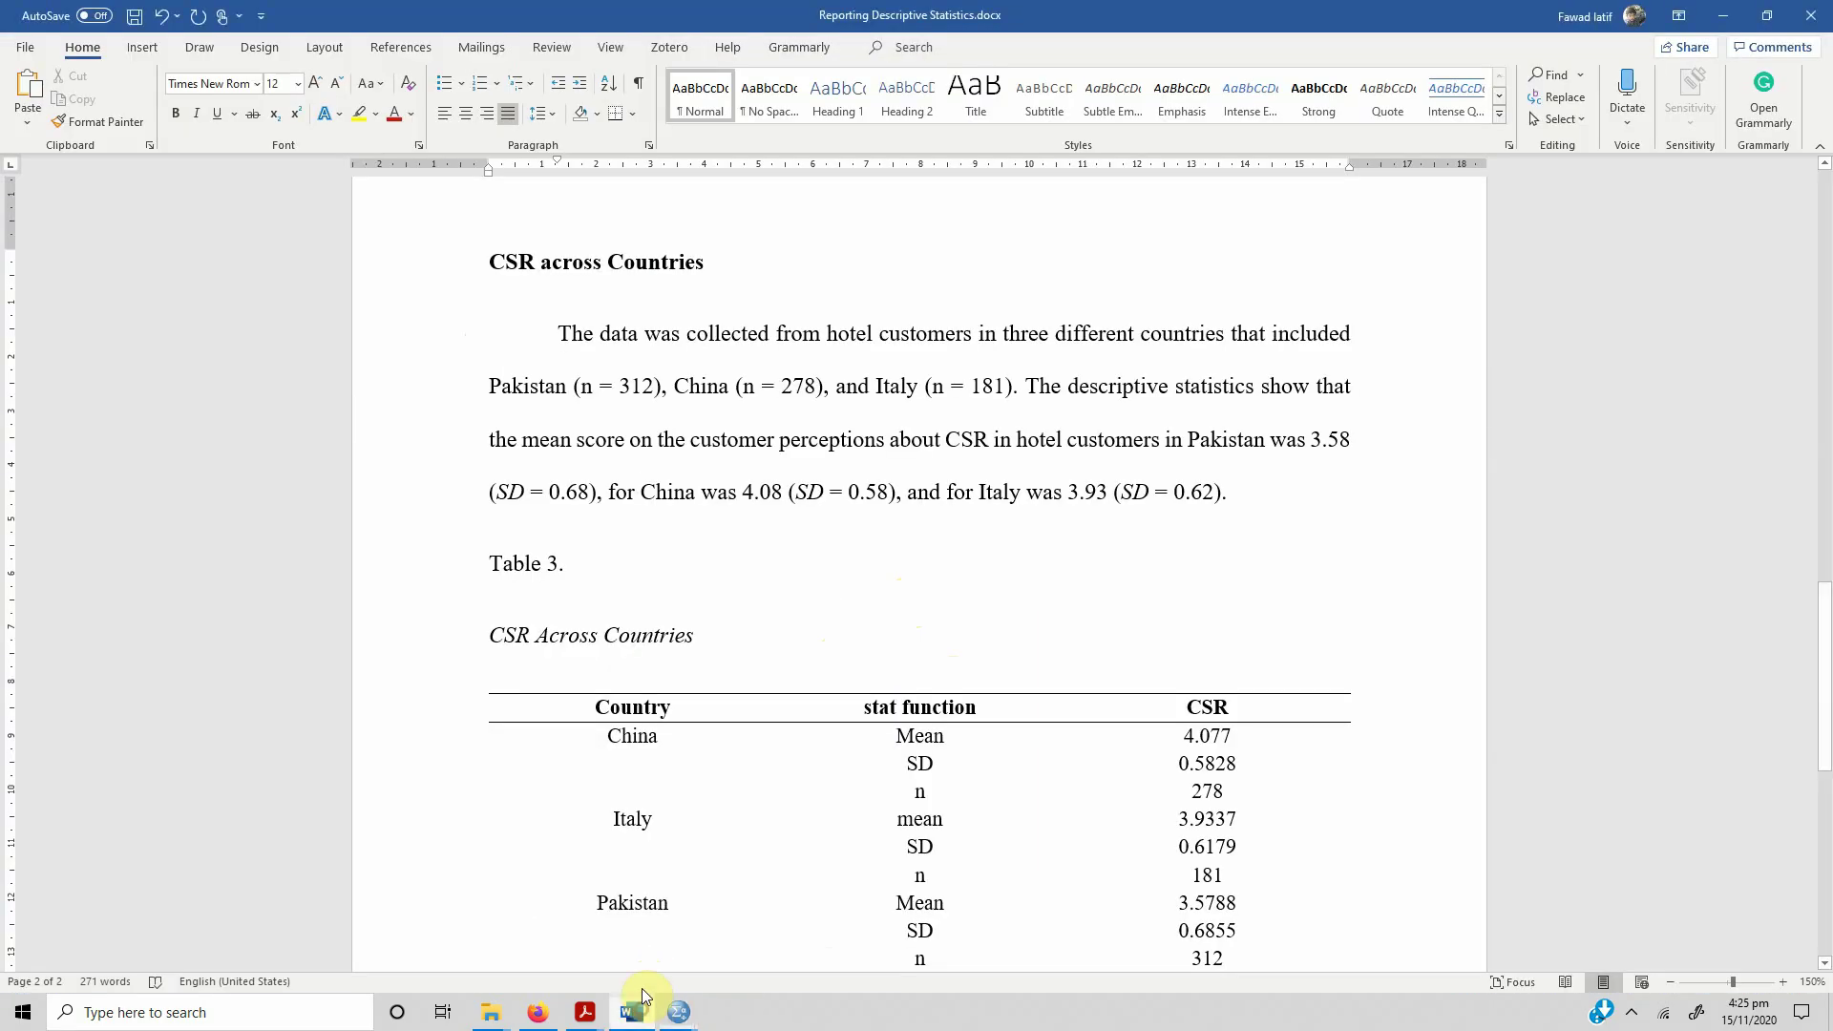
scroll(844, 487, up, 15)
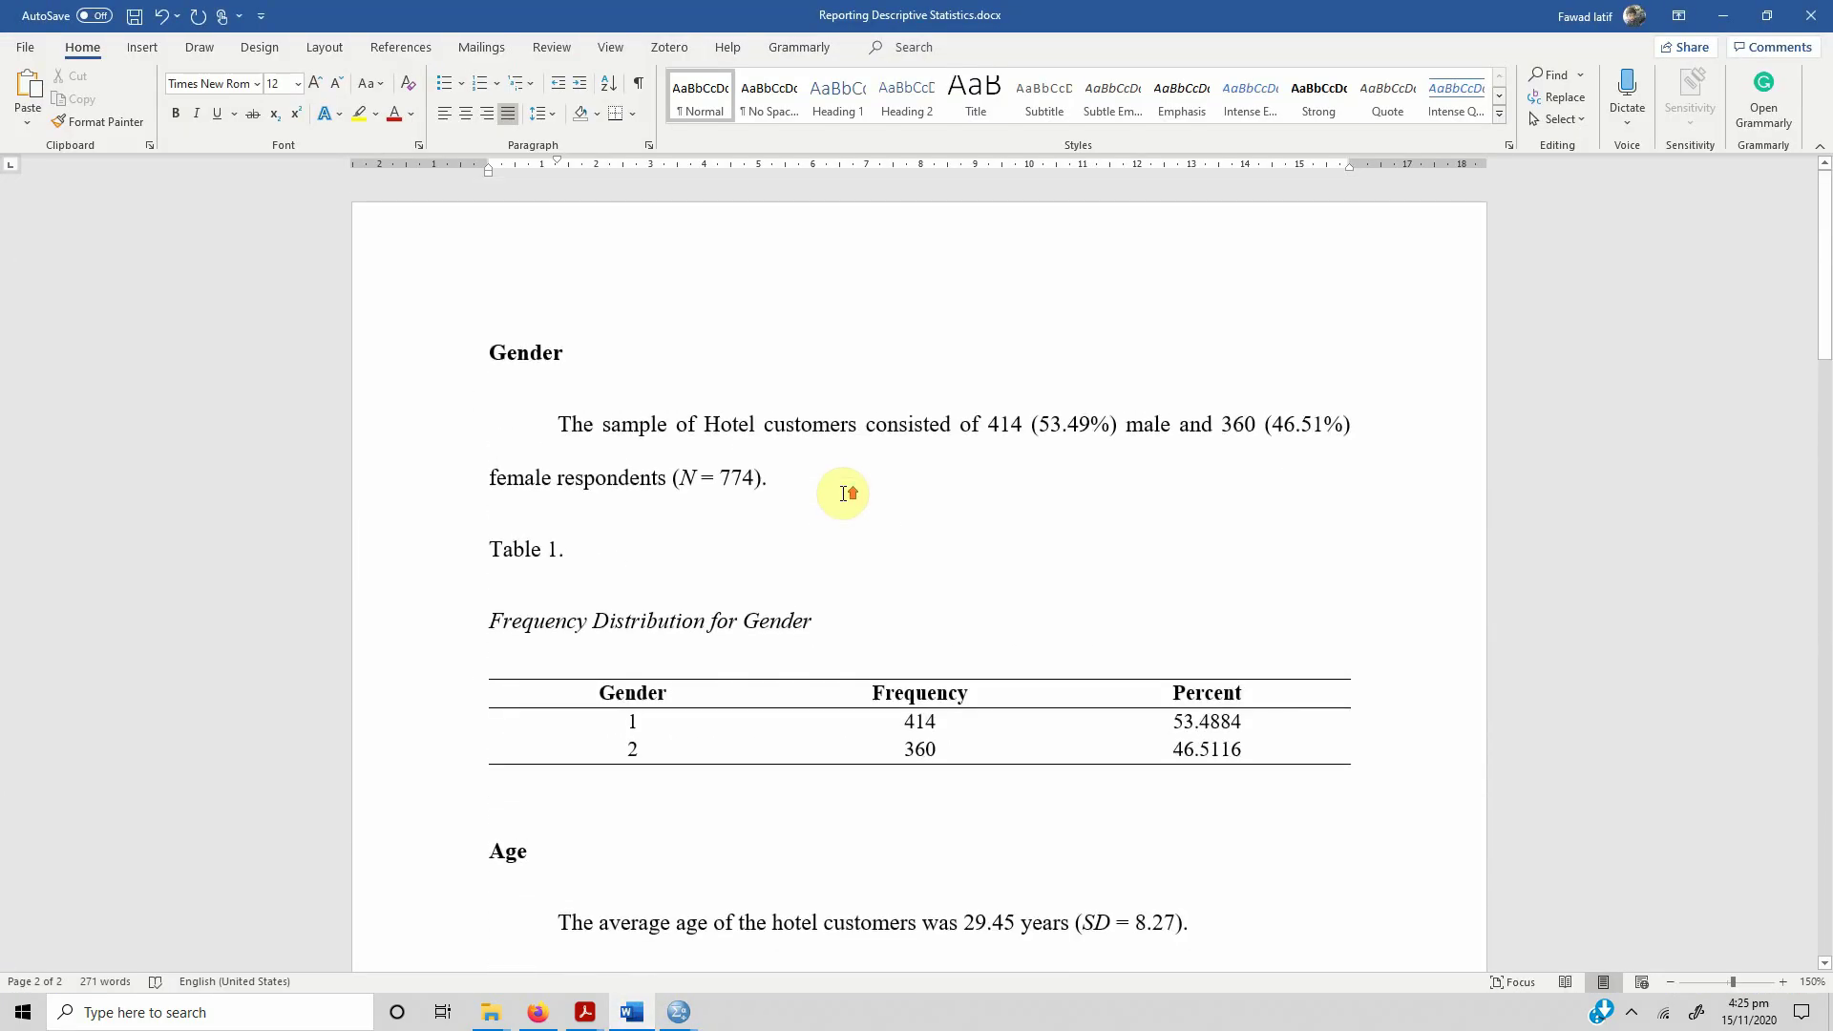